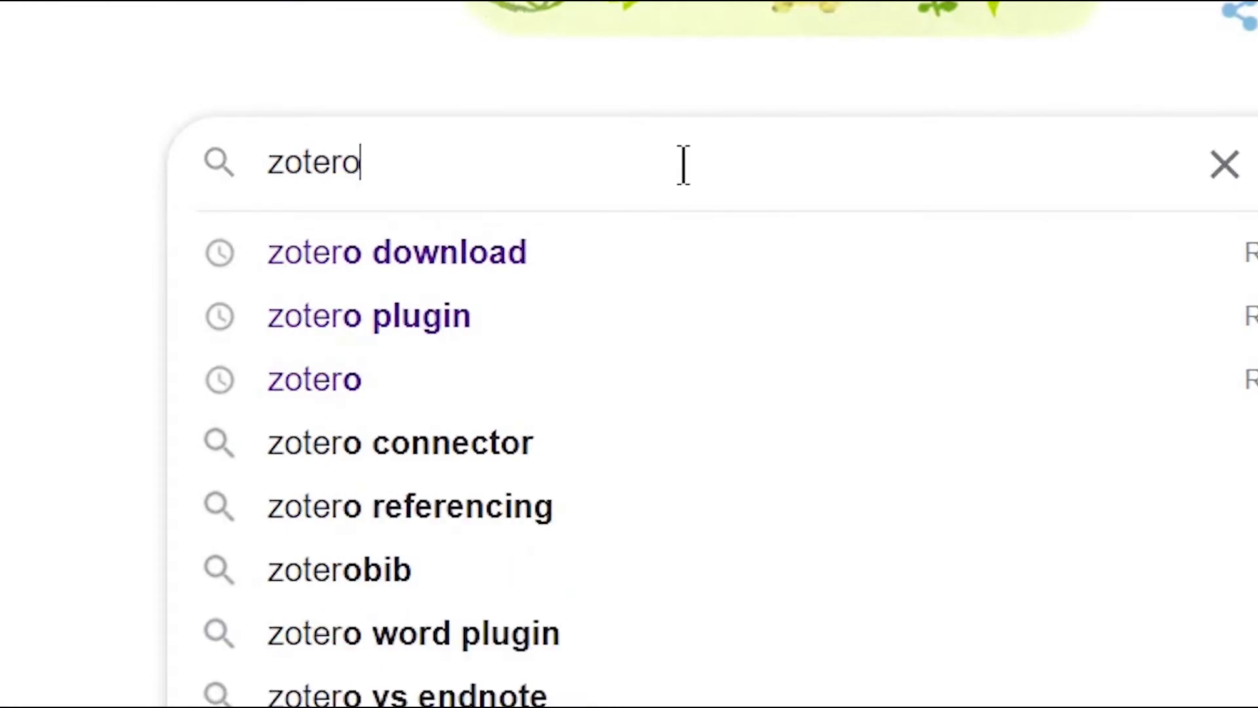
# - From zotero.org's Downloads page, download the Zotero 5.0 for Windows installer and run it
pyautogui.click(528, 276)
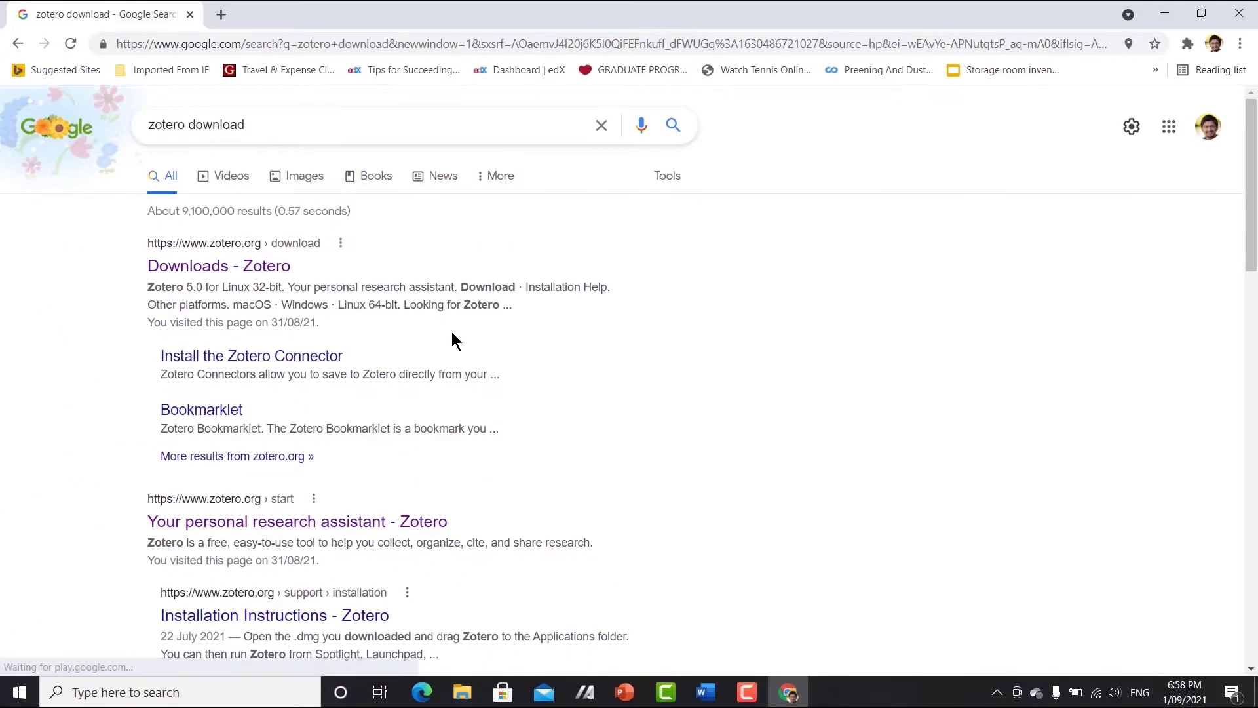
pyautogui.click(250, 272)
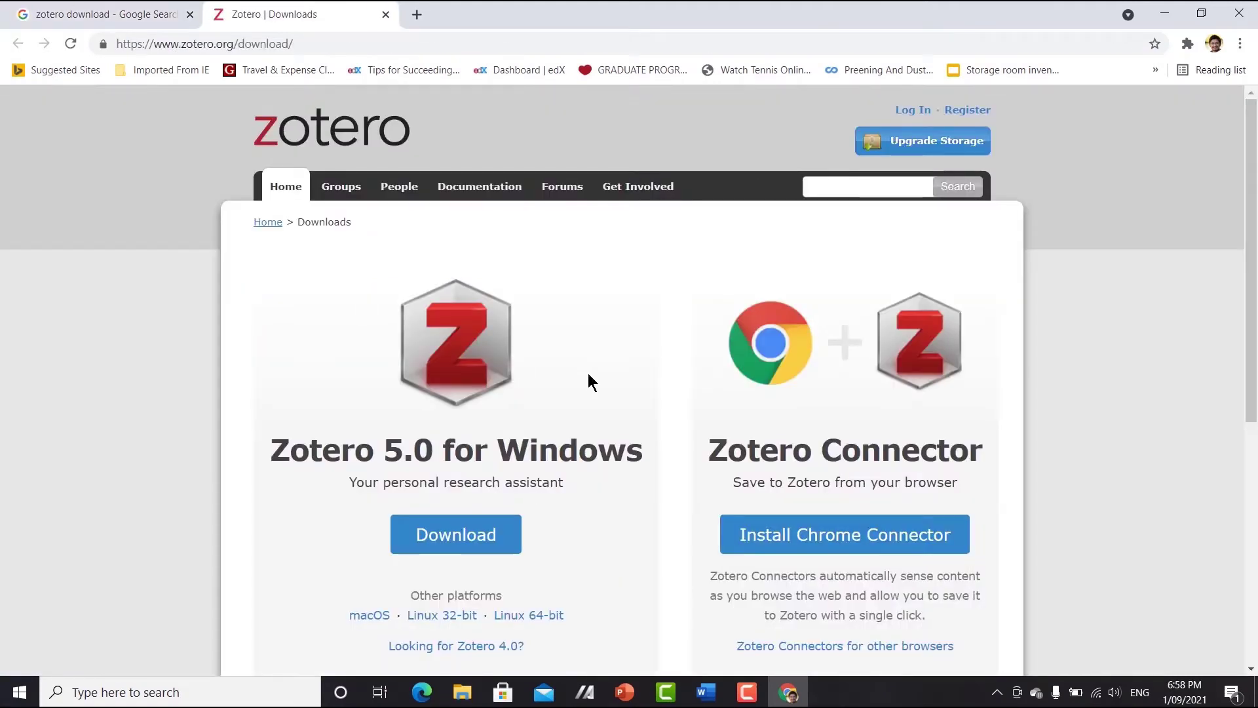
pyautogui.scroll(-1, 588, 372)
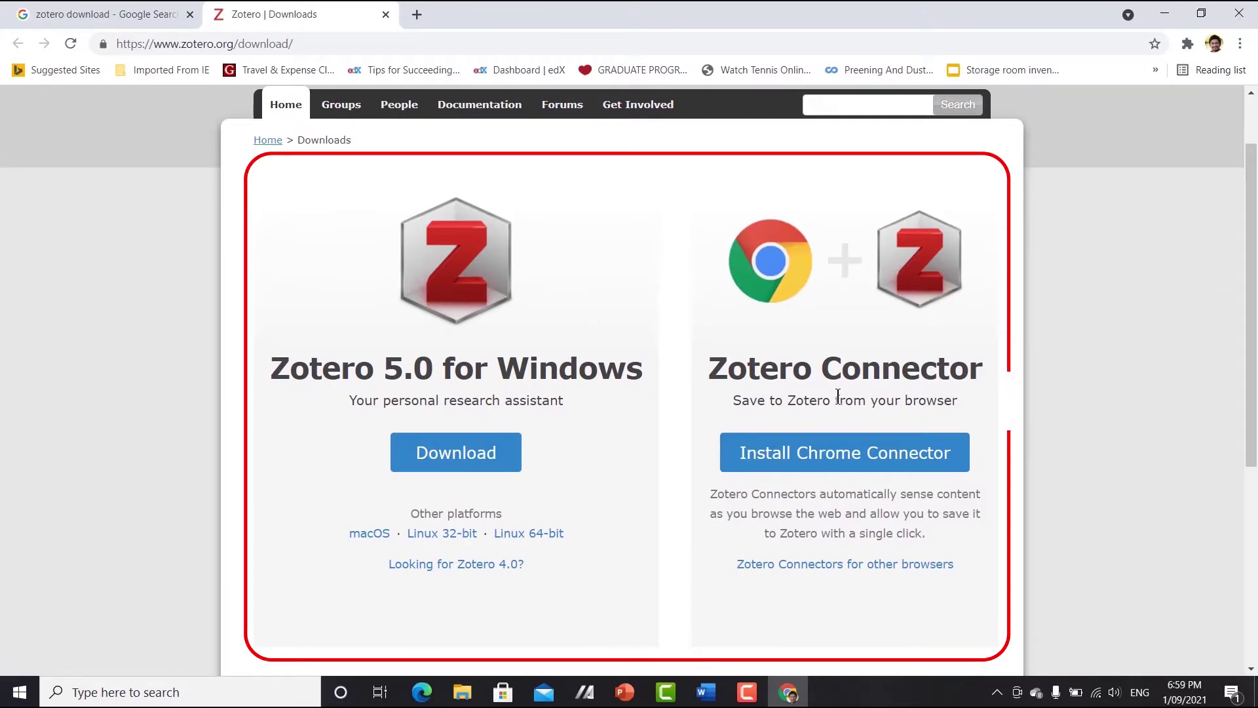
pyautogui.scroll(-3, 705, 433)
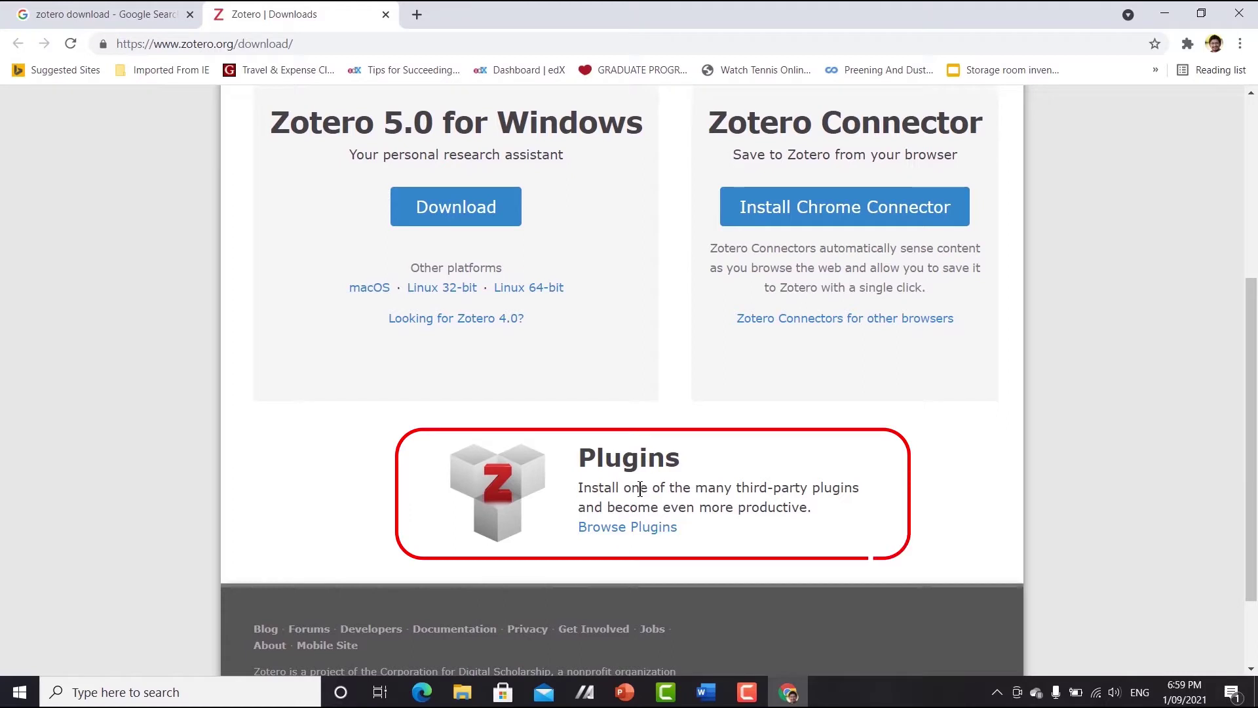
pyautogui.scroll(1, 639, 493)
pyautogui.scroll(1, 623, 488)
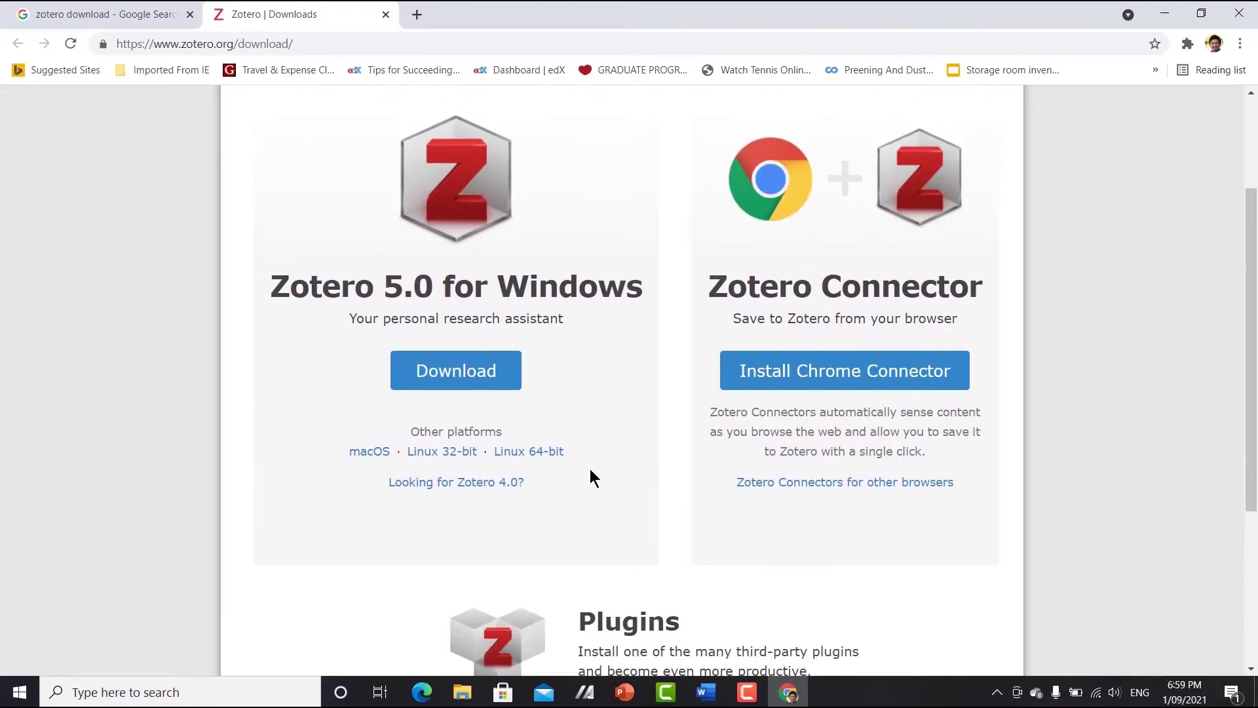
pyautogui.scroll(1, 485, 472)
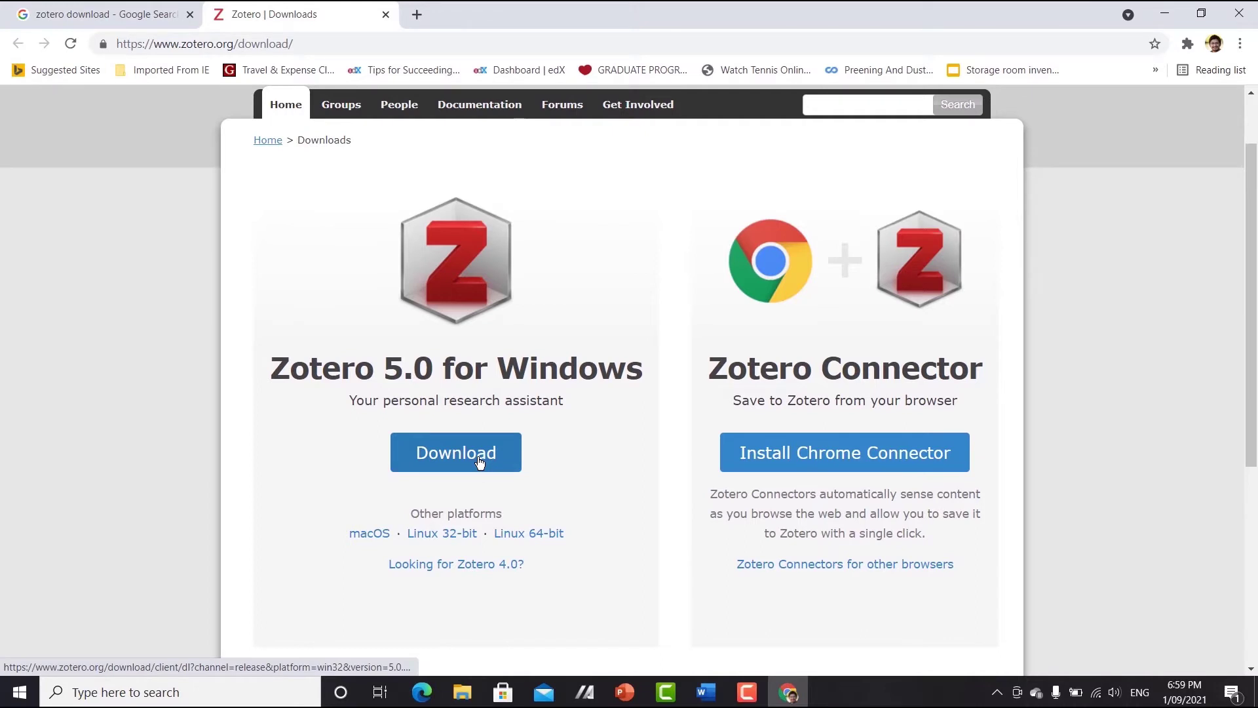
pyautogui.click(479, 460)
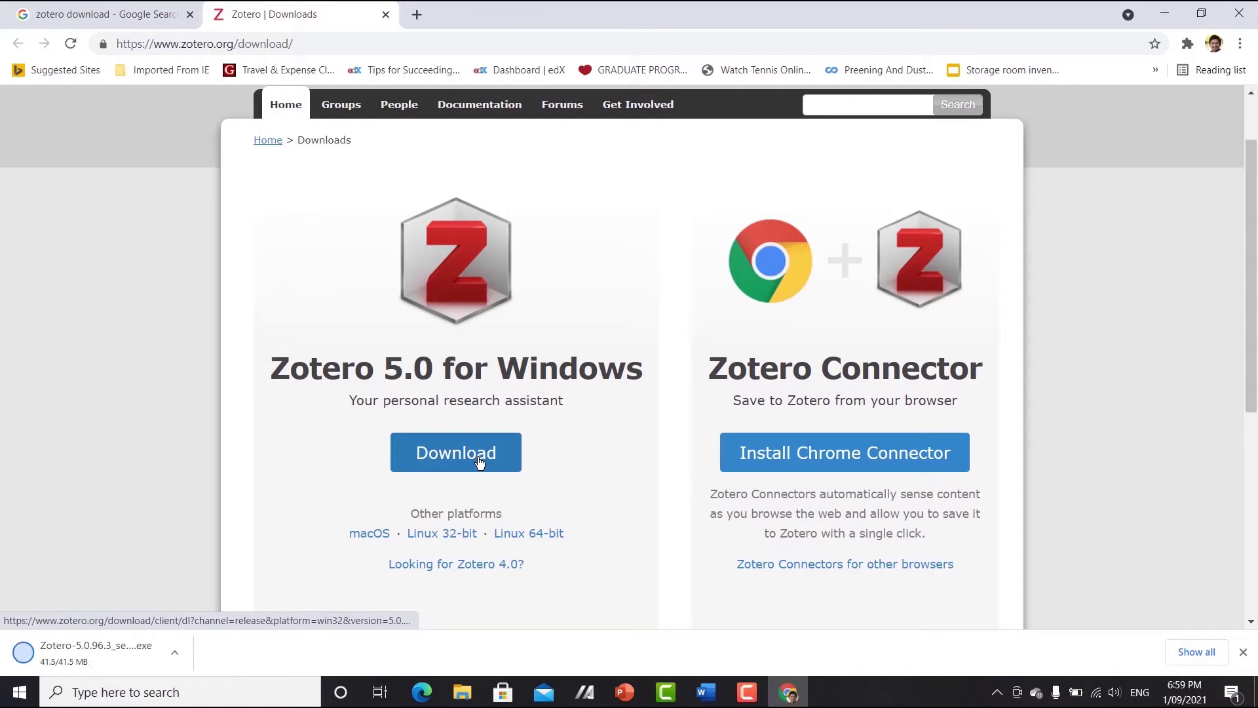
pyautogui.click(116, 662)
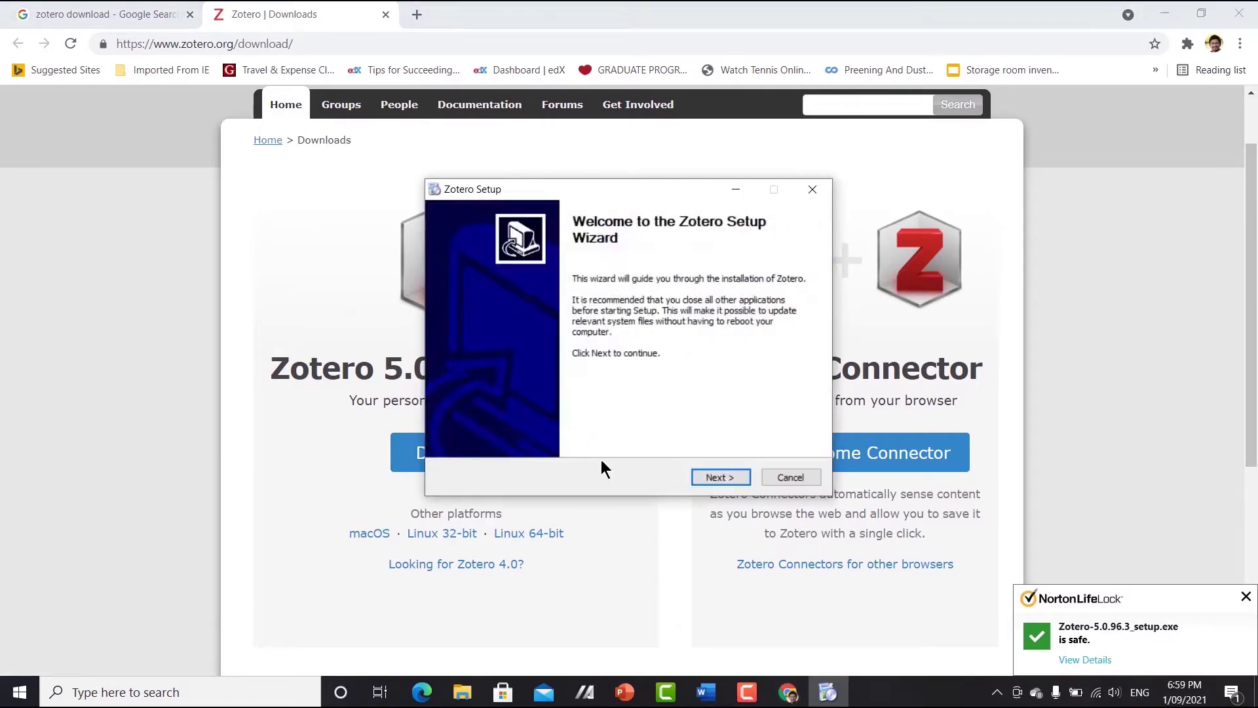
# - Install Zotero through the Setup Wizard with default options and finish
pyautogui.click(721, 477)
pyautogui.click(721, 477)
pyautogui.click(721, 477)
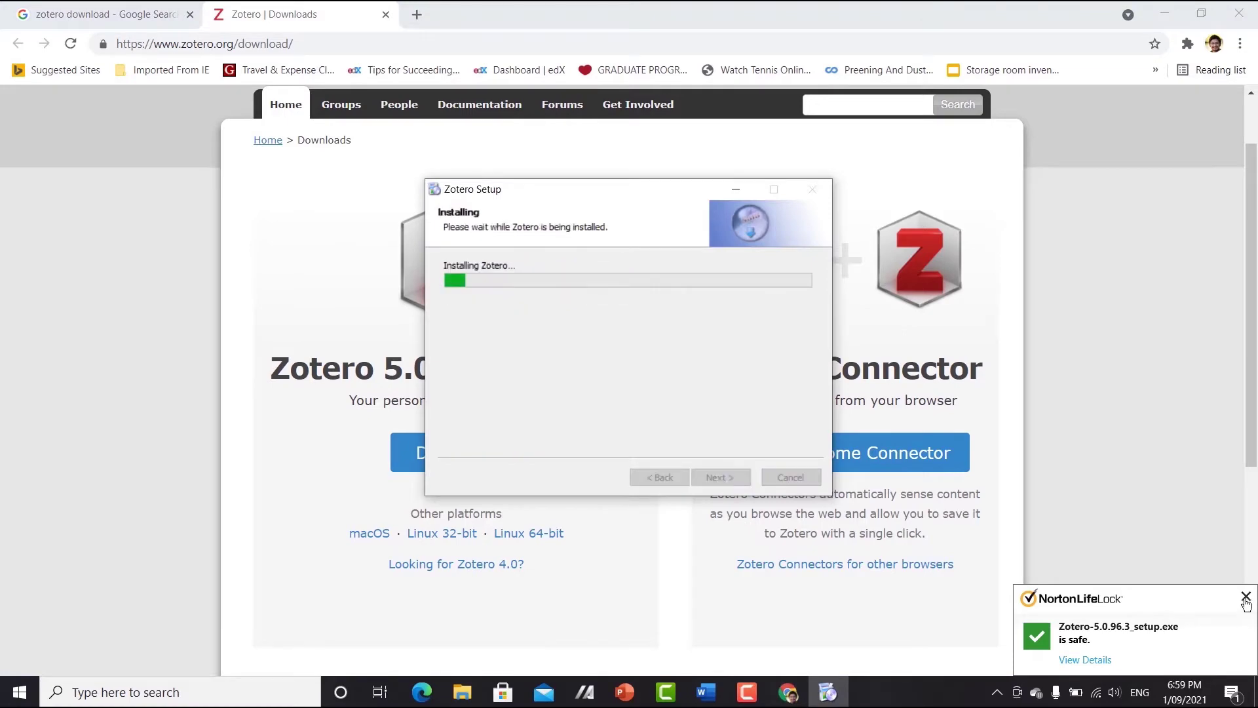
pyautogui.click(1244, 598)
pyautogui.click(720, 477)
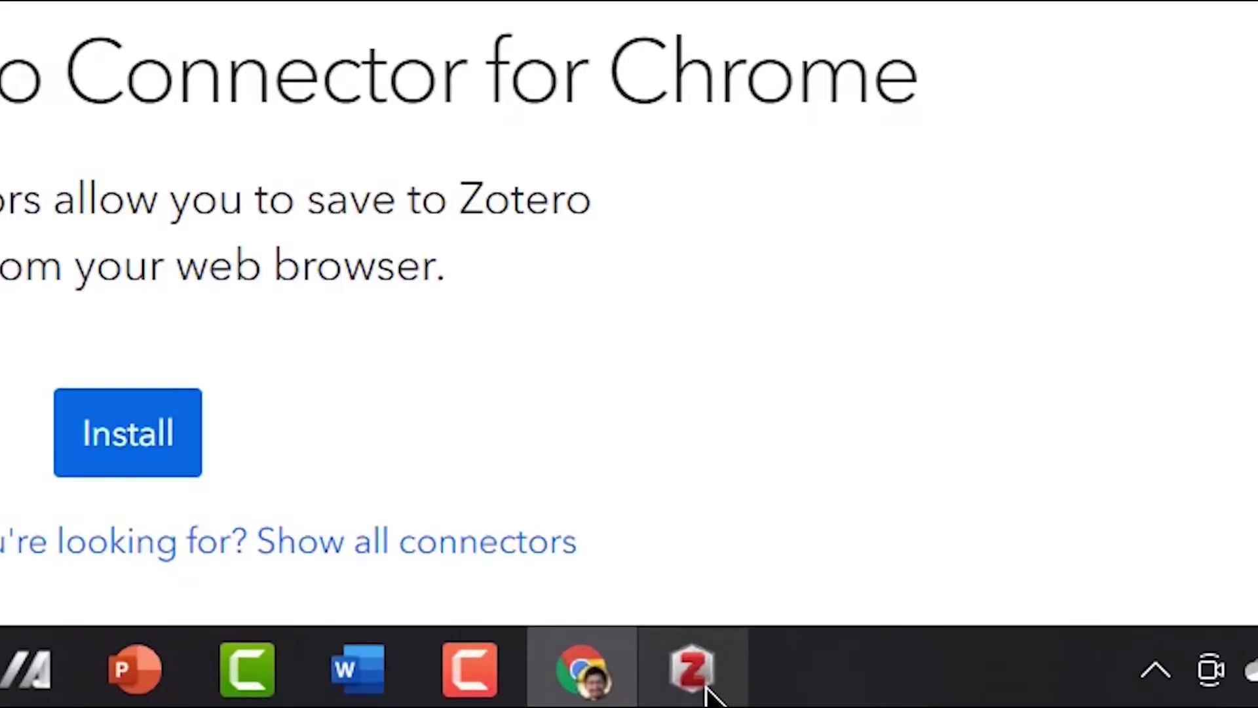
# - Launch the Zotero desktop app and maximize its window
pyautogui.moveTo(705, 681)
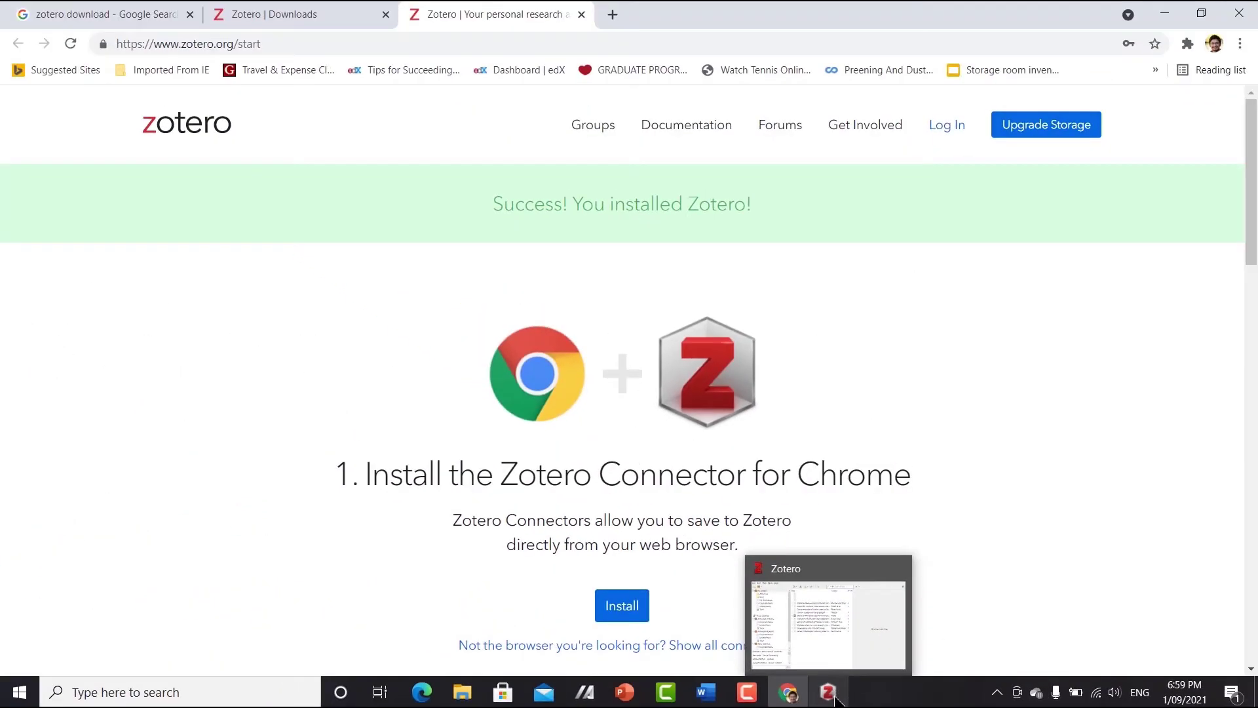
pyautogui.click(832, 696)
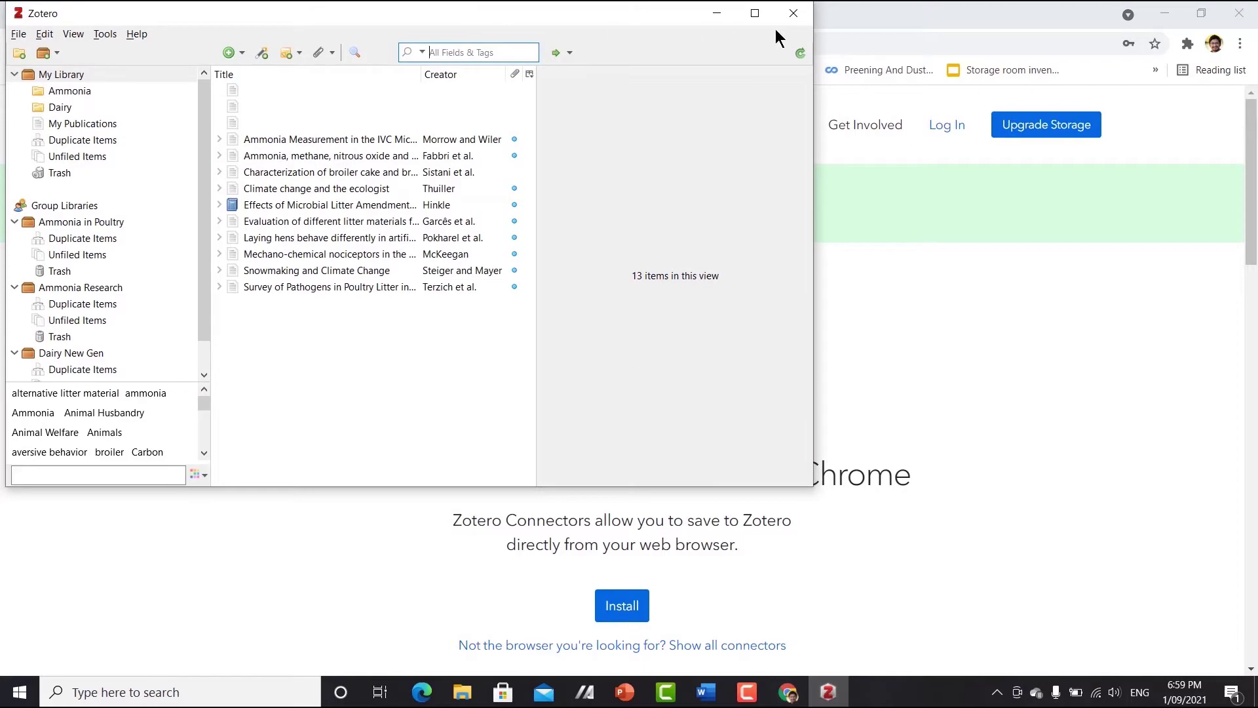
pyautogui.click(760, 12)
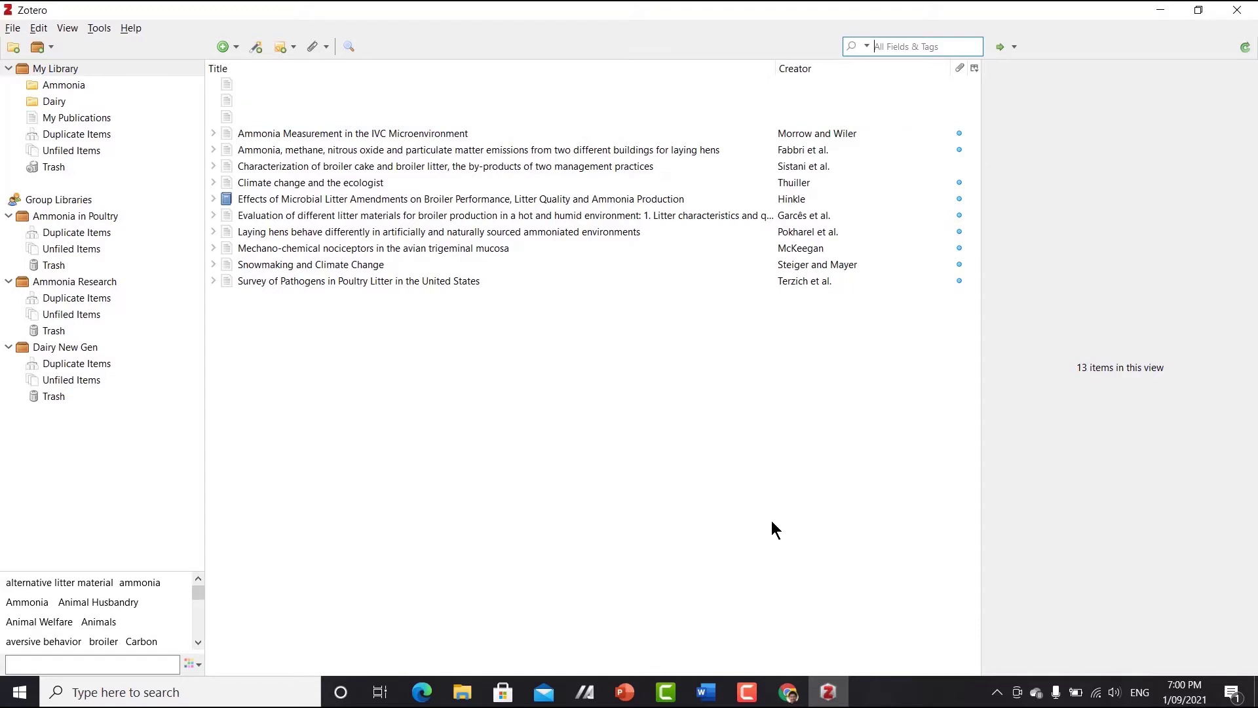
# - Remove the existing Zotero Connector extension from Chrome
pyautogui.click(790, 701)
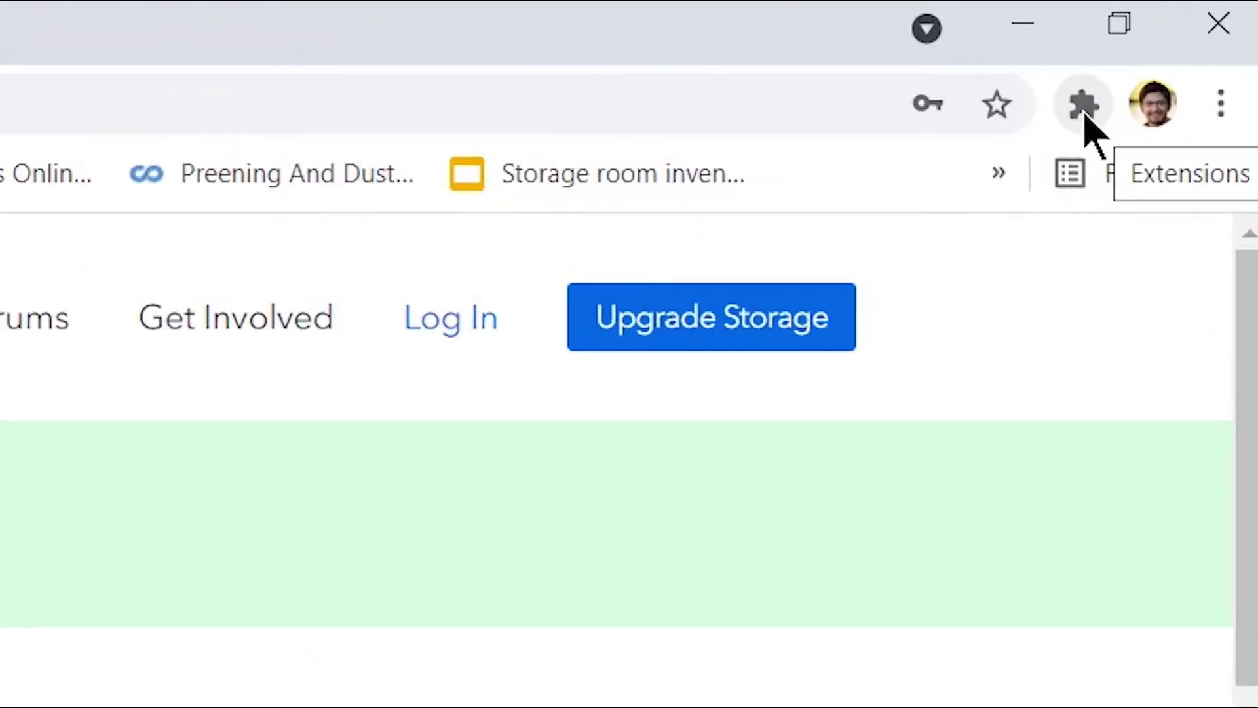
pyautogui.click(1190, 47)
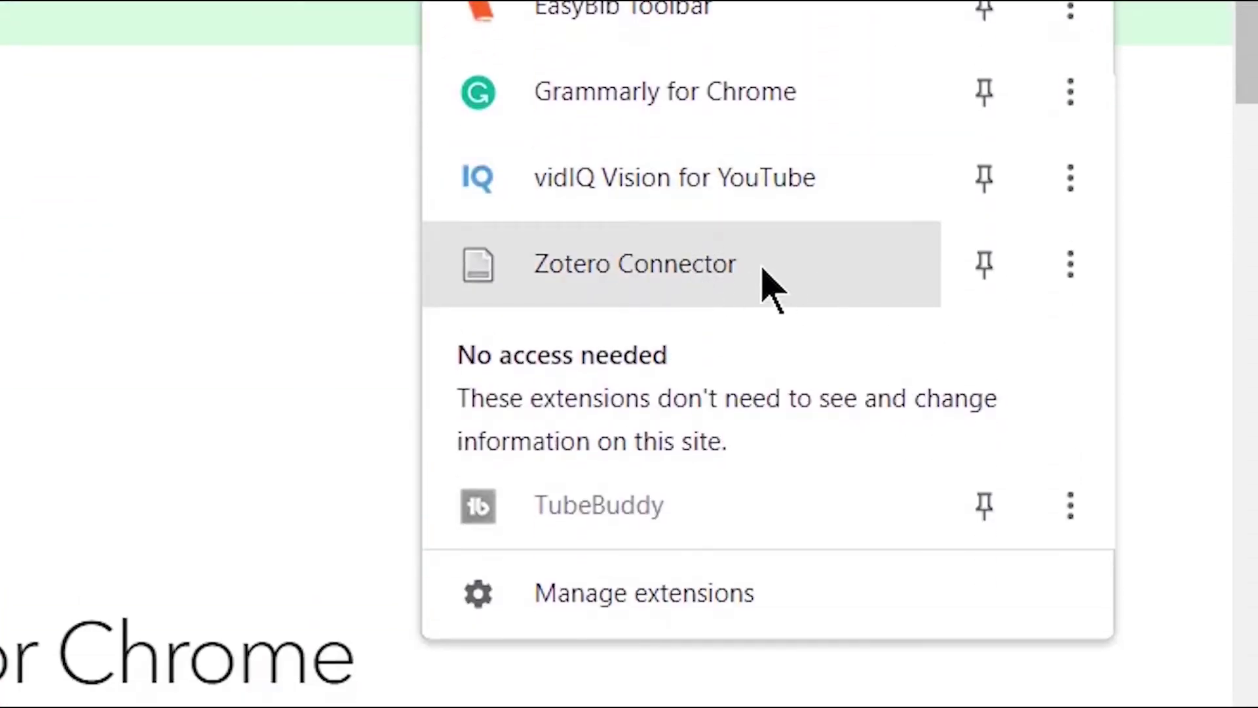
pyautogui.click(1068, 268)
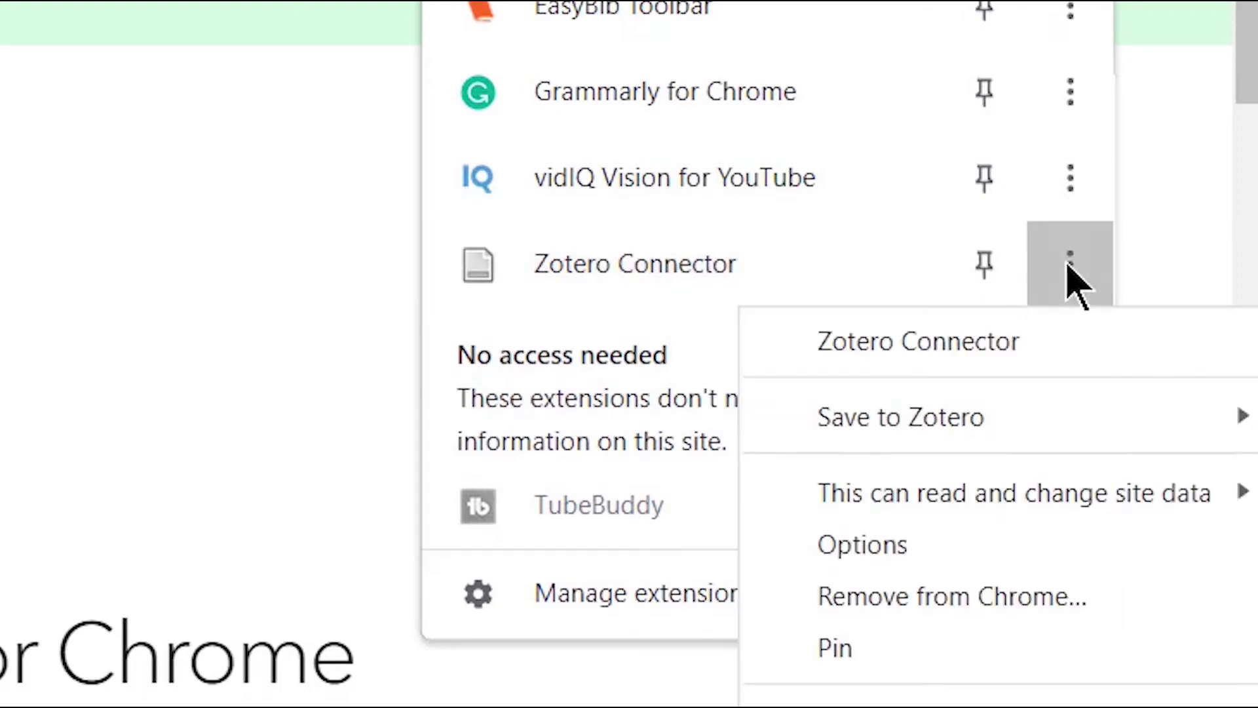
pyautogui.click(960, 598)
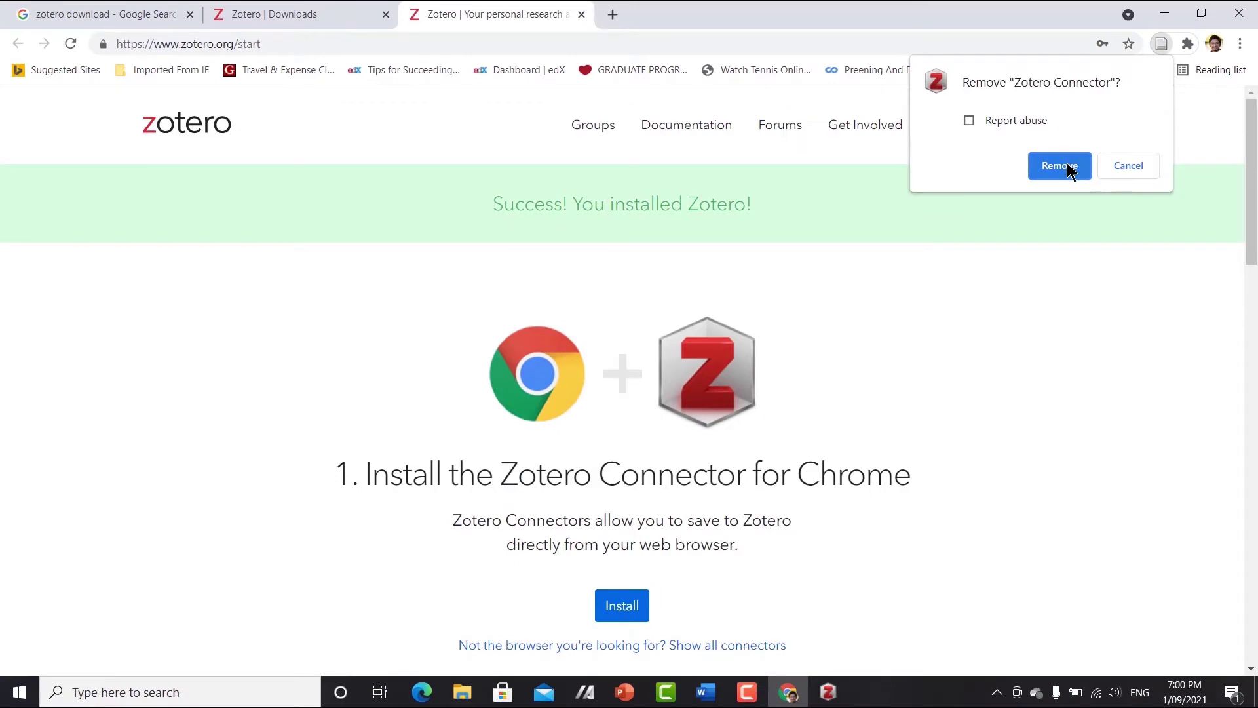
pyautogui.click(1066, 166)
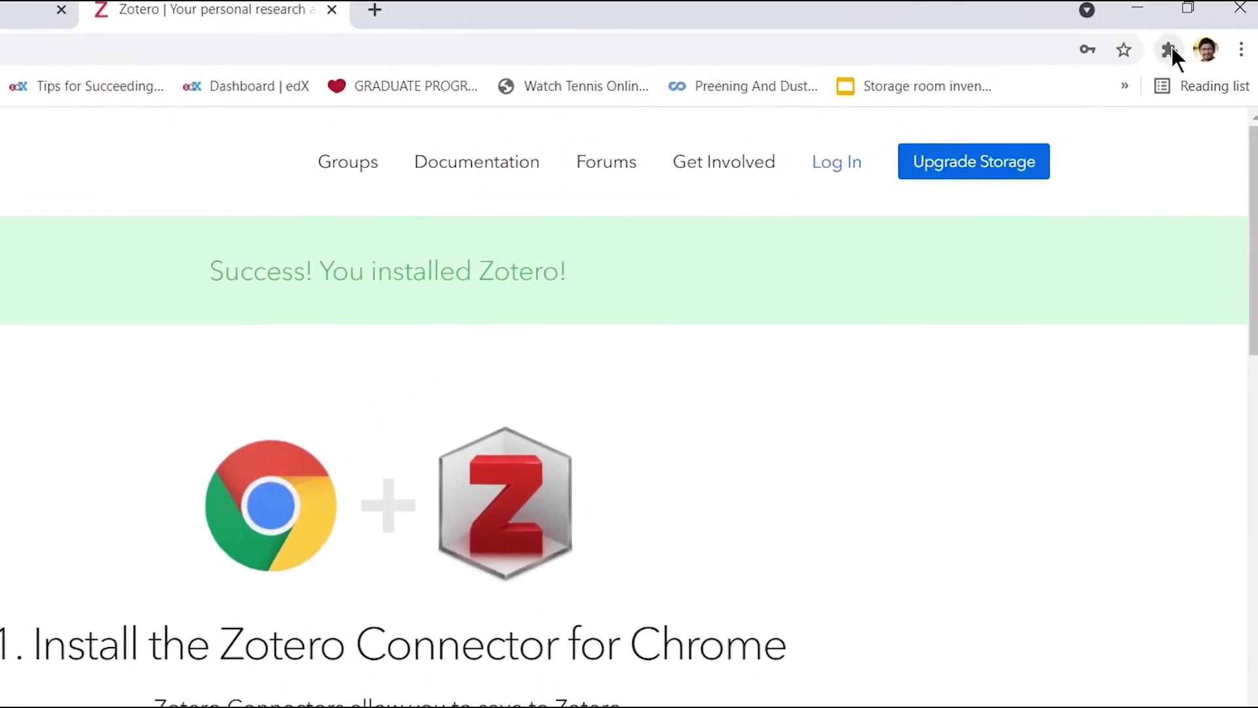
pyautogui.click(1180, 46)
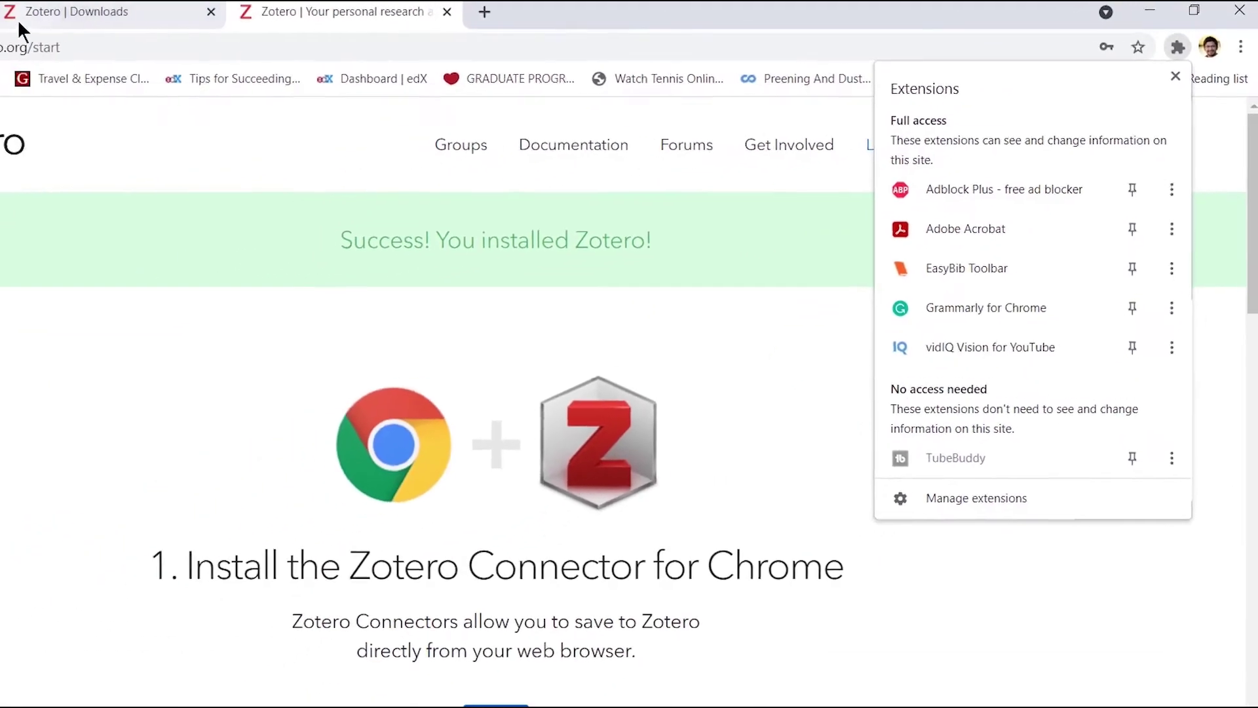
# - Reinstall the Zotero Connector from the Chrome Web Store and confirm it's listed
pyautogui.click(62, 17)
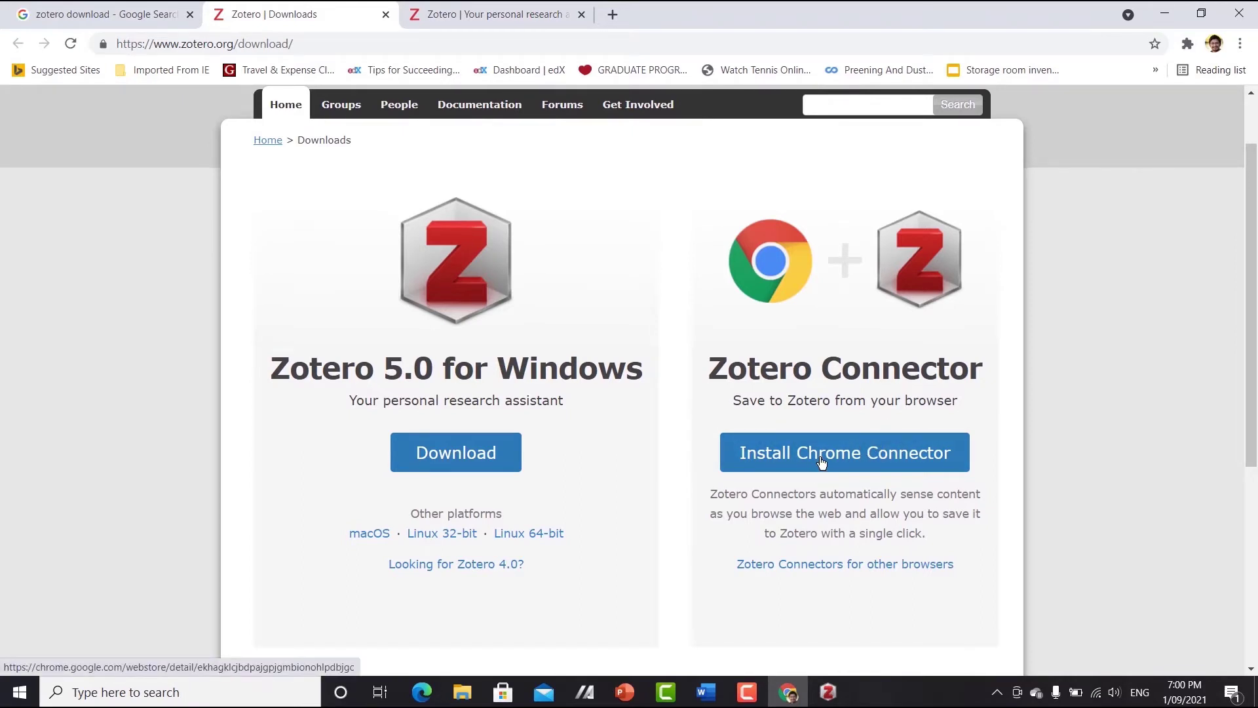
pyautogui.click(868, 464)
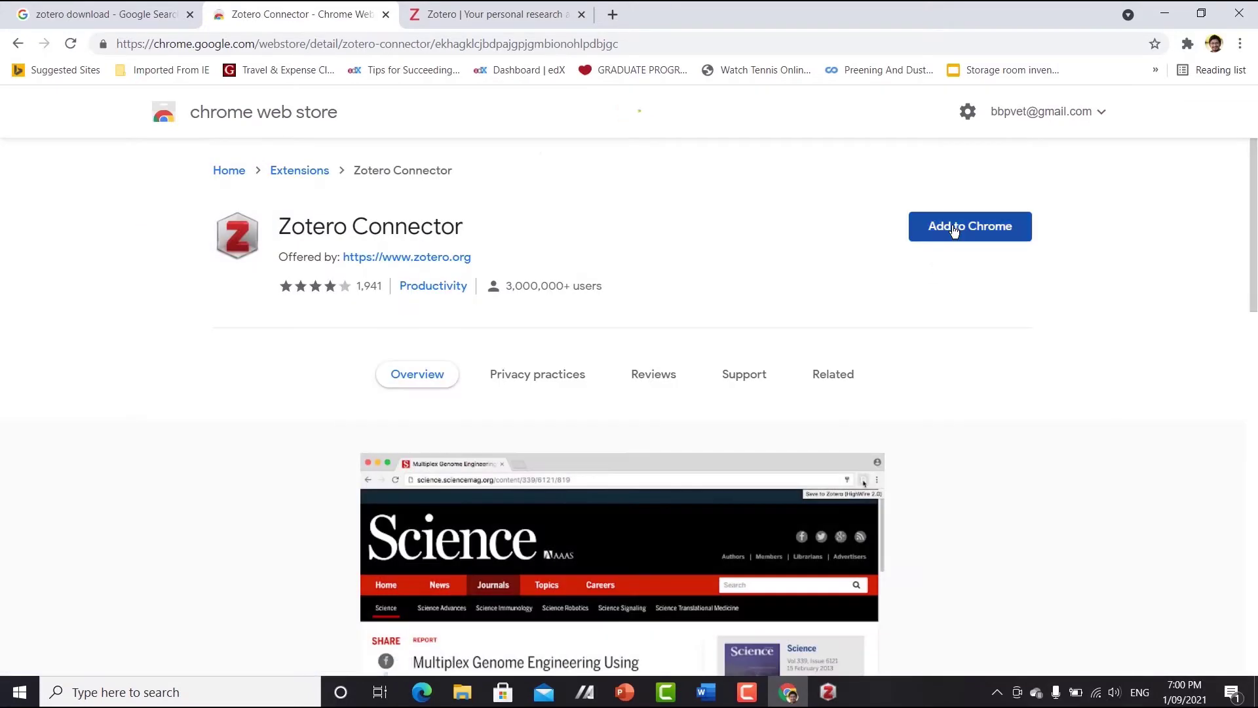
pyautogui.click(953, 229)
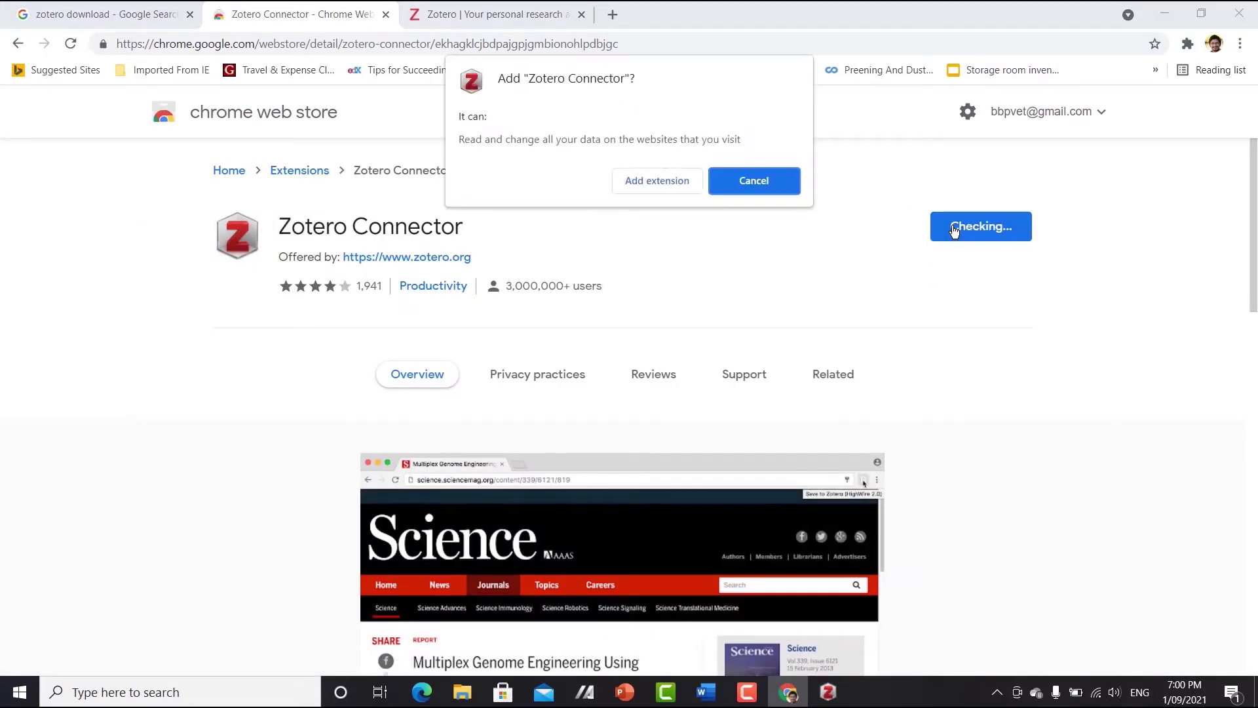
pyautogui.click(654, 182)
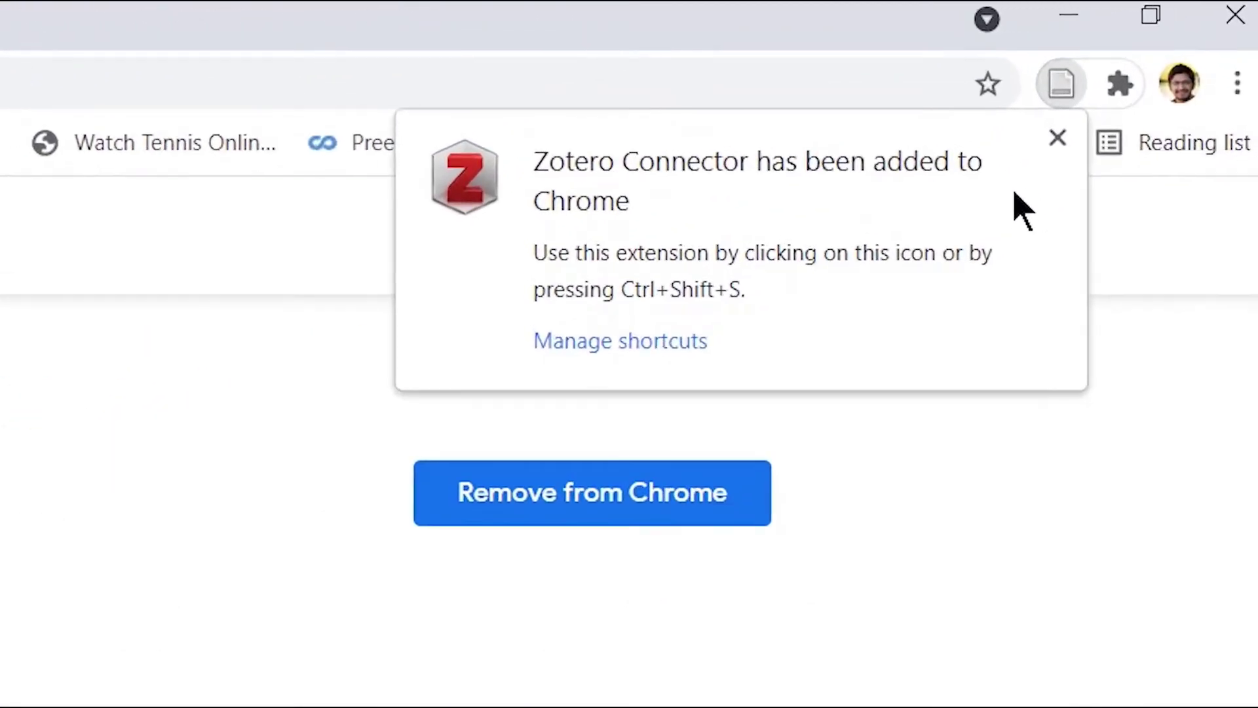
pyautogui.click(1119, 84)
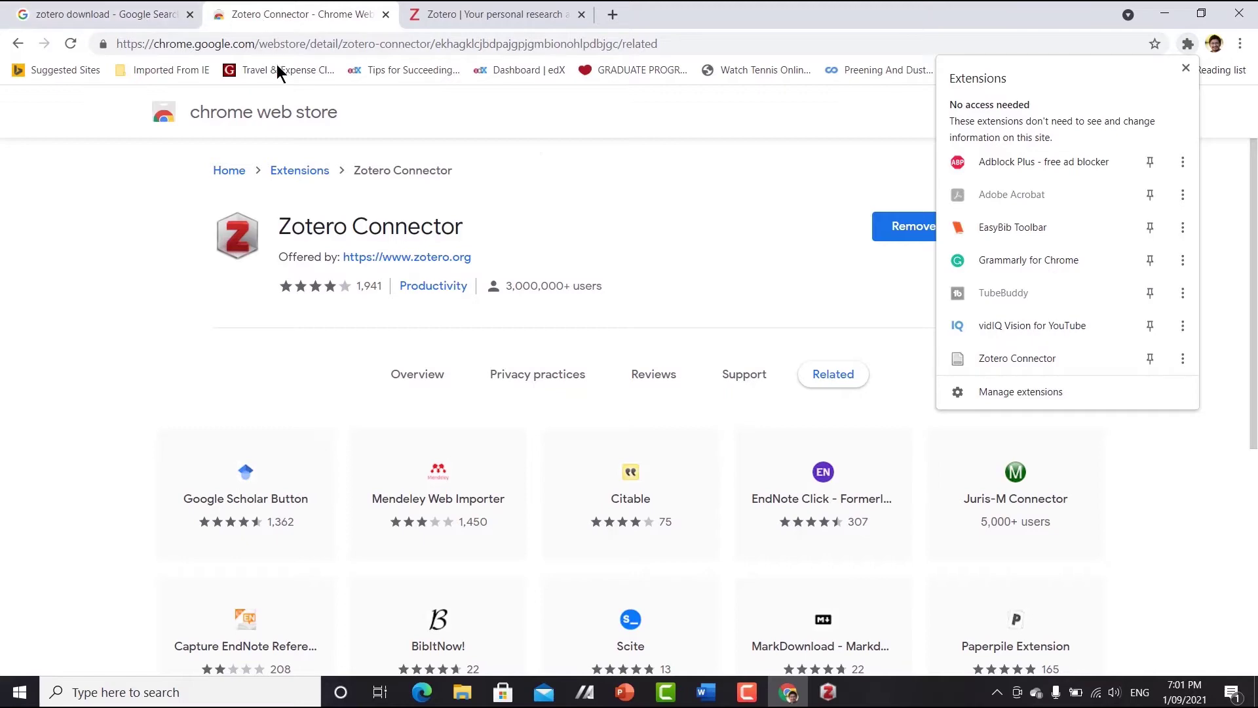
# - Reopen the Zotero Downloads page at its Plugins section, then switch to the 'Manuscript zotero' Word document
pyautogui.click(120, 13)
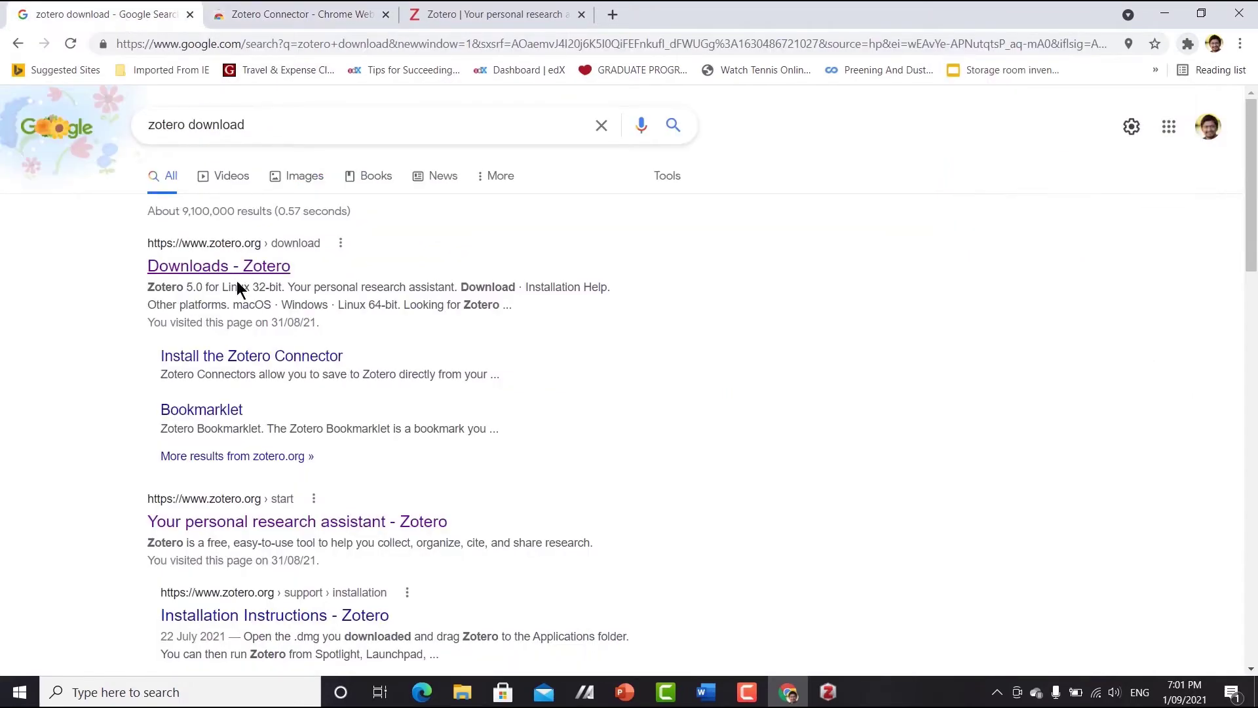
pyautogui.click(190, 270)
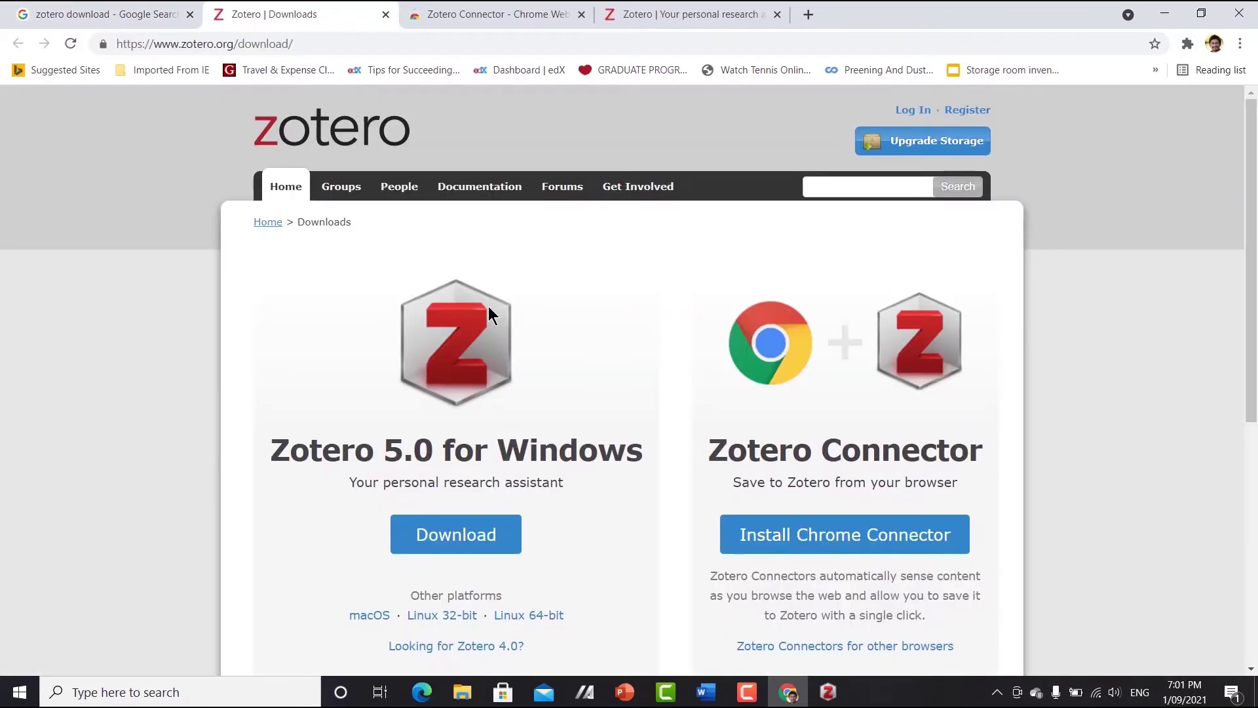
pyautogui.scroll(-3, 600, 359)
pyautogui.scroll(-1, 600, 355)
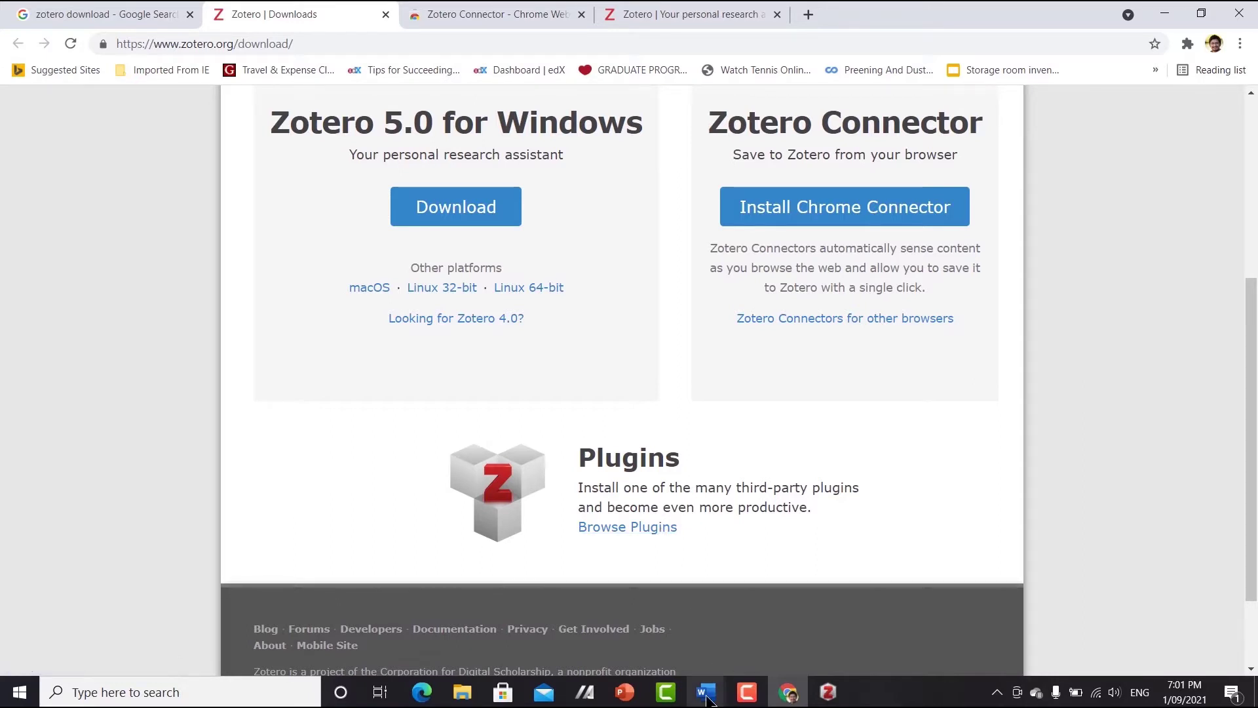
pyautogui.moveTo(708, 699)
pyautogui.click(773, 649)
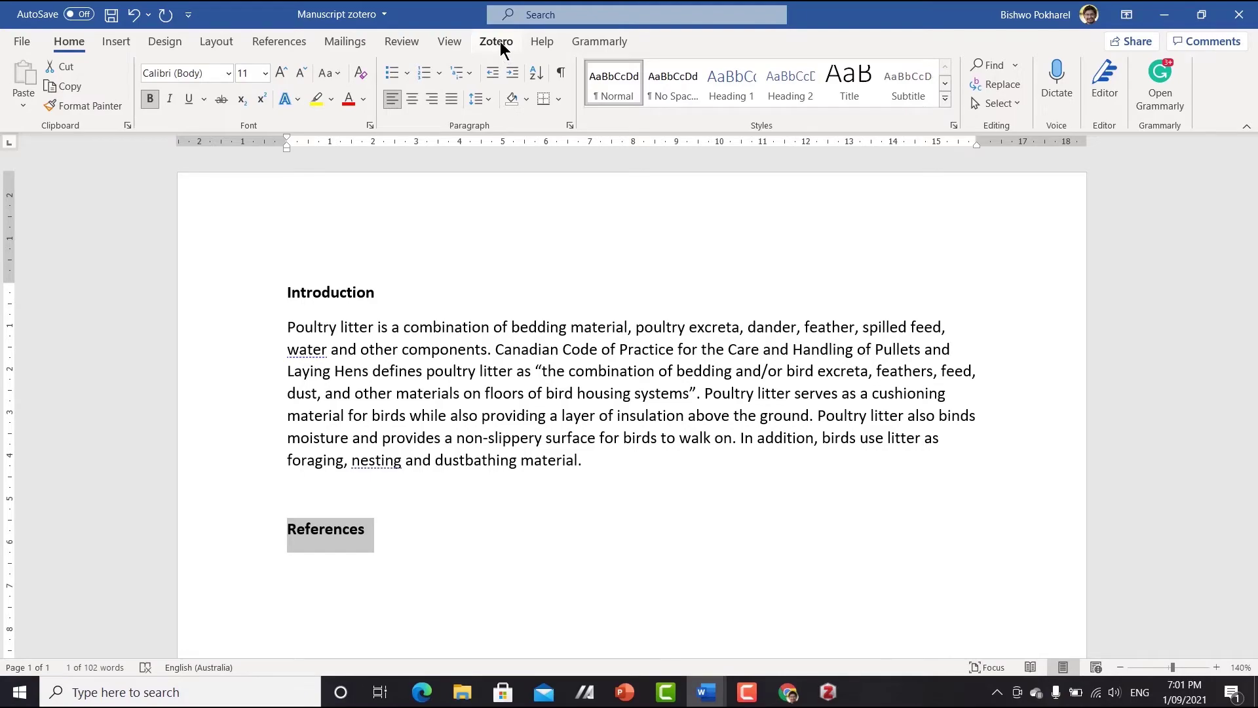
# - Return from Word to the zotero.org Downloads page in Chrome
pyautogui.click(498, 40)
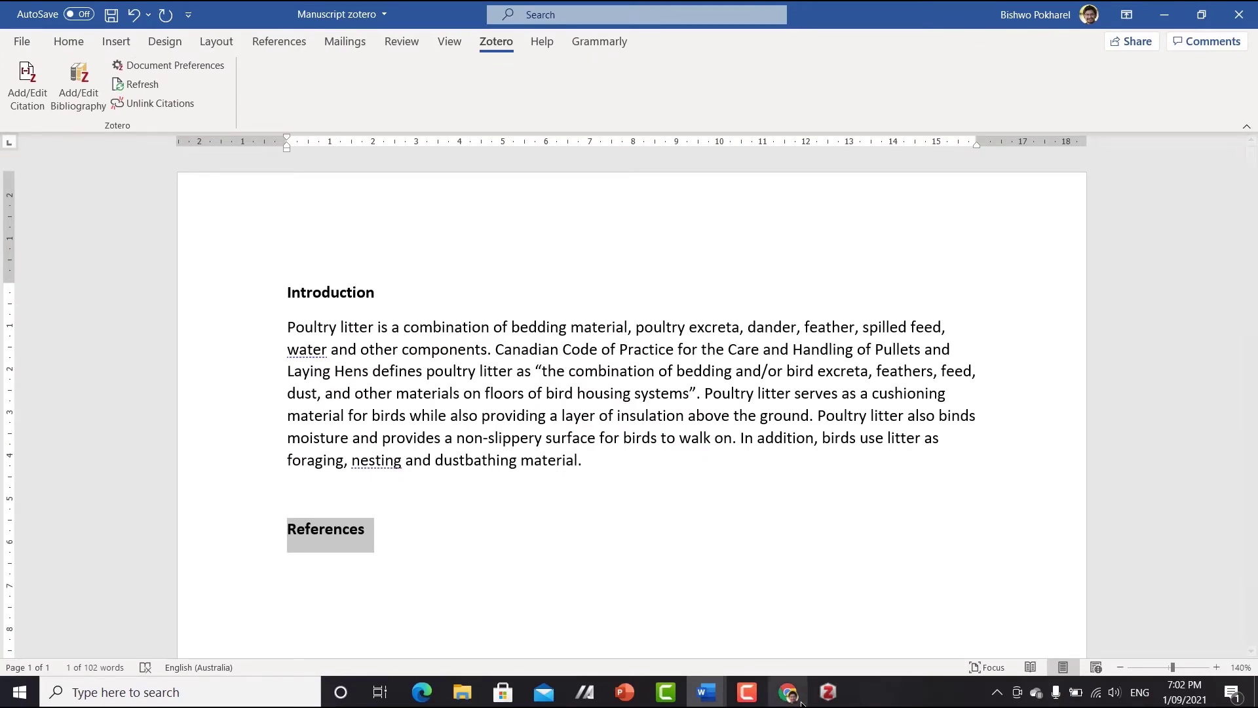
pyautogui.moveTo(794, 699)
pyautogui.click(738, 665)
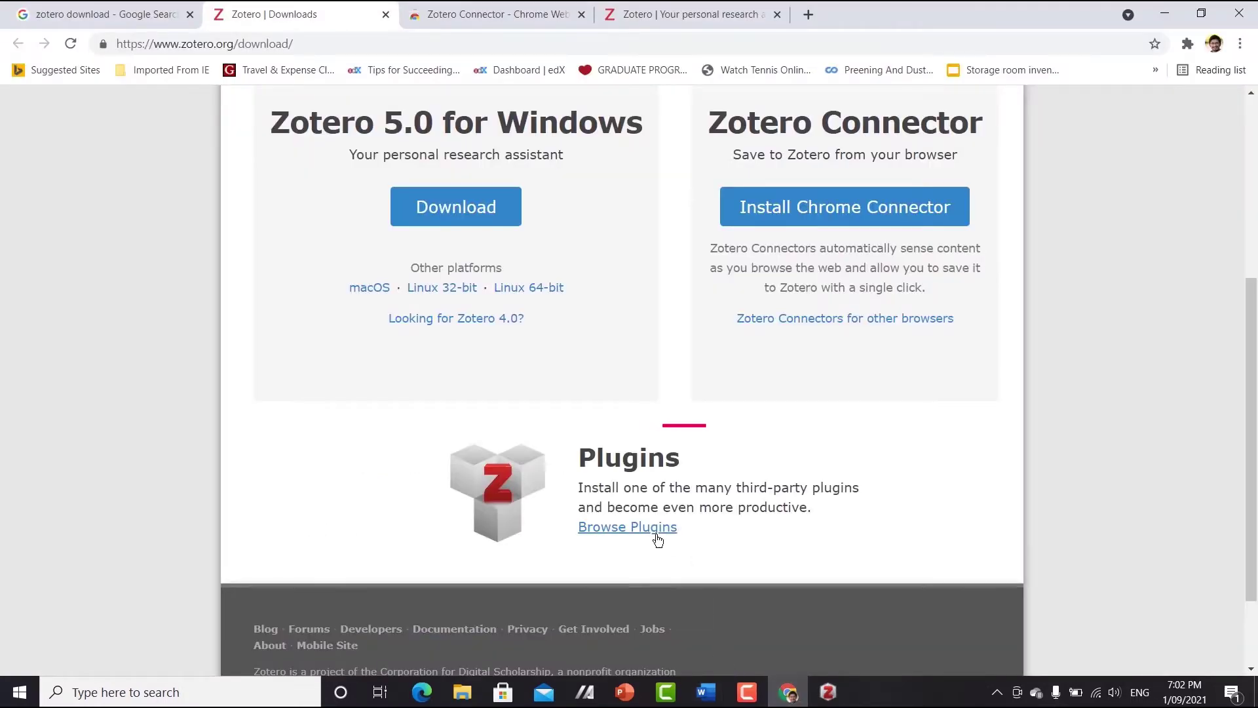
# - Browse the Zotero plugins list to the Word Processor and Writing Integration section
pyautogui.click(627, 532)
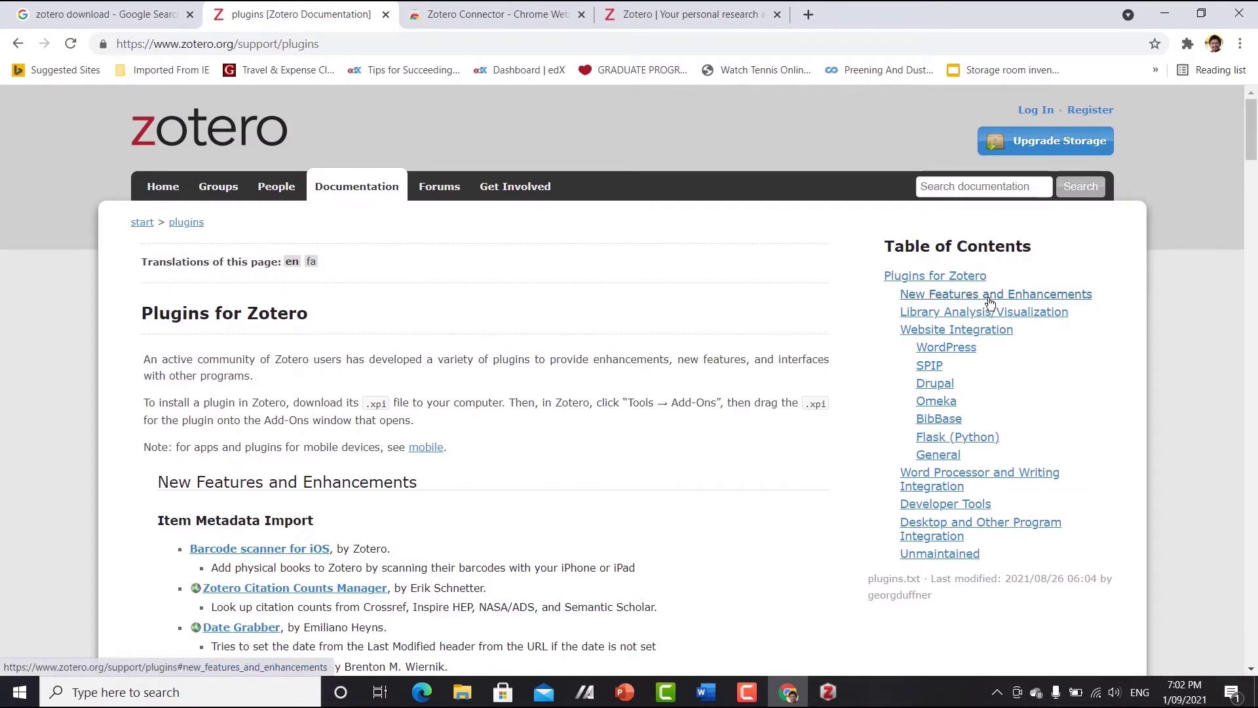
pyautogui.click(948, 485)
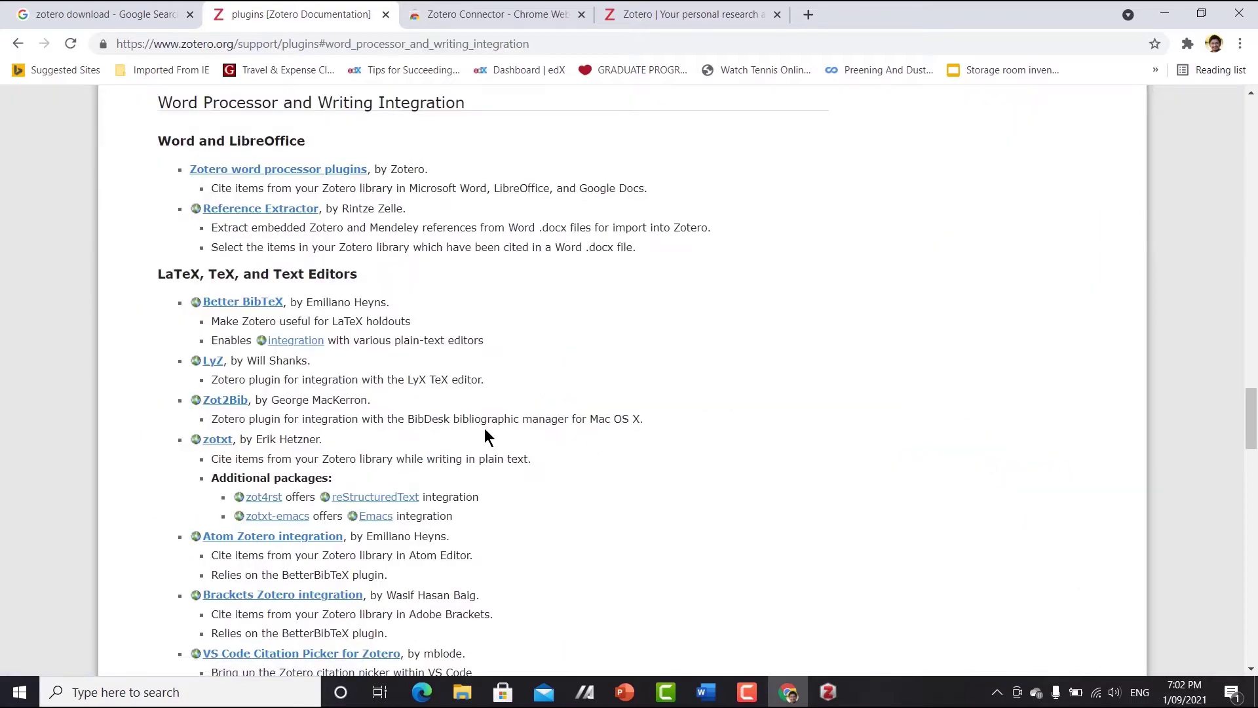
pyautogui.scroll(-10, 486, 437)
pyautogui.scroll(8, 485, 427)
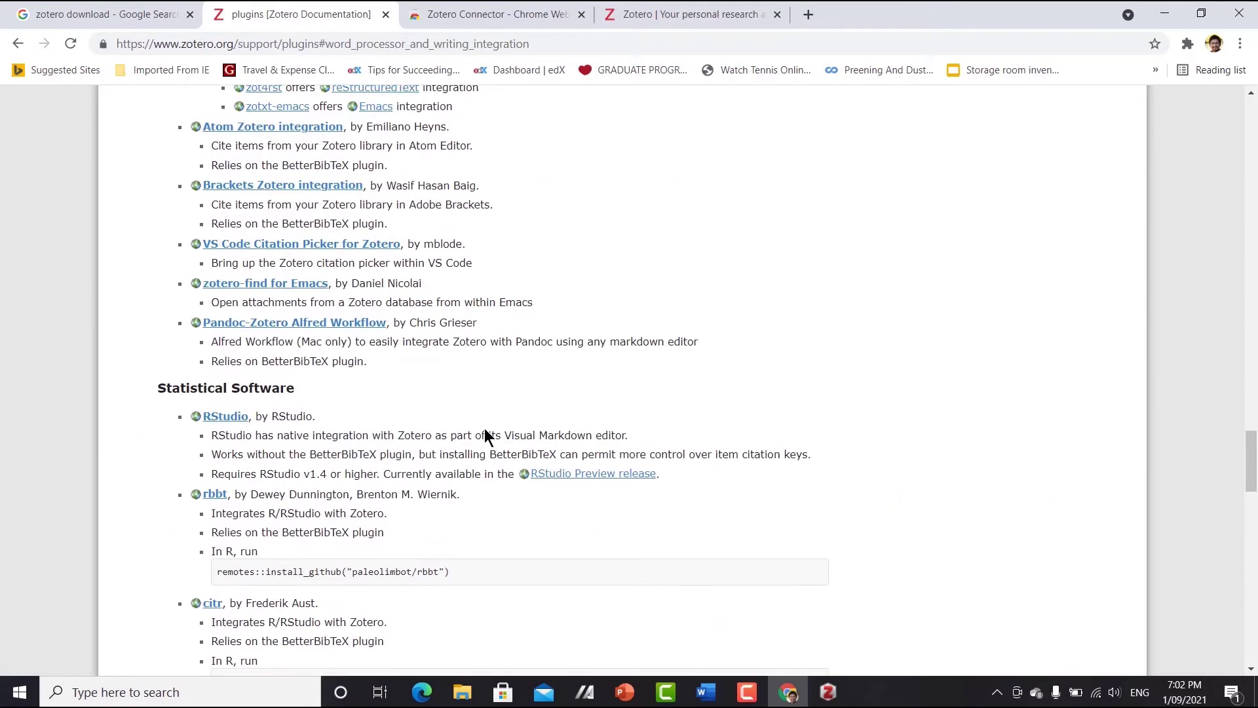
pyautogui.scroll(5, 485, 427)
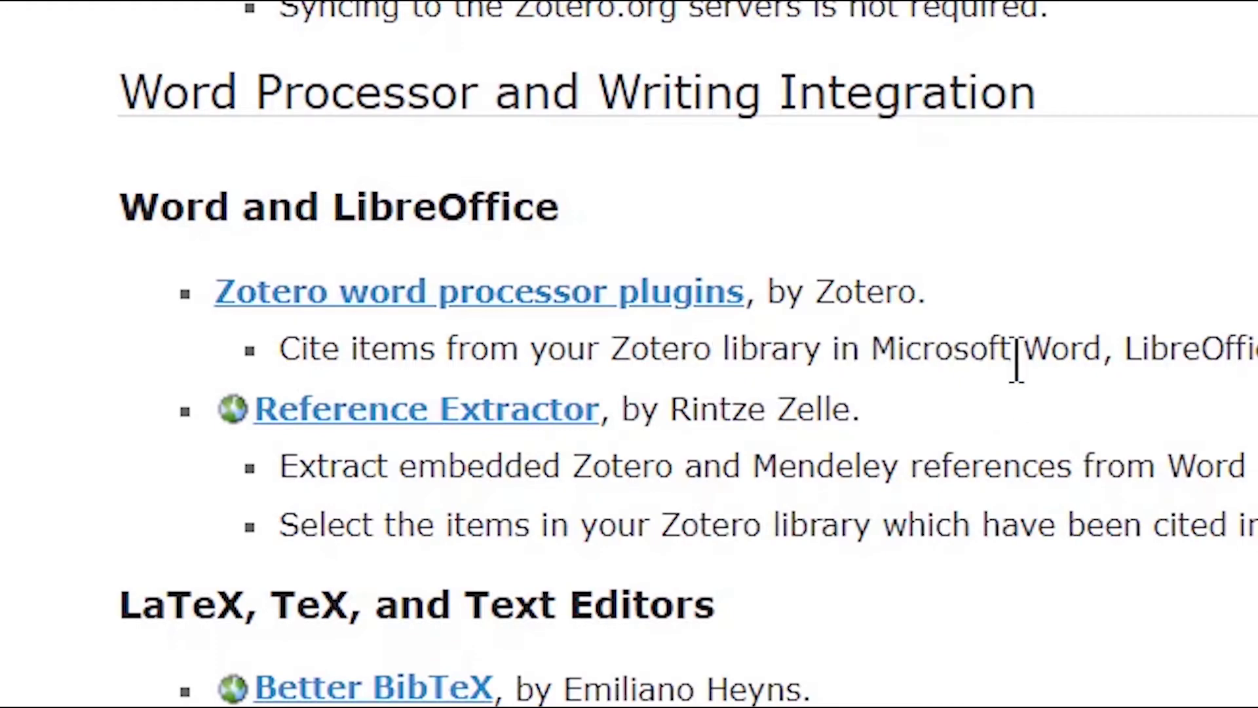
# - Open the 'Manually Installing the Zotero Word Processor Plugin' guide and read its Word for Windows steps
pyautogui.click(603, 298)
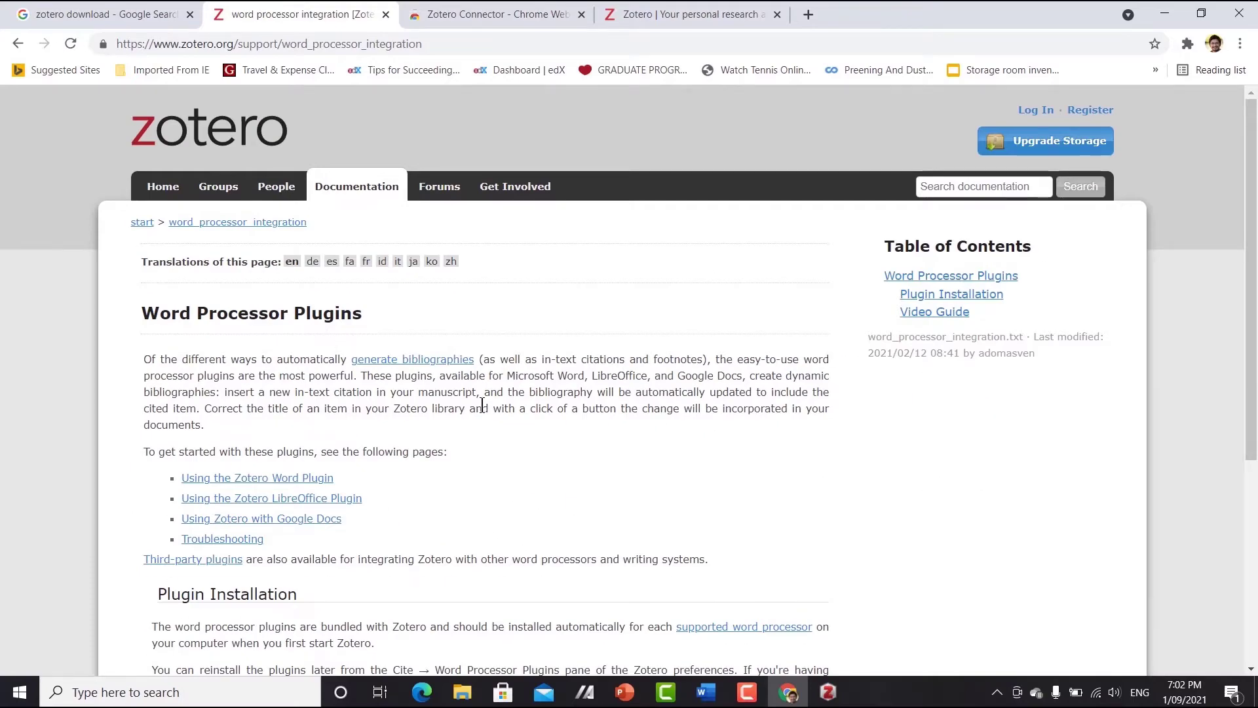
pyautogui.scroll(-3, 482, 404)
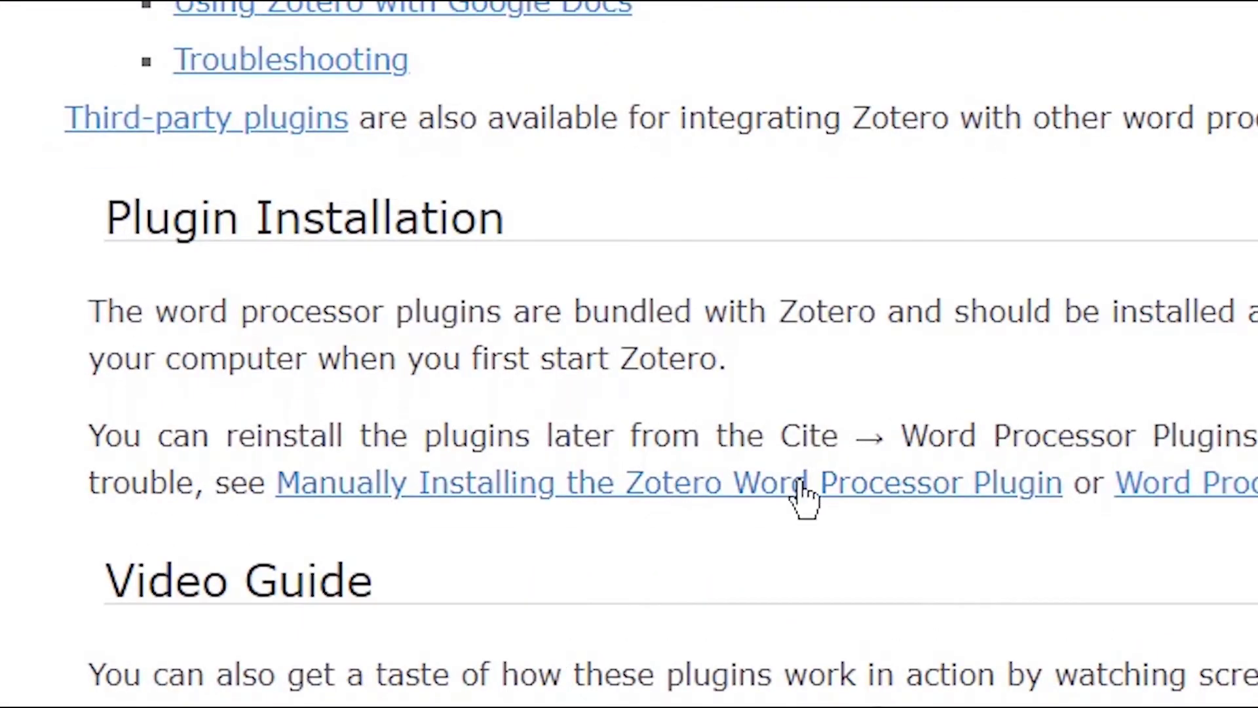
pyautogui.click(827, 501)
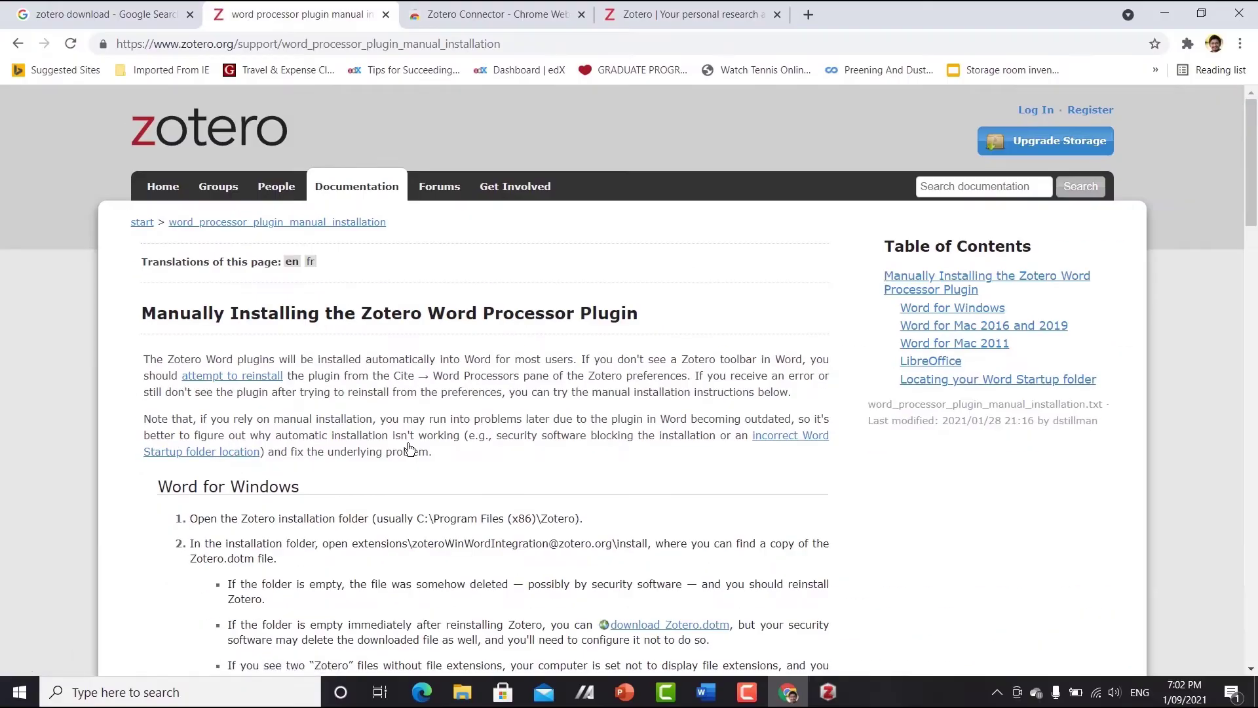
pyautogui.scroll(-3, 409, 449)
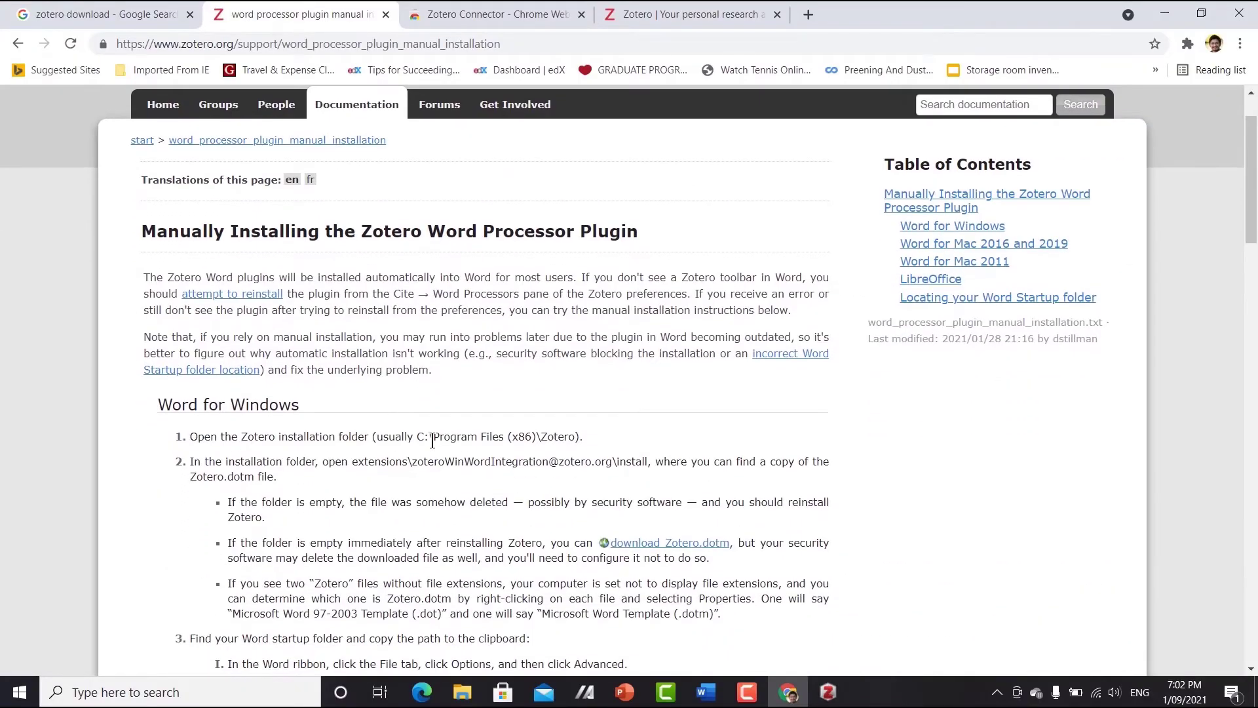
pyautogui.scroll(-6, 256, 397)
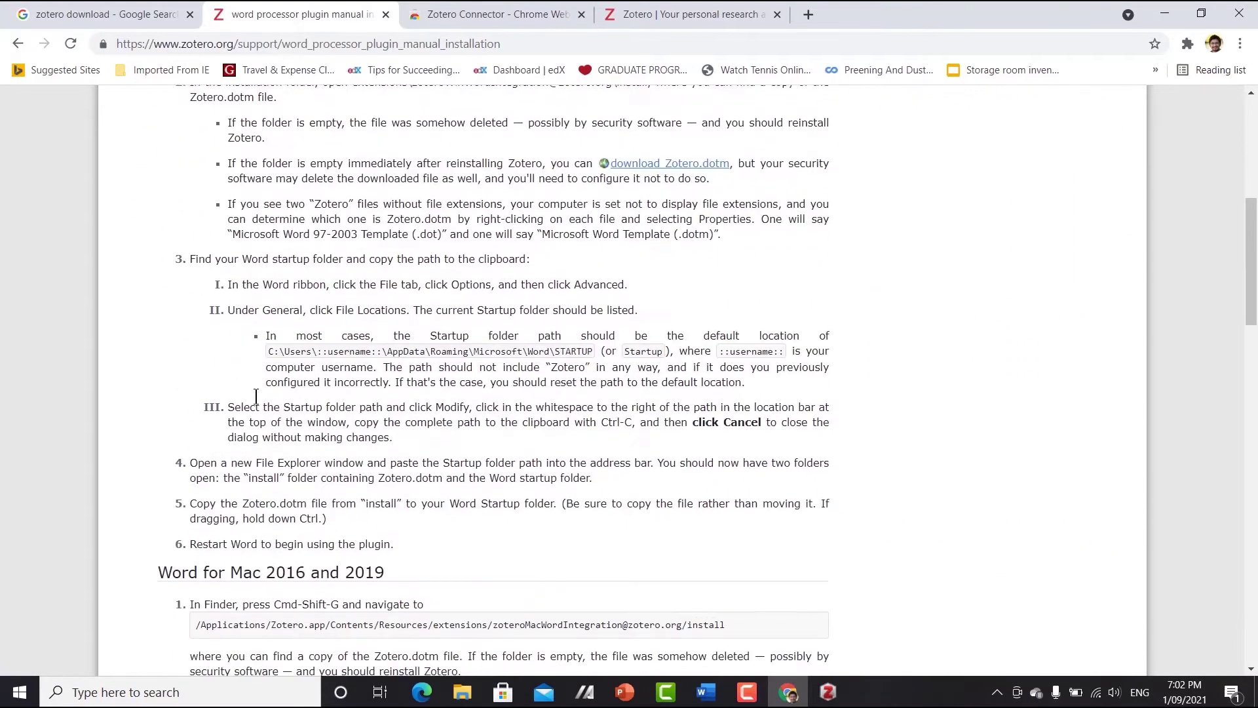
pyautogui.scroll(-3, 358, 432)
pyautogui.scroll(5, 393, 446)
pyautogui.scroll(4, 406, 454)
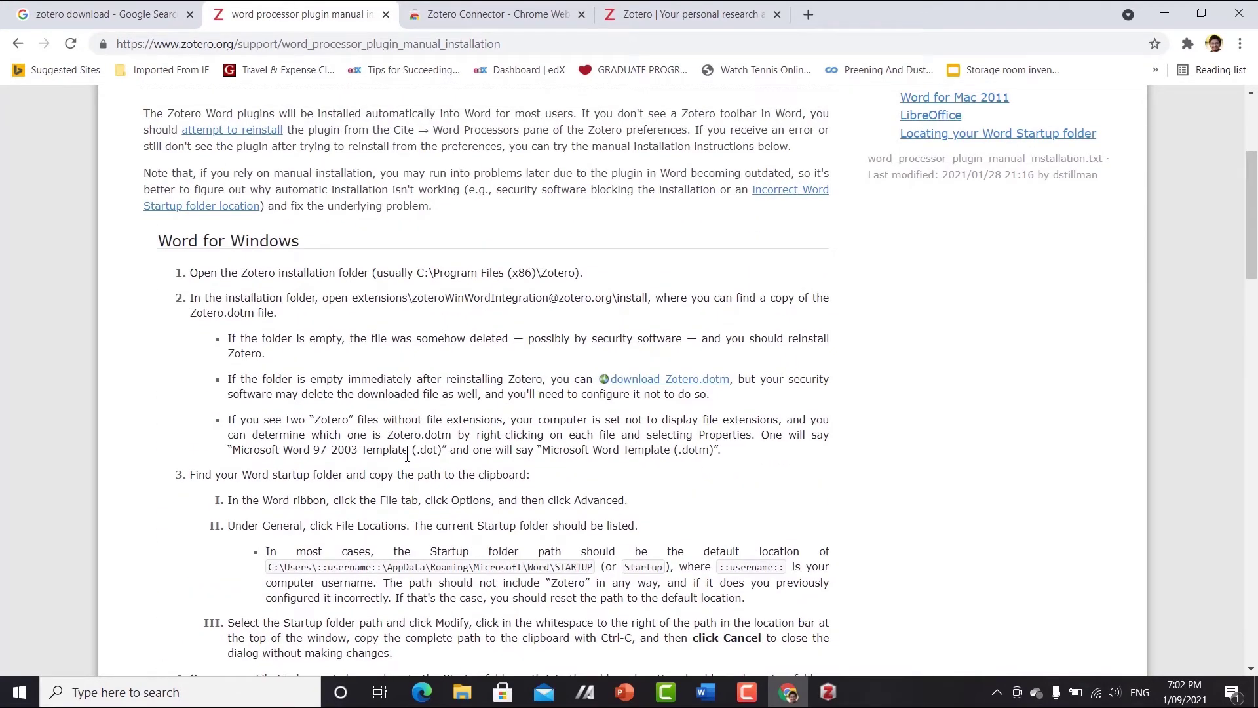
# - Check the 'Manuscript zotero' Introduction and empty References heading, then bring the Zotero library forward
pyautogui.moveTo(706, 692)
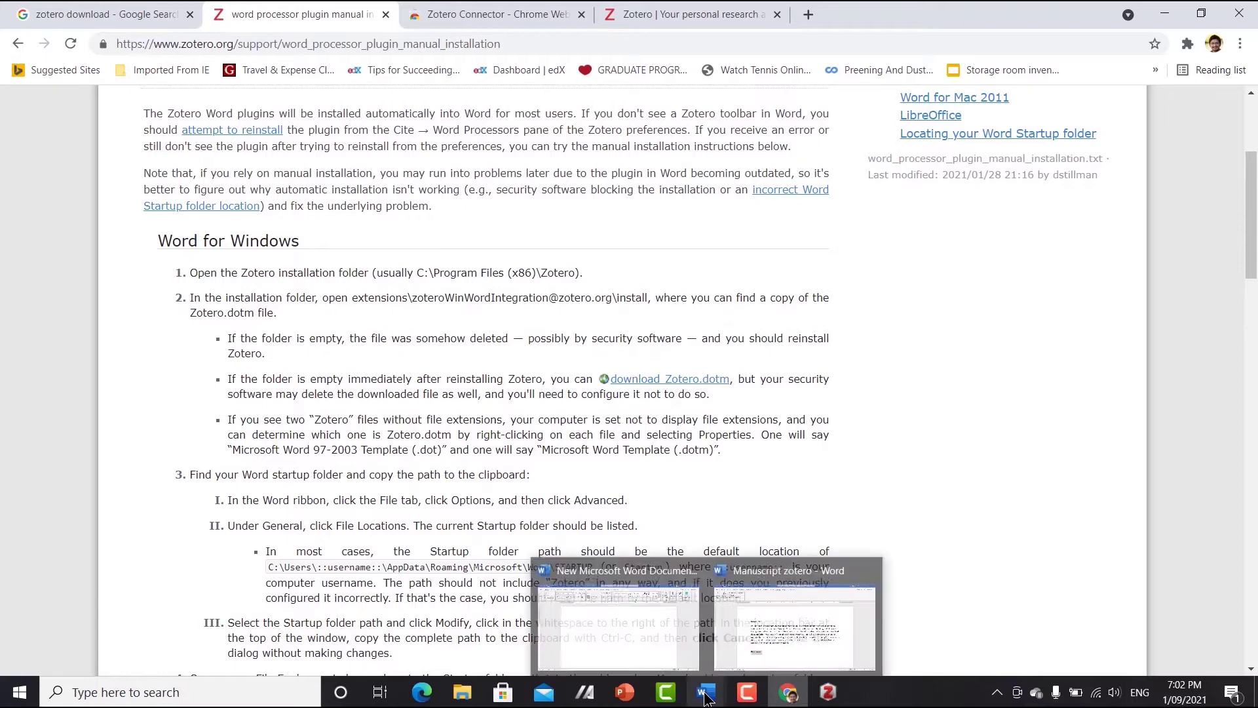
pyautogui.click(749, 663)
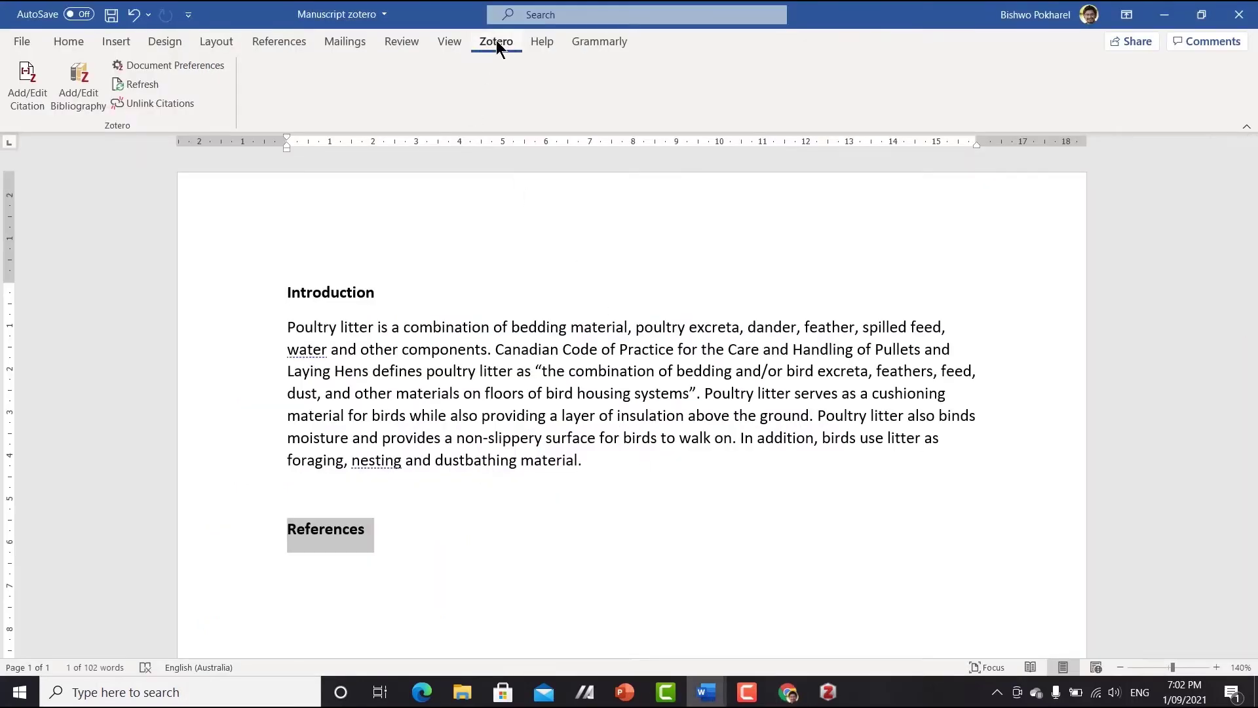
pyautogui.click(421, 530)
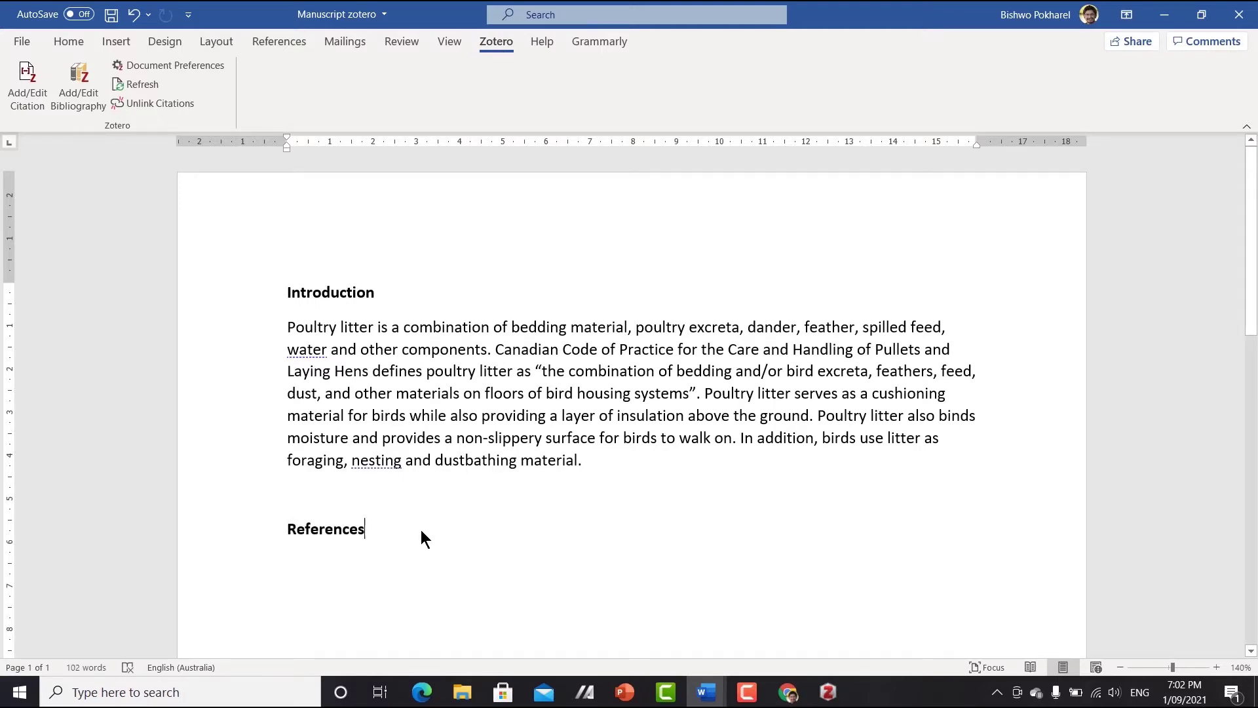
pyautogui.click(828, 692)
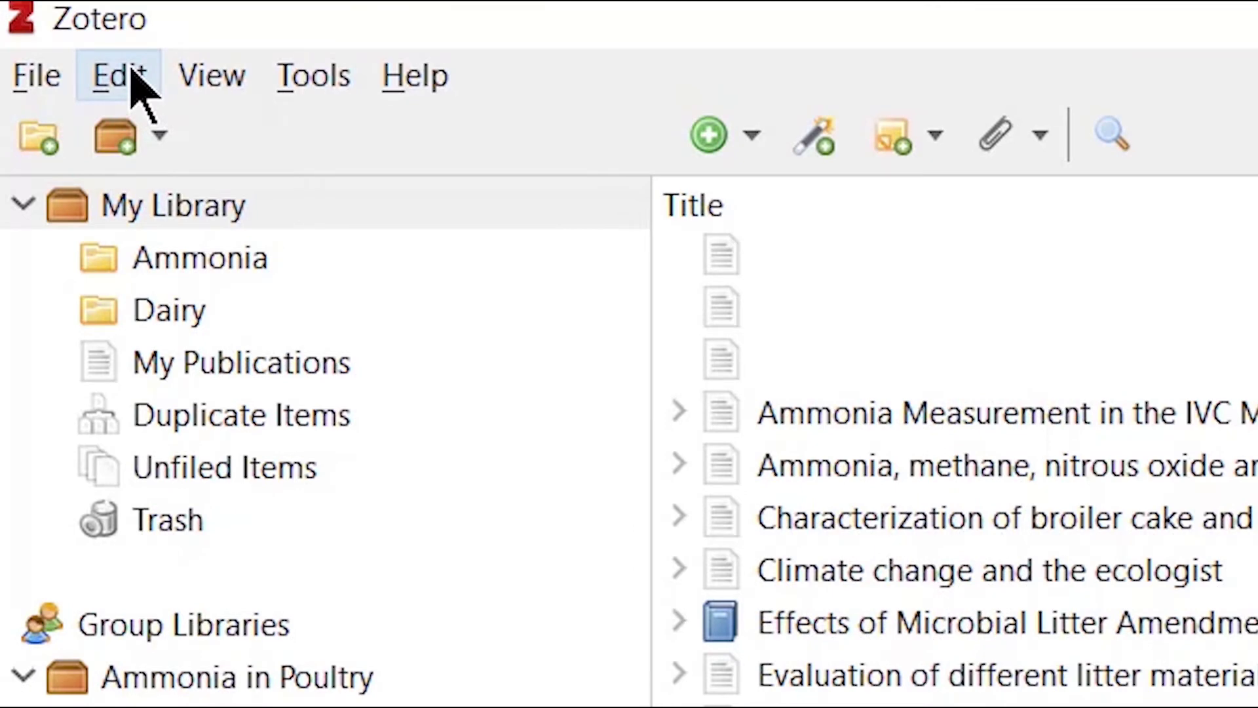
# - Open Edit > Preferences at the Sync tab to start creating a zotero.org account
pyautogui.click(135, 82)
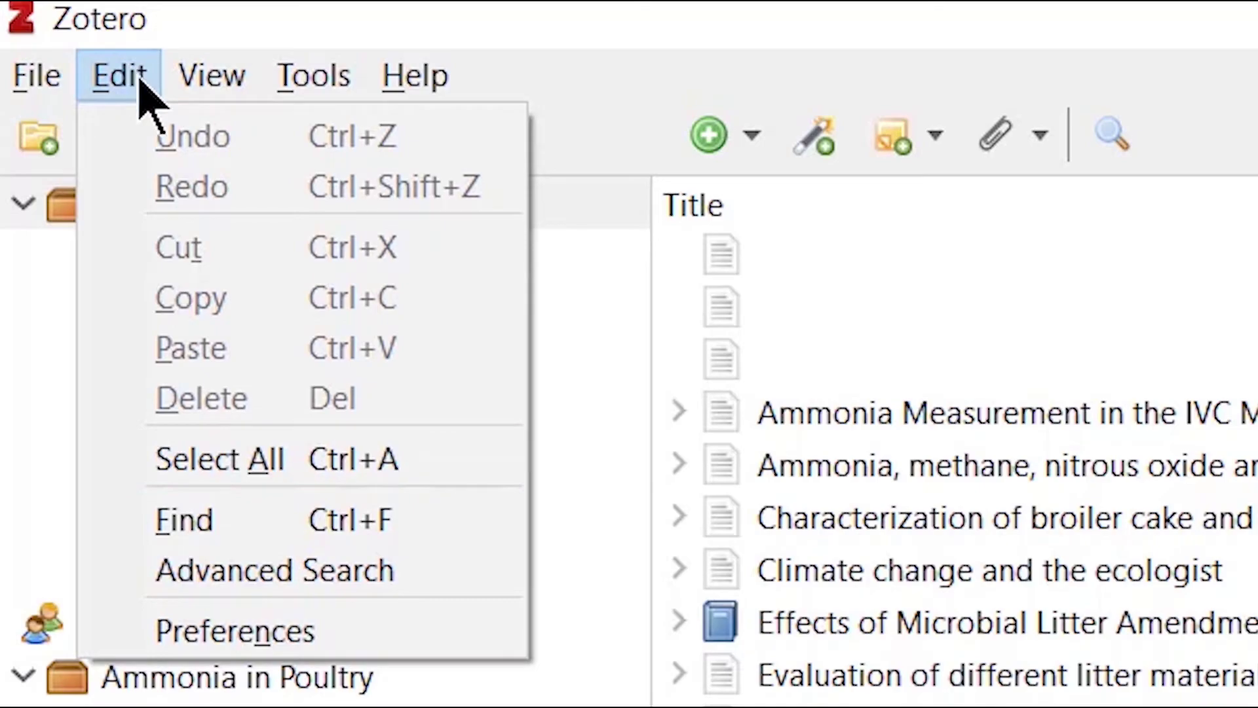
pyautogui.click(308, 630)
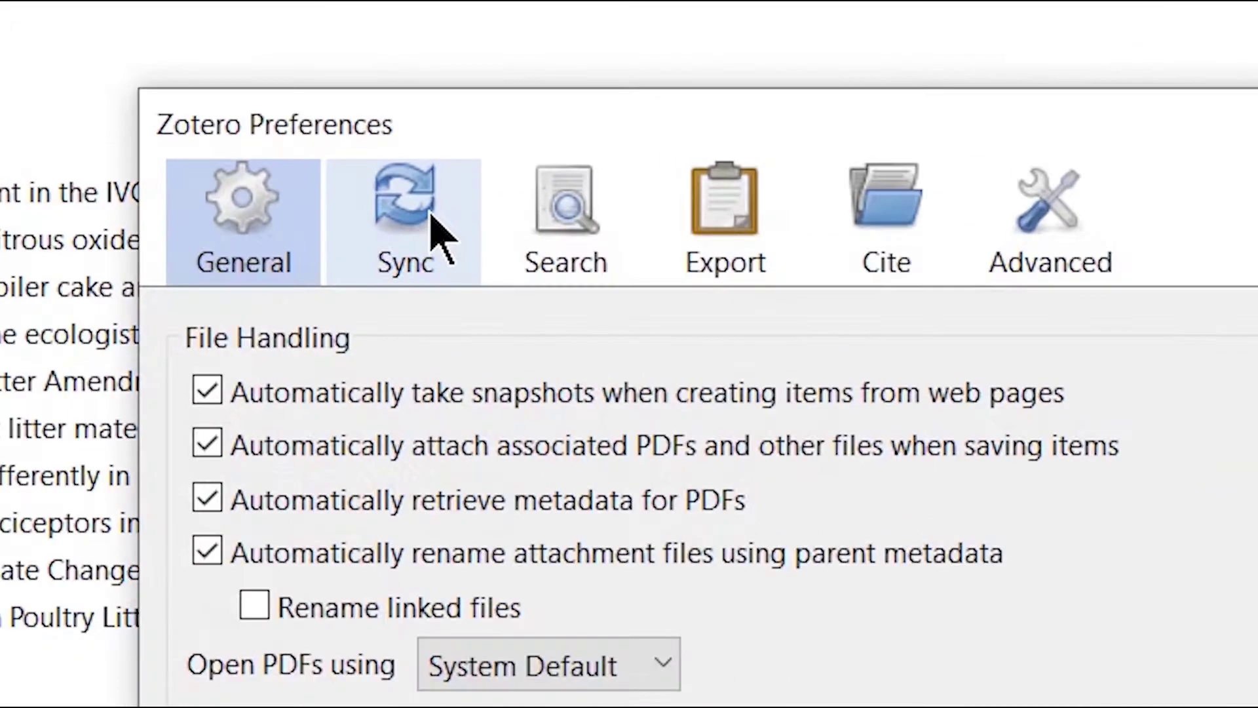
pyautogui.click(485, 140)
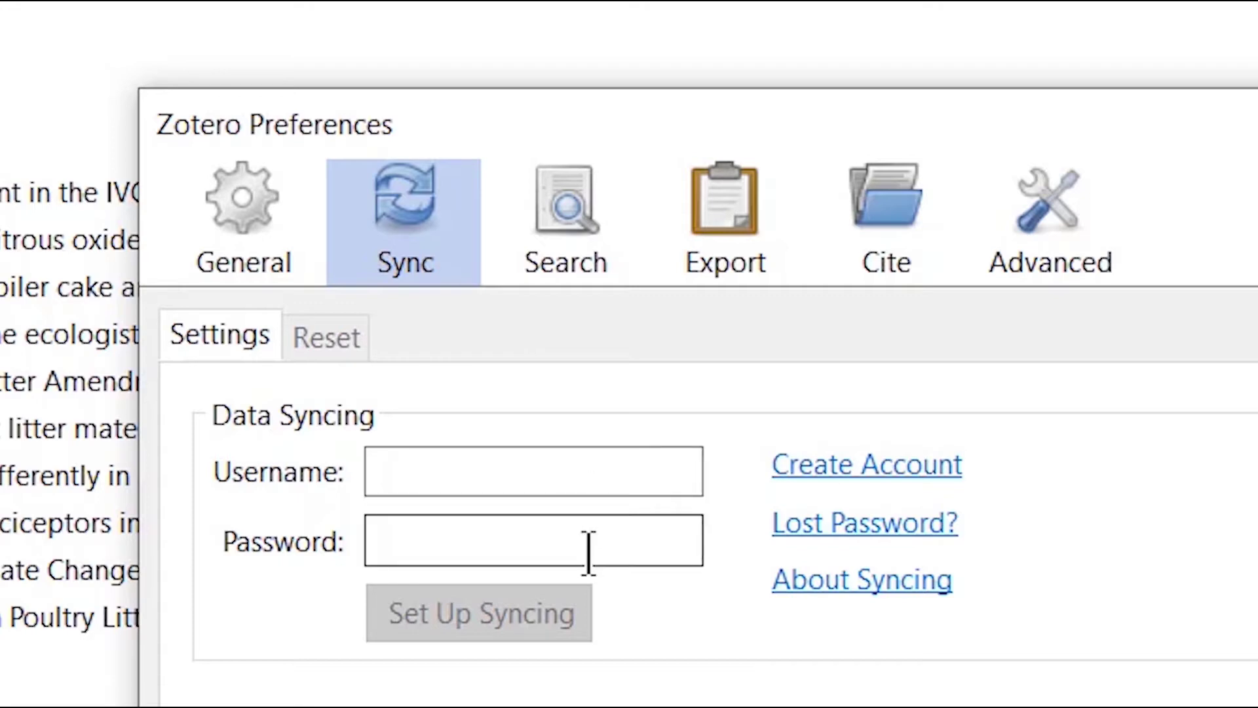
pyautogui.click(567, 473)
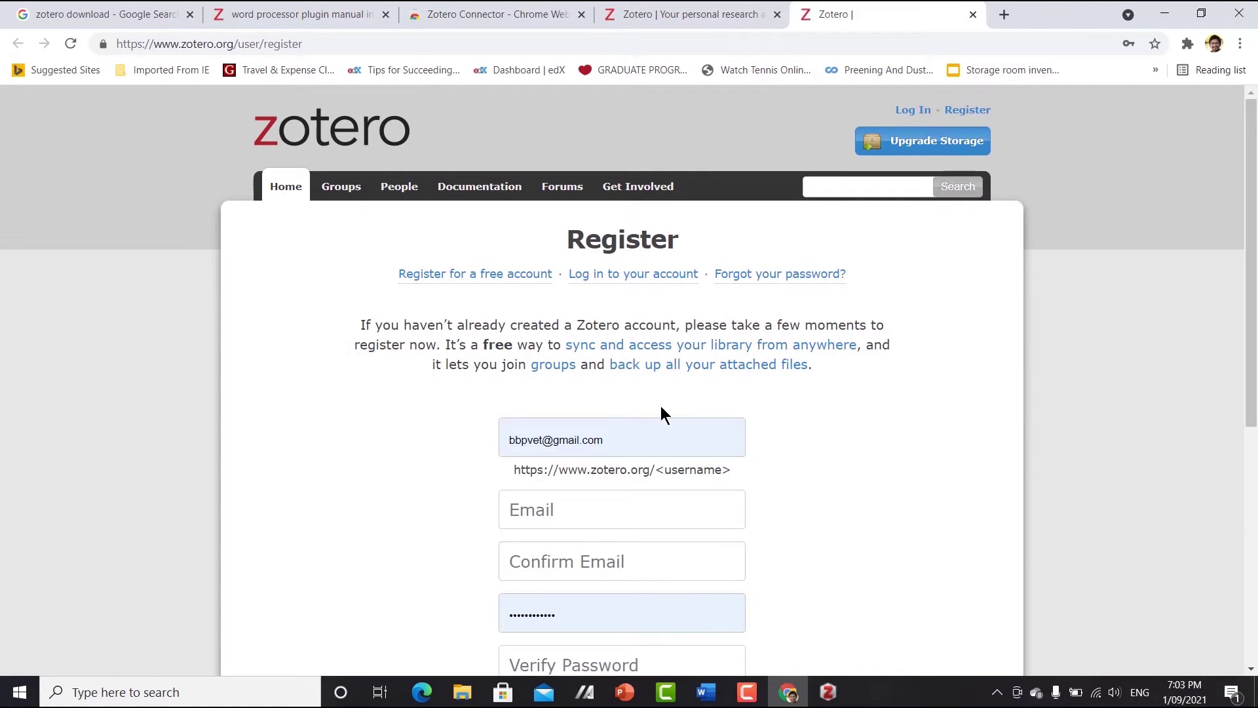
# - Fill in the registration form's username, e-mail address and confirm-email fields
pyautogui.scroll(-2, 665, 398)
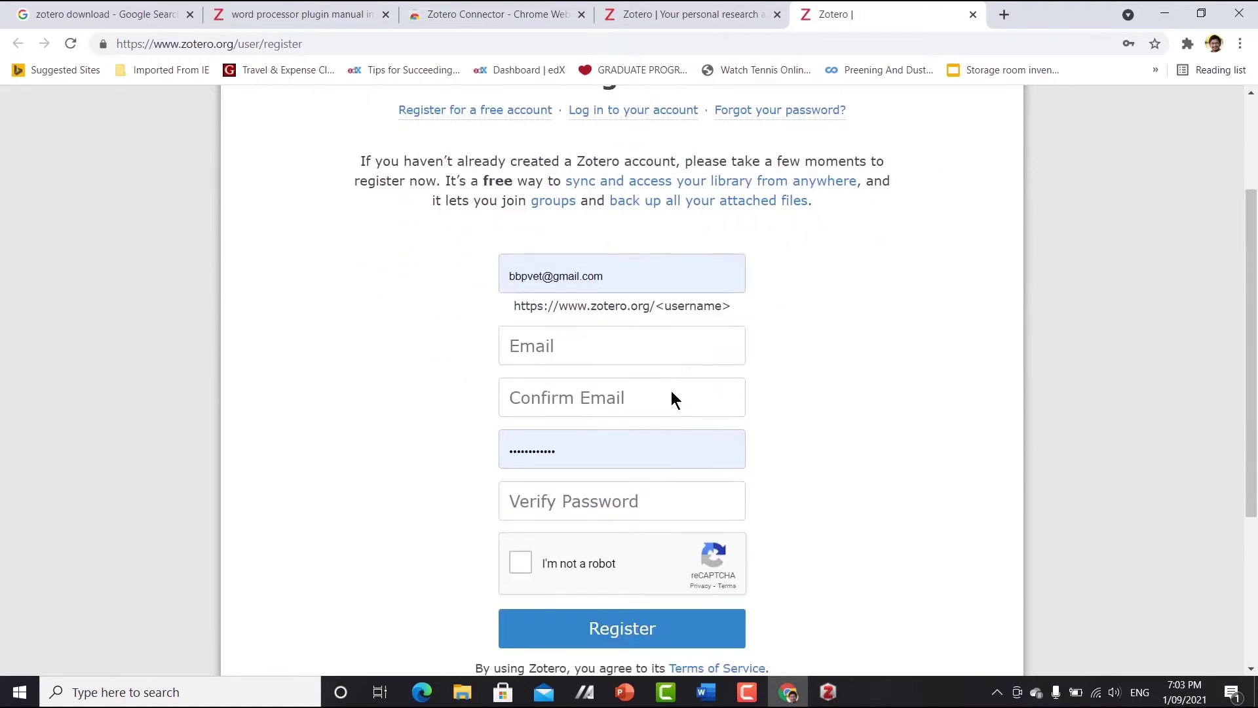
pyautogui.moveTo(650, 282); pyautogui.dragTo(456, 281)
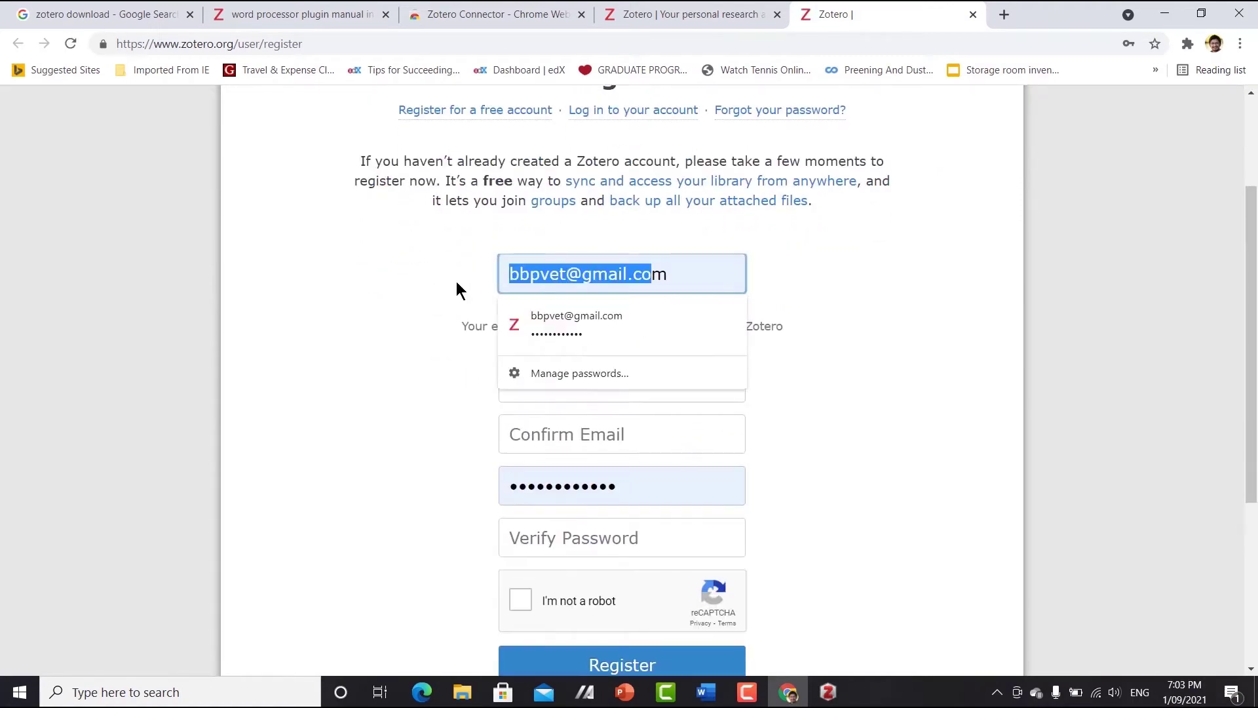
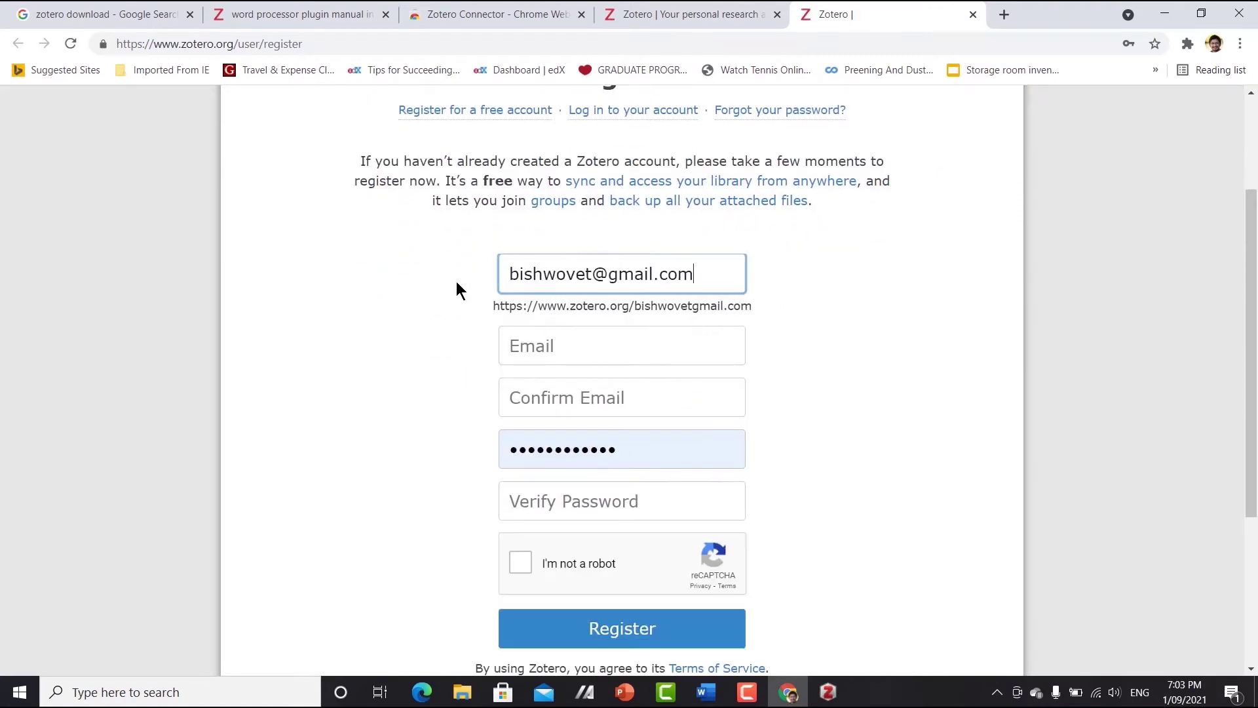
pyautogui.press('Tab')
pyautogui.press('Return')
pyautogui.moveTo(705, 265); pyautogui.dragTo(463, 267)
pyautogui.press('BackSpace')
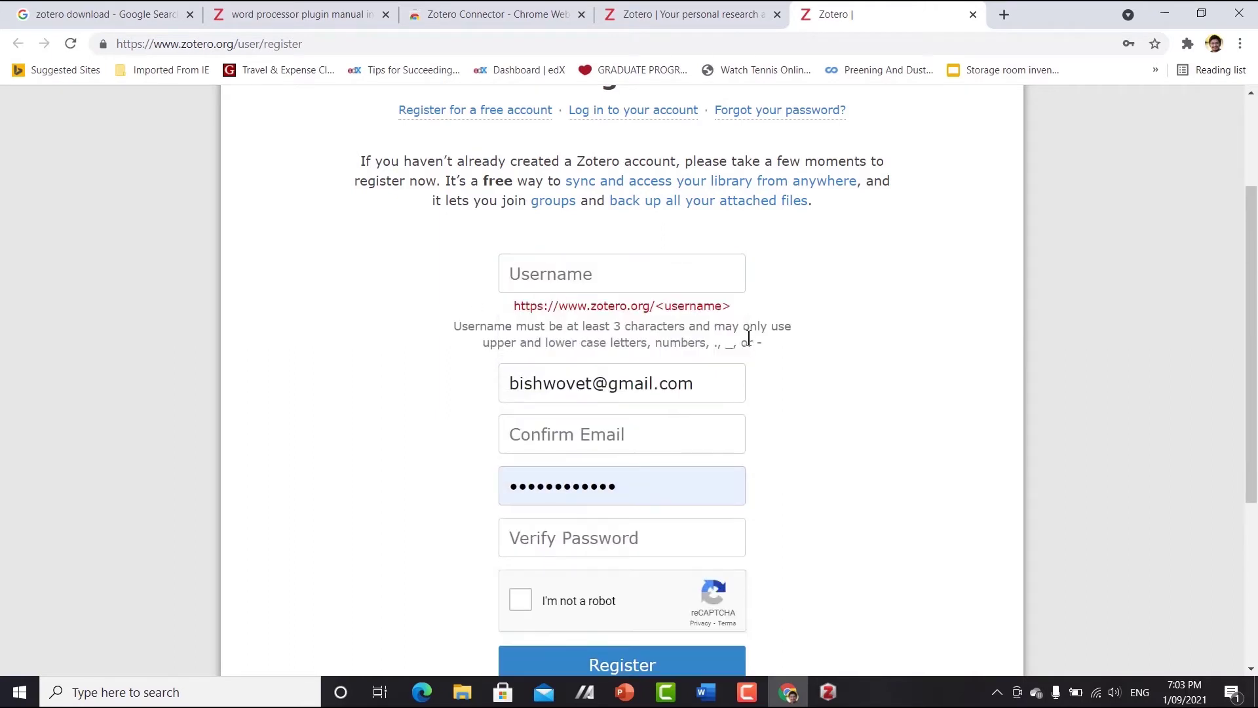
pyautogui.write('Bishwo22')
pyautogui.click(716, 343)
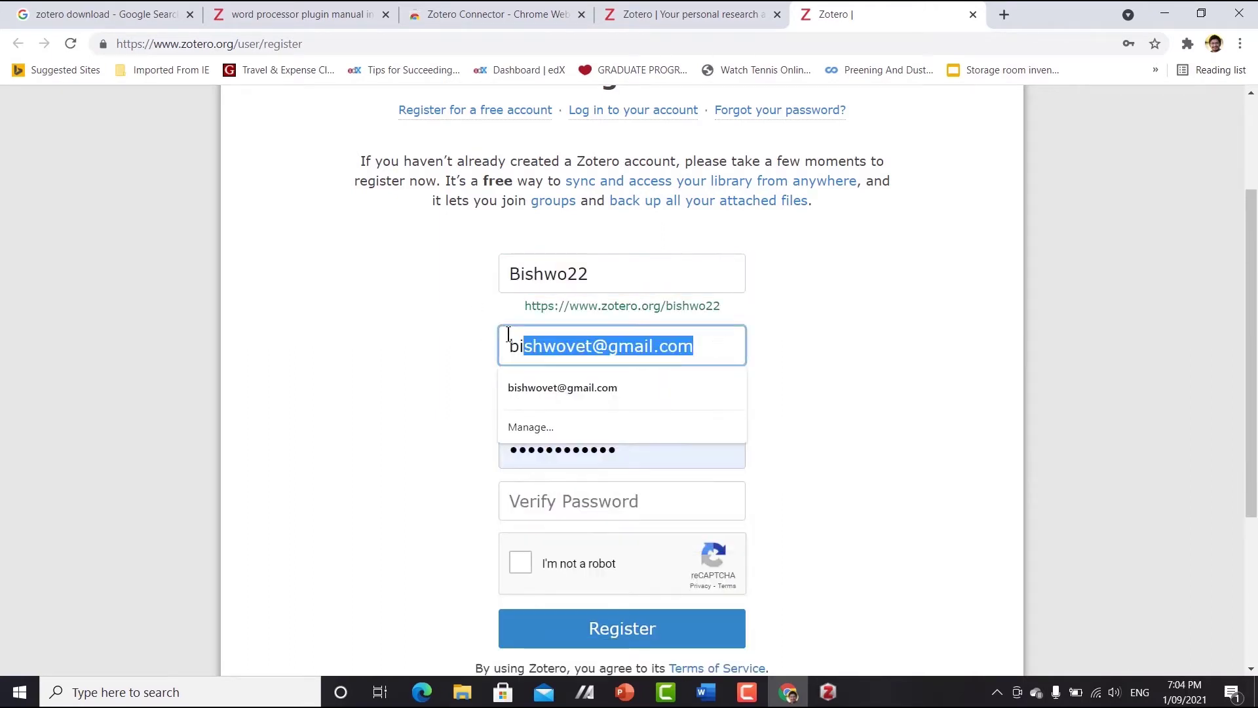
pyautogui.click(618, 396)
pyautogui.hotkey('ctrl', 'v')
# - Enter the account password and repeat it in the verify field
pyautogui.press('Tab')
pyautogui.press('Tab')
pyautogui.hotkey('shift', 'Tab')
pyautogui.write('************')
pyautogui.click(647, 503)
pyautogui.write('************')
# - Pass the reCAPTCHA traffic-light challenge and submit the registration
pyautogui.click(520, 562)
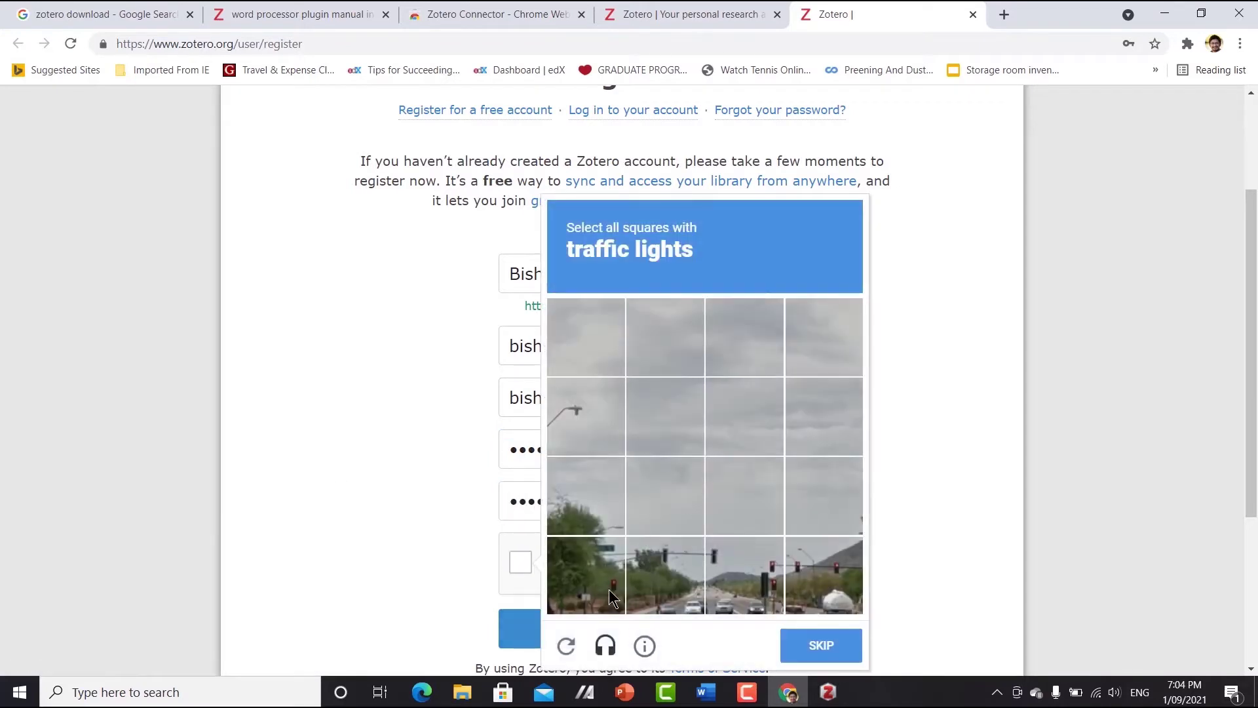
pyautogui.click(586, 576)
pyautogui.click(665, 575)
pyautogui.click(745, 575)
pyautogui.click(812, 590)
pyautogui.click(821, 645)
pyautogui.click(623, 628)
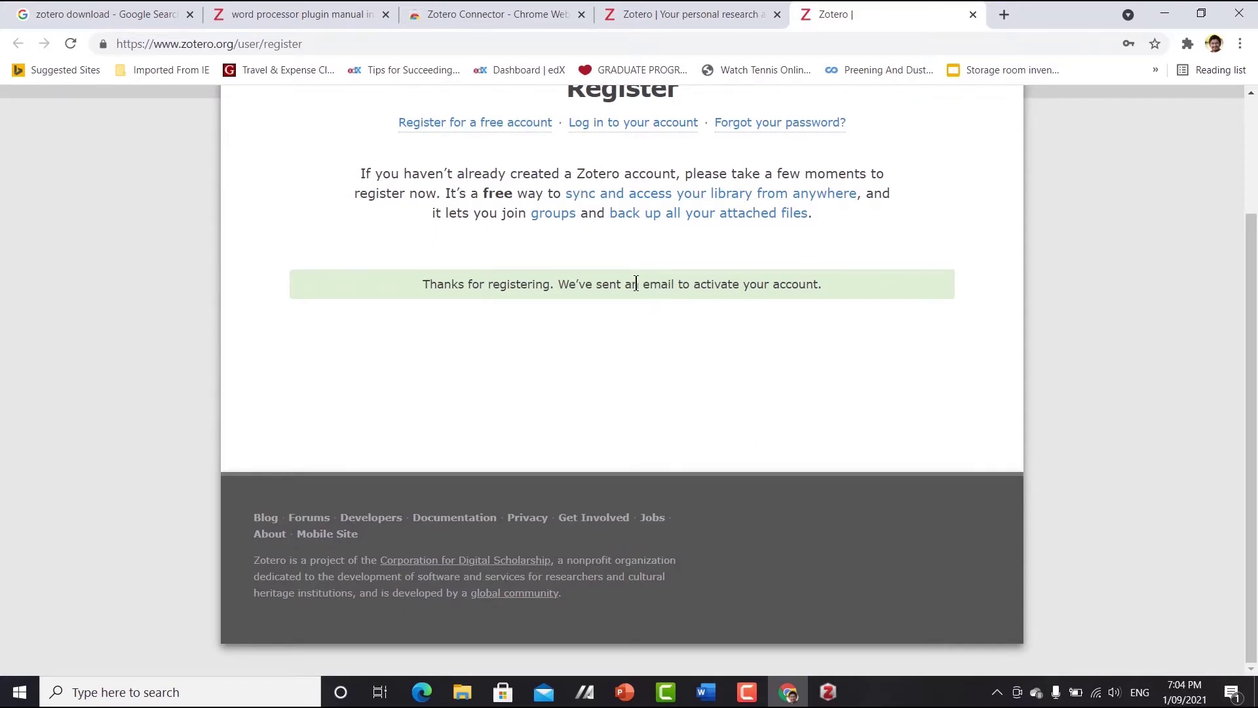
# - Open Gmail in a new browser tab
pyautogui.click(1005, 15)
pyautogui.write('mail')
pyautogui.press('Return')
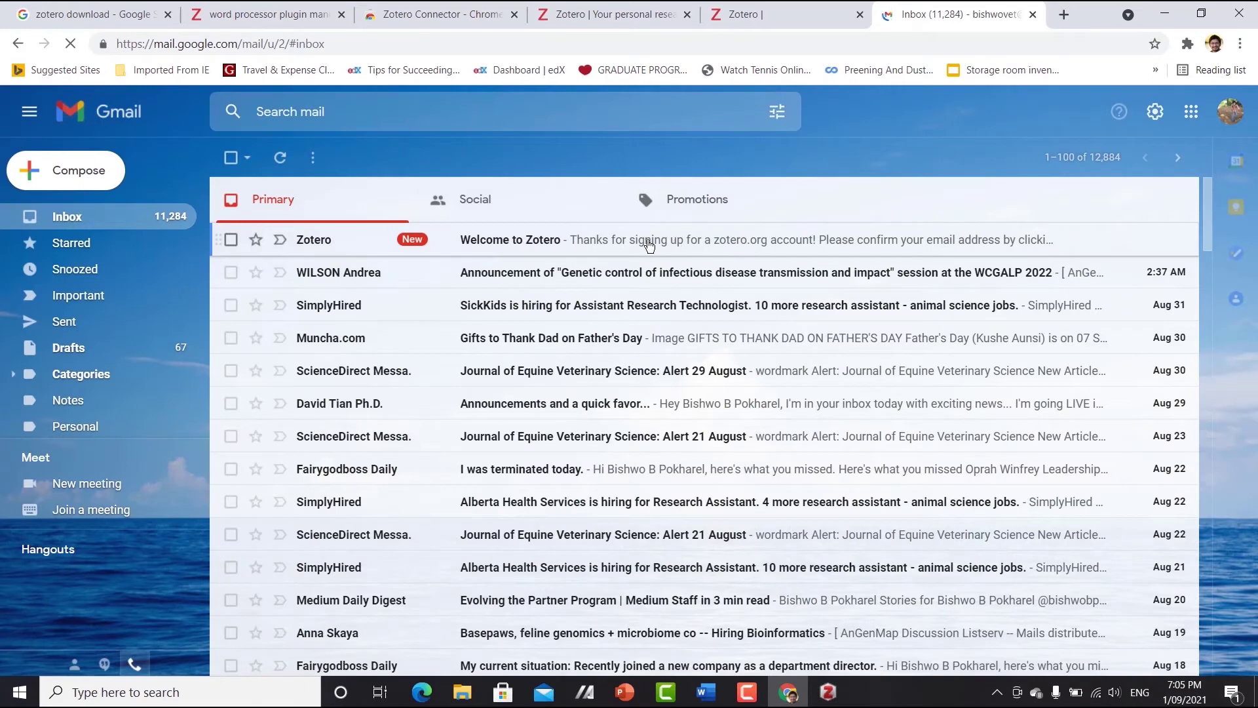
# - Open the 'Welcome to Zotero' email and follow its account validation link
pyautogui.click(530, 254)
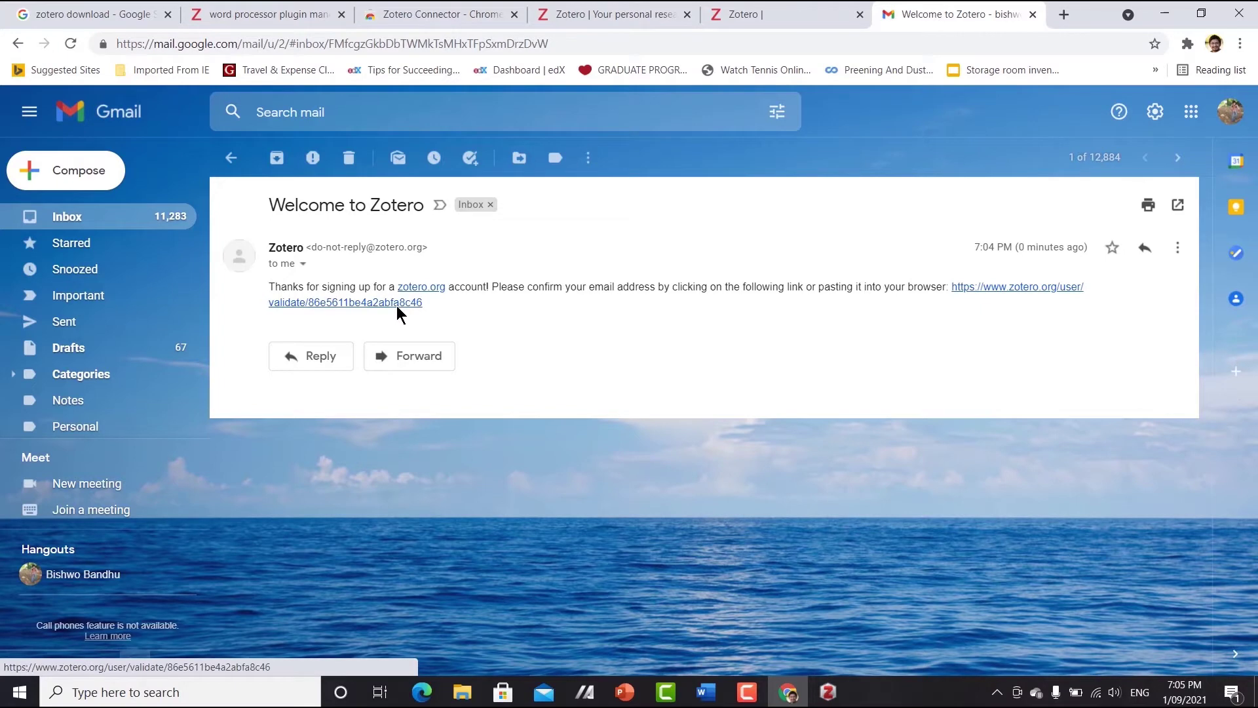
pyautogui.click(399, 304)
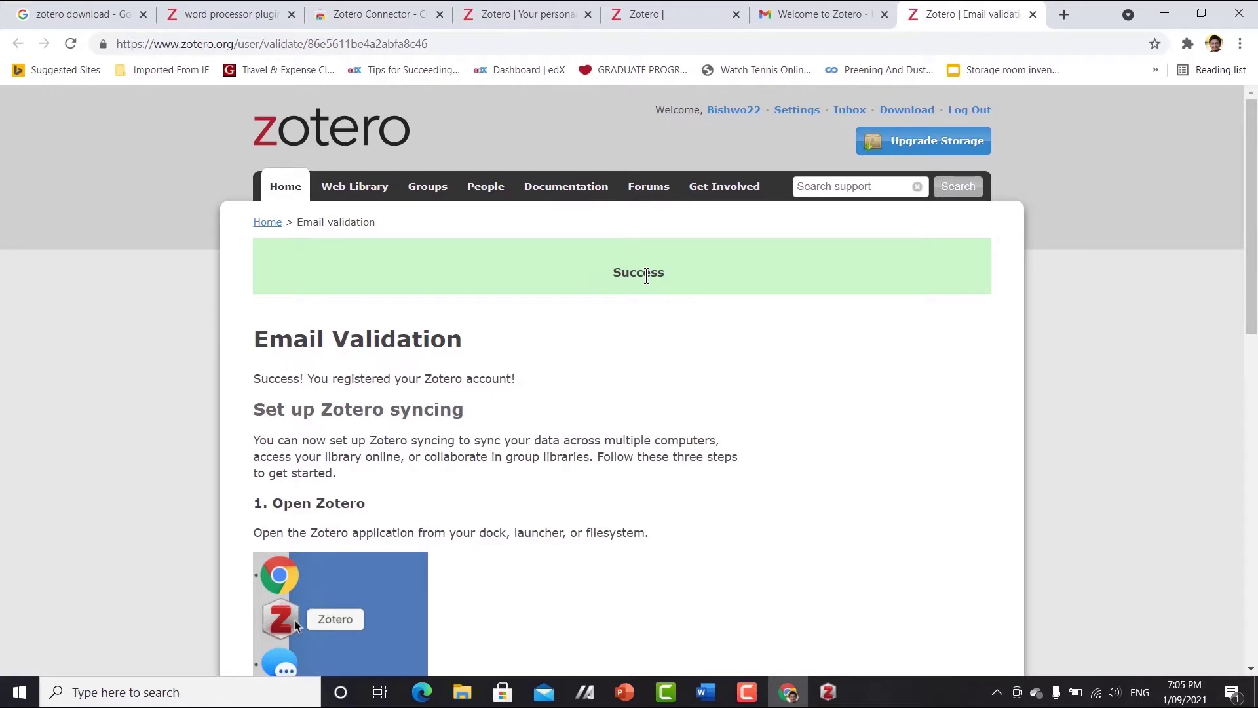
# - Enter the online account's username and password in Zotero's Sync preferences and start setting up syncing
pyautogui.moveTo(829, 692)
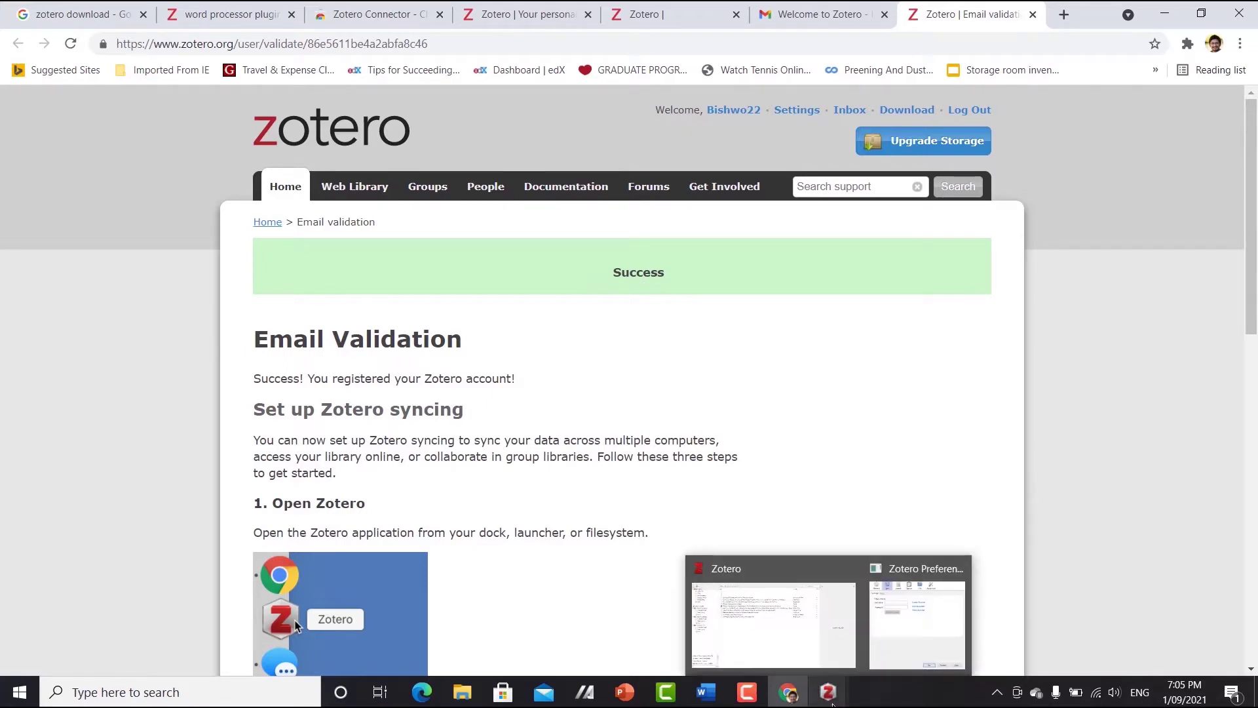
pyautogui.click(819, 656)
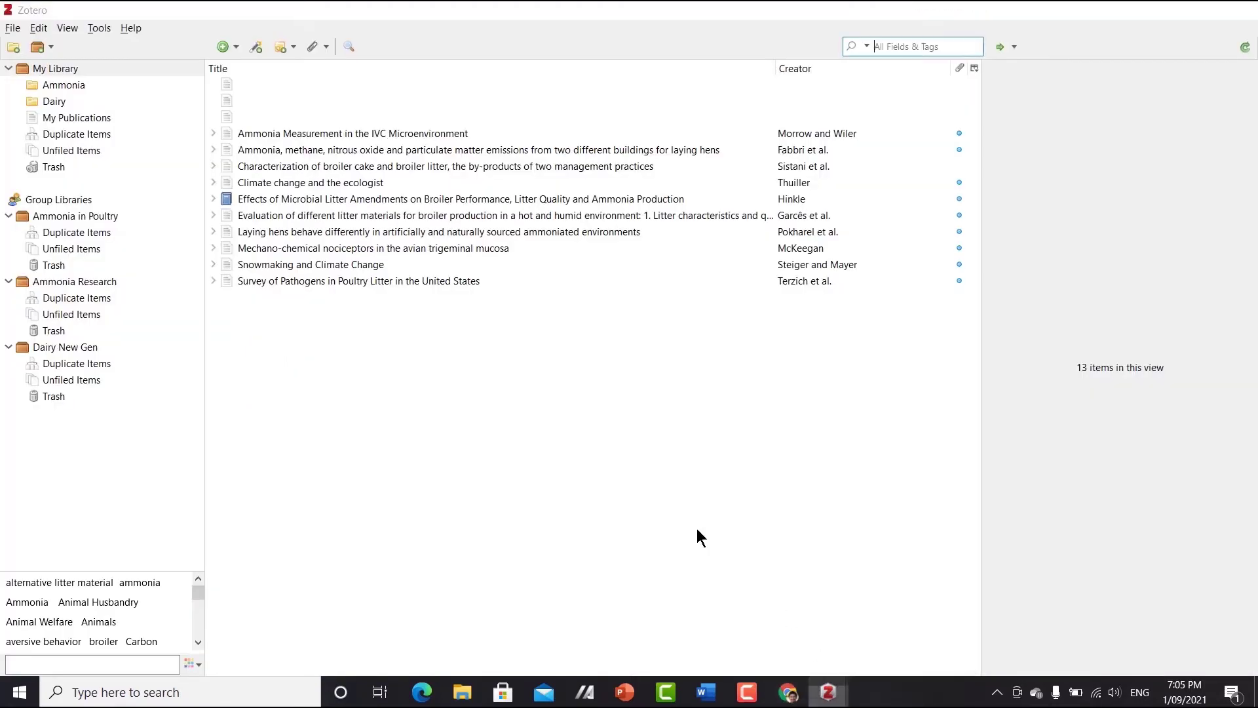
pyautogui.click(39, 28)
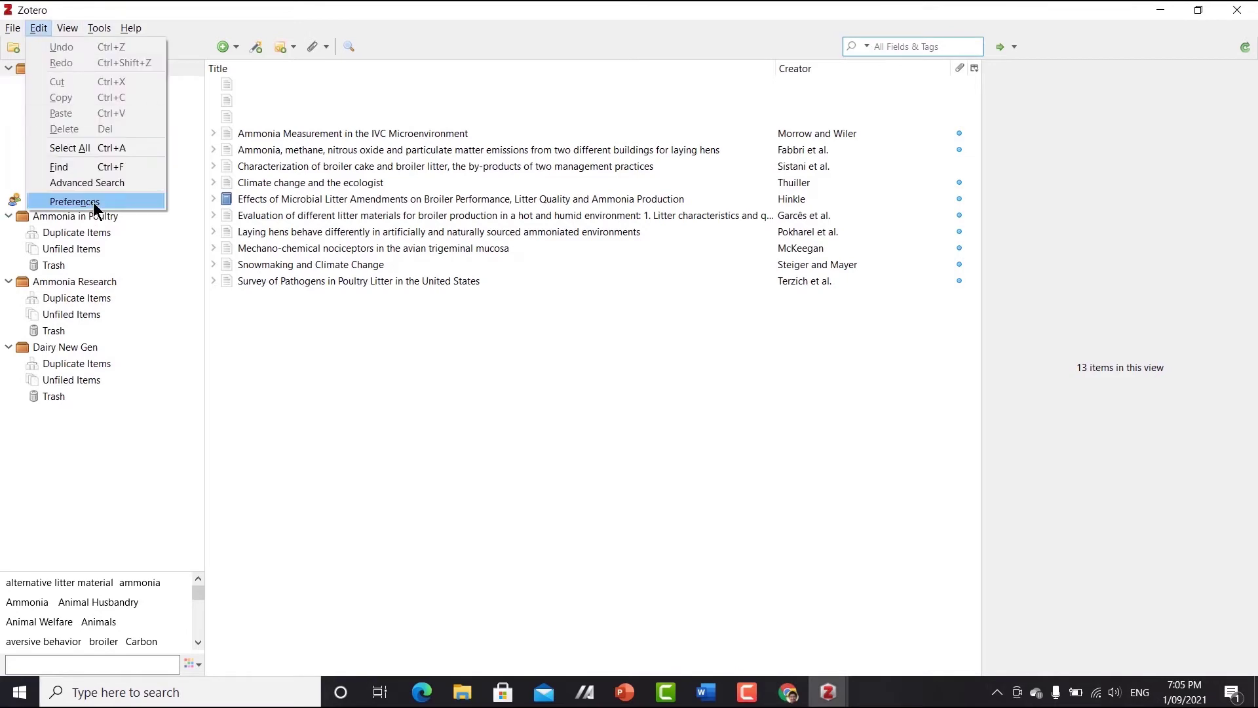
pyautogui.click(97, 200)
pyautogui.click(496, 233)
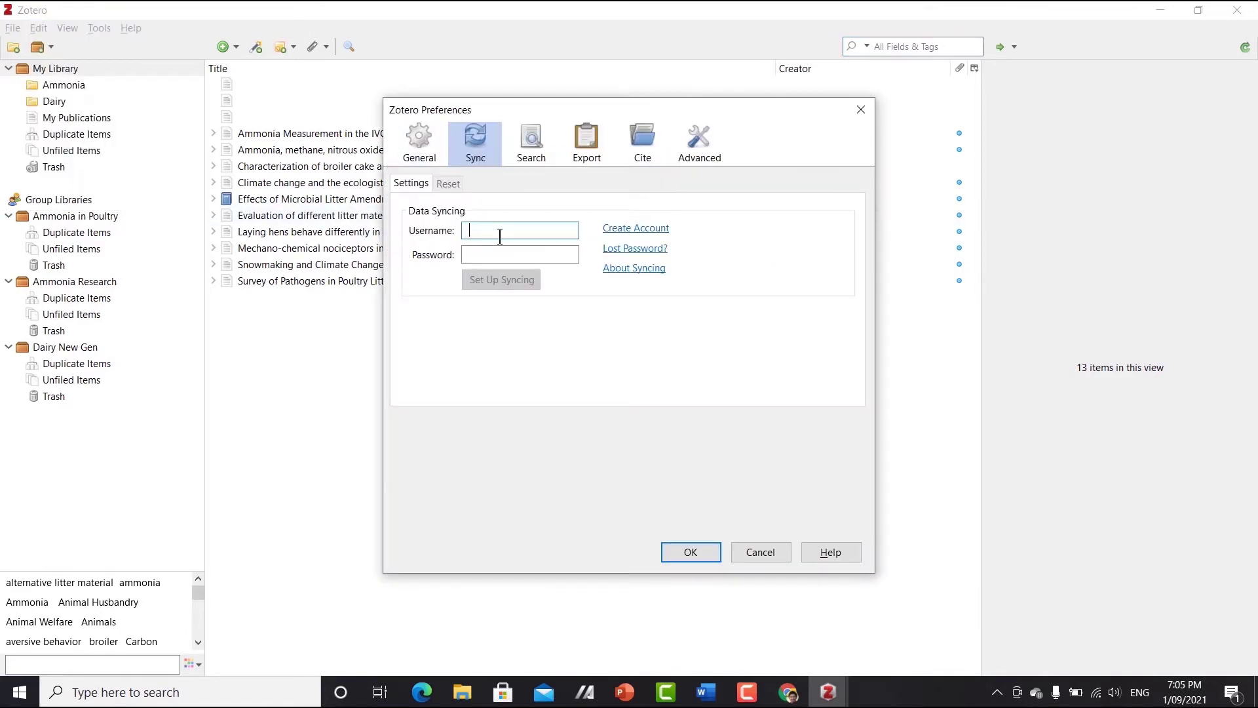
pyautogui.write('Bishwo22')
pyautogui.press('Tab')
pyautogui.write('***********')
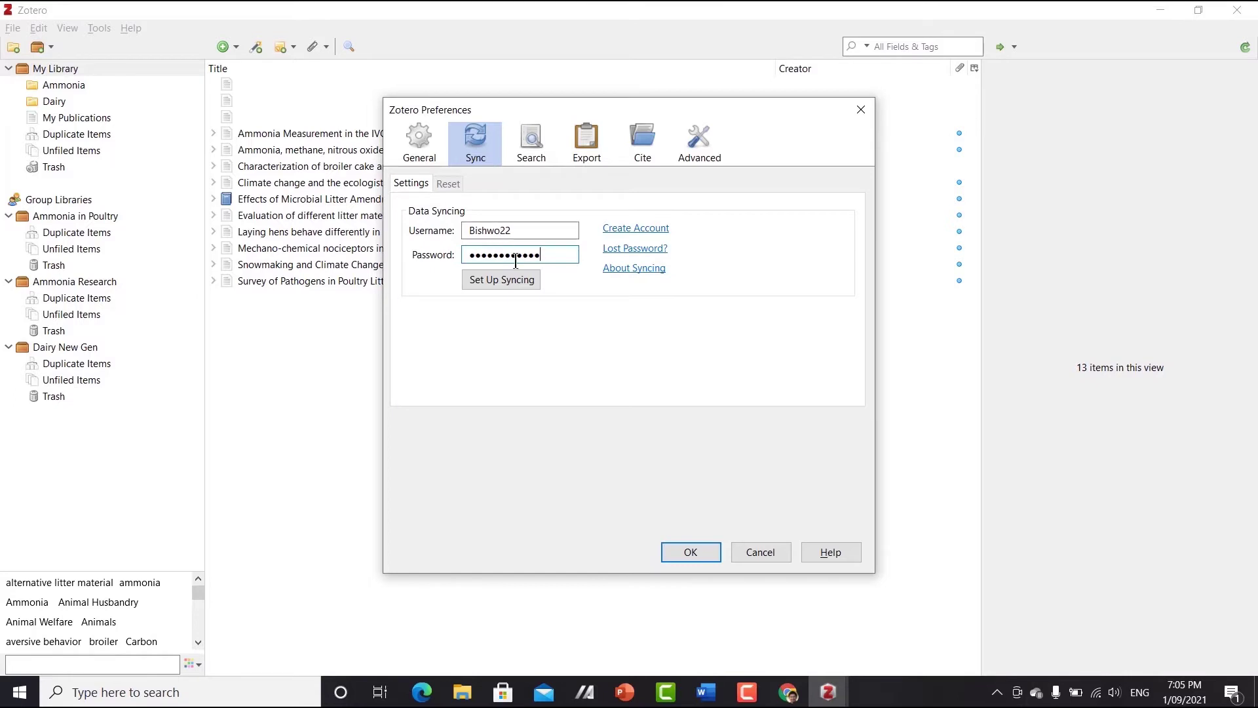
pyautogui.click(518, 280)
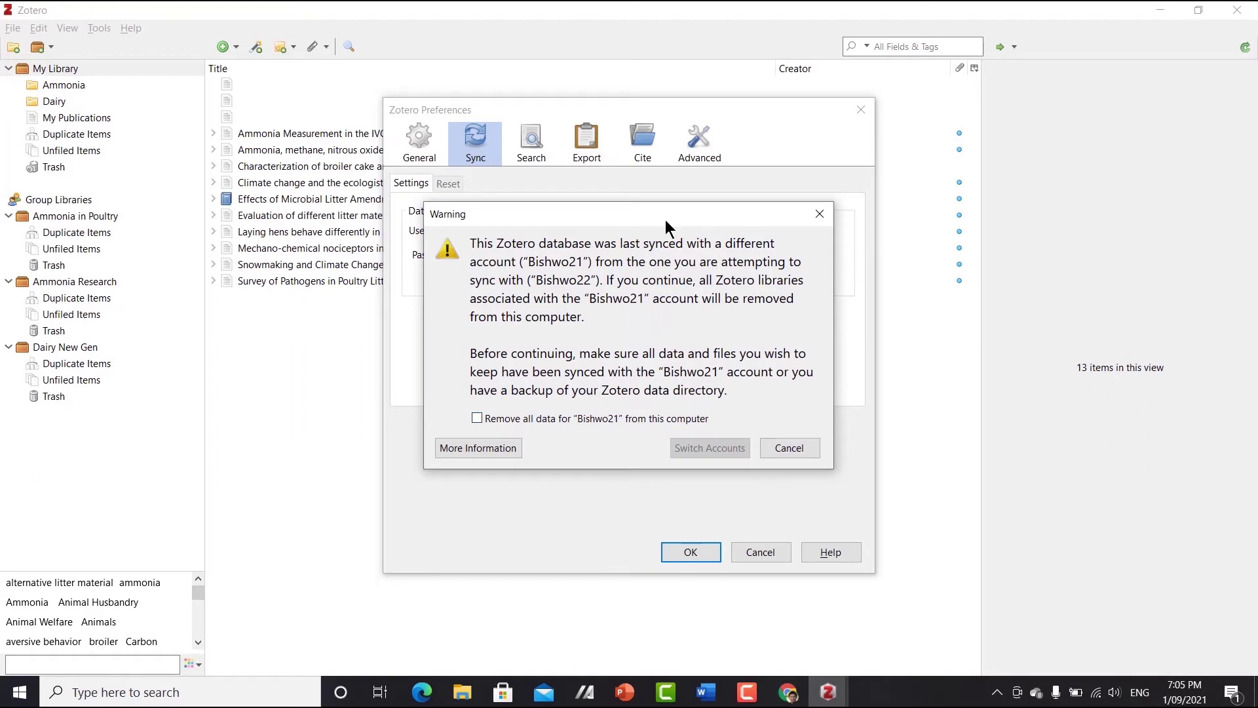
# - Agree to remove all of the old account's local data and switch syncing to the new account
pyautogui.moveTo(667, 213); pyautogui.dragTo(670, 228)
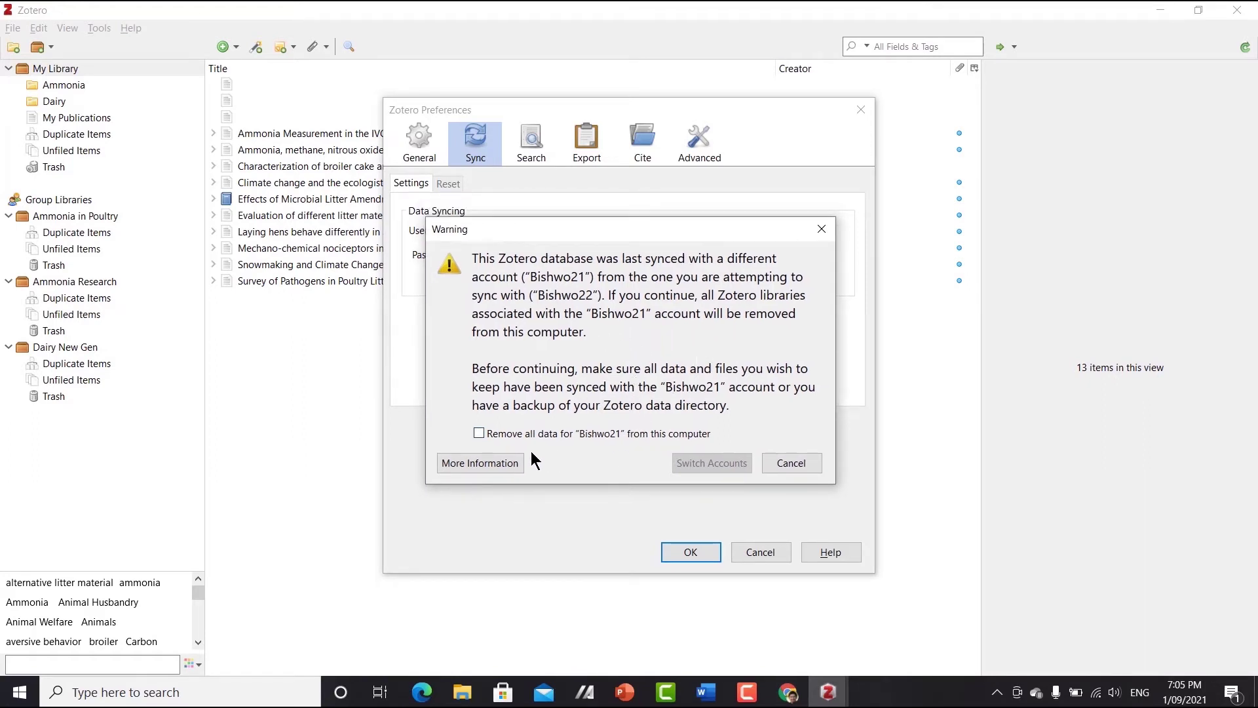
pyautogui.click(648, 431)
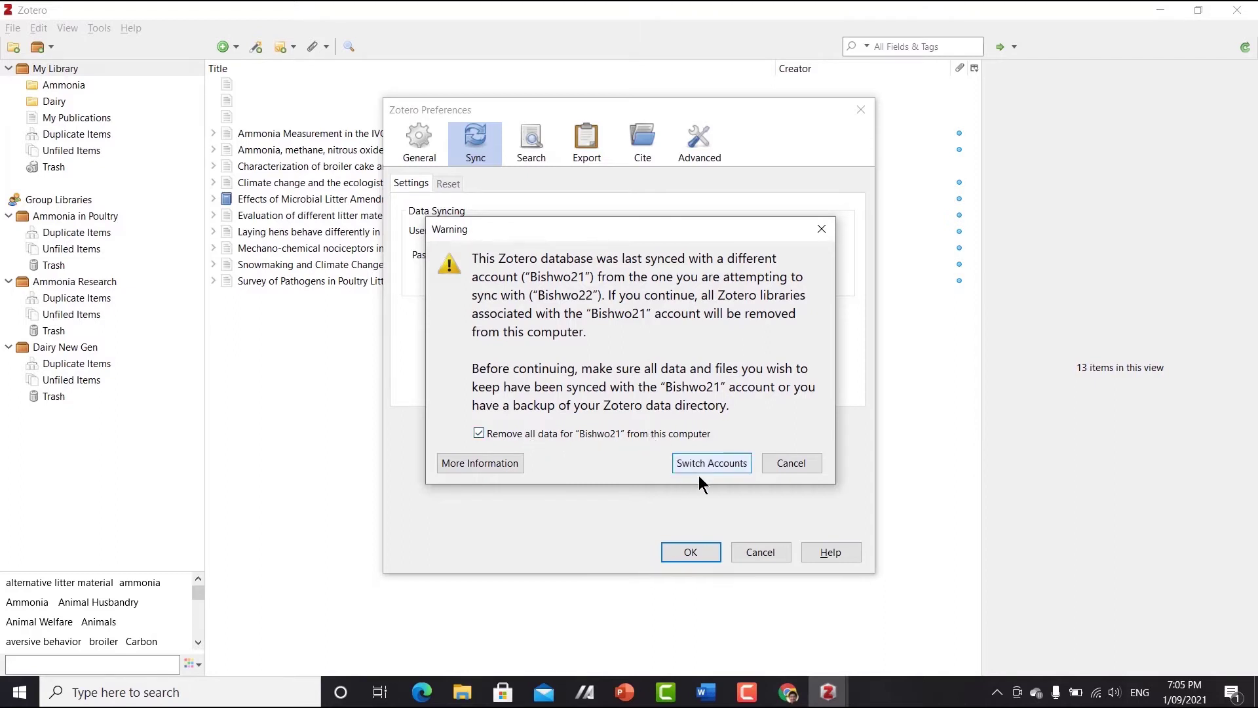
pyautogui.click(706, 463)
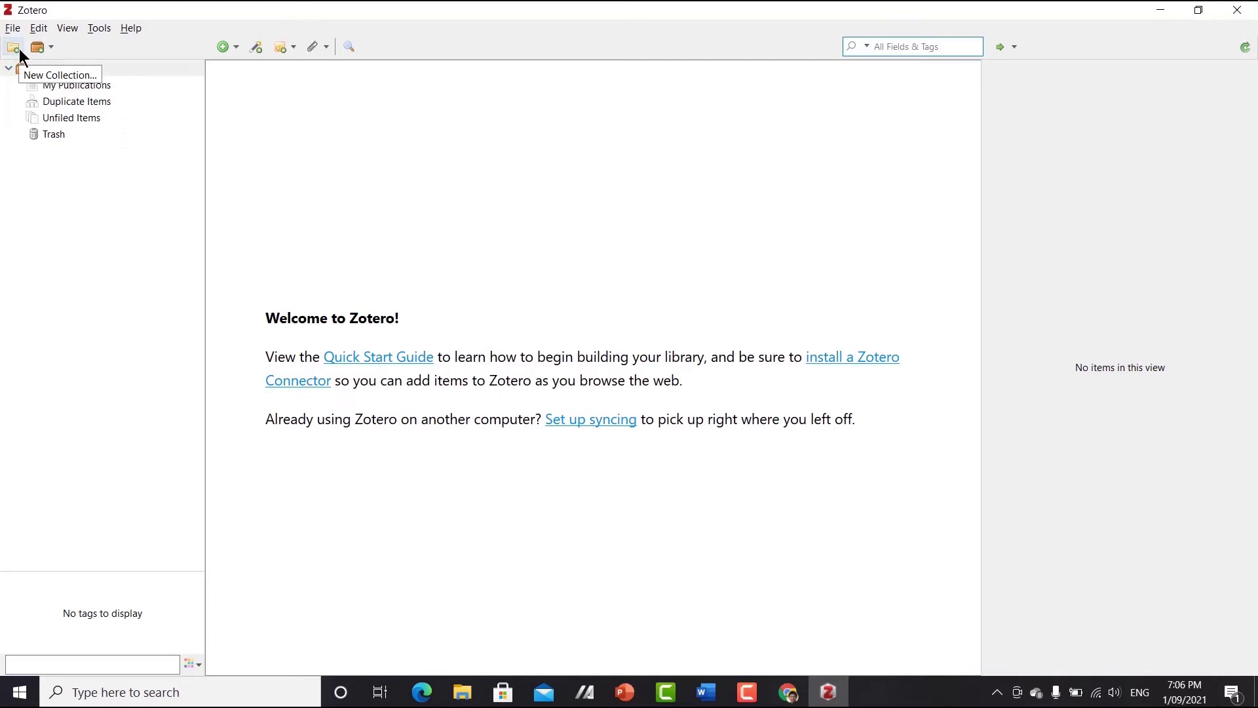
pyautogui.click(226, 45)
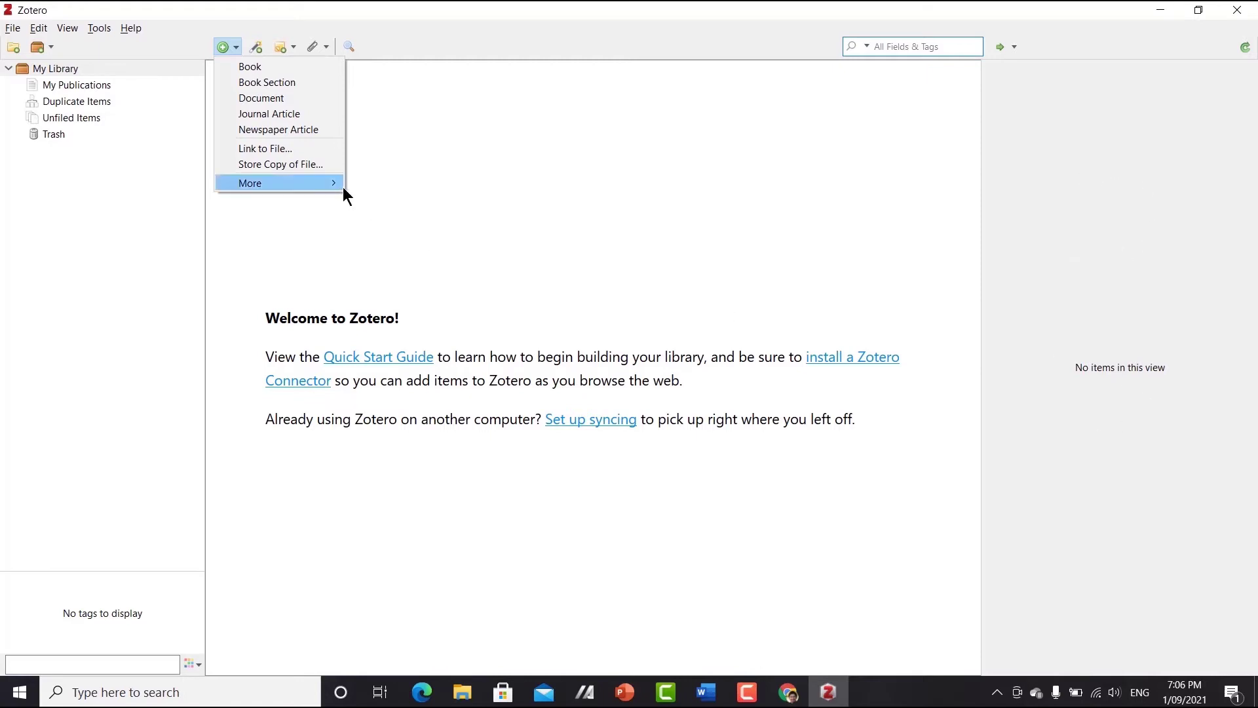
pyautogui.click(378, 222)
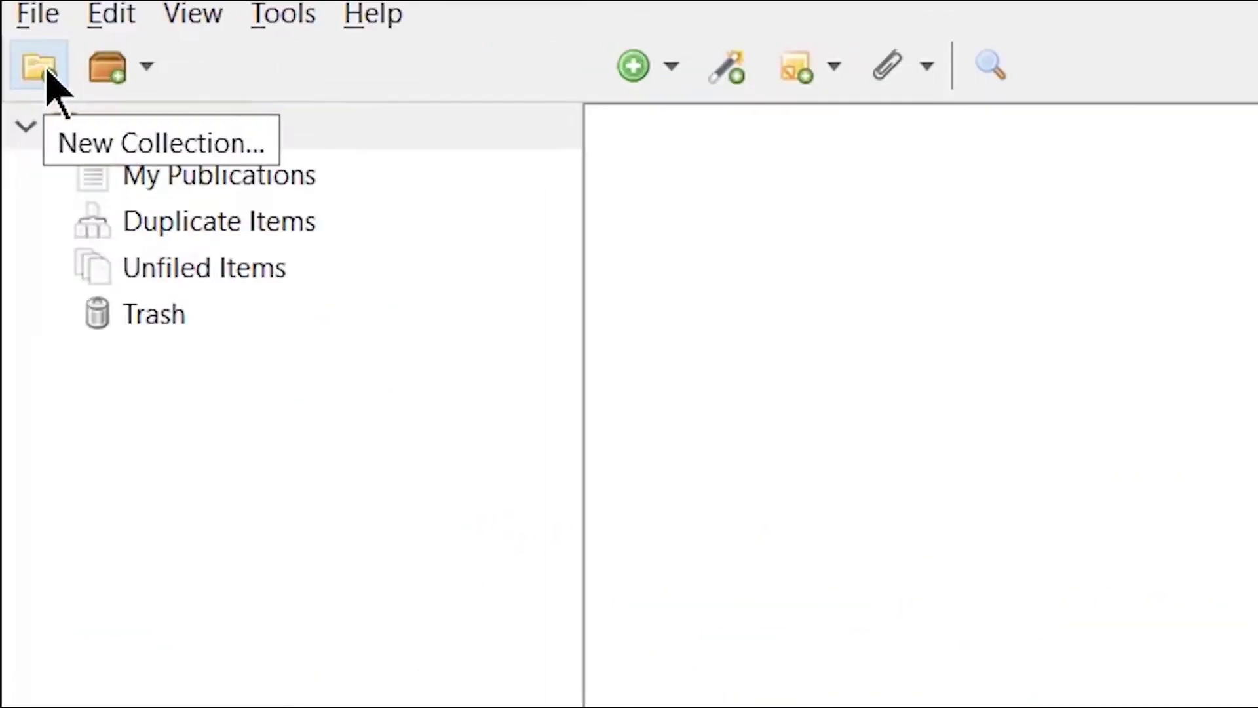
# - Create a 'Dairy Science' collection under My Library and select it
pyautogui.click(59, 78)
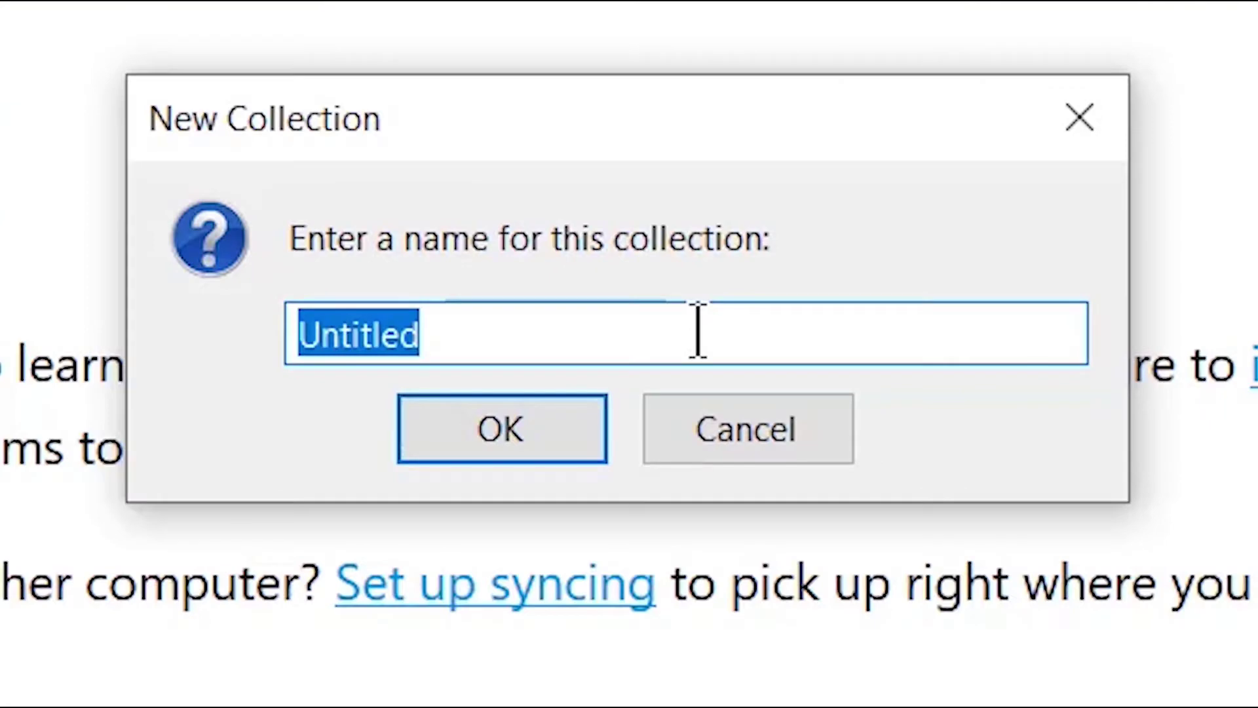
pyautogui.write('Dairy')
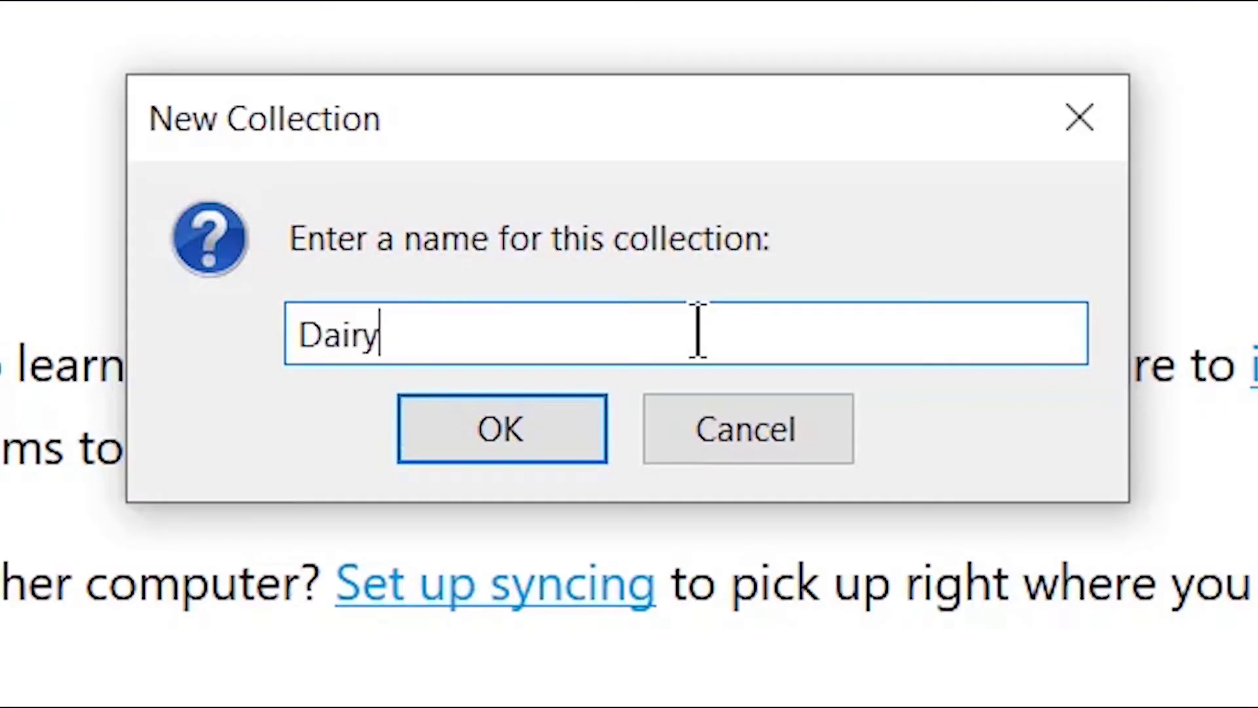
pyautogui.write(' Science')
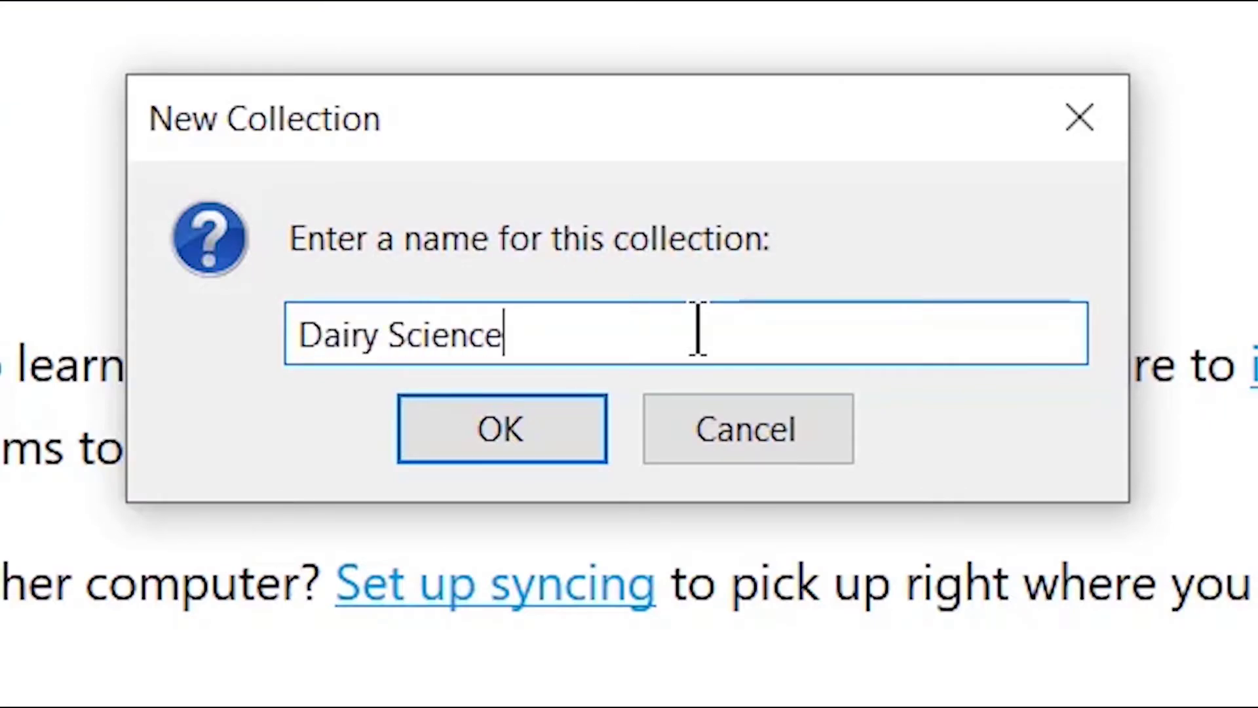
pyautogui.click(514, 441)
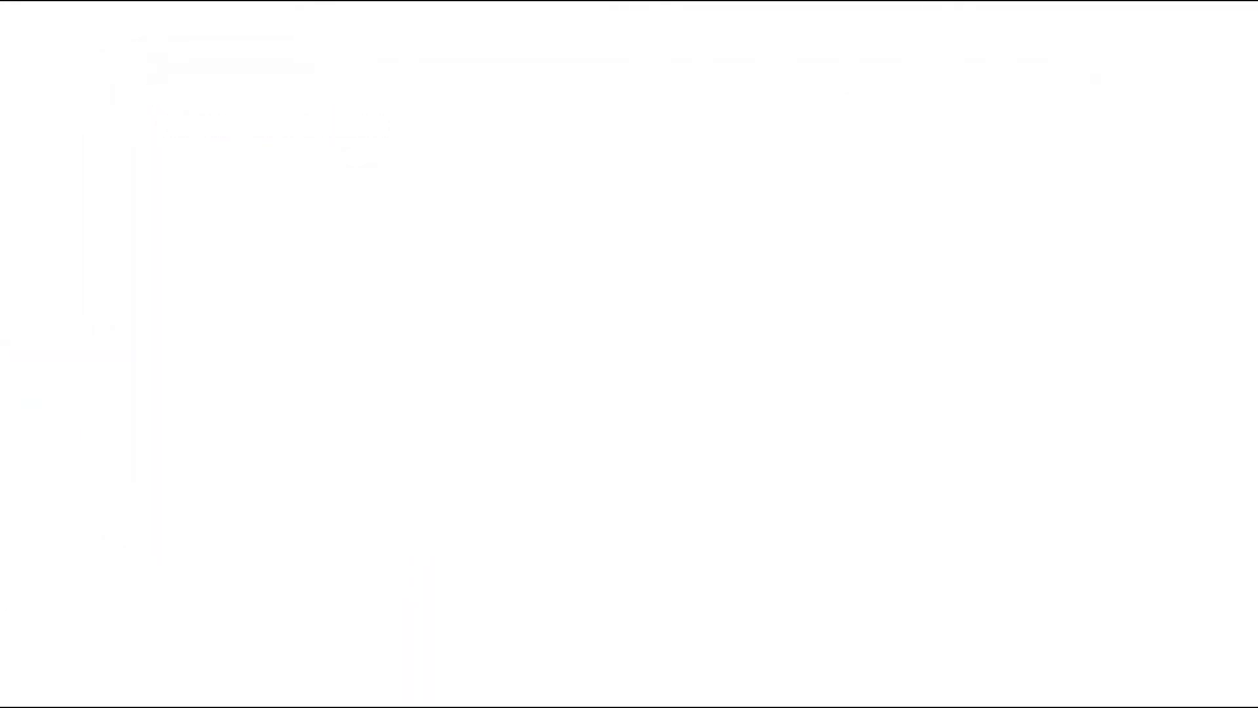
pyautogui.click(66, 86)
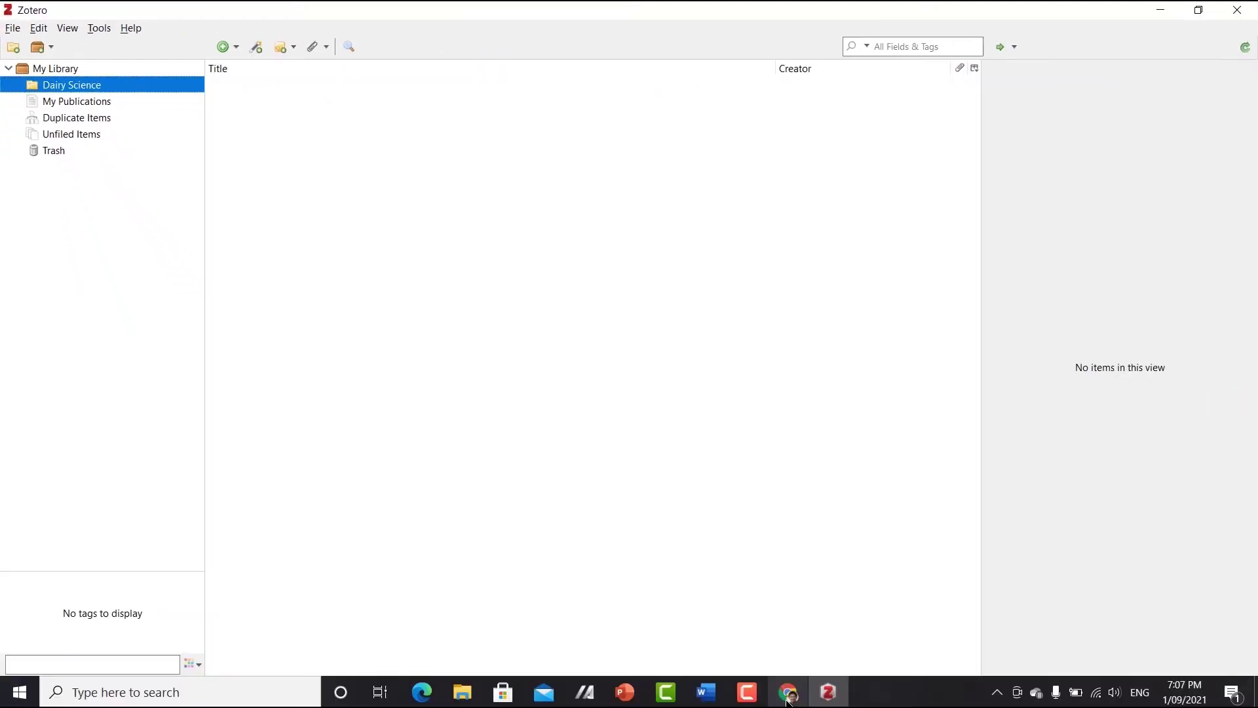
pyautogui.click(788, 693)
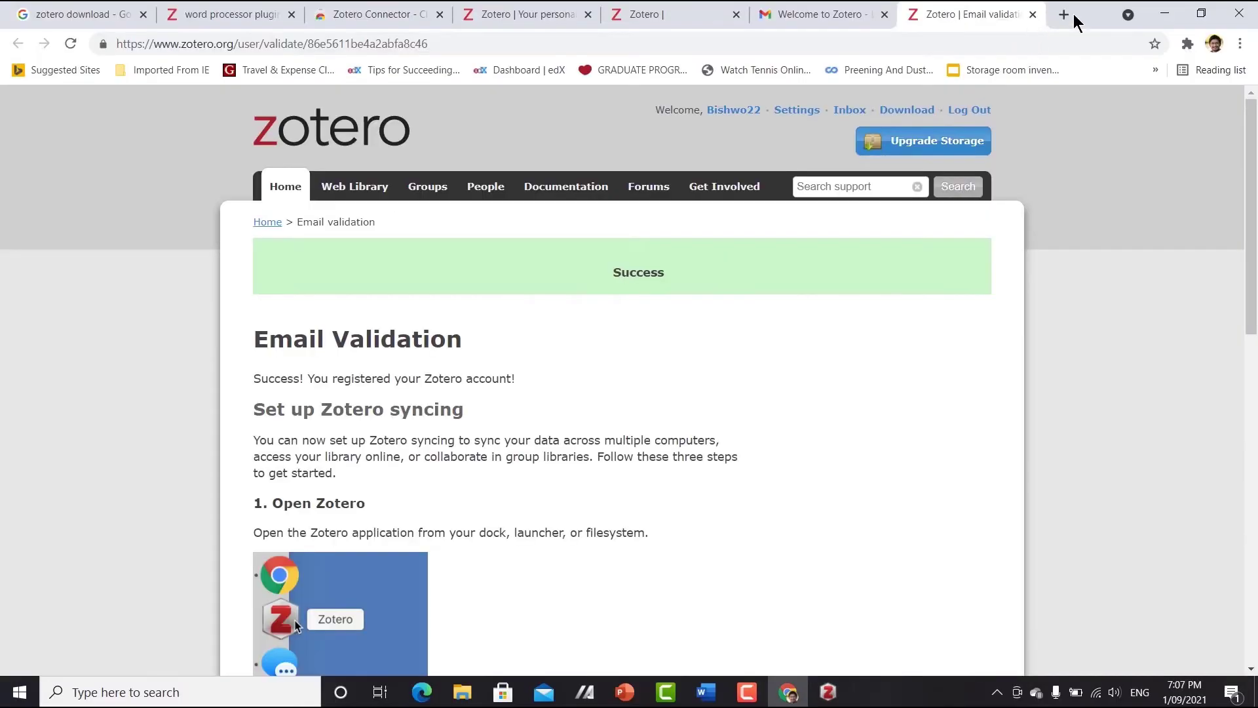
# - Search Google Scholar for 'dairy nutrition' in a new tab
pyautogui.click(1065, 15)
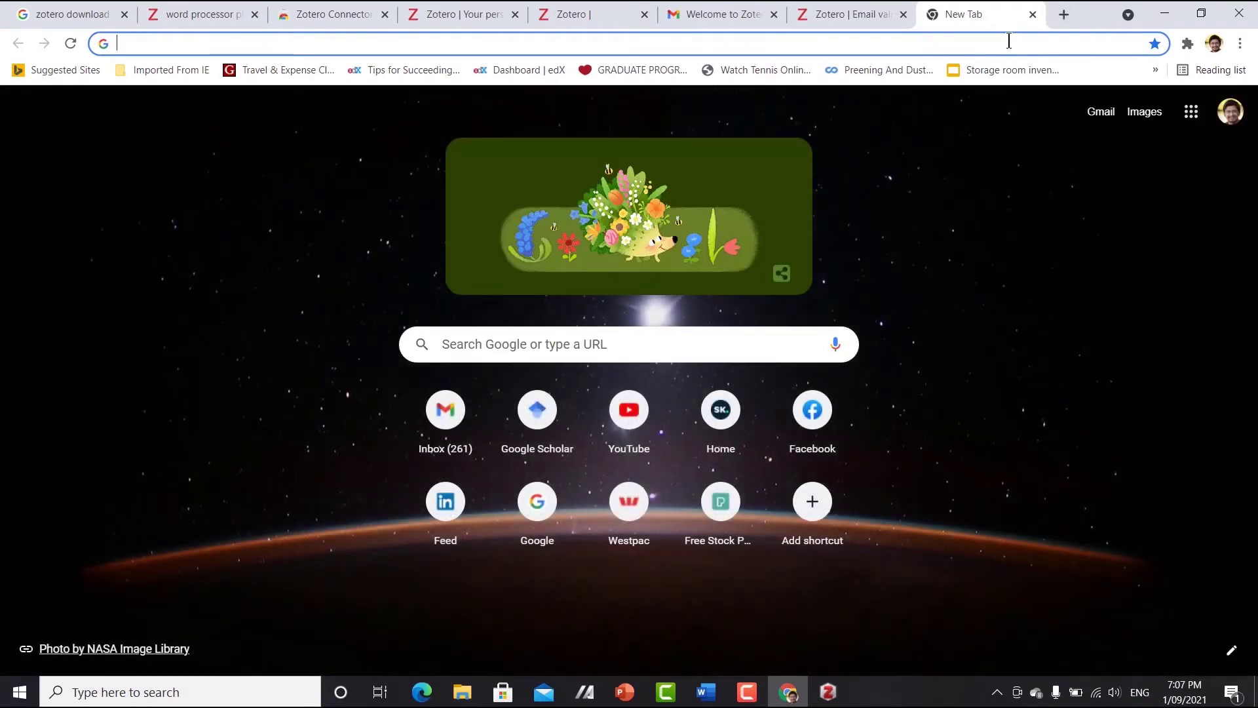
pyautogui.write('scholar.google.ca')
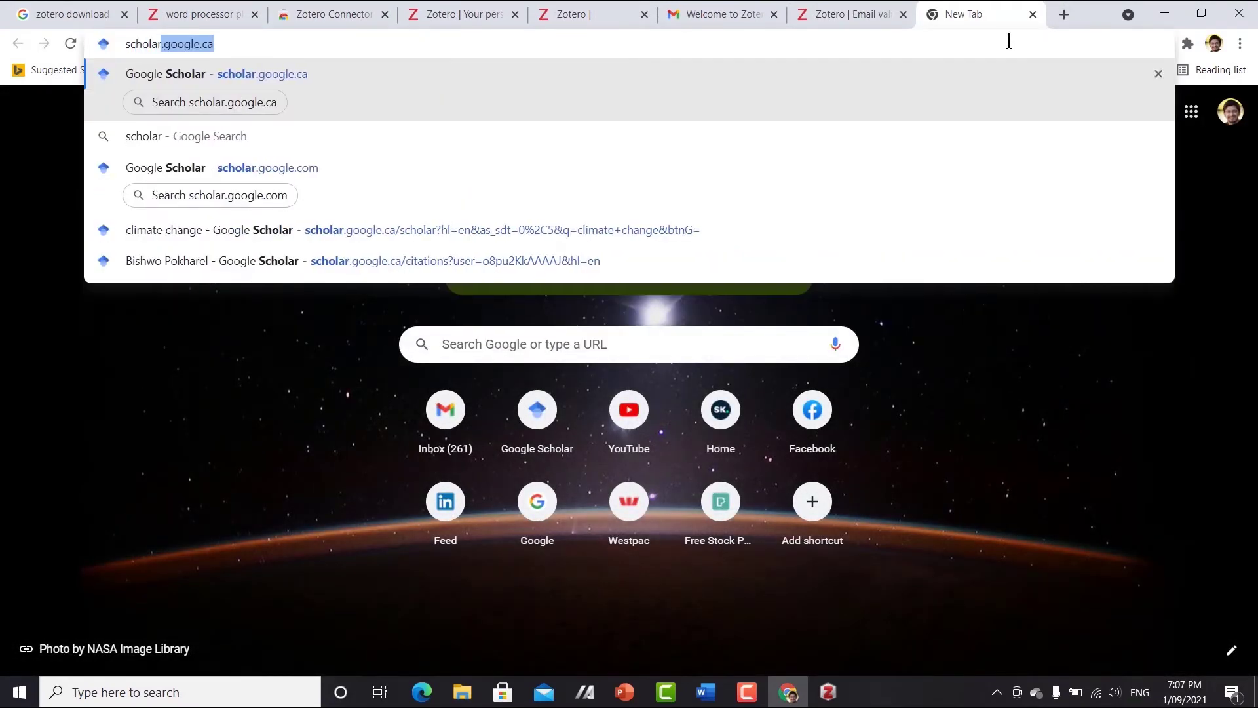
pyautogui.click(475, 72)
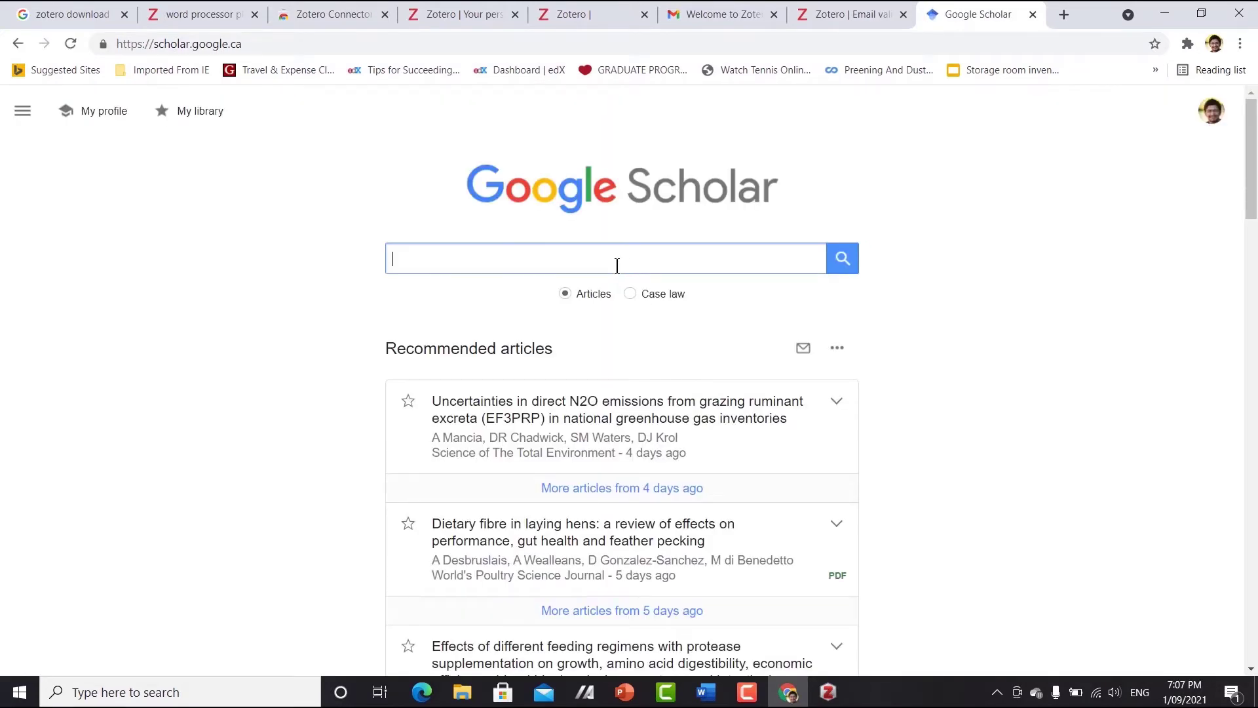
pyautogui.write('dairy nut')
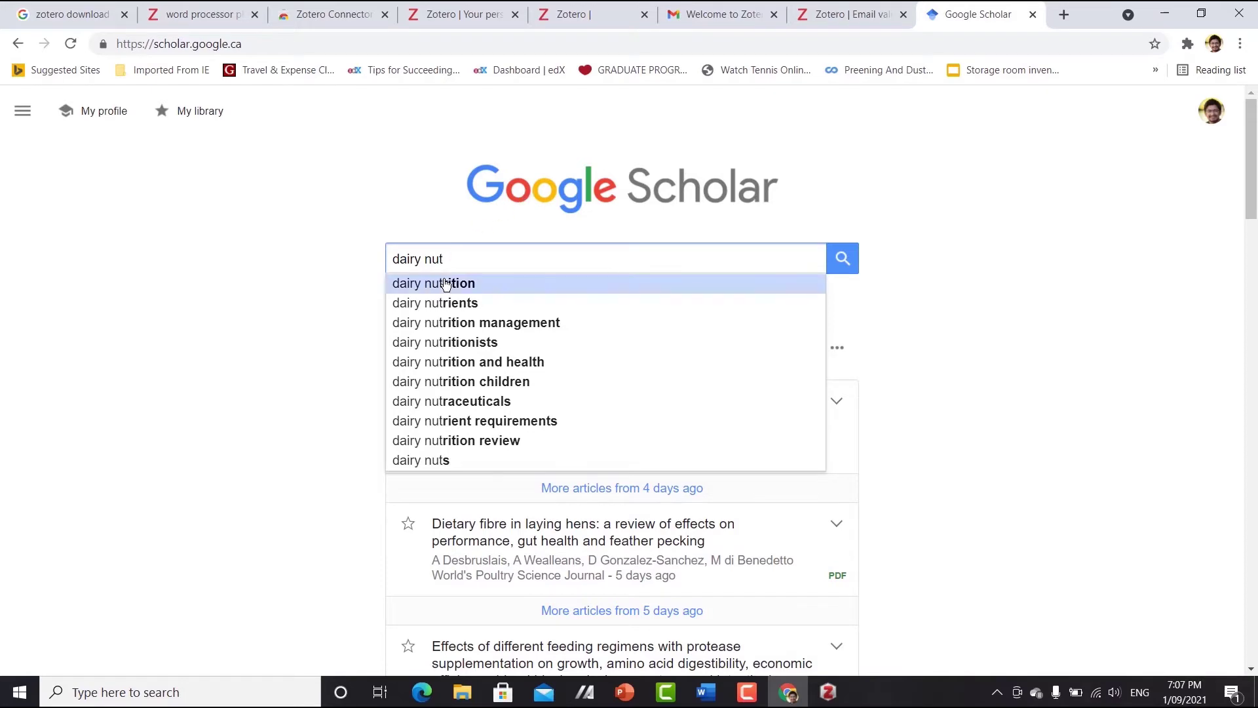
pyautogui.click(446, 284)
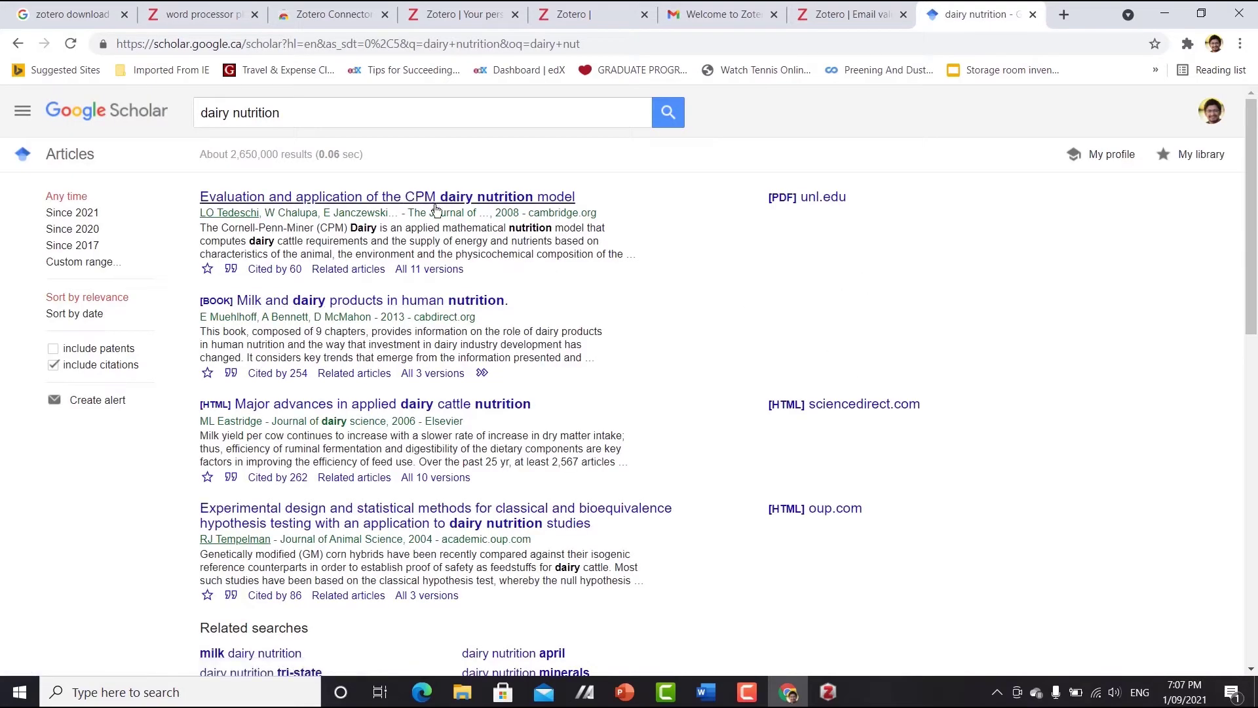
# - Open the first result, the CPM Dairy Nutrition model article, in its own tab
pyautogui.rightClick(493, 197)
pyautogui.click(536, 213)
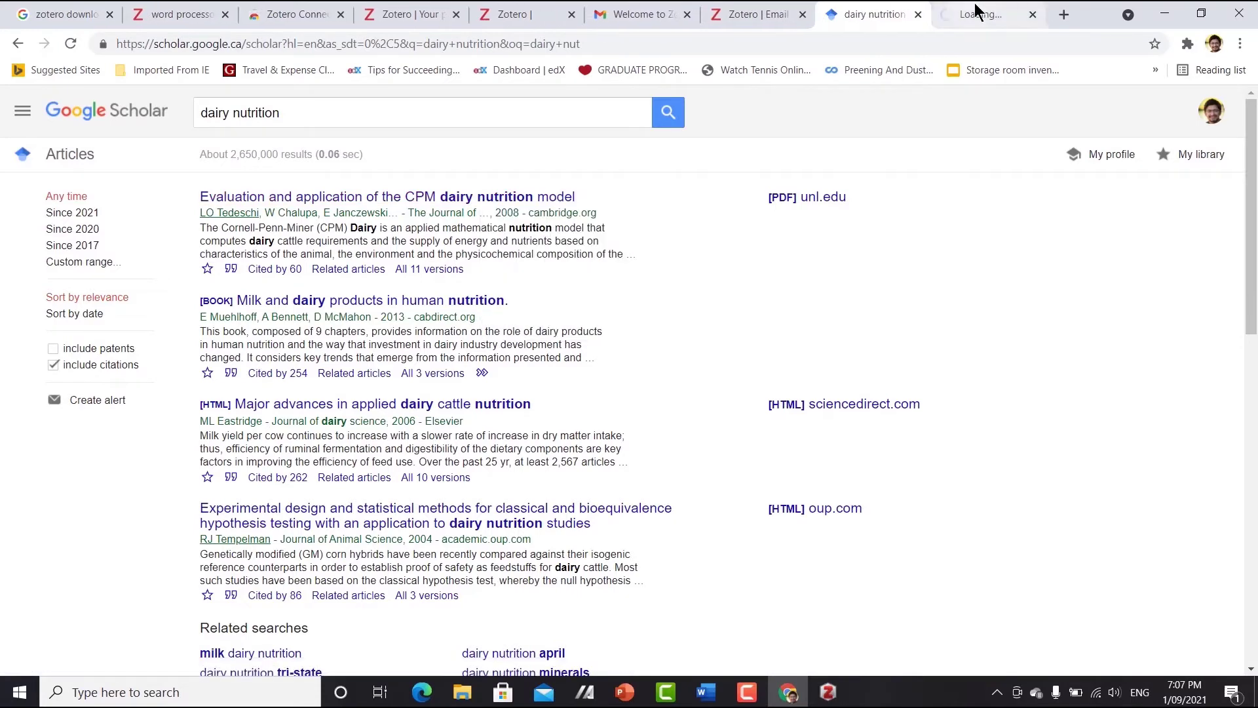
pyautogui.click(978, 14)
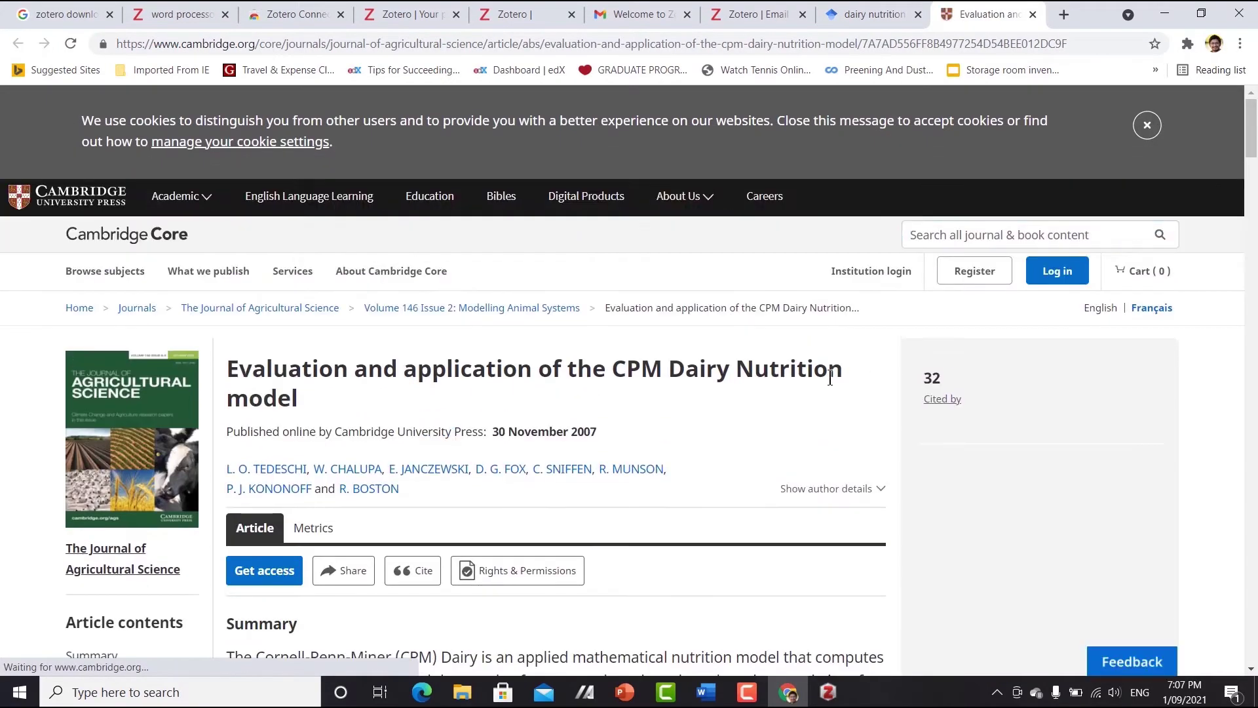
# - Save the CPM Dairy Nutrition article with Zotero Connector after dismissing its installed notice
pyautogui.scroll(-5, 830, 391)
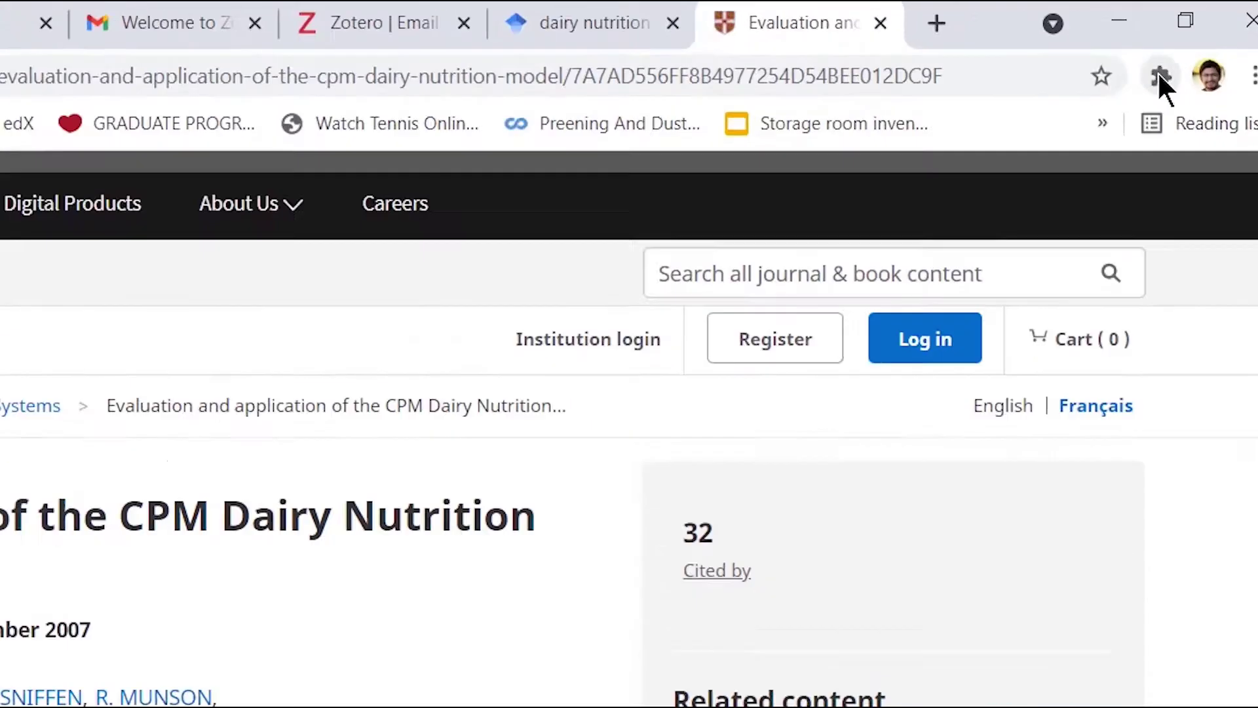
pyautogui.click(1187, 42)
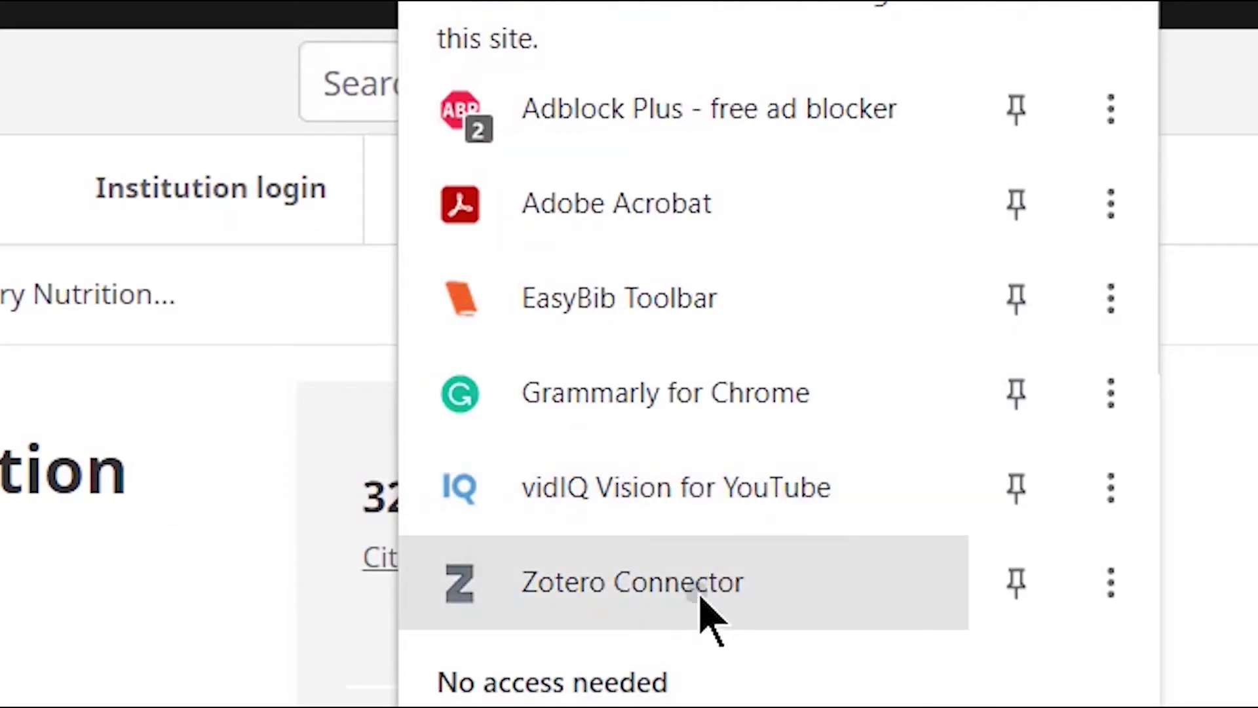
pyautogui.click(698, 587)
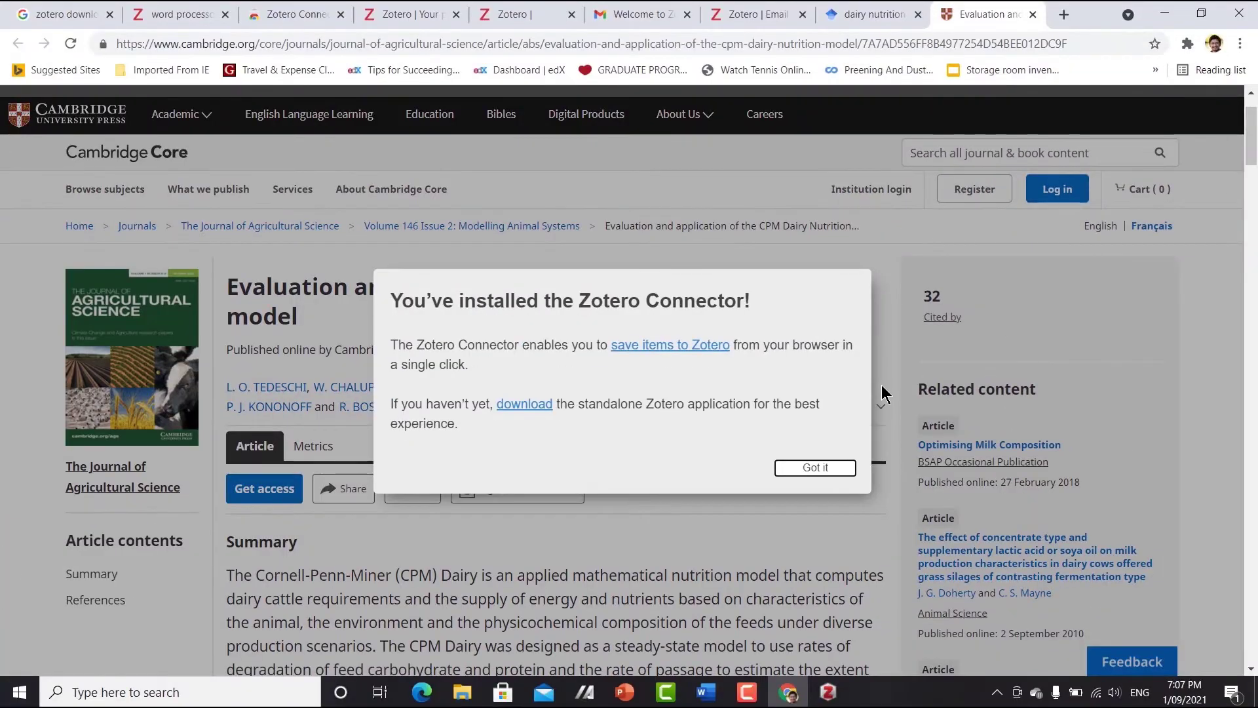
pyautogui.click(811, 466)
pyautogui.click(1187, 43)
pyautogui.click(1032, 328)
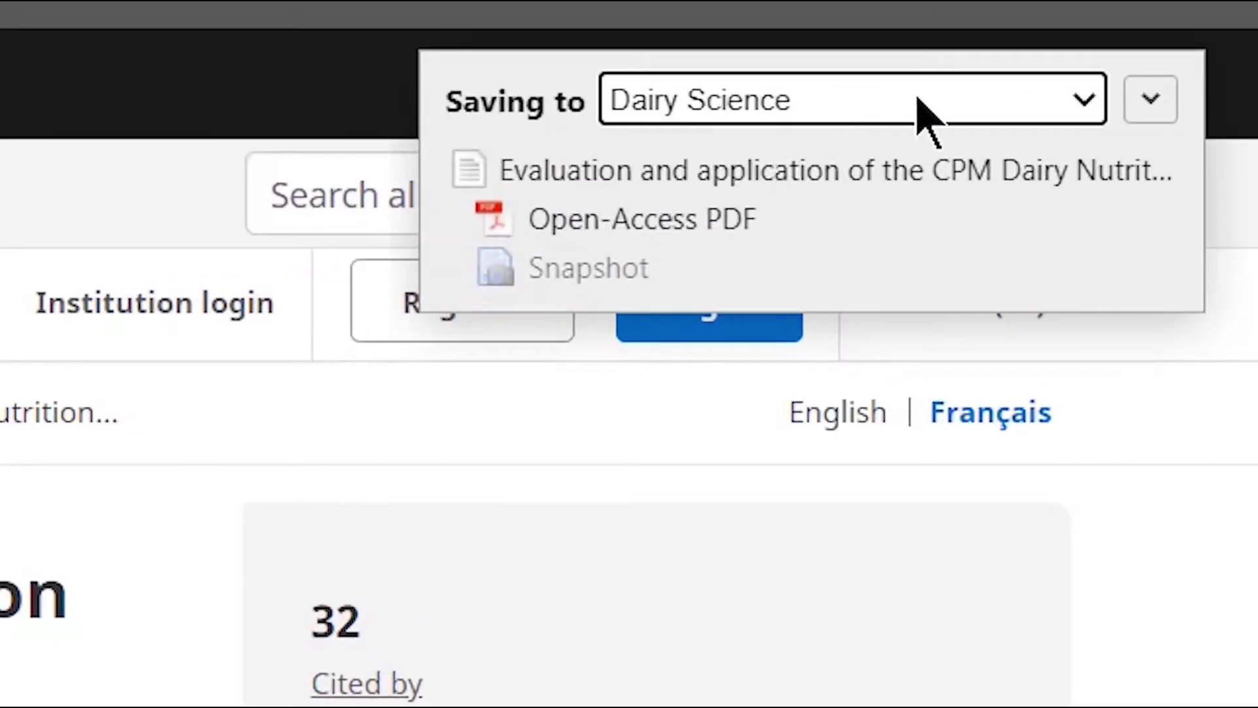
# - Keep Dairy Science as the target collection and finish saving the CPM article
pyautogui.click(1085, 105)
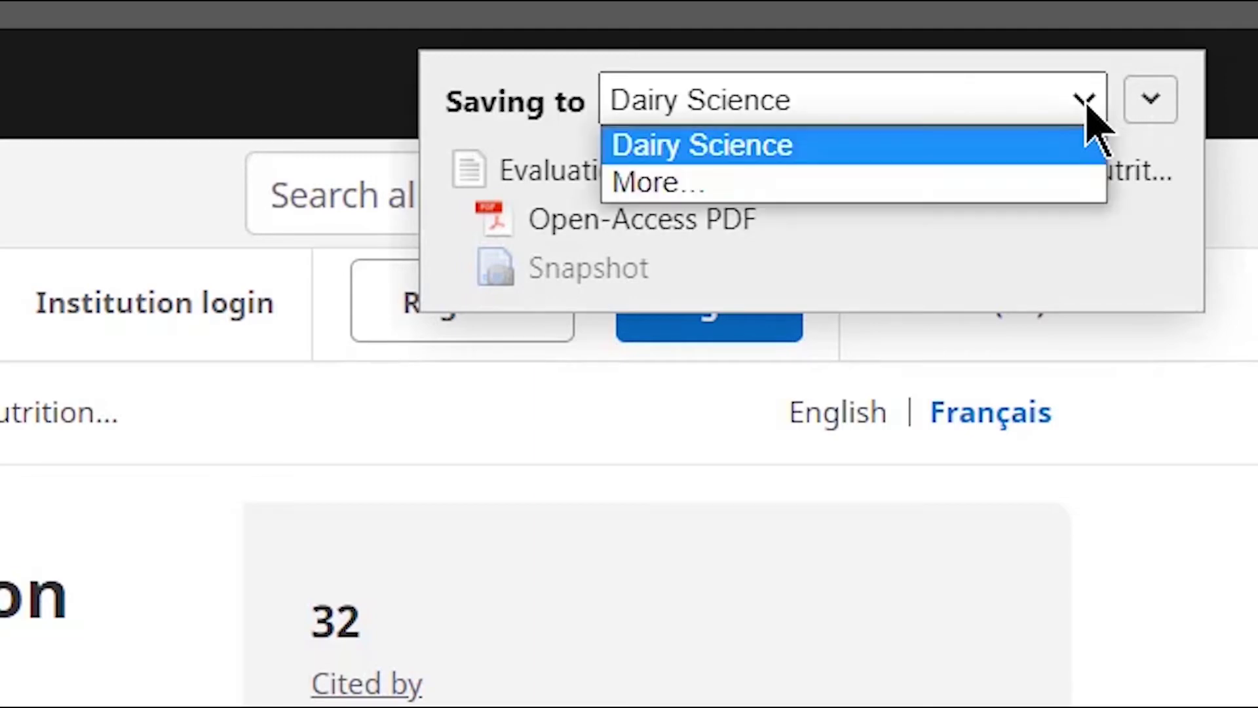
pyautogui.click(779, 157)
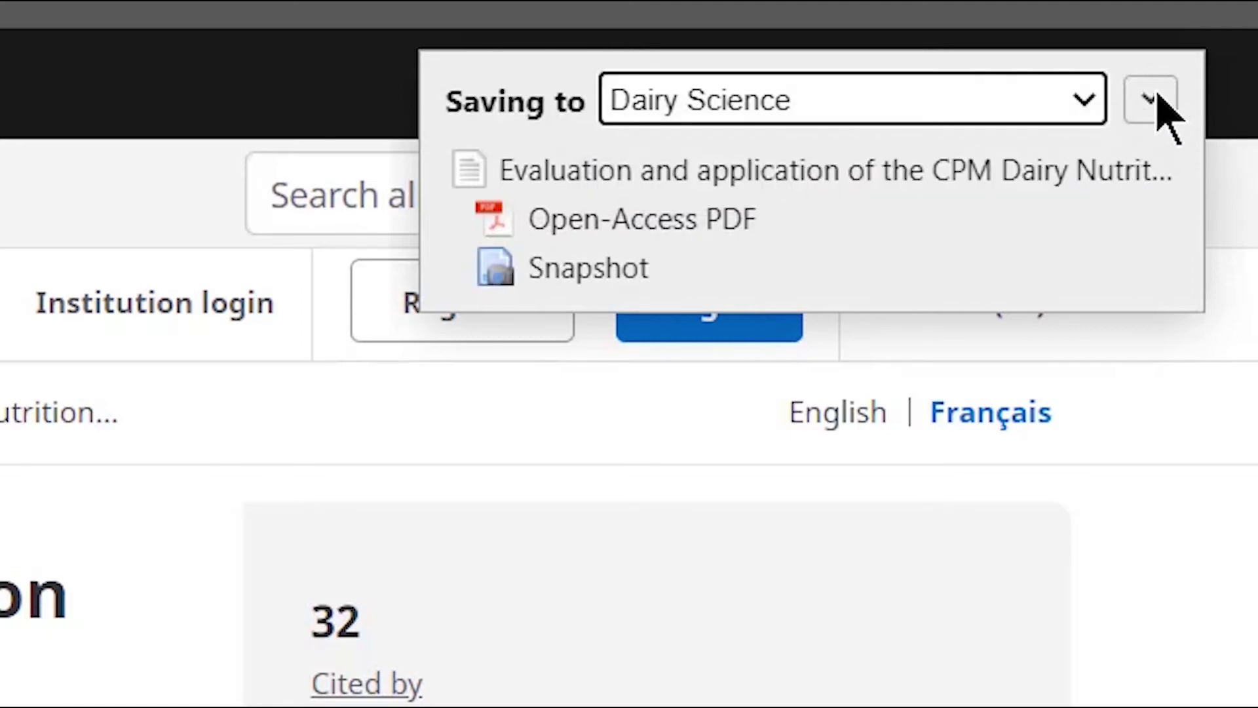
pyautogui.click(1153, 101)
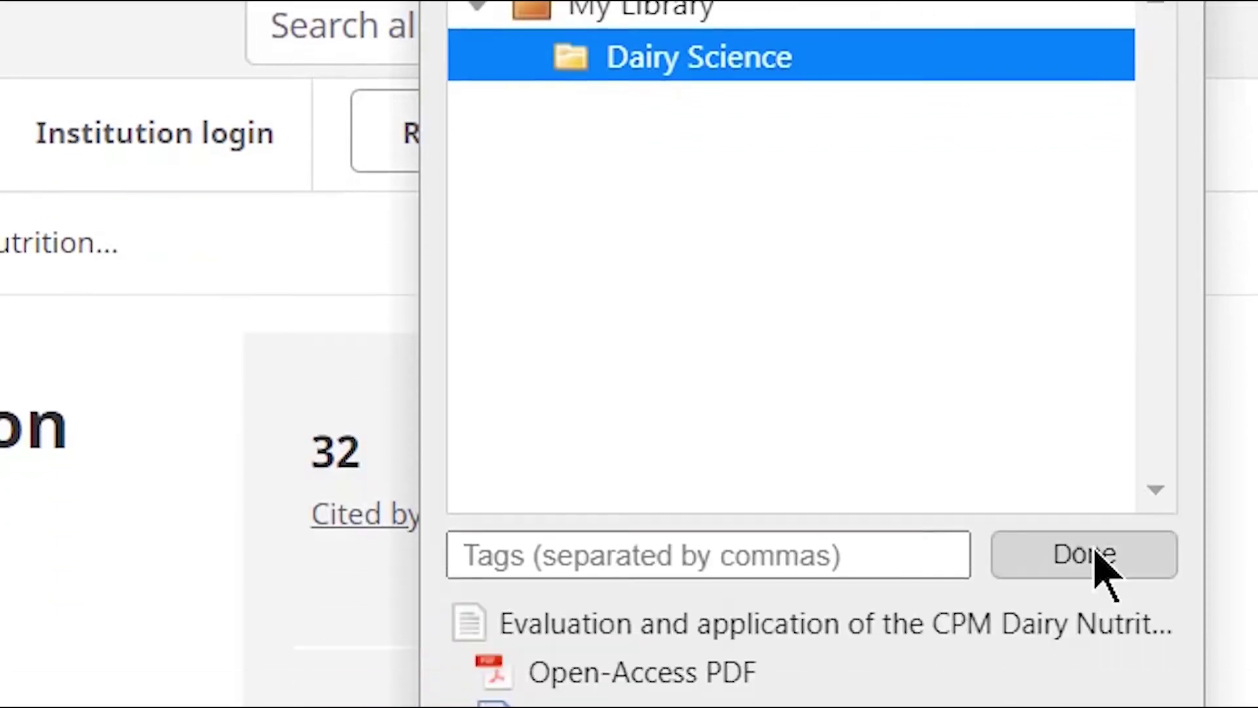
pyautogui.click(1097, 554)
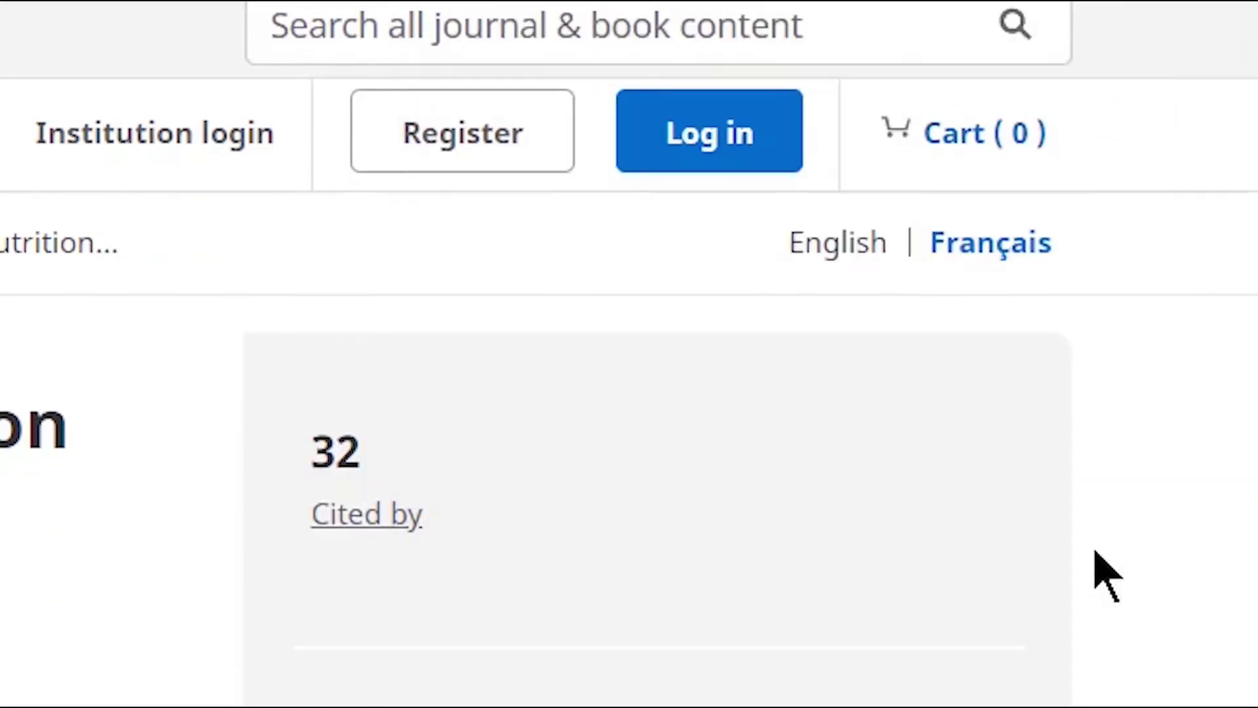
# - Check the saved item in the Zotero library, then open a new browser tab
pyautogui.click(829, 693)
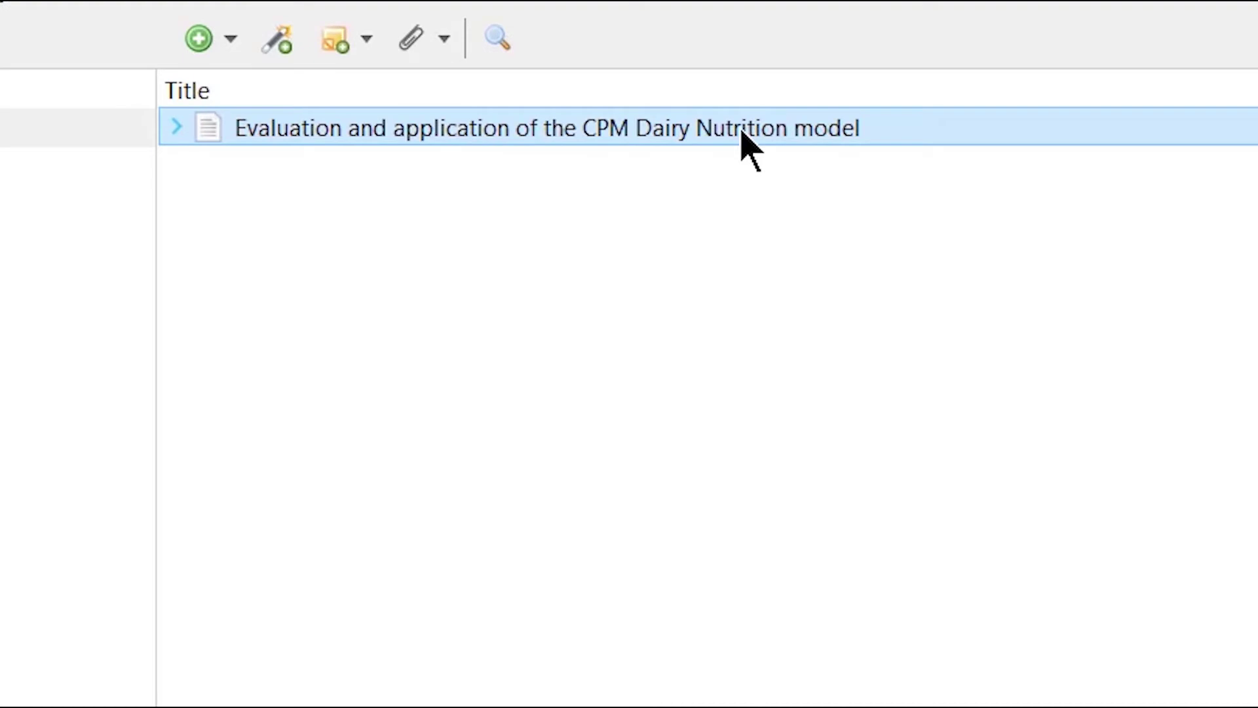
pyautogui.click(789, 691)
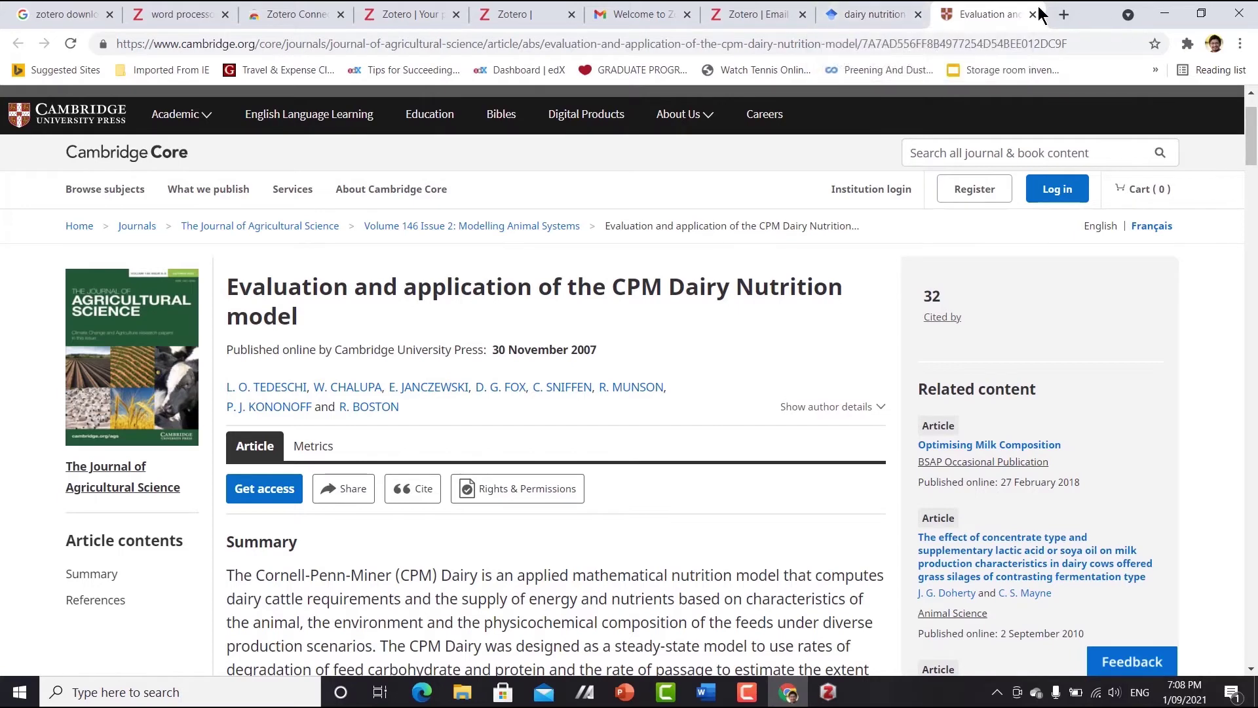
pyautogui.click(1063, 15)
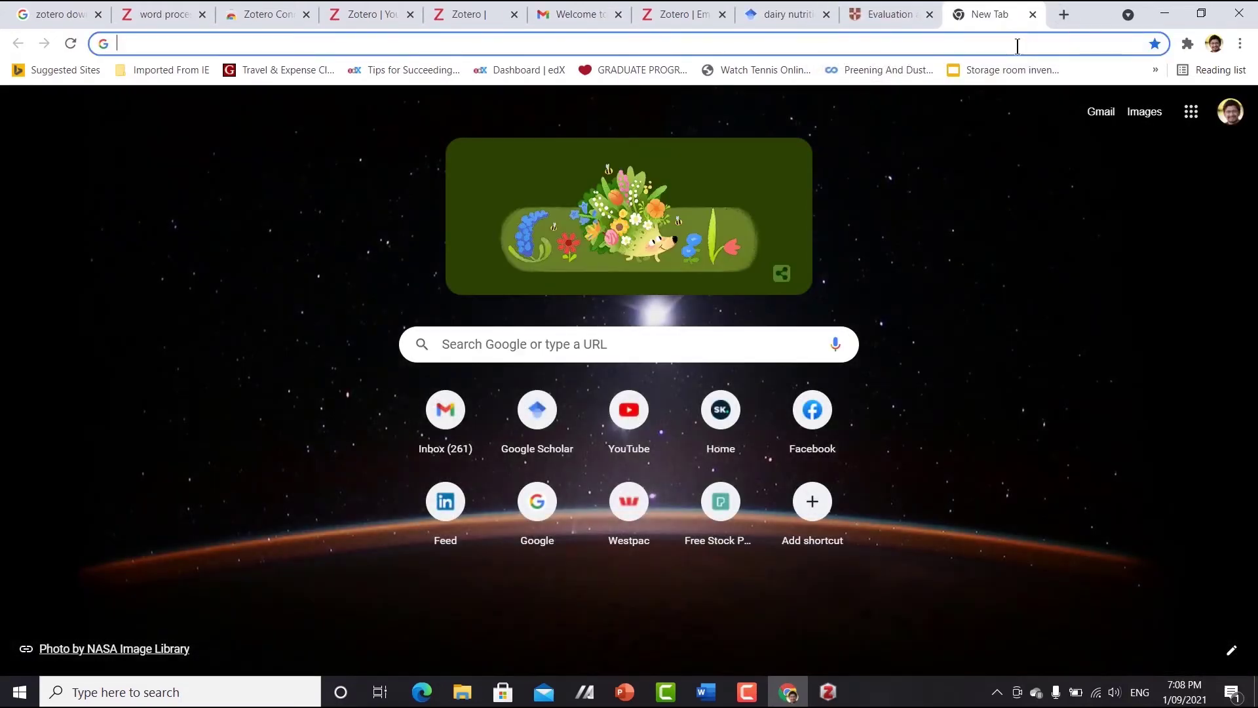
# - Find PubMed through a web search, search it for 'dairy nutrition', and browse the results
pyautogui.write('pubmed')
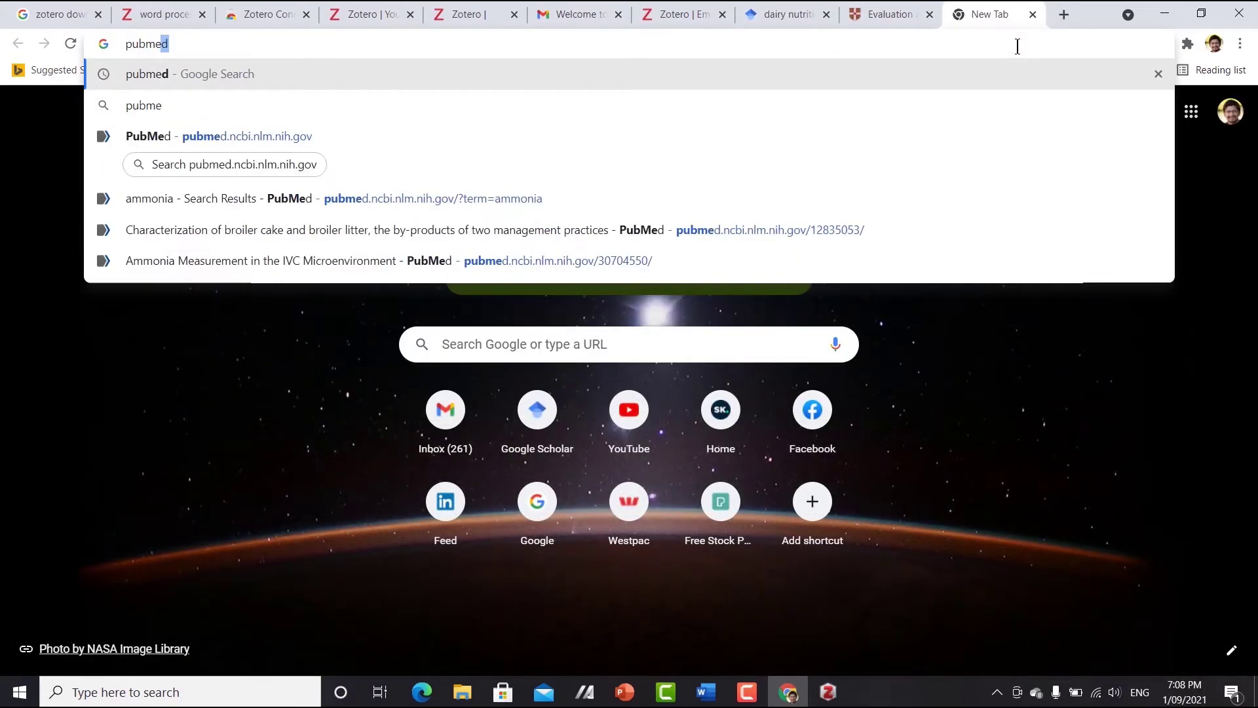
pyautogui.click(223, 75)
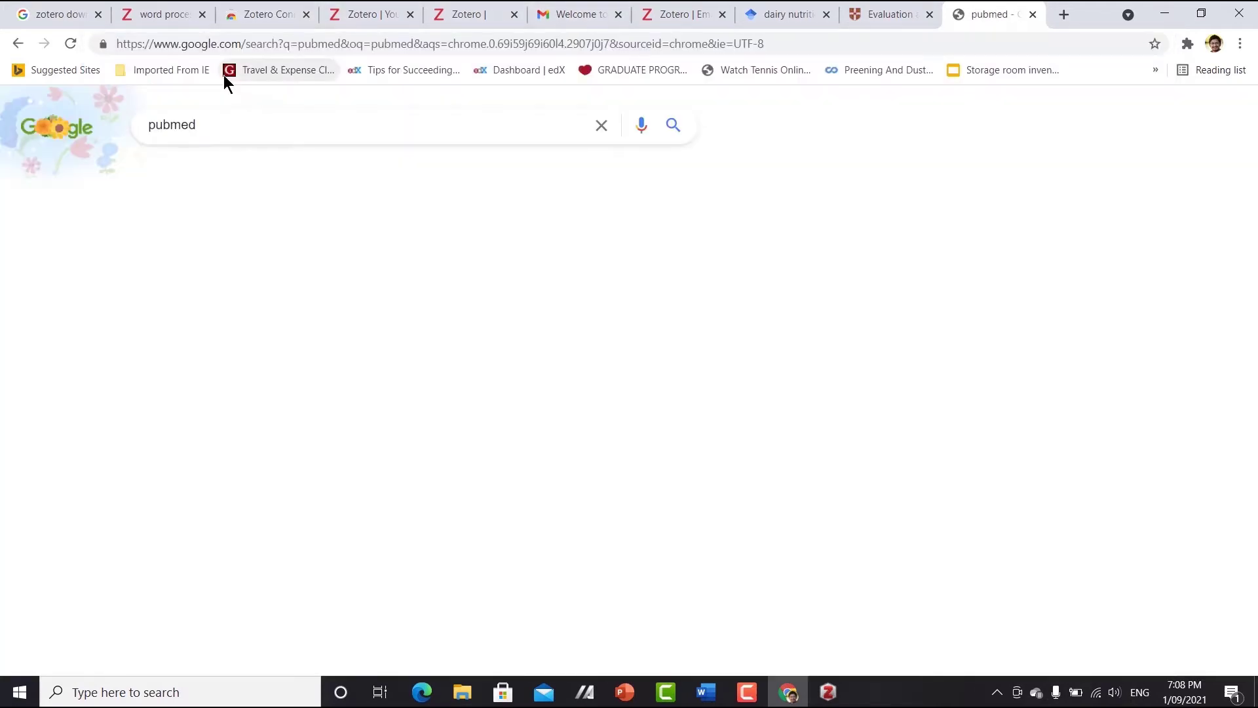
pyautogui.click(177, 266)
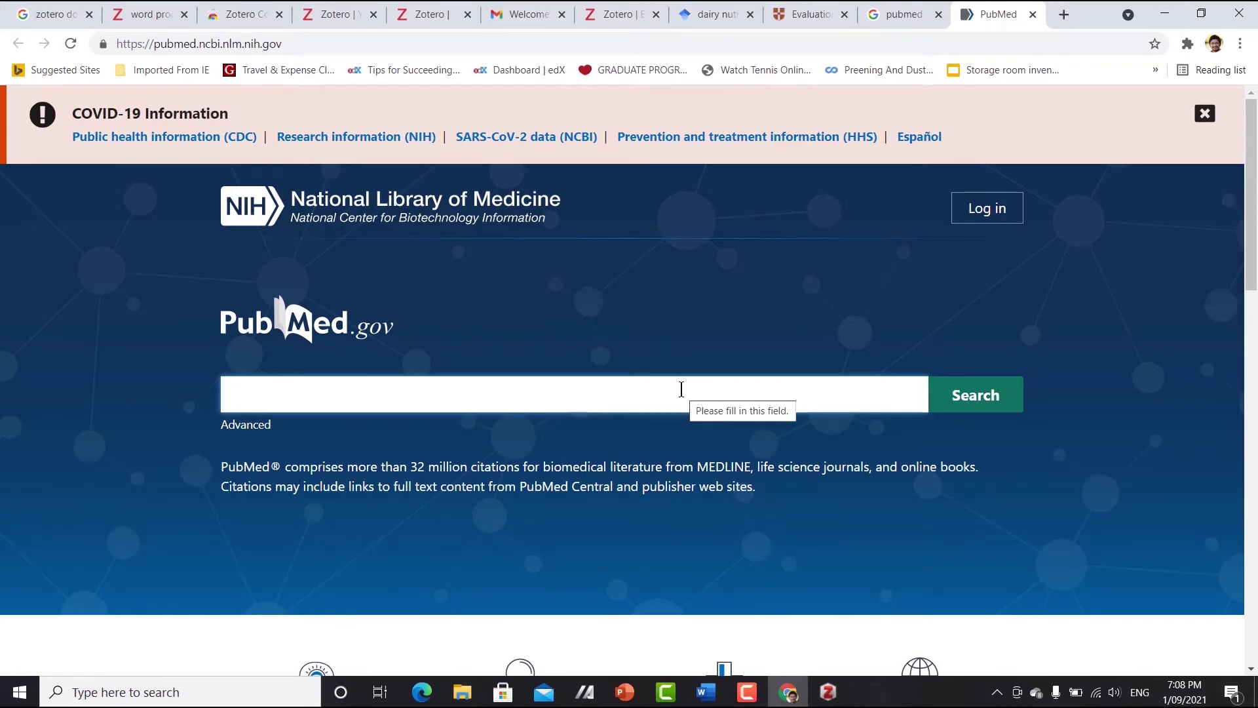
pyautogui.write('dairy')
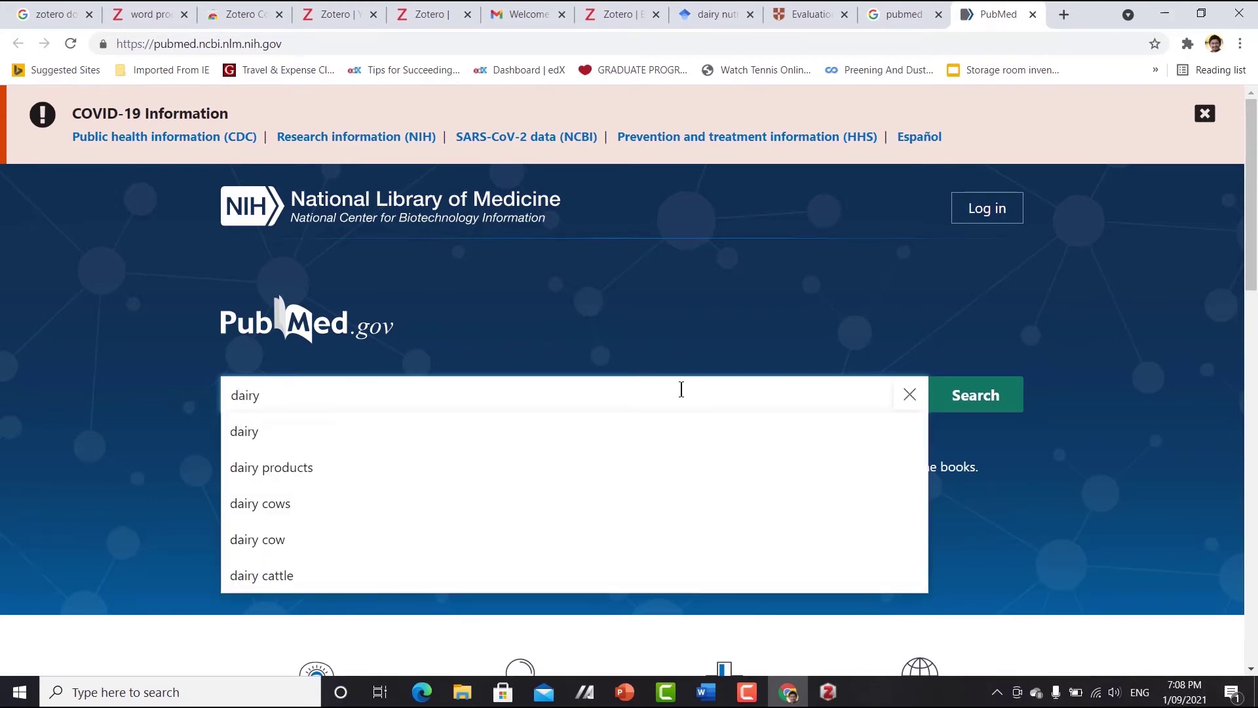
pyautogui.write(' nutrition')
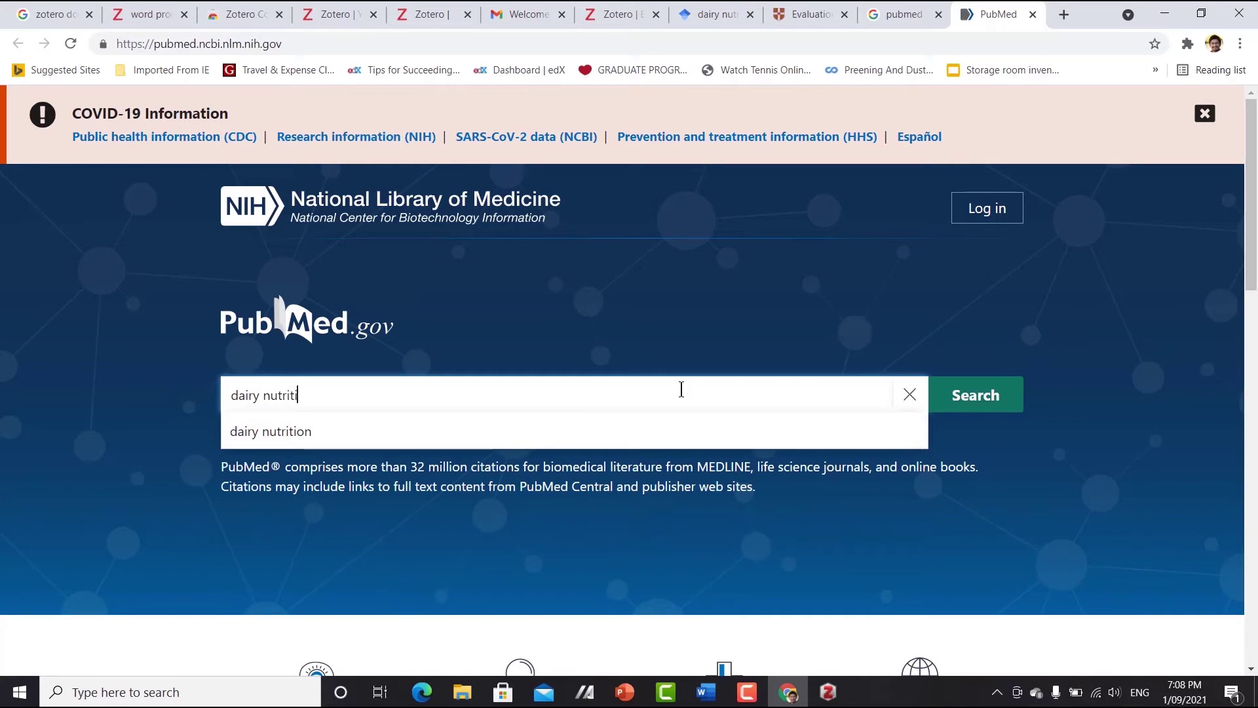
pyautogui.press('Return')
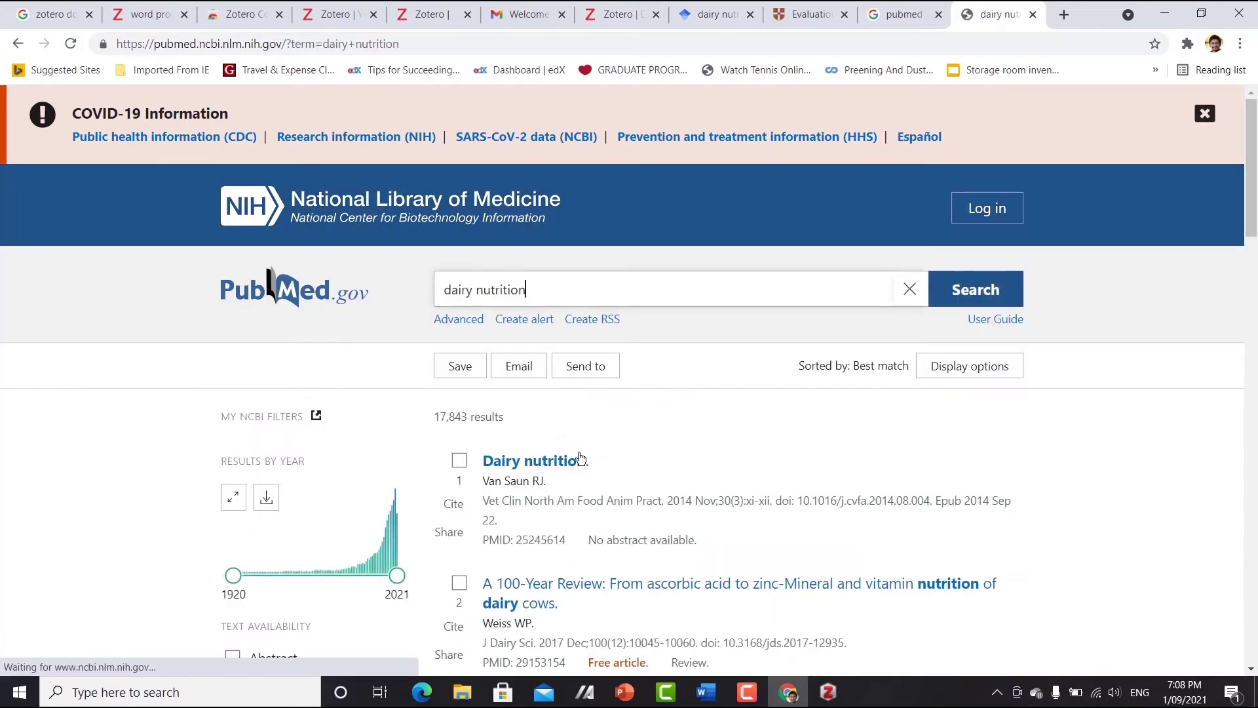
pyautogui.scroll(-3, 692, 436)
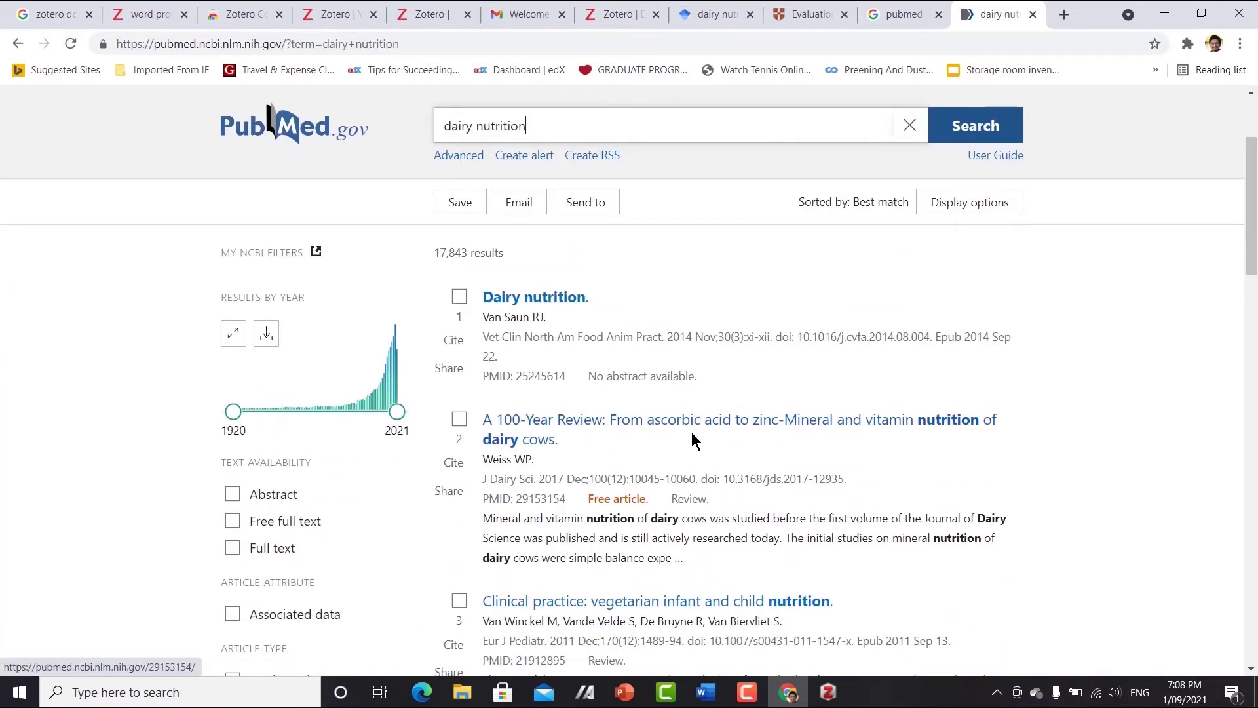
pyautogui.scroll(-2, 692, 434)
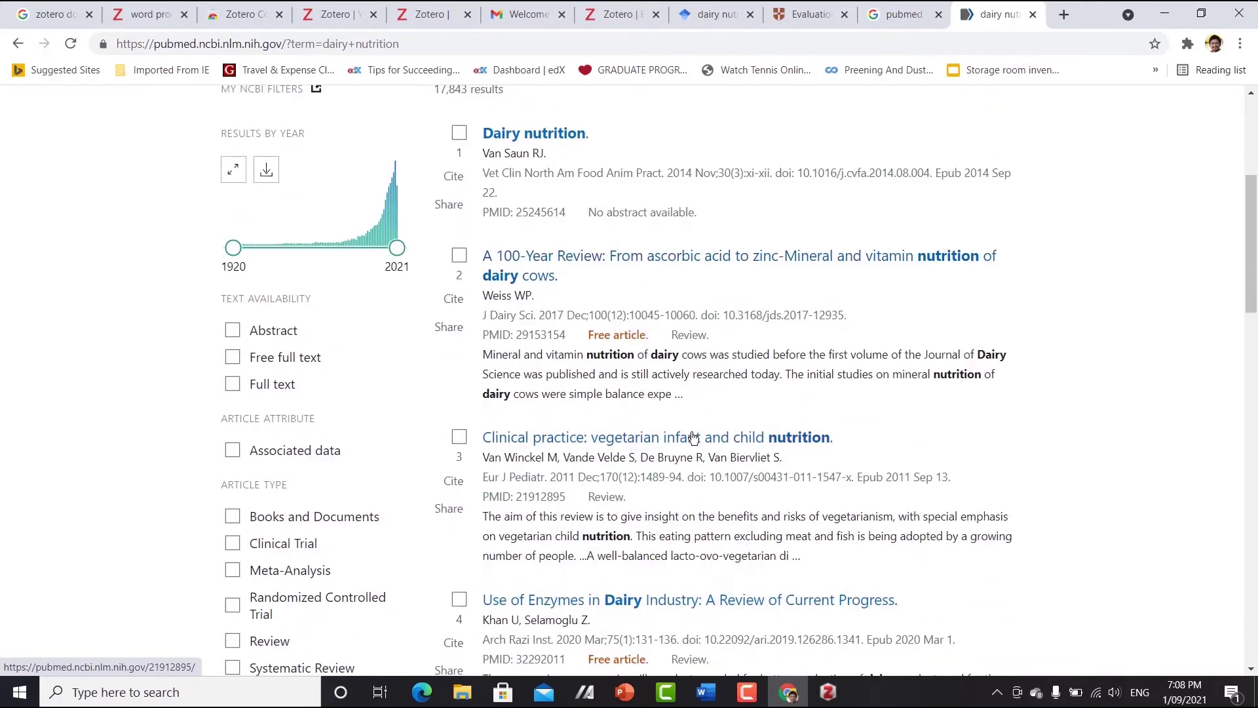
pyautogui.scroll(-1, 694, 437)
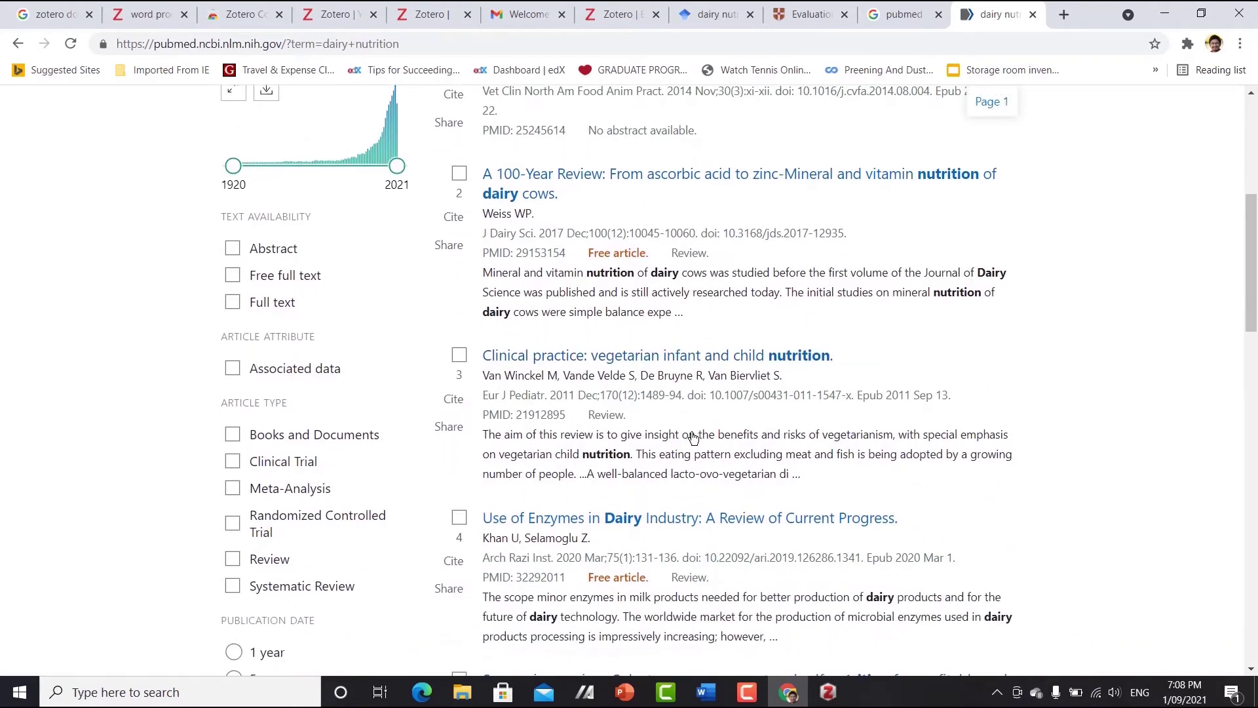
# - Save the 'Use of Enzymes in Dairy Industry' article to Dairy Science with Zotero Connector
pyautogui.click(747, 521)
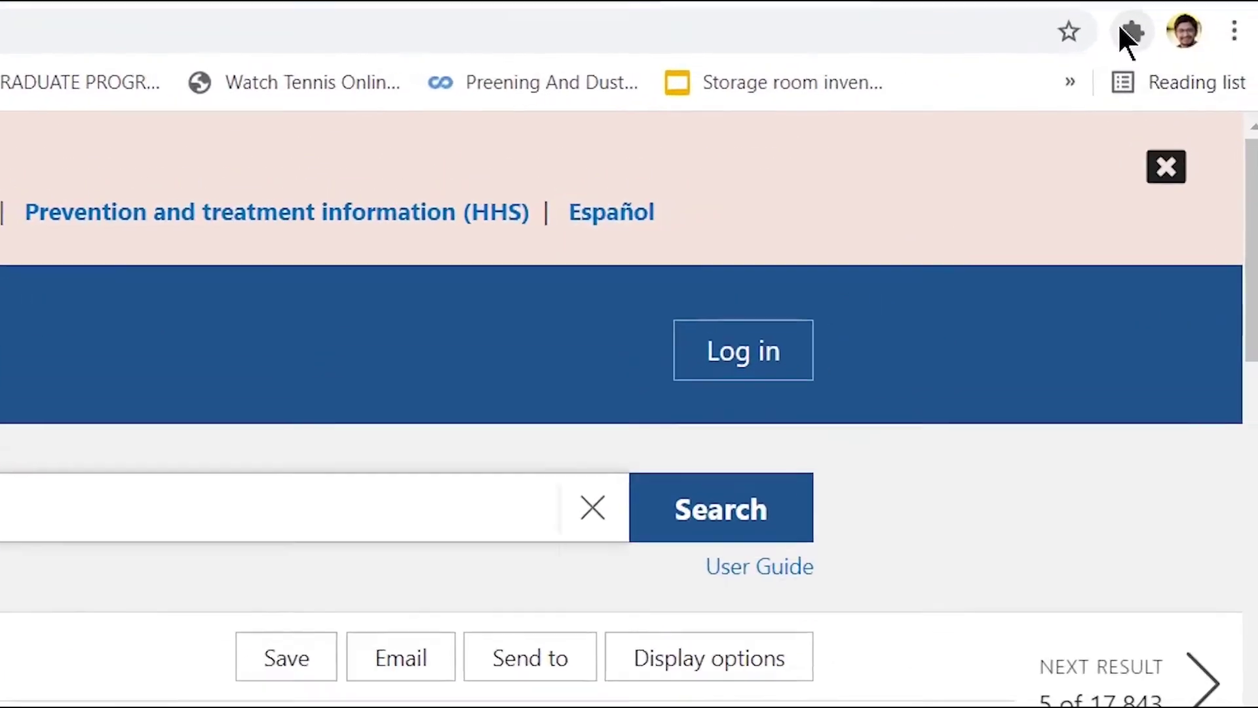
pyautogui.click(1187, 44)
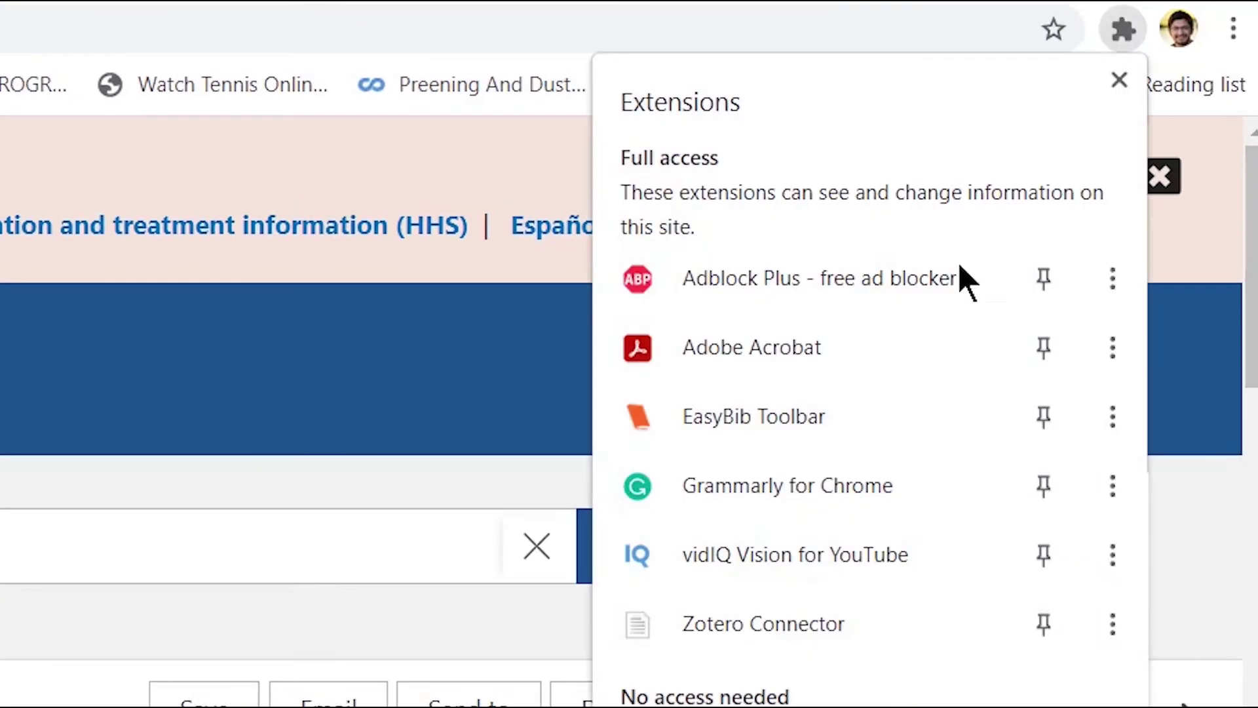
pyautogui.click(789, 622)
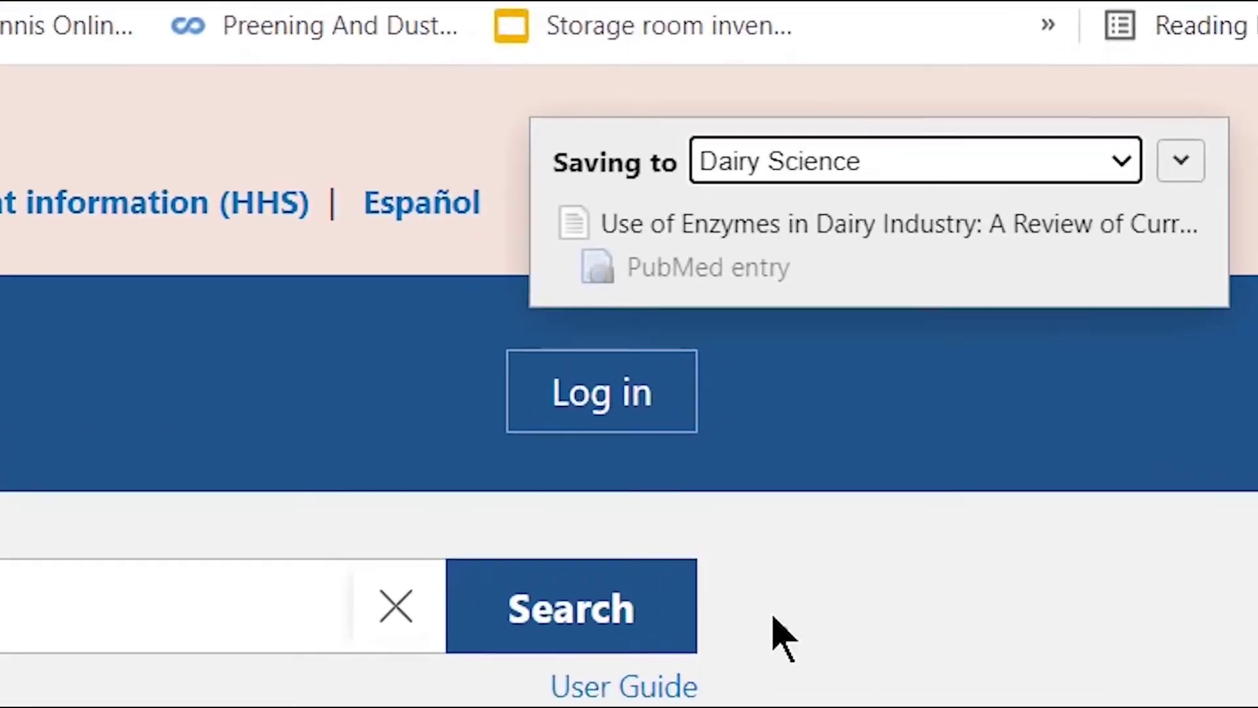
pyautogui.click(1179, 154)
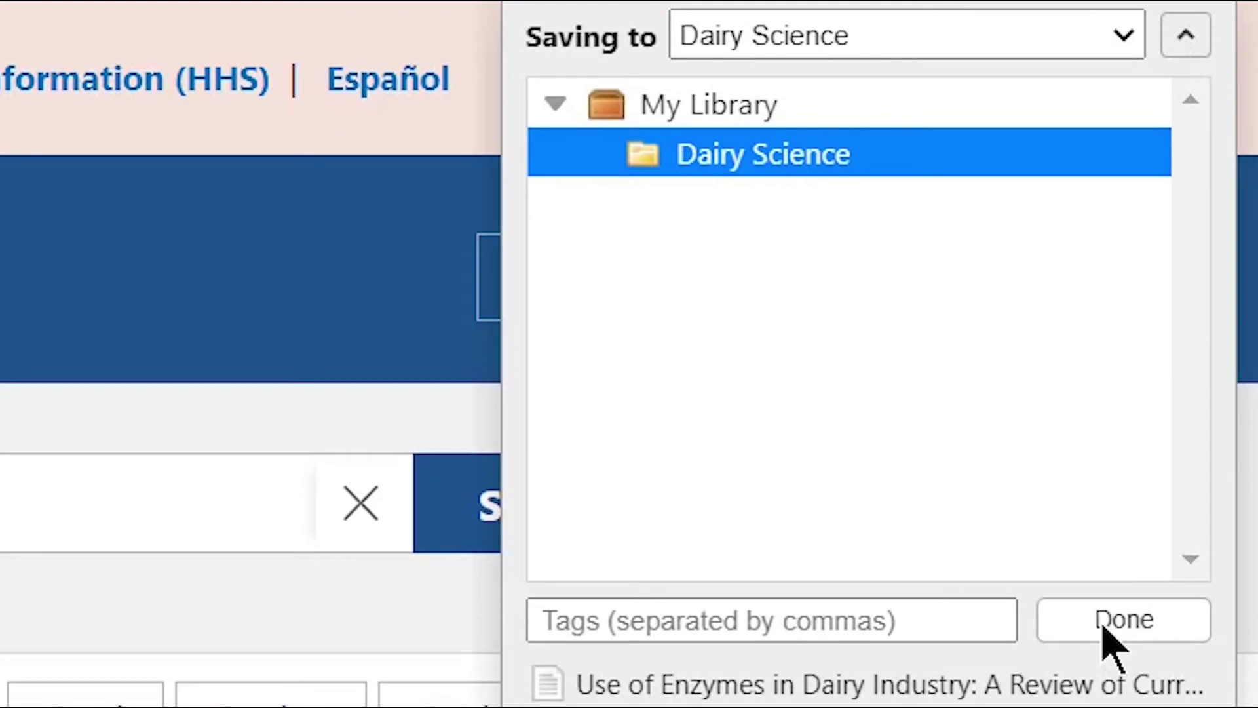
pyautogui.click(1101, 707)
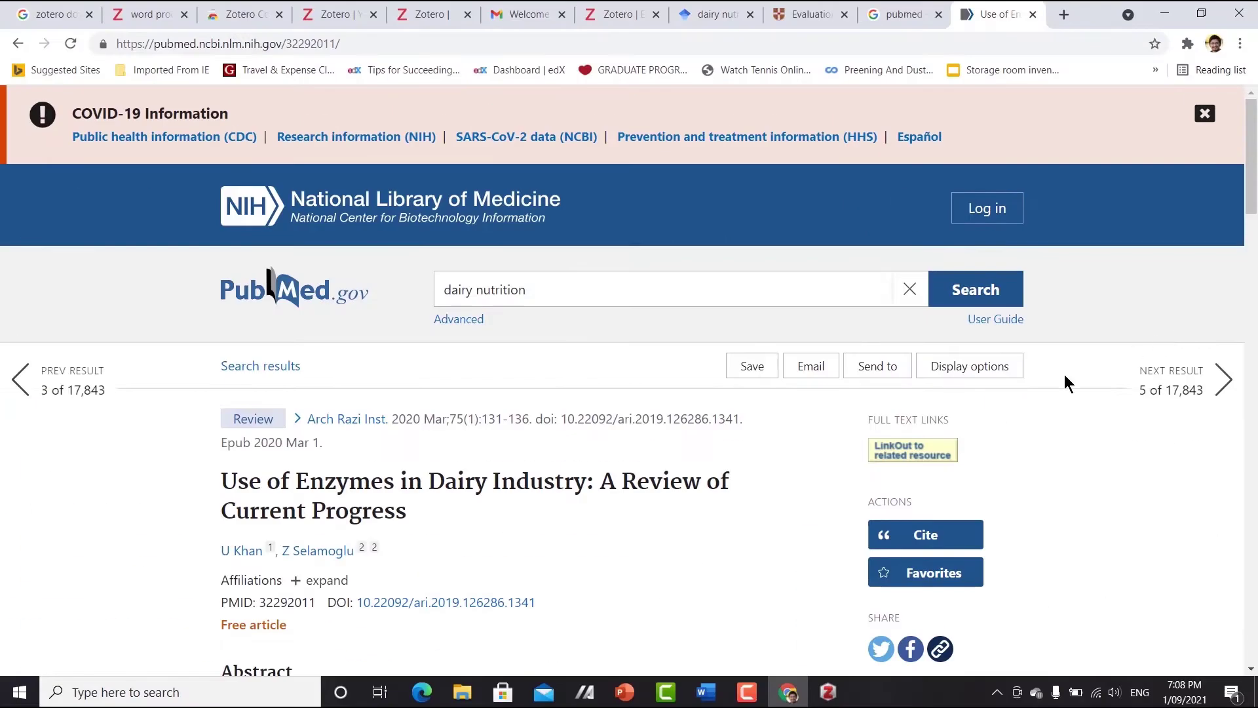
# - Check the CPM and Use of Enzymes items in Zotero's Dairy Science collection
pyautogui.click(827, 692)
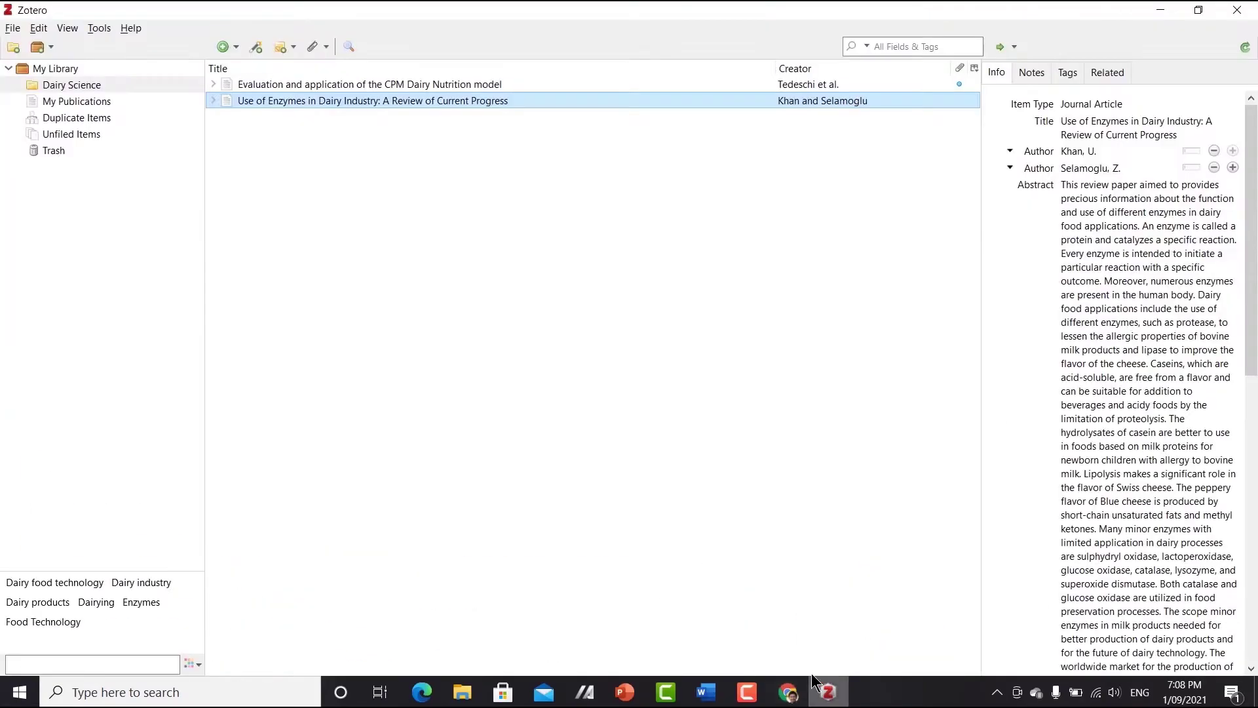
pyautogui.click(368, 82)
pyautogui.click(371, 100)
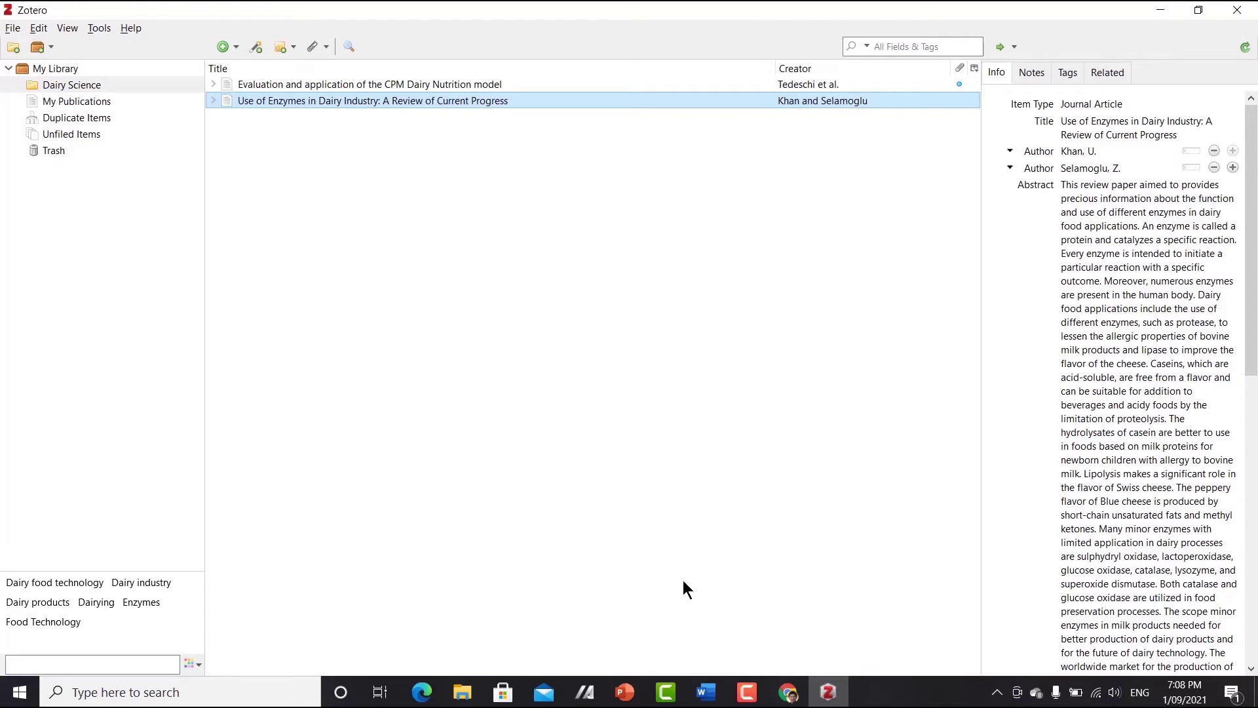
pyautogui.click(789, 692)
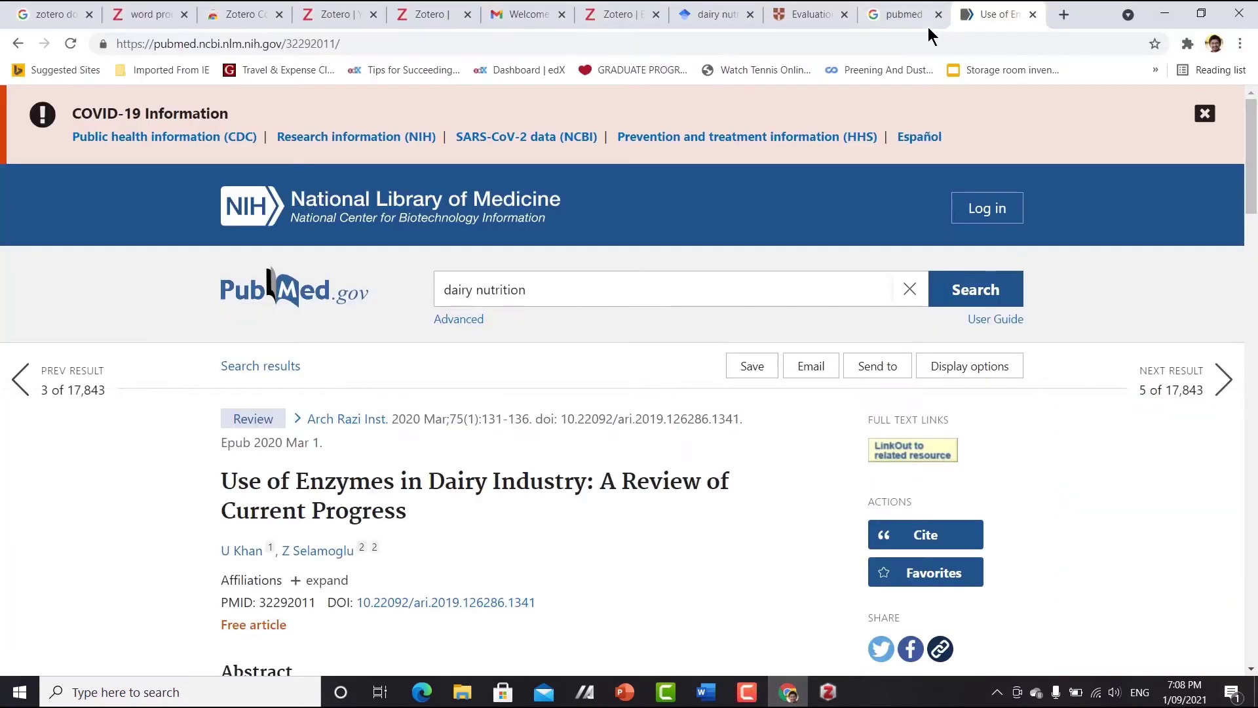
# - Reopen PubMed and search for 'dairy enz'
pyautogui.click(886, 14)
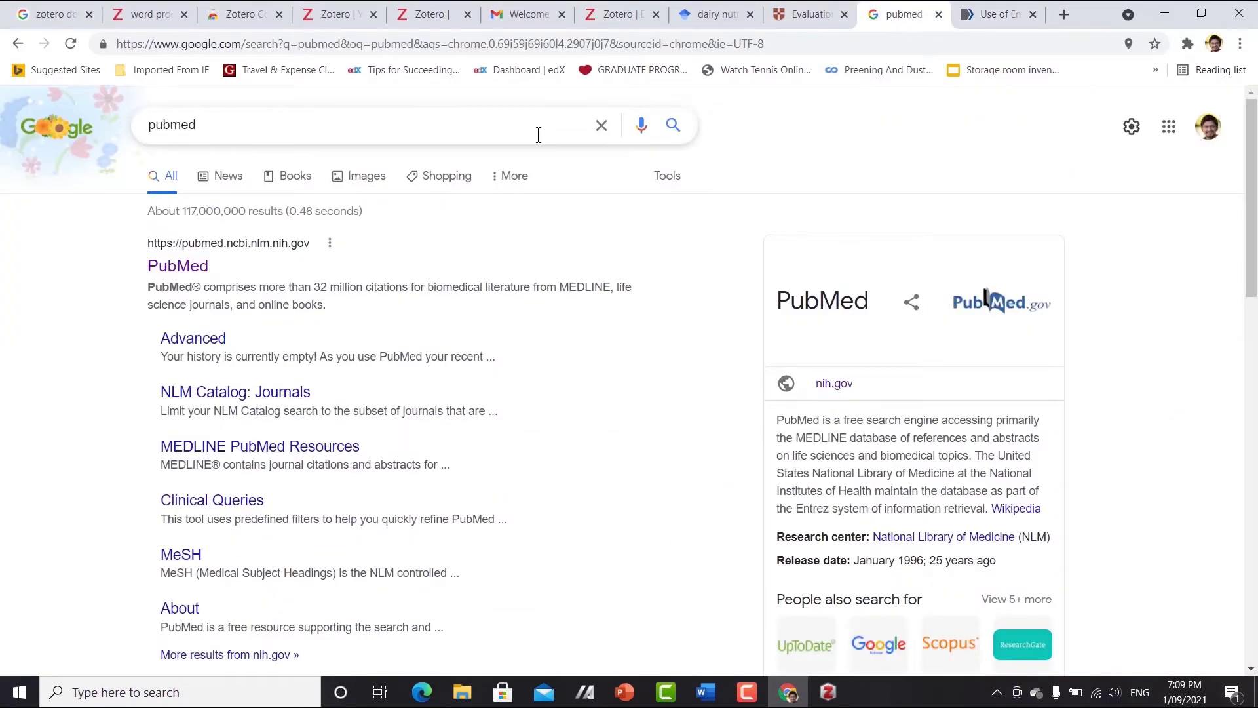
pyautogui.click(176, 266)
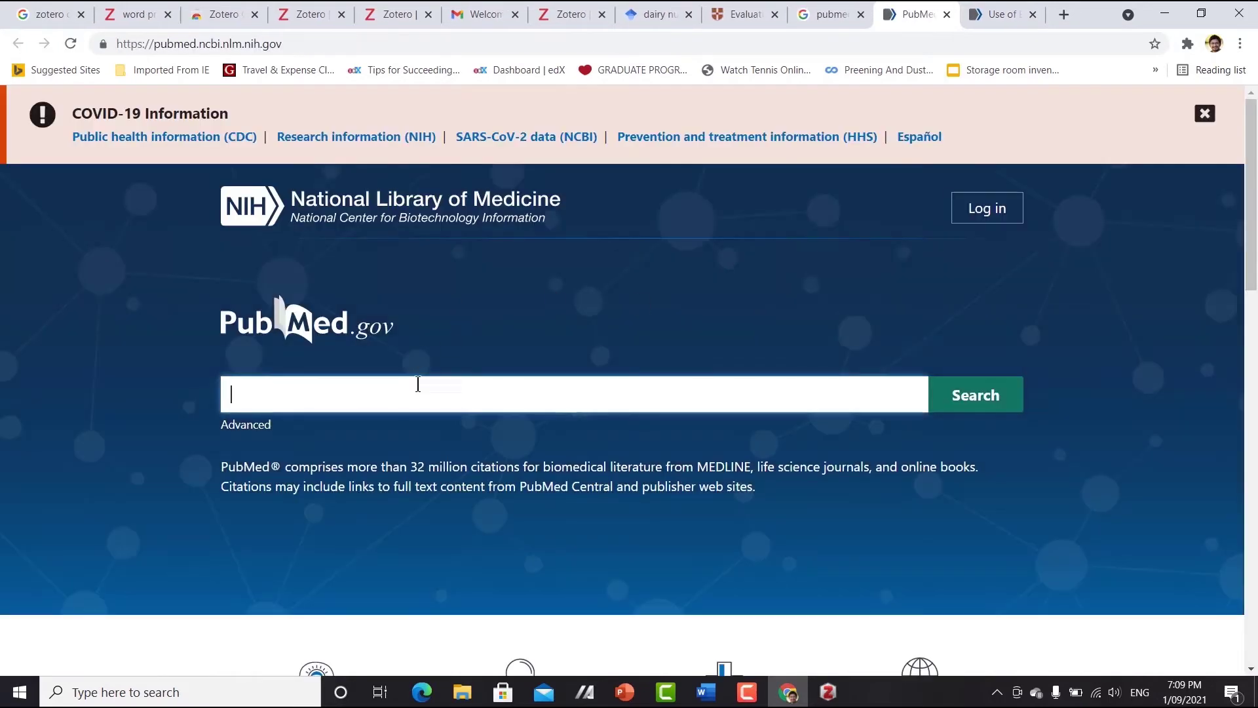
pyautogui.write('dai')
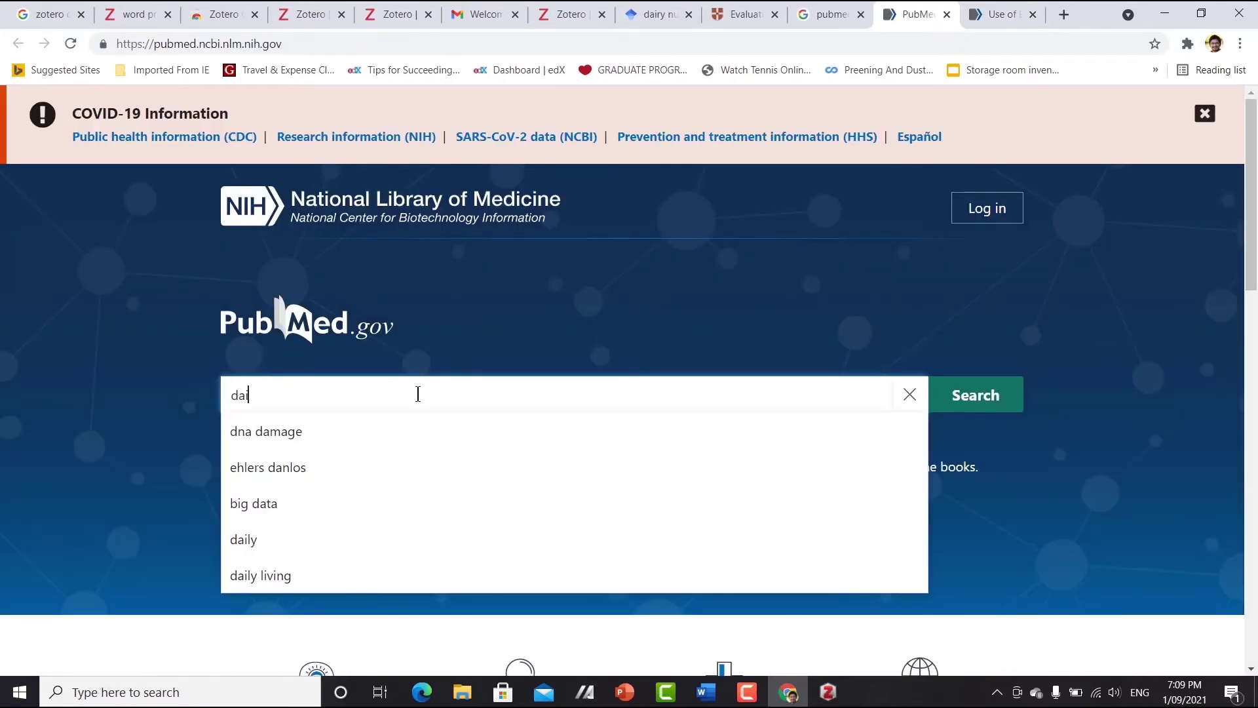
pyautogui.write('ry enzyme')
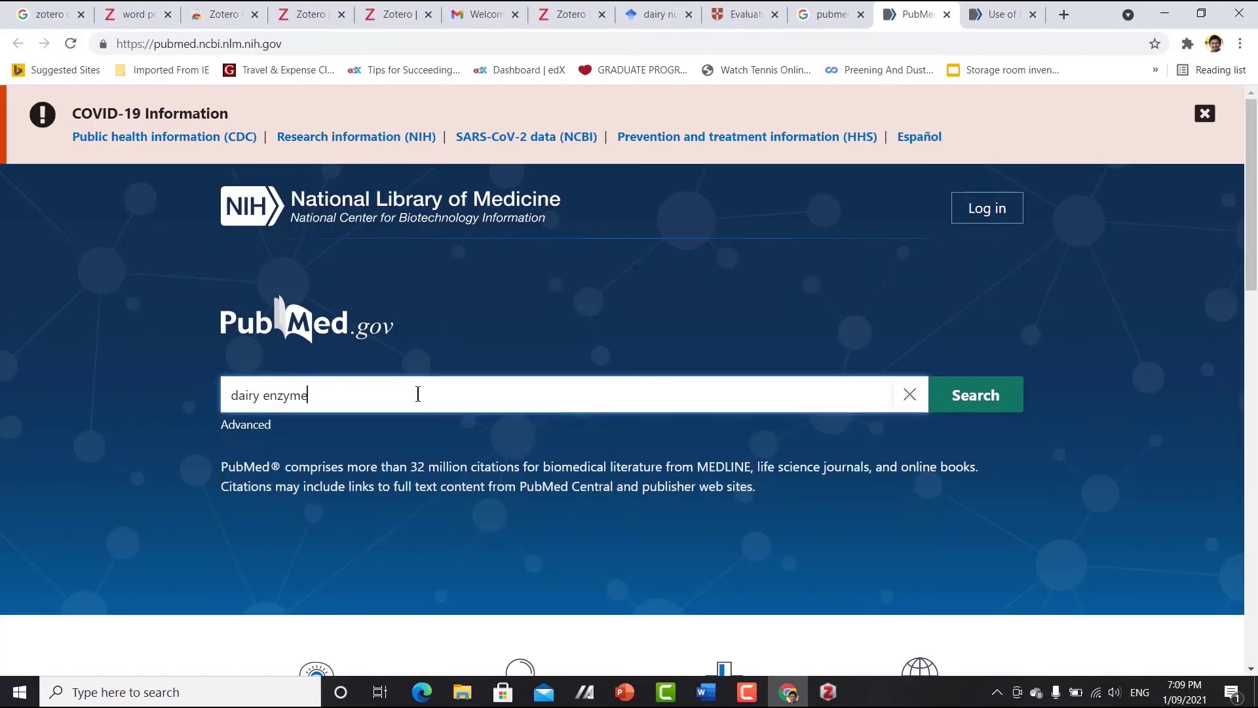
pyautogui.press('Return')
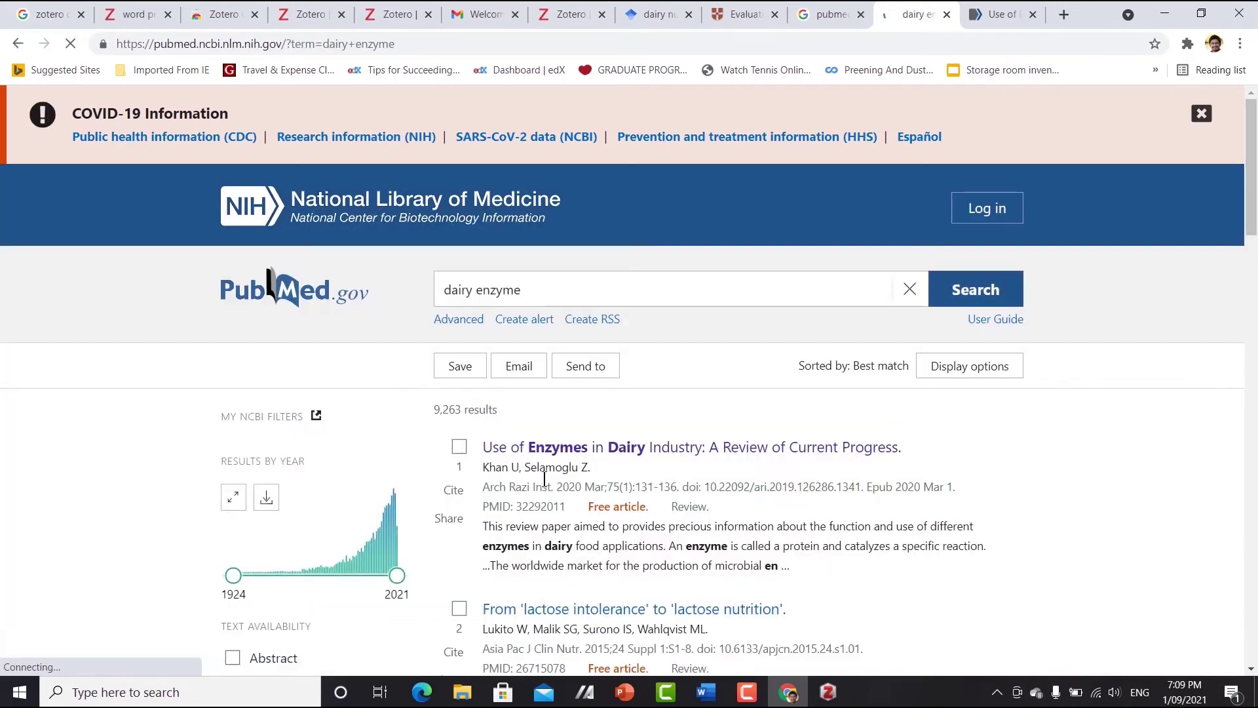
pyautogui.scroll(-2, 714, 459)
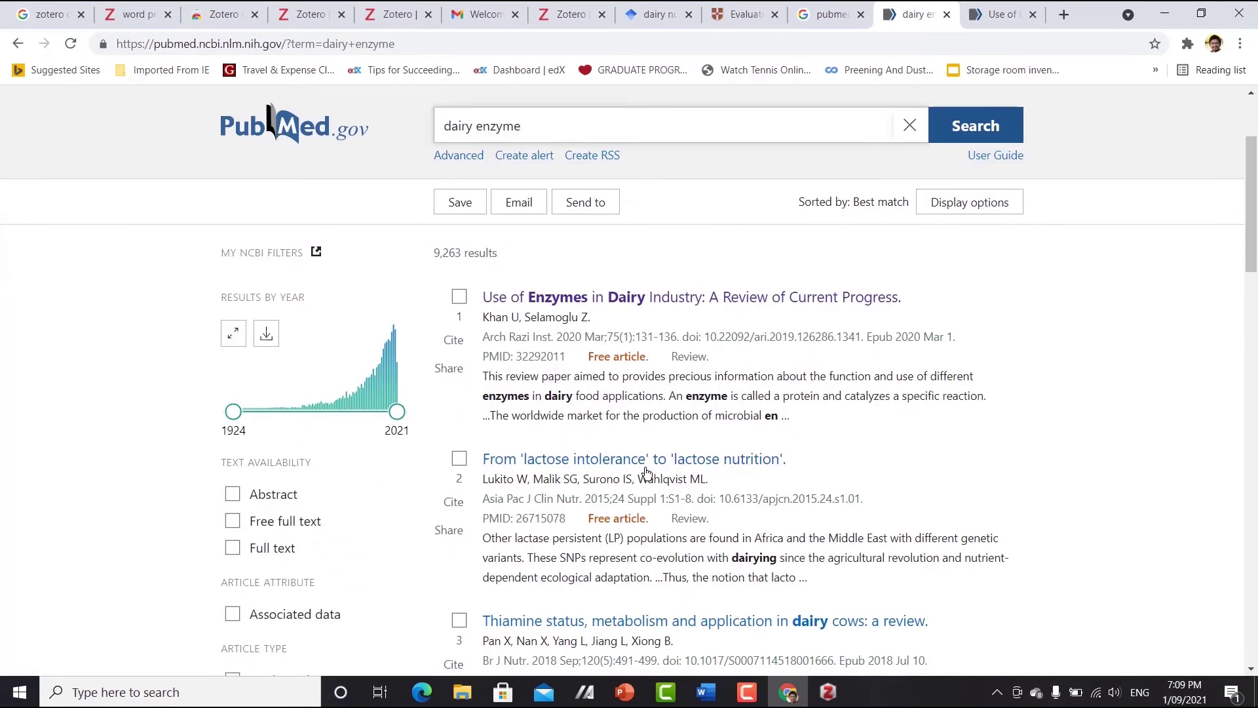
pyautogui.scroll(-2, 827, 477)
# - Save the thiamine status in dairy cows review to Dairy Science with Zotero Connector
pyautogui.click(744, 463)
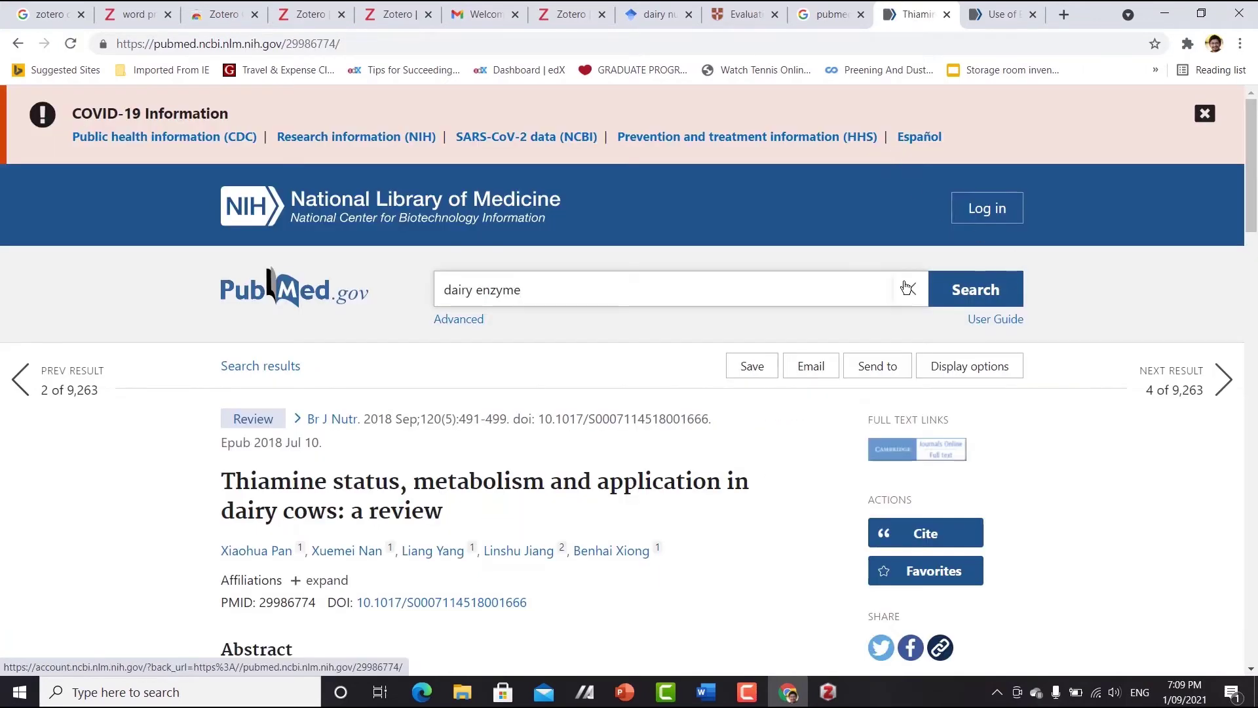
pyautogui.click(1187, 44)
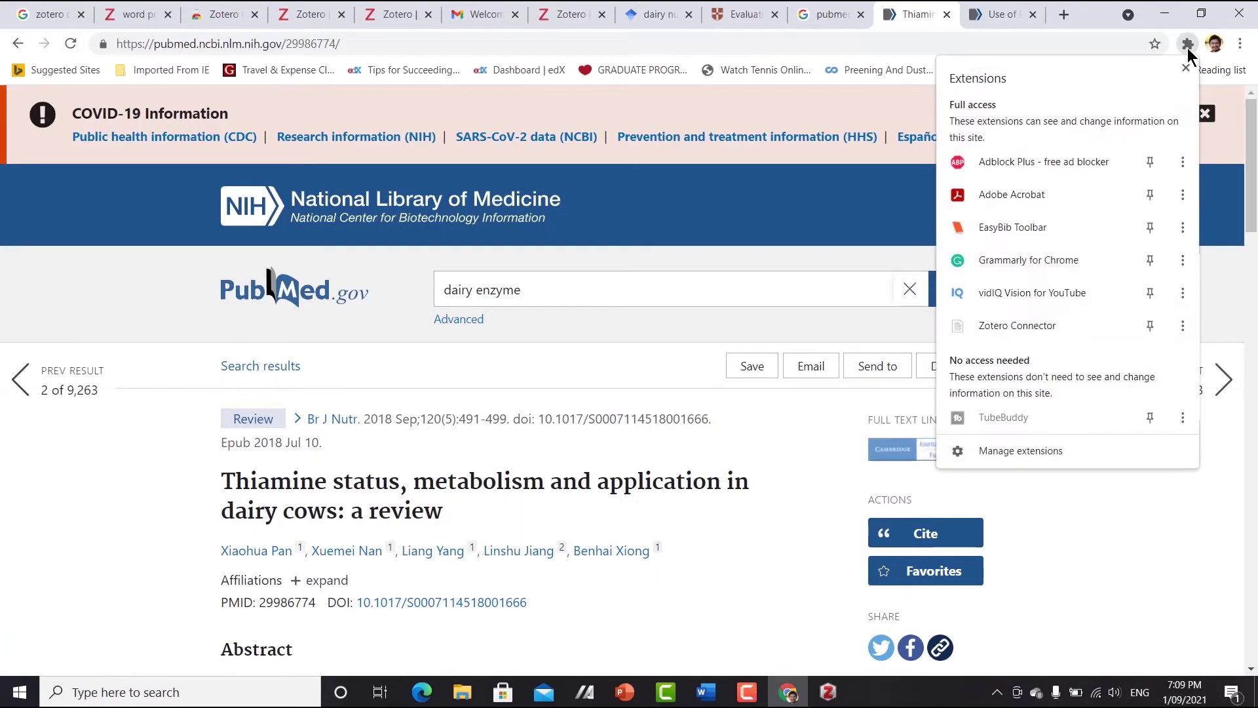
pyautogui.click(1014, 326)
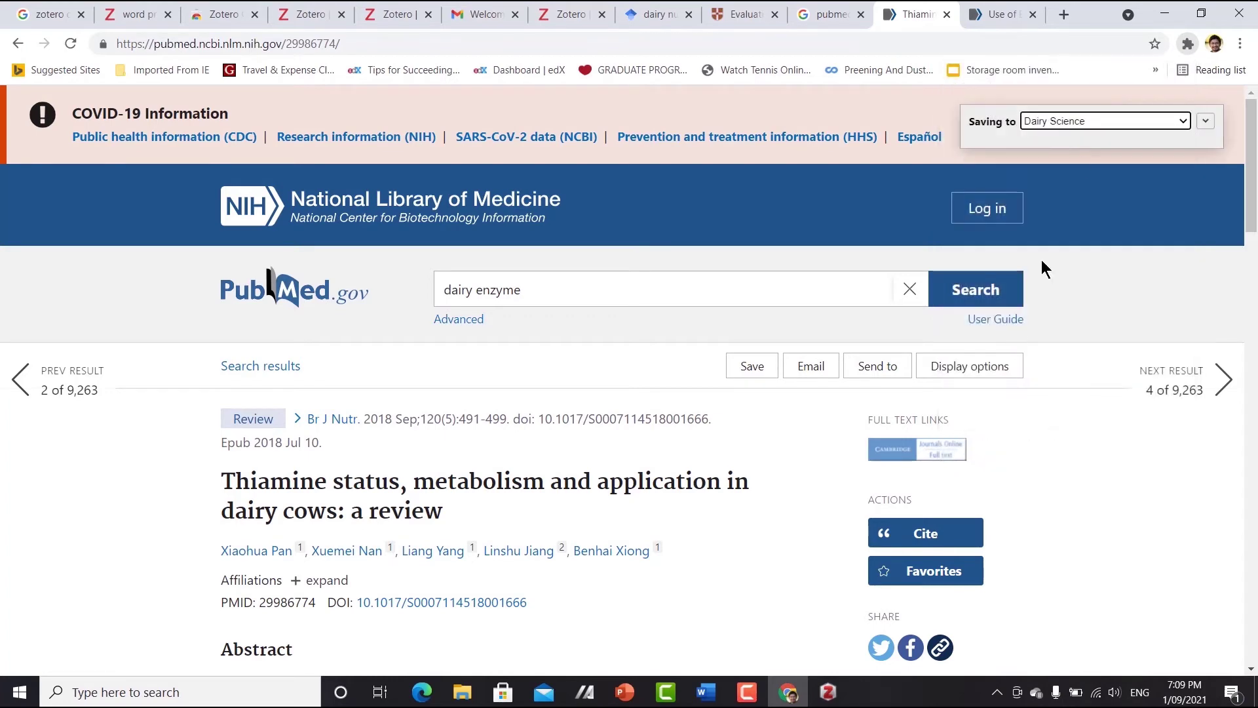
pyautogui.click(1205, 120)
pyautogui.click(1180, 329)
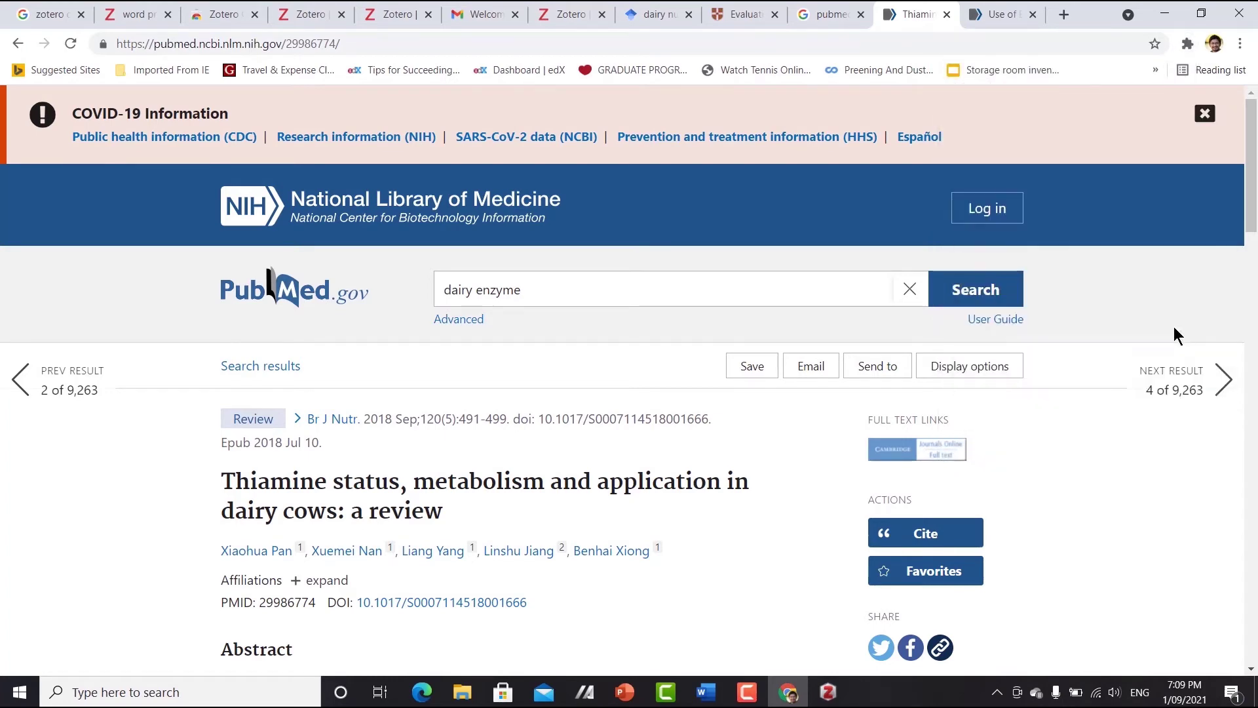
pyautogui.click(828, 699)
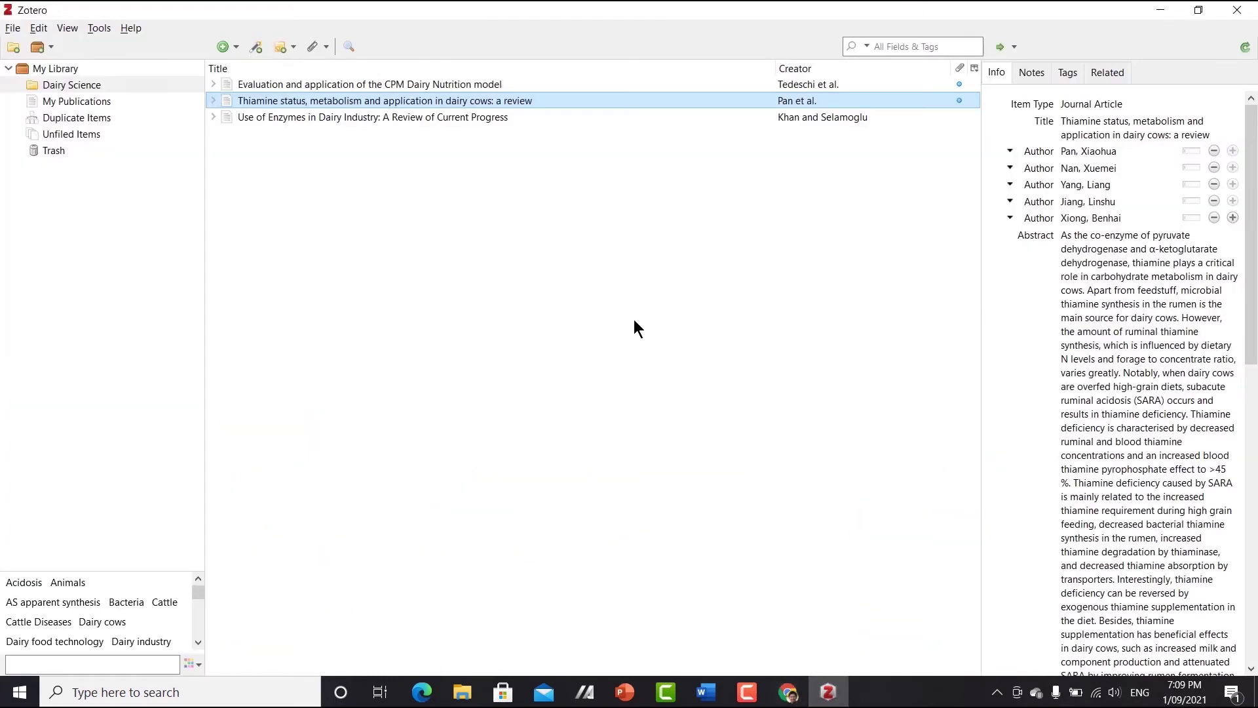
# - Select the CPM Dairy Nutrition model item and expand its author list to all eight authors
pyautogui.click(496, 86)
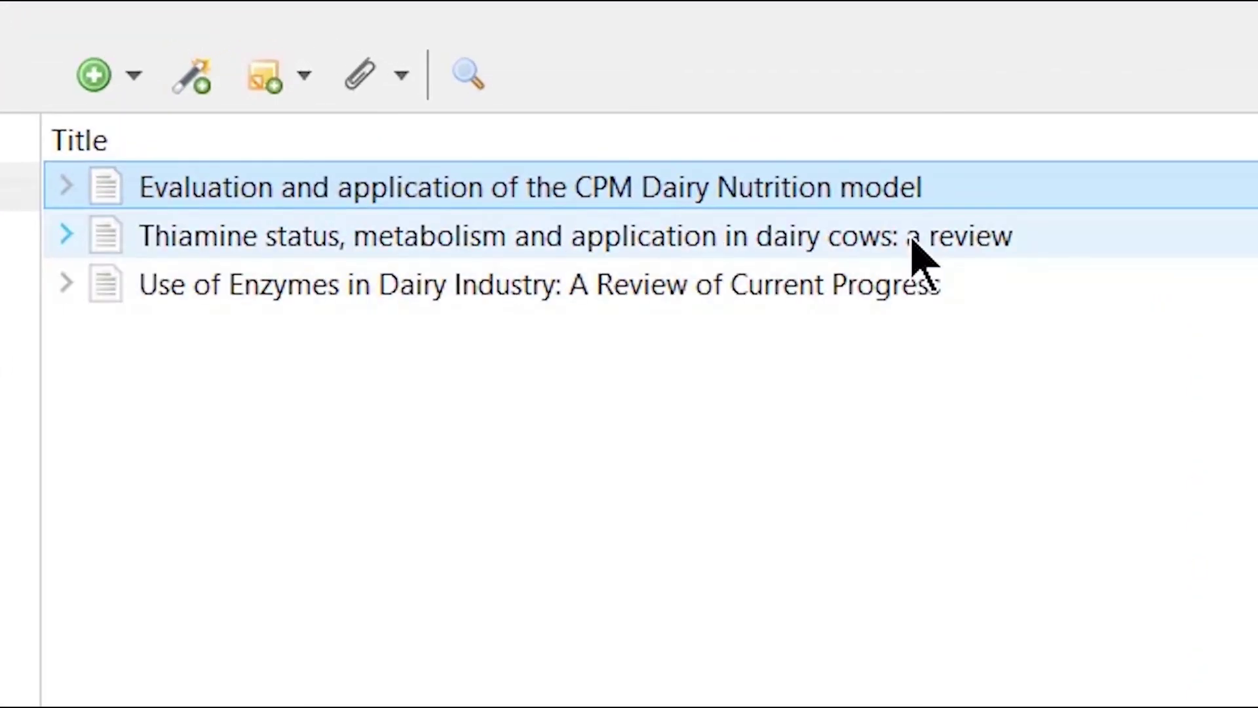
pyautogui.keyDown('shift'); pyautogui.click(502, 118); pyautogui.keyUp('shift')
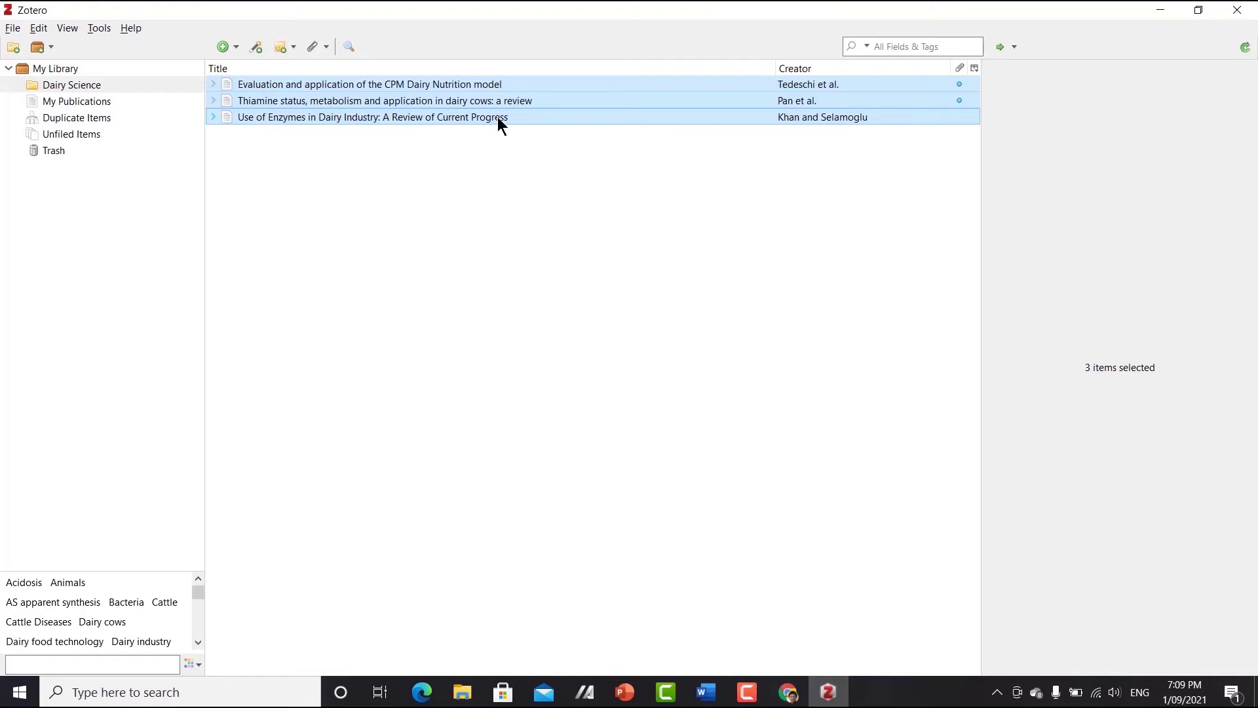
pyautogui.click(463, 89)
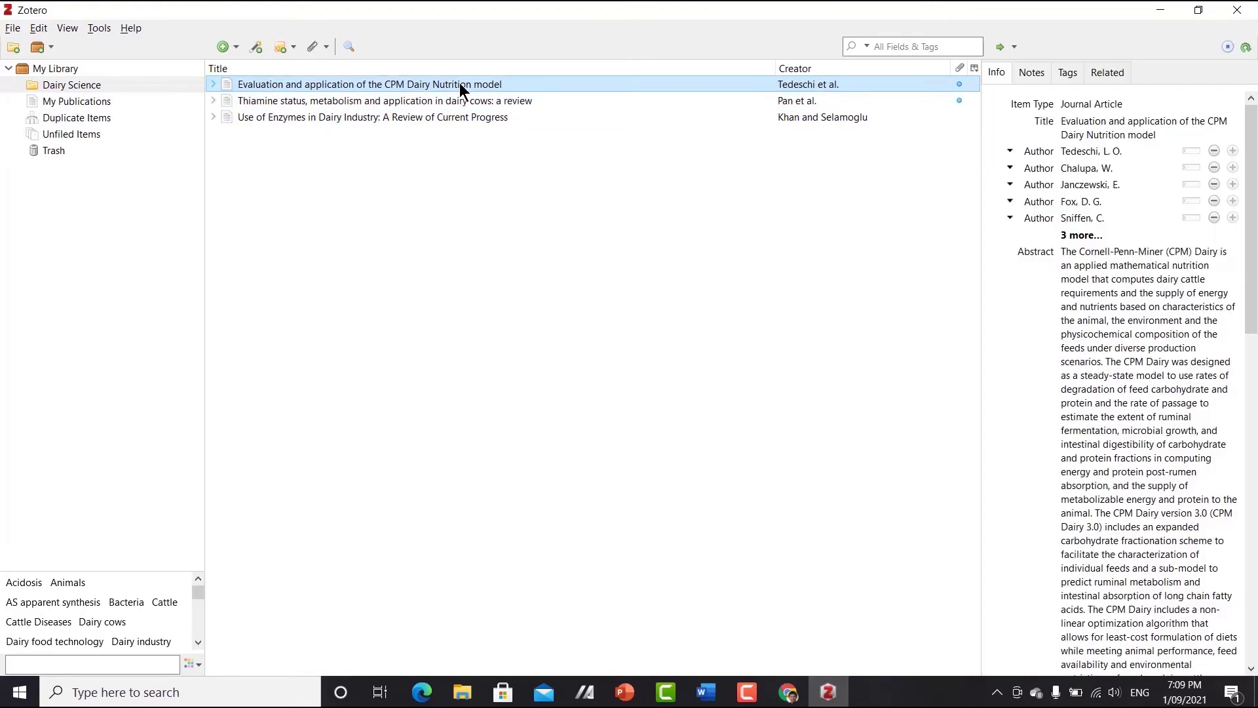
pyautogui.click(1104, 268)
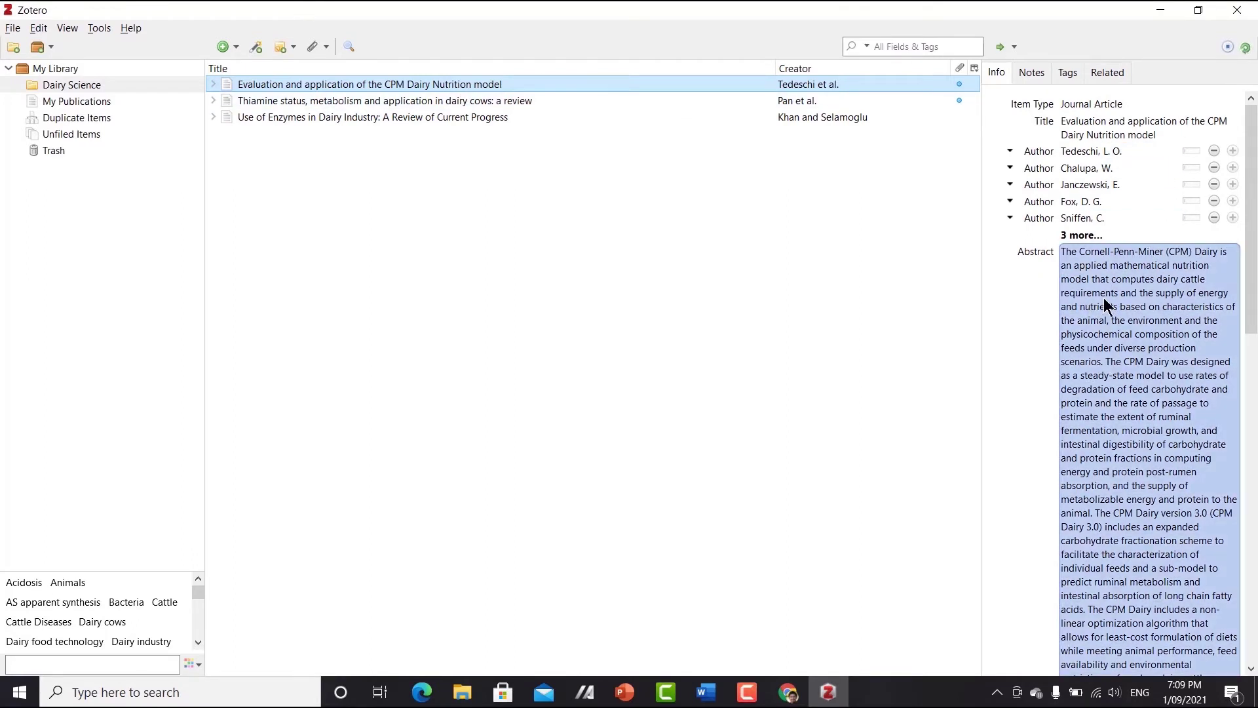
pyautogui.press('Escape')
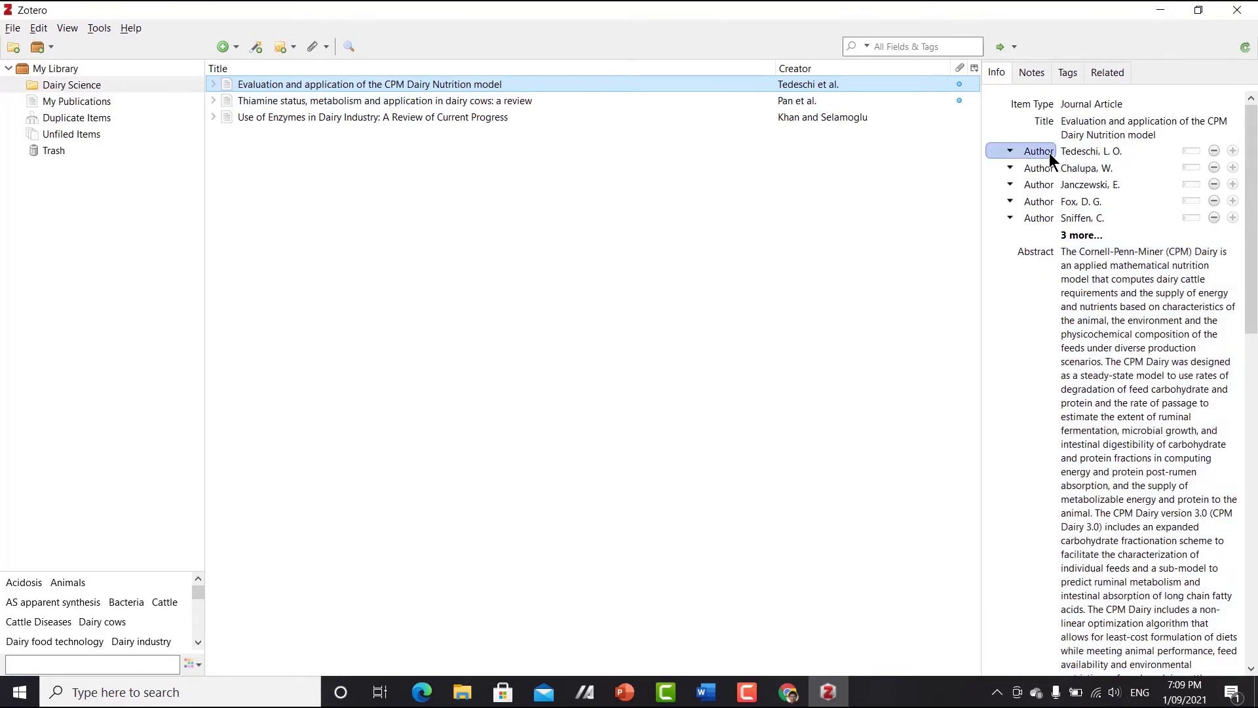
pyautogui.click(1062, 234)
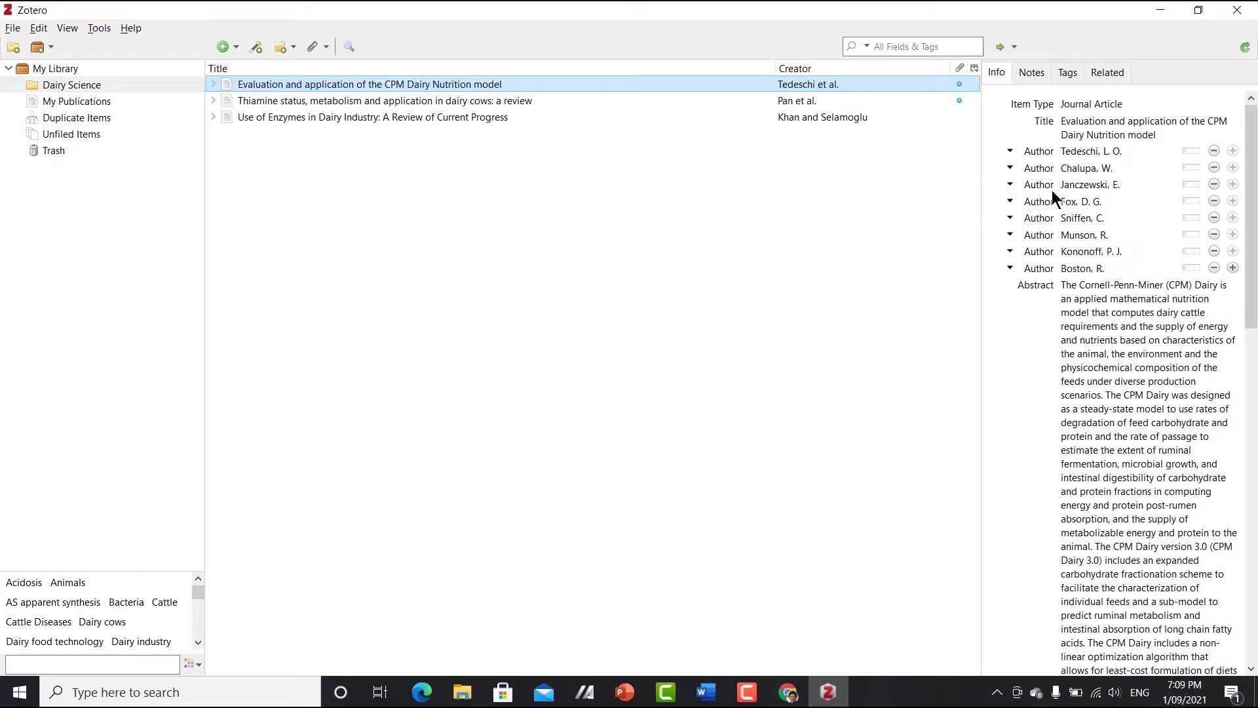
pyautogui.click(1158, 339)
# - Inspect the CPM article's title, abstract, publication and volume fields in the Info pane
pyautogui.click(1147, 235)
pyautogui.click(1135, 135)
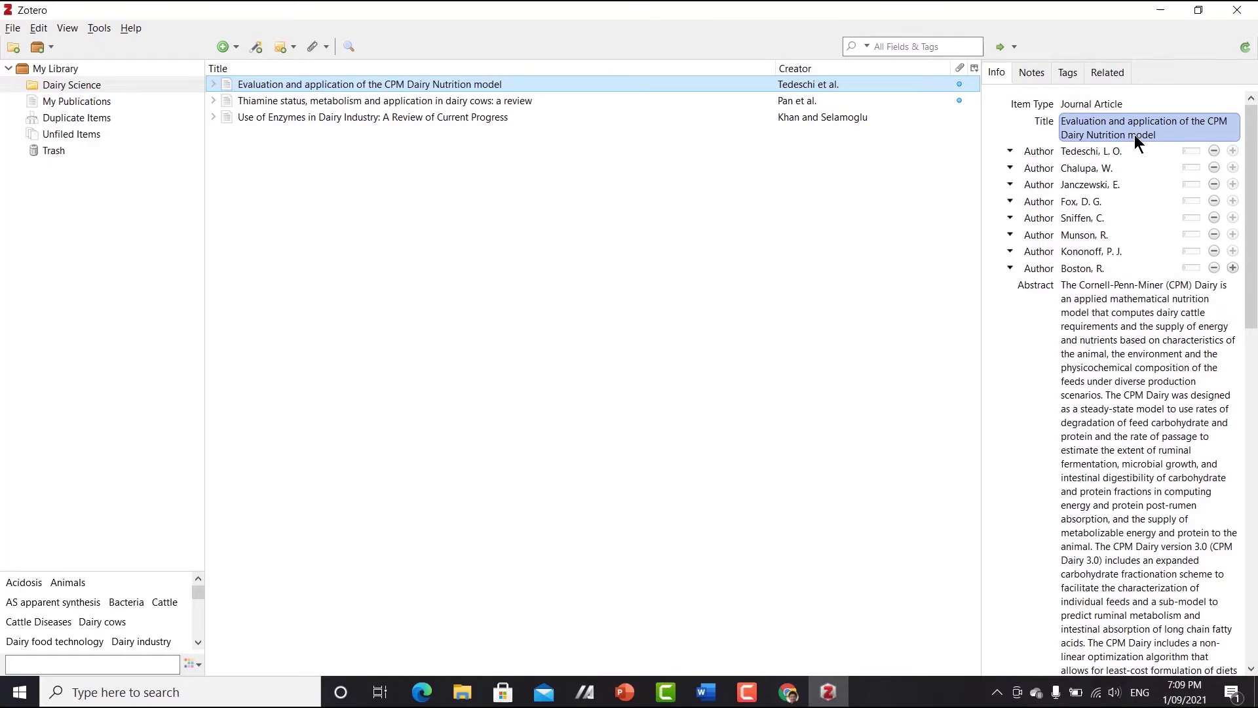
pyautogui.click(1150, 270)
pyautogui.scroll(-10, 1151, 271)
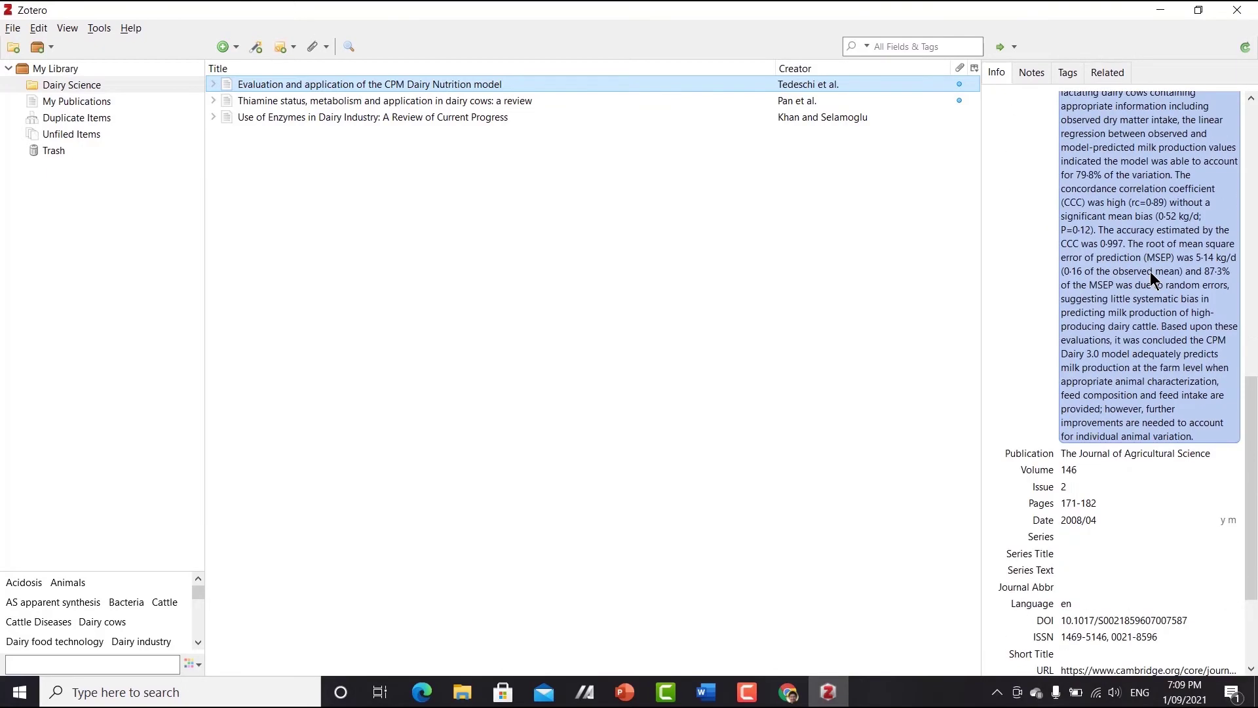
pyautogui.click(1116, 453)
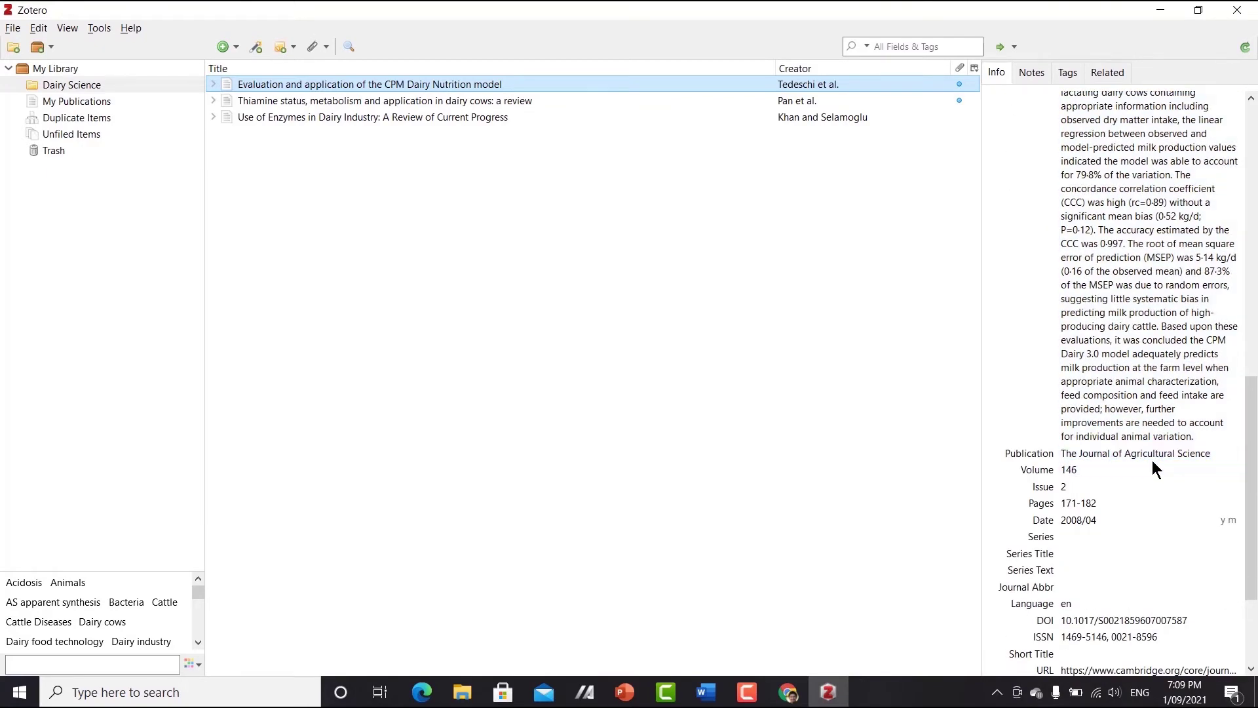
pyautogui.click(1076, 474)
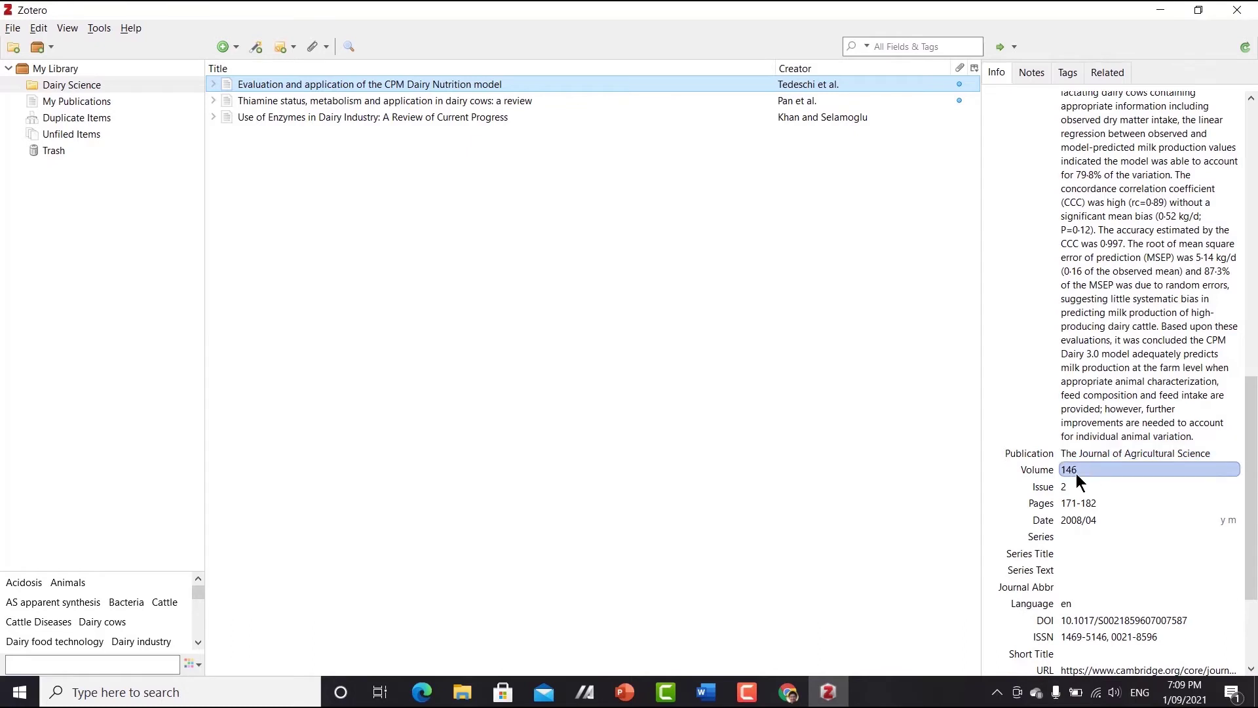
pyautogui.press('Escape')
# - Check the article's volume, issue, date, pages, URL and ISSN fields
pyautogui.click(1078, 471)
pyautogui.click(1074, 488)
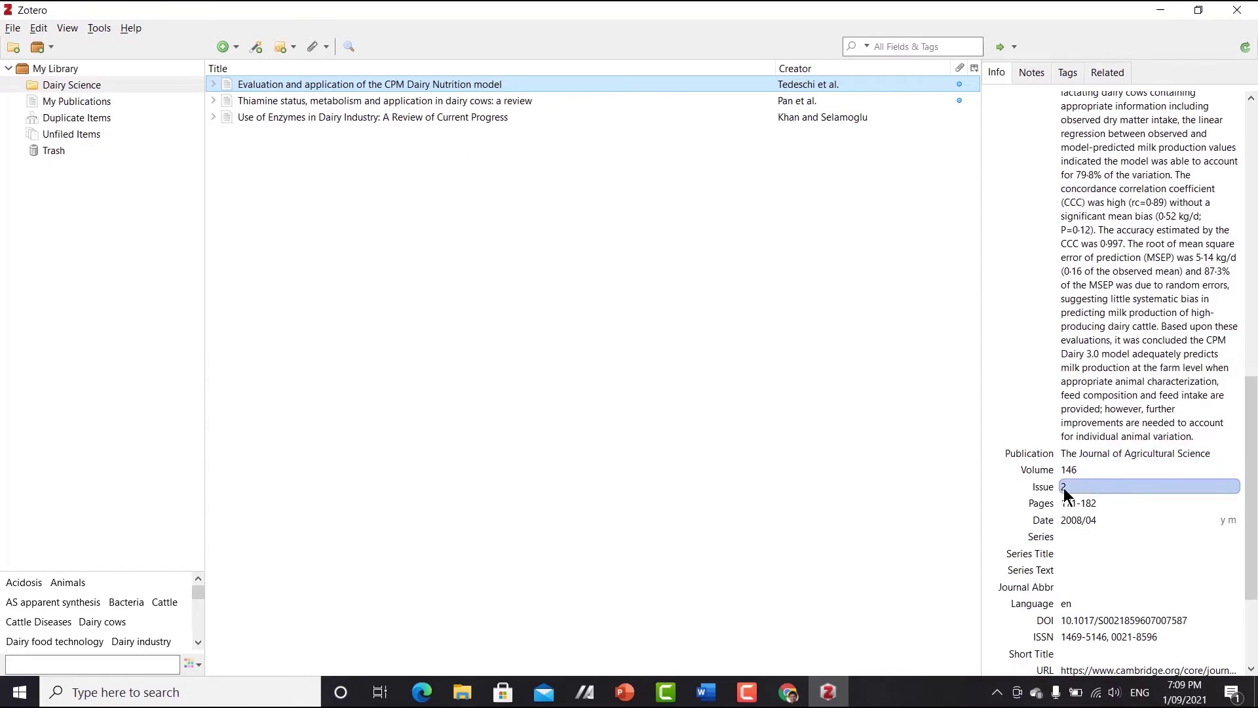
pyautogui.click(1075, 519)
pyautogui.click(1079, 501)
pyautogui.click(1090, 521)
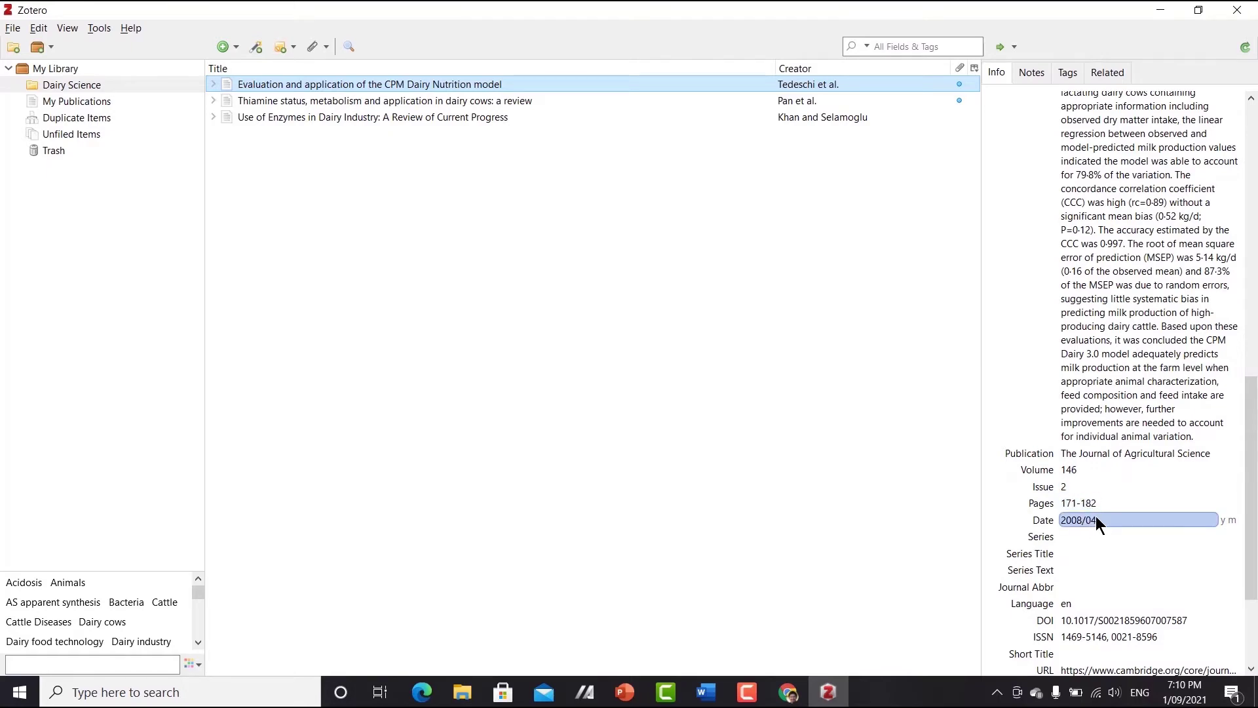
pyautogui.scroll(-4, 1096, 516)
pyautogui.click(1095, 517)
pyautogui.click(1134, 470)
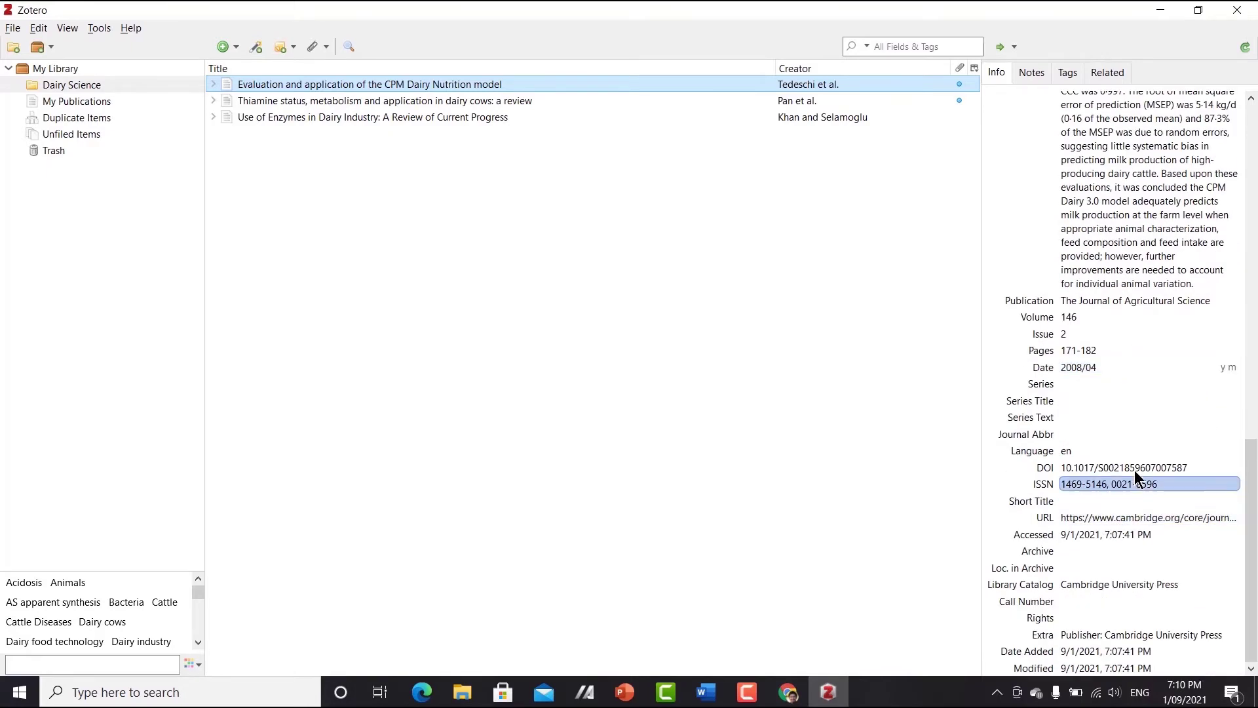
pyautogui.scroll(2, 1132, 469)
pyautogui.click(1131, 469)
# - Change the publication to 'Journal of Dairy Science' and the volume from 146 to 150
pyautogui.click(1127, 387)
pyautogui.click(1127, 386)
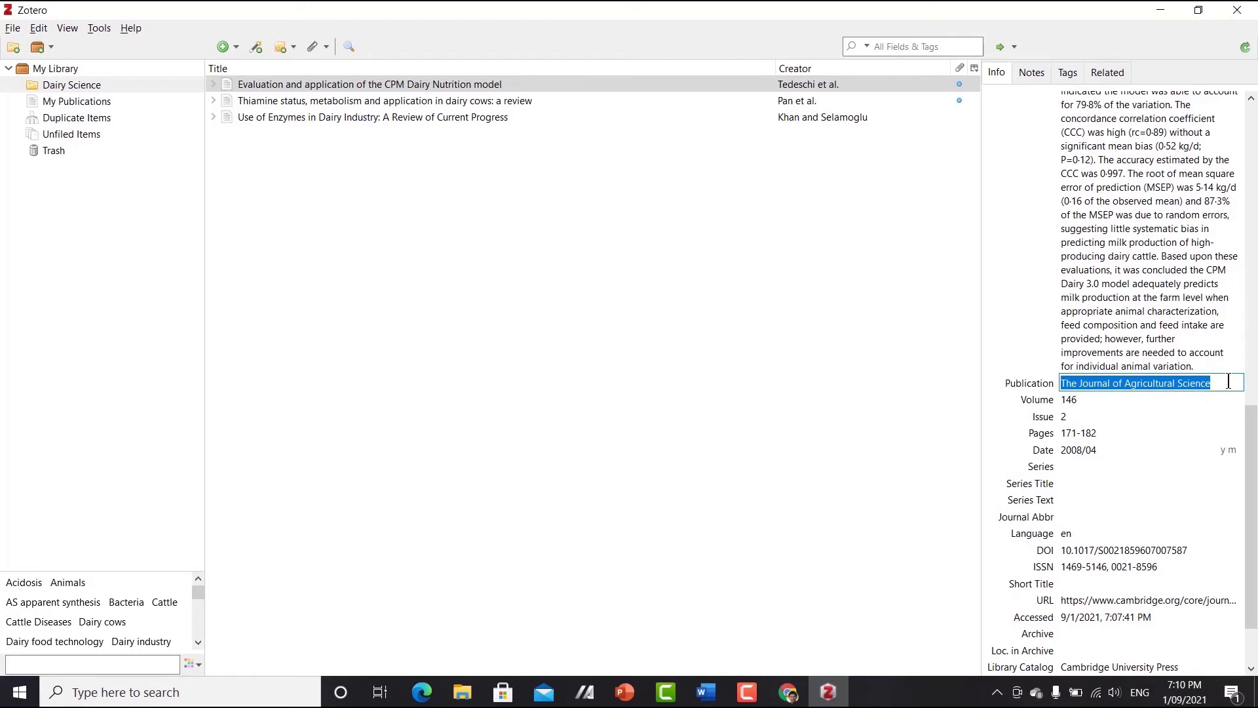
pyautogui.press('BackSpace')
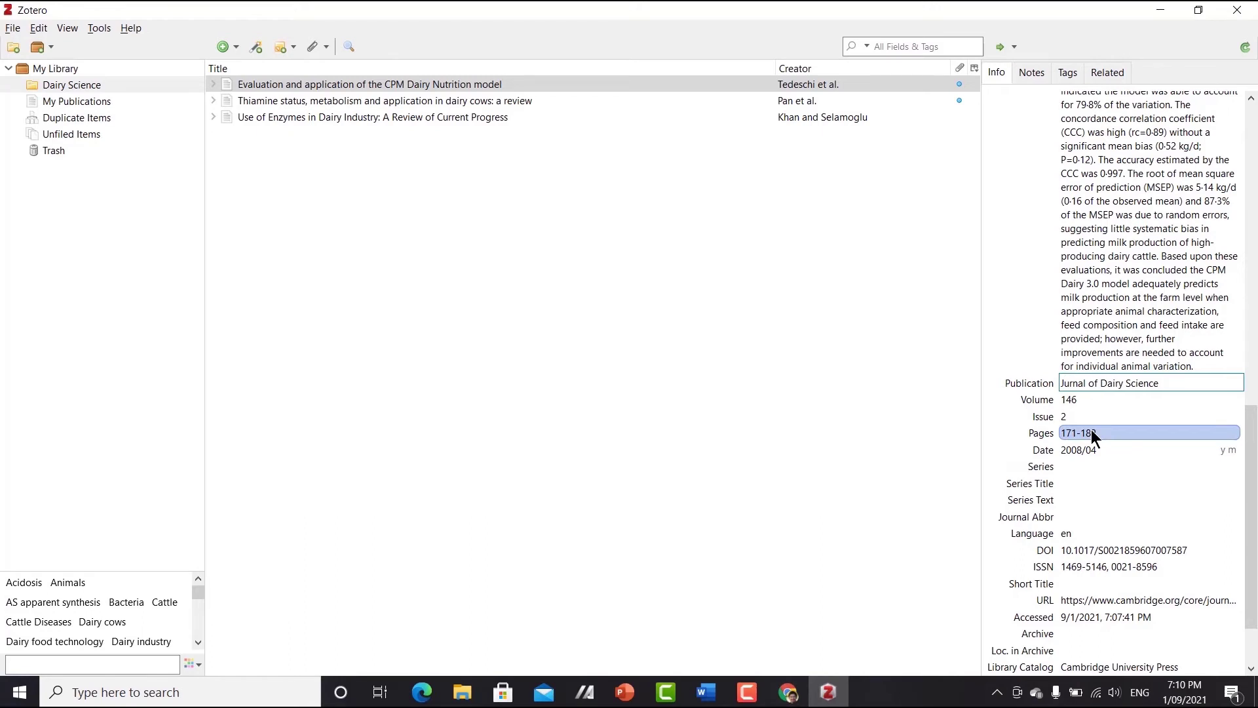
pyautogui.click(886, 398)
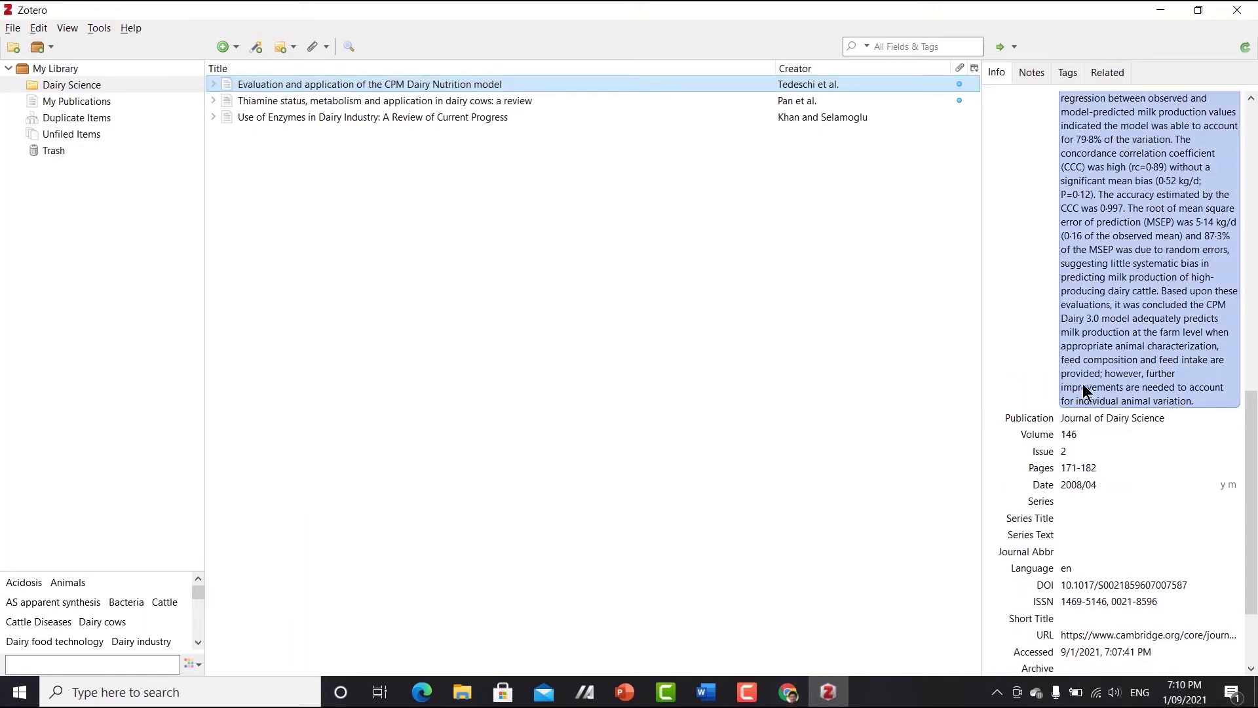
pyautogui.click(1106, 437)
pyautogui.write('150')
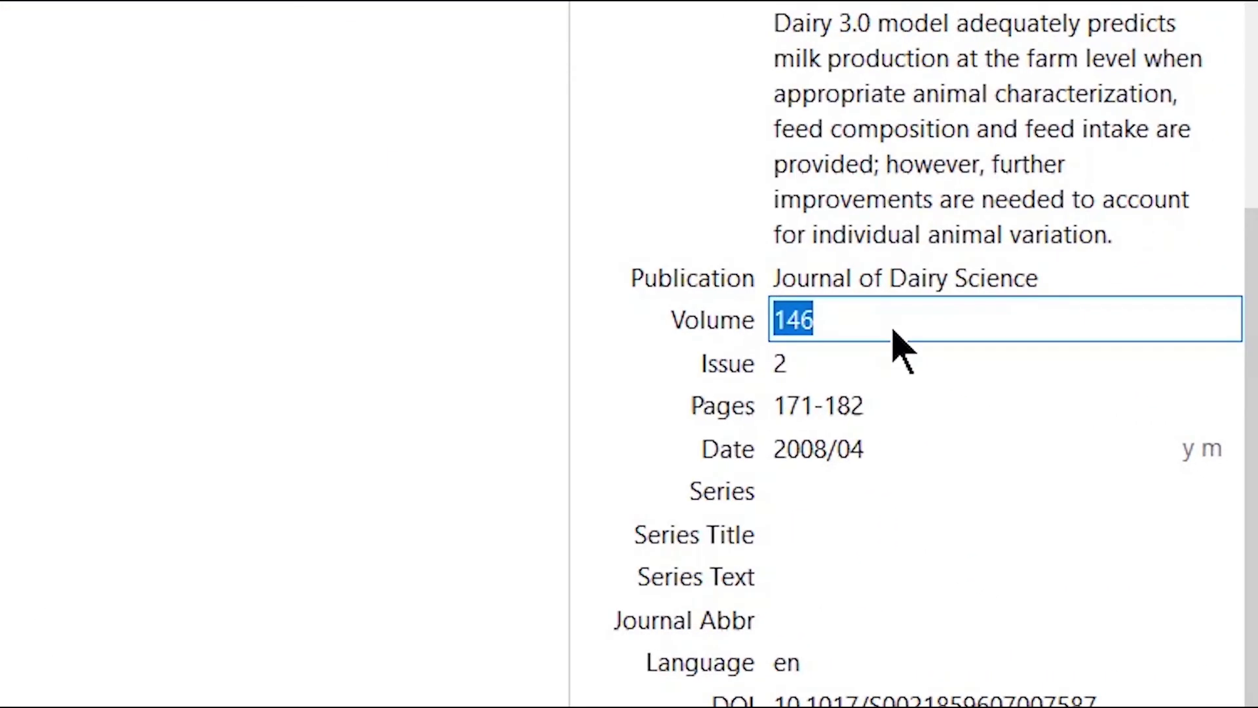
pyautogui.click(429, 446)
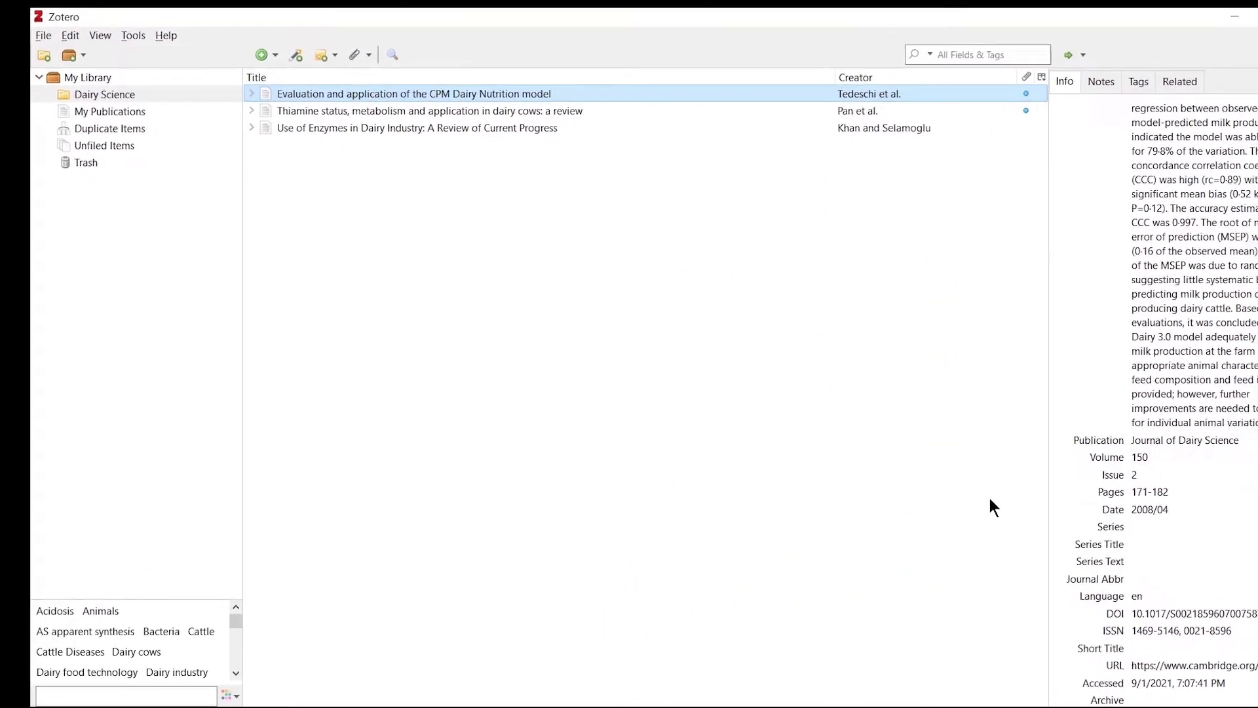
# - Select the thiamine dairy cows review and open one of its fields
pyautogui.click(511, 102)
pyautogui.click(1190, 418)
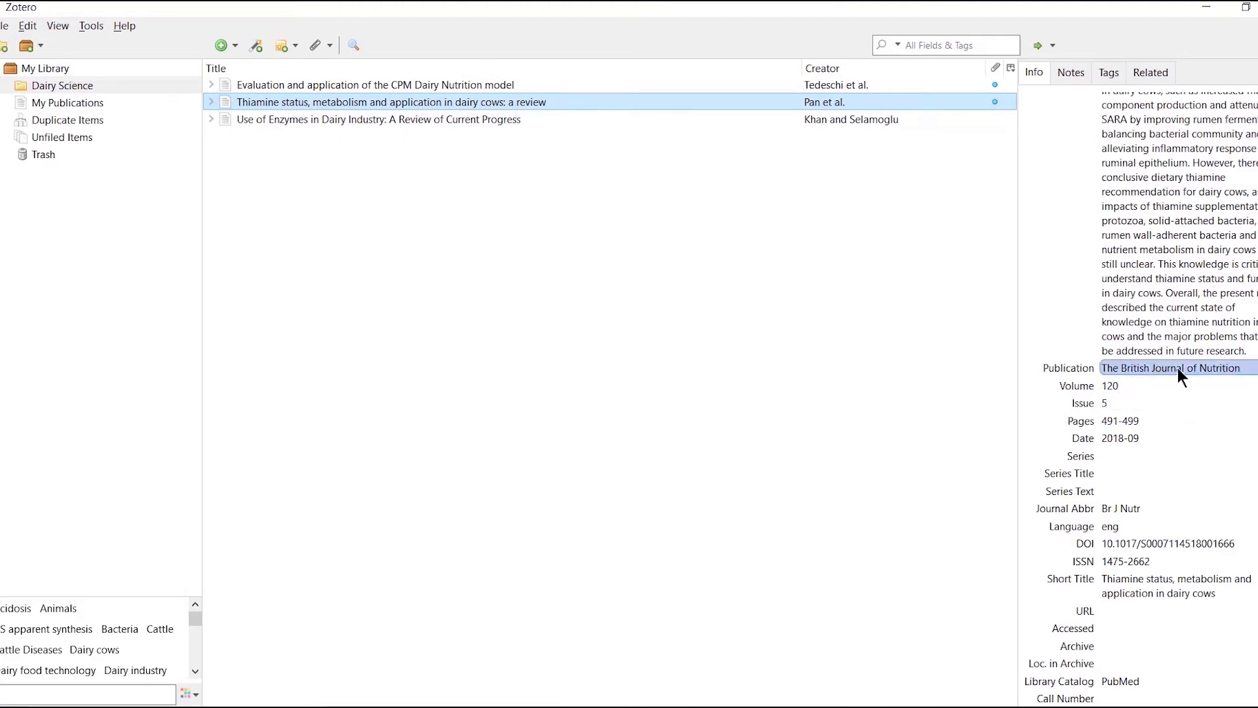
pyautogui.scroll(15, 1178, 367)
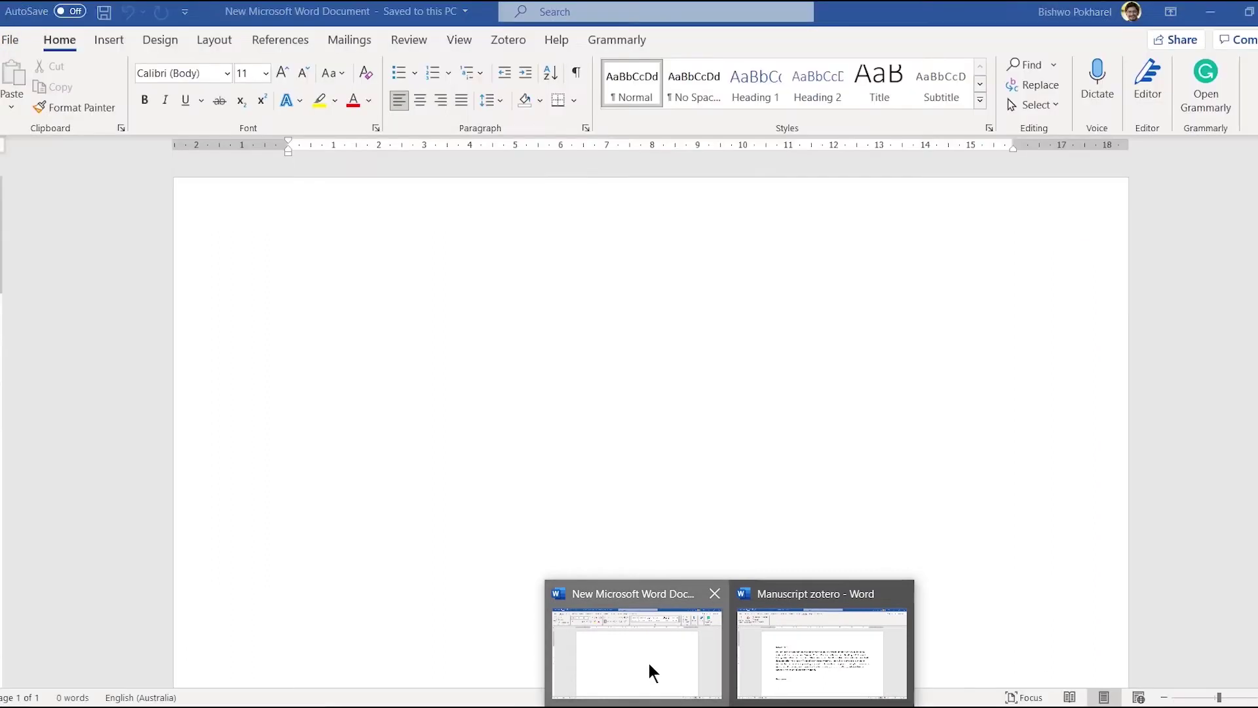
# - In the new Word document, type 'Introduction' and 'References' headings with blank lines between
pyautogui.click(649, 668)
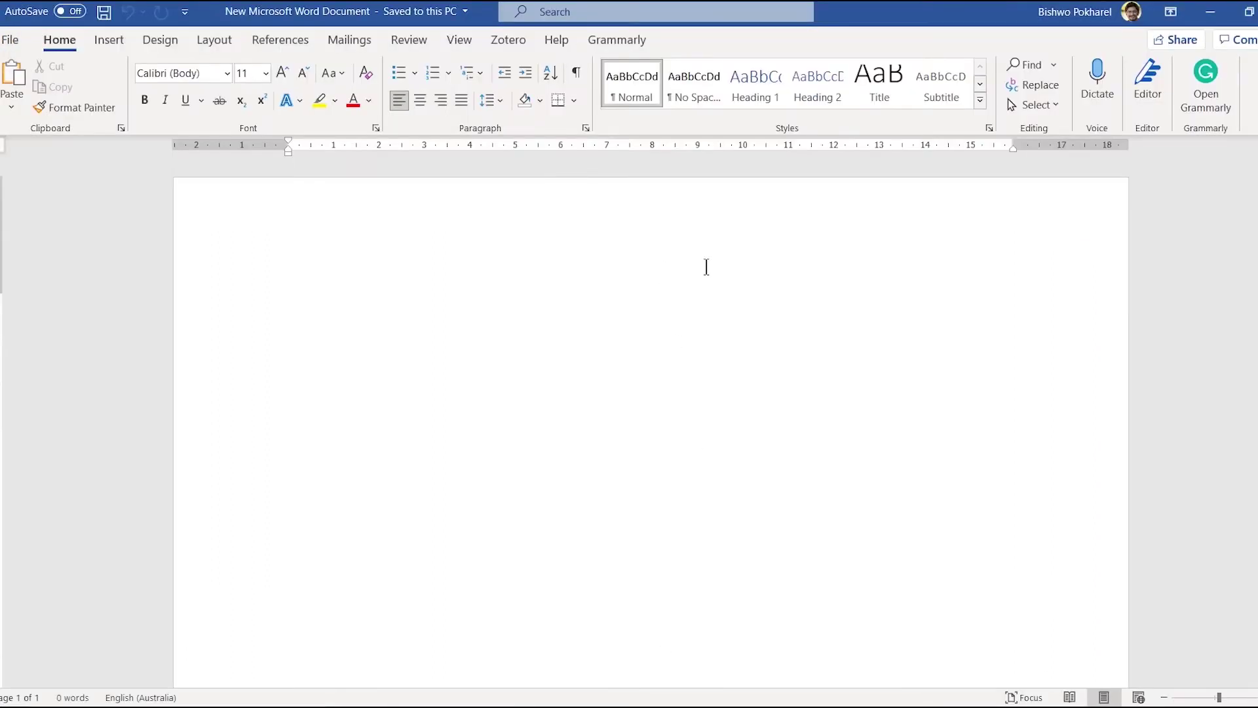
pyautogui.write('Int')
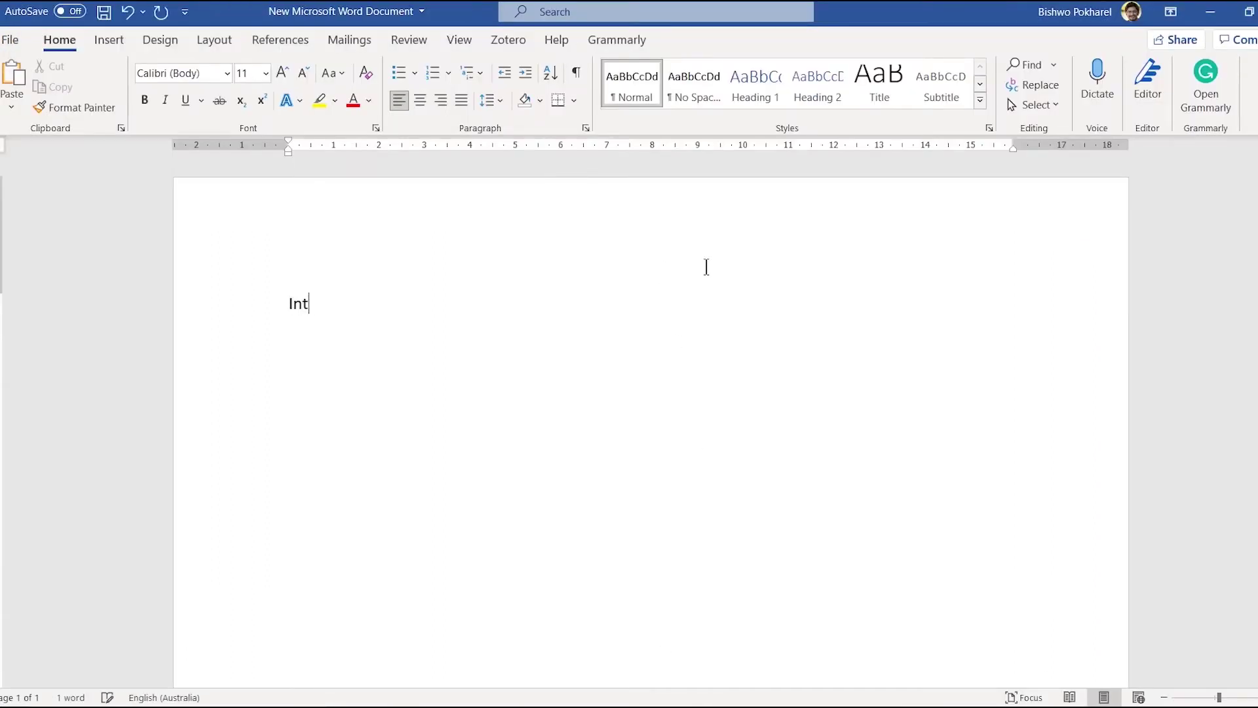
pyautogui.write('roduction')
pyautogui.press('Return')
pyautogui.press('Return')
pyautogui.press('Return')
pyautogui.press('Return')
pyautogui.write('References')
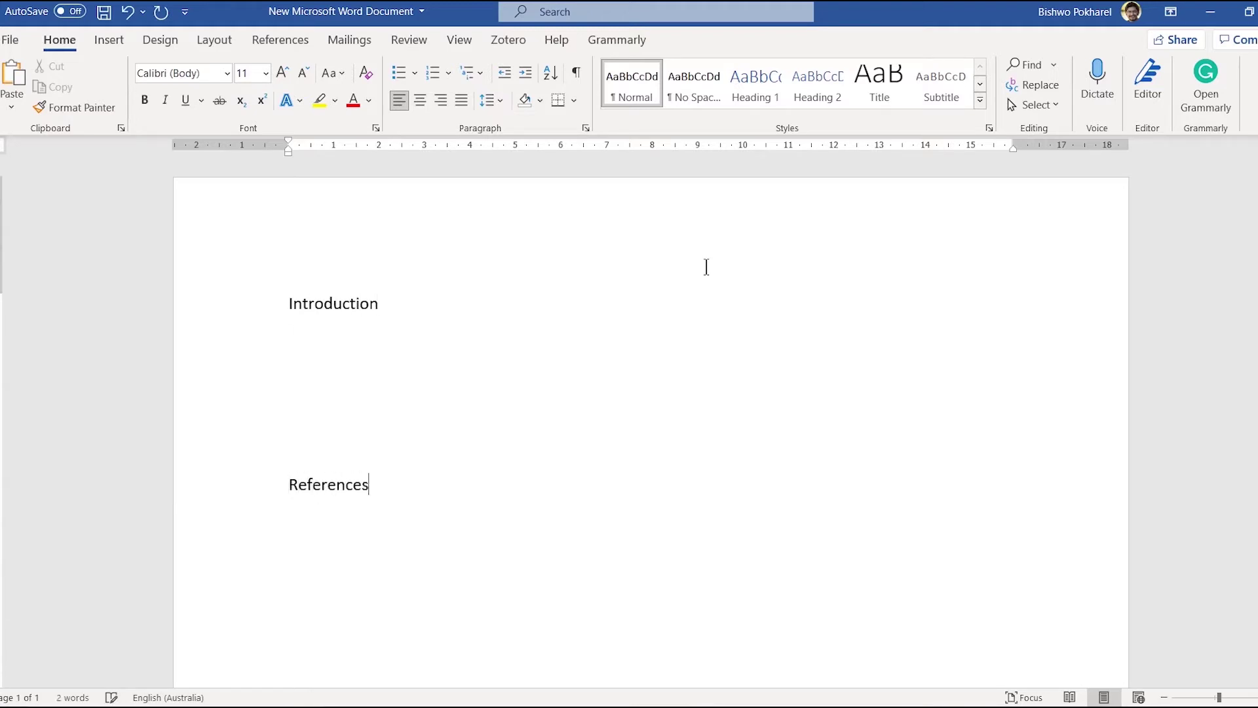
pyautogui.click(367, 333)
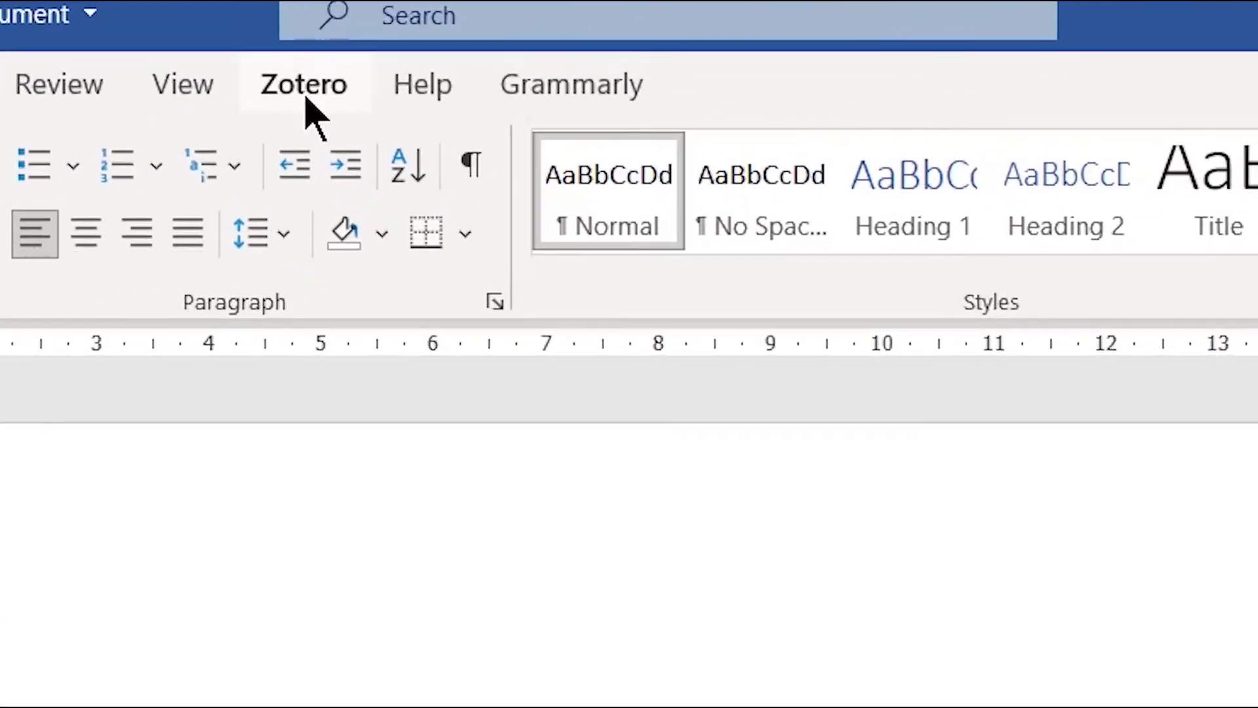
# - Show the Zotero ribbon tools, highlight the References heading, and open Document Preferences
pyautogui.click(305, 92)
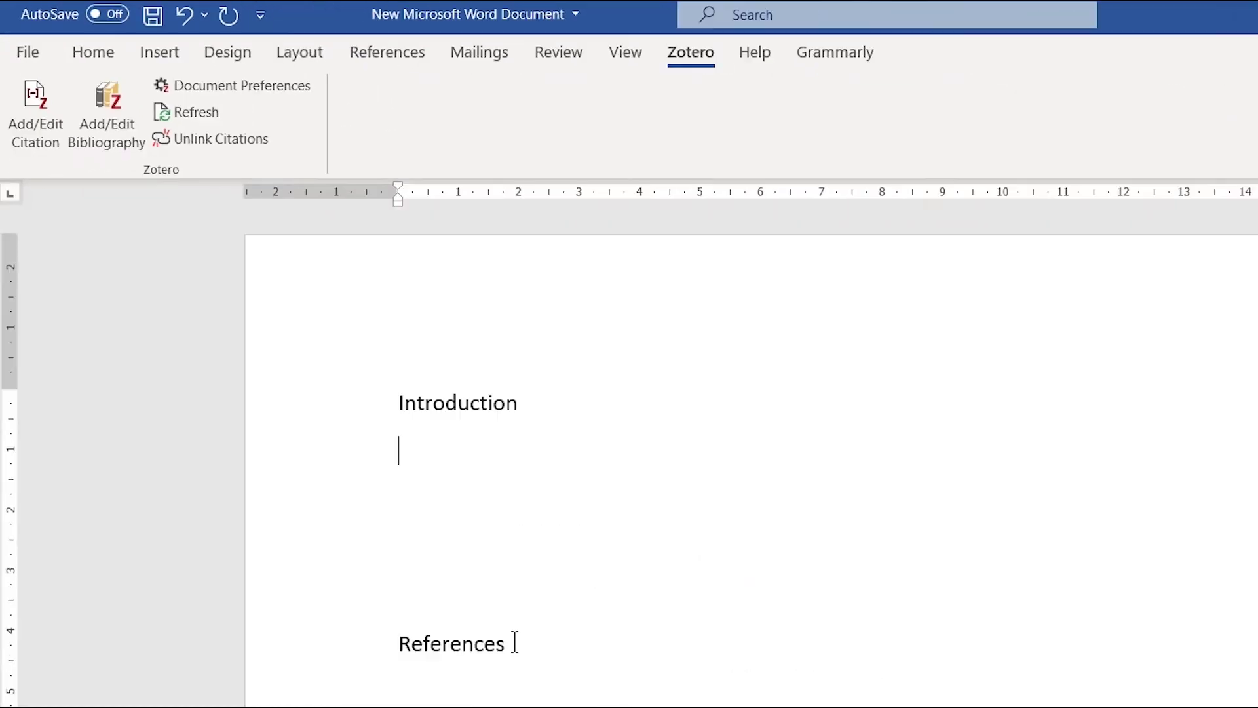
pyautogui.moveTo(515, 642); pyautogui.dragTo(370, 643)
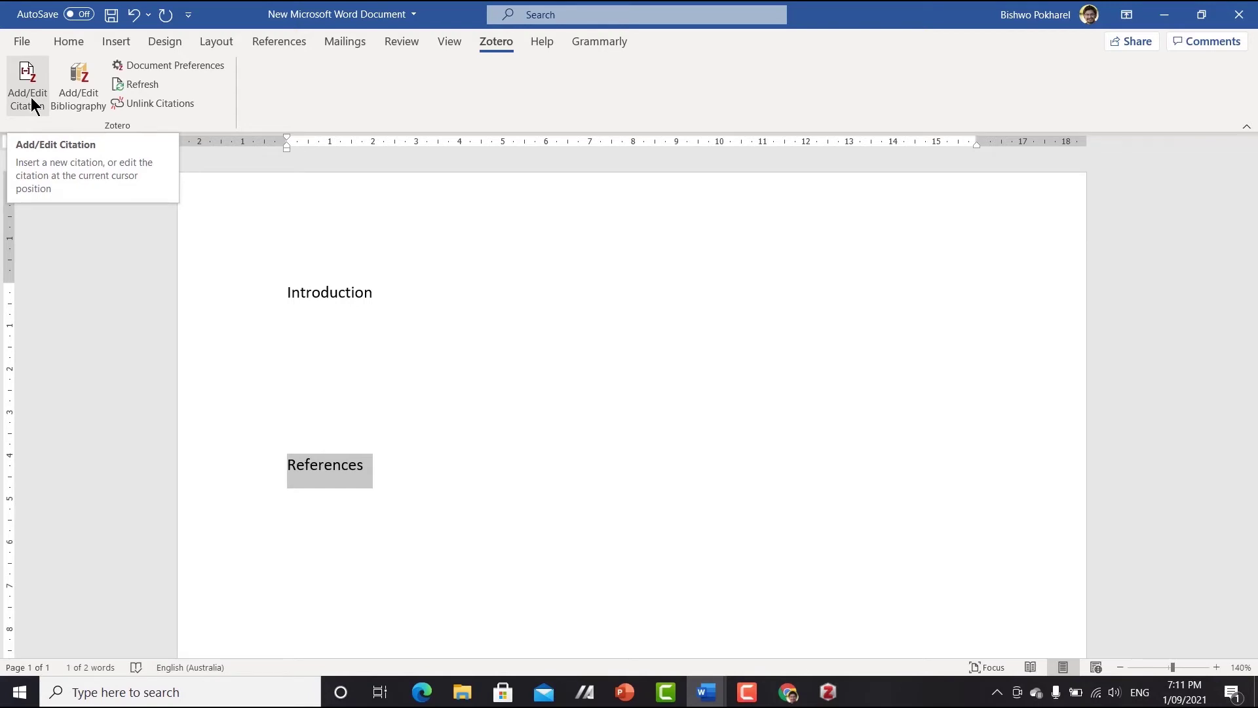
pyautogui.click(169, 68)
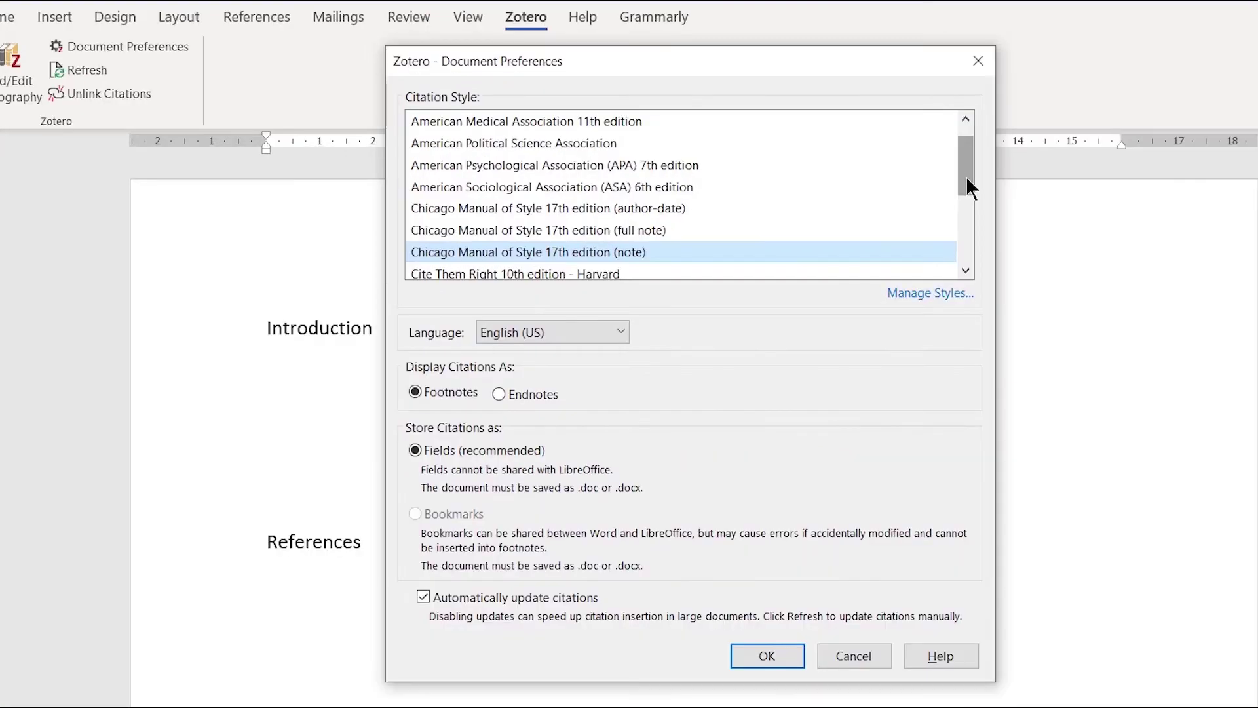
# - Pick American Psychological Association (APA) 7th edition as the citation style and confirm
pyautogui.moveTo(850, 165); pyautogui.dragTo(851, 153)
pyautogui.moveTo(967, 169); pyautogui.dragTo(960, 217)
pyautogui.scroll(-1, 707, 237)
pyautogui.scroll(3, 709, 243)
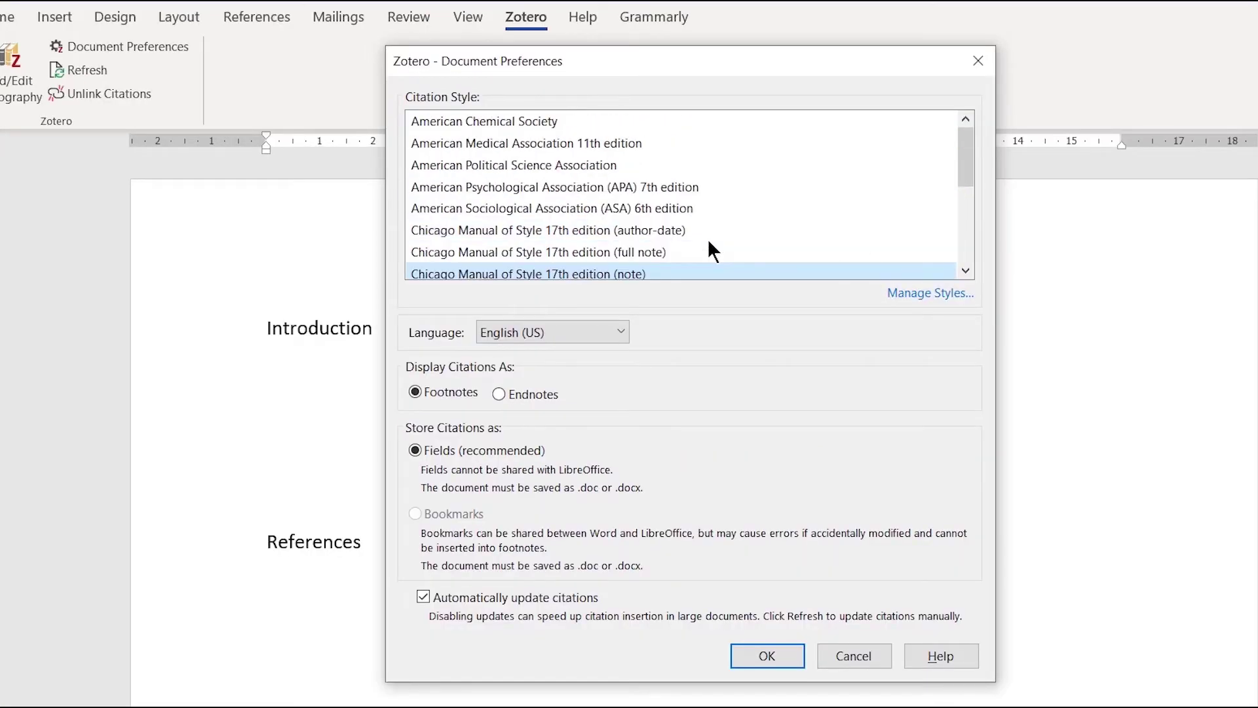
pyautogui.click(659, 189)
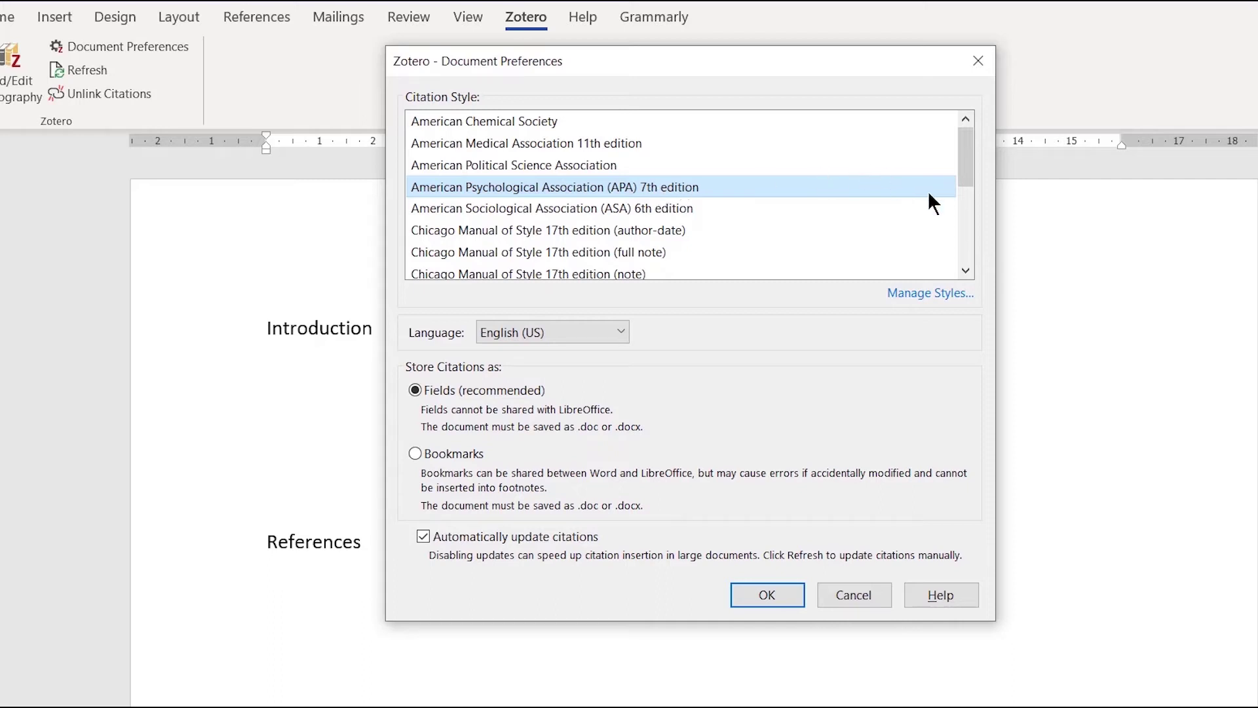
pyautogui.moveTo(961, 173); pyautogui.dragTo(959, 248)
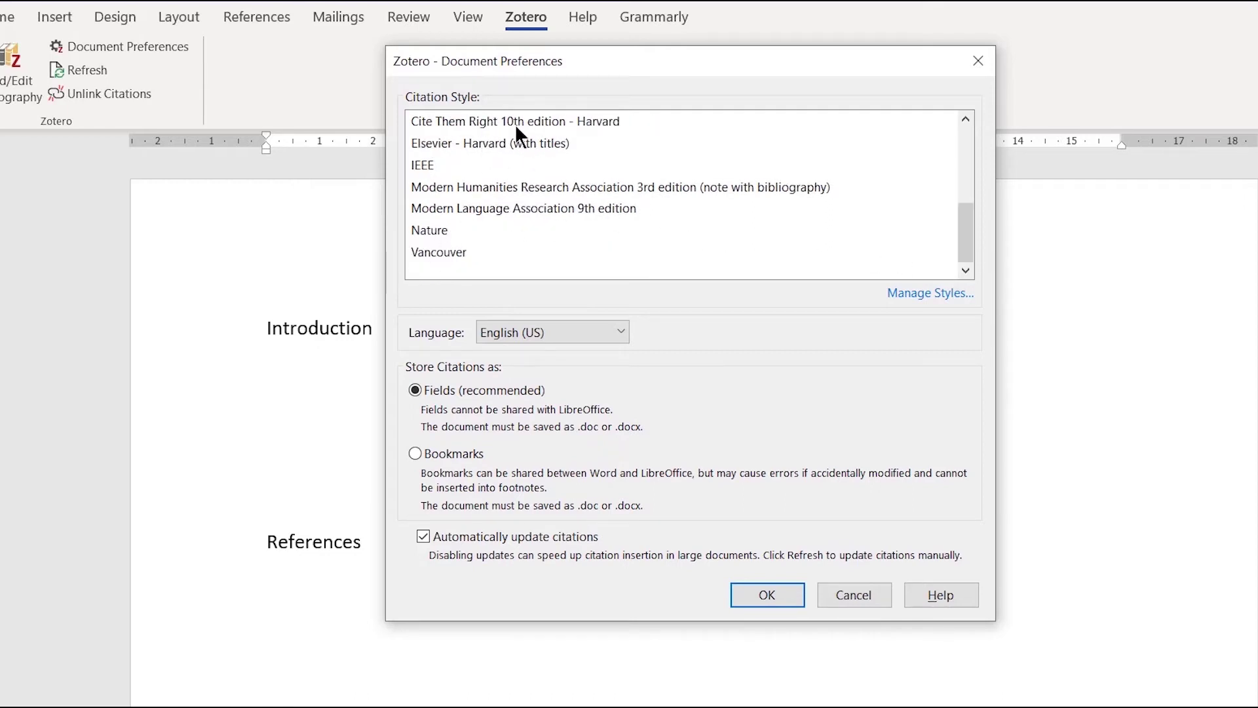
pyautogui.scroll(1, 574, 183)
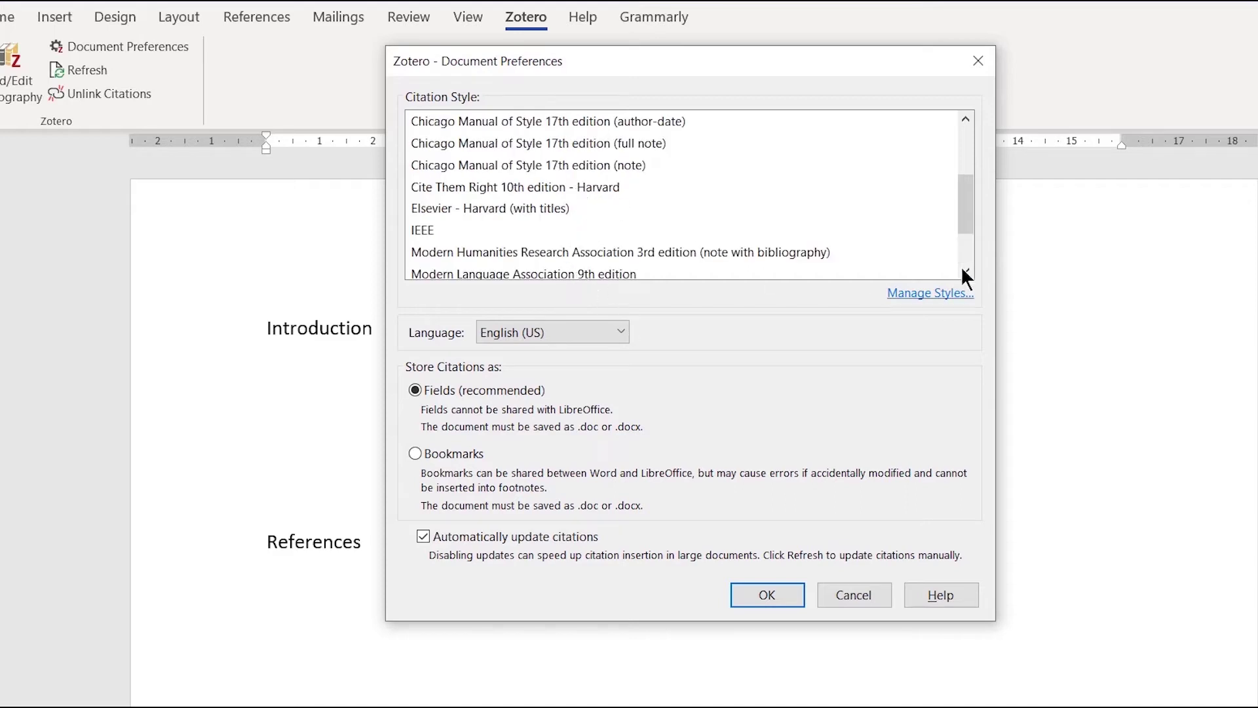
pyautogui.moveTo(963, 218); pyautogui.dragTo(965, 195)
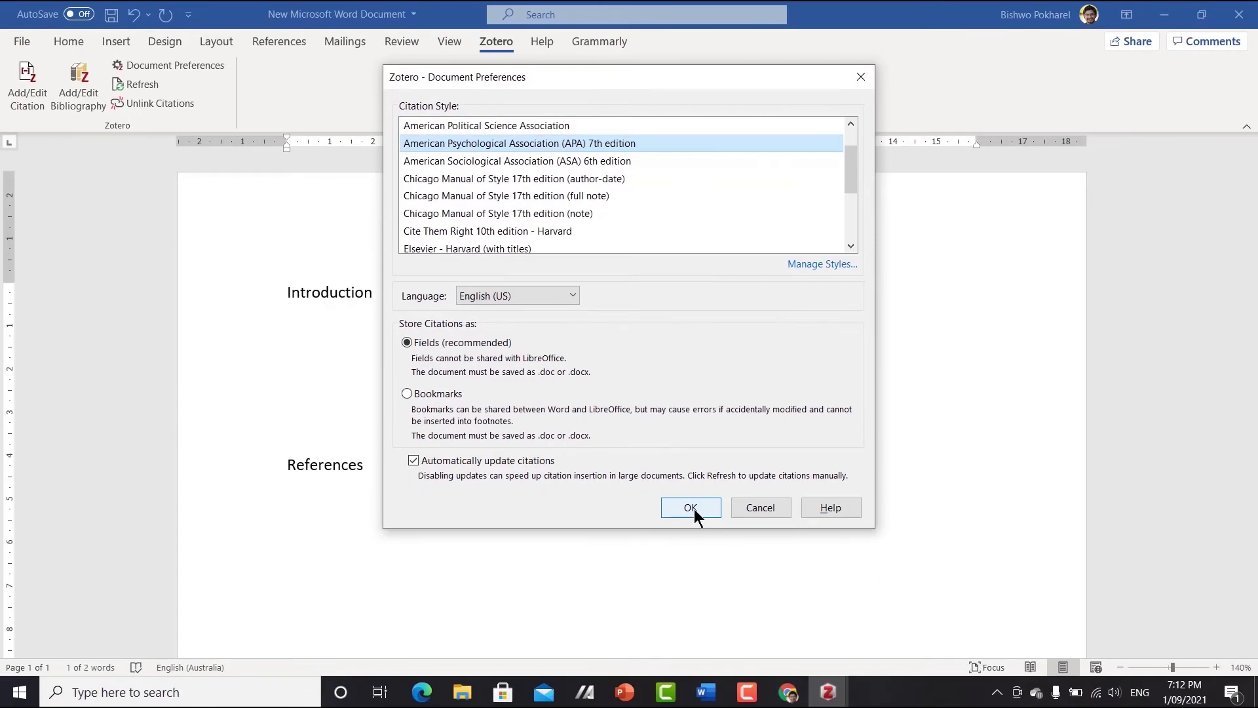
pyautogui.click(767, 594)
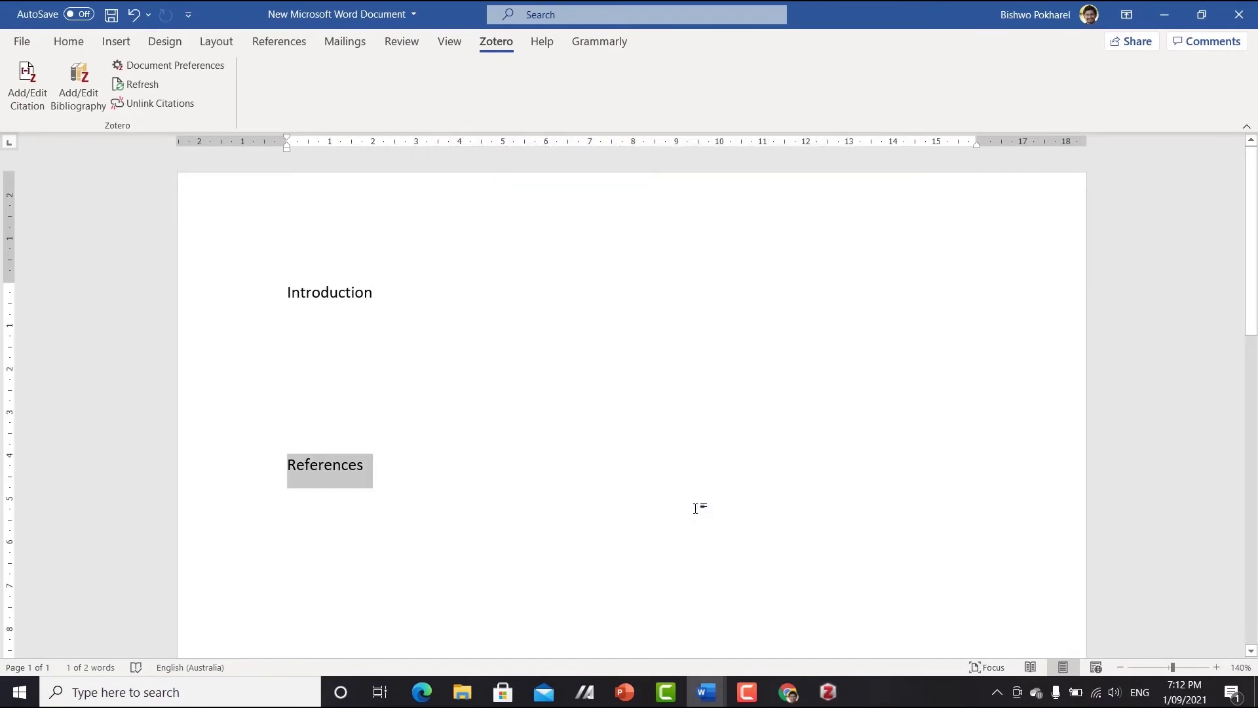
# - Type 'Dairy Science is one of the most popular field of animal science' under Introduction
pyautogui.click(331, 341)
pyautogui.write('Dairy')
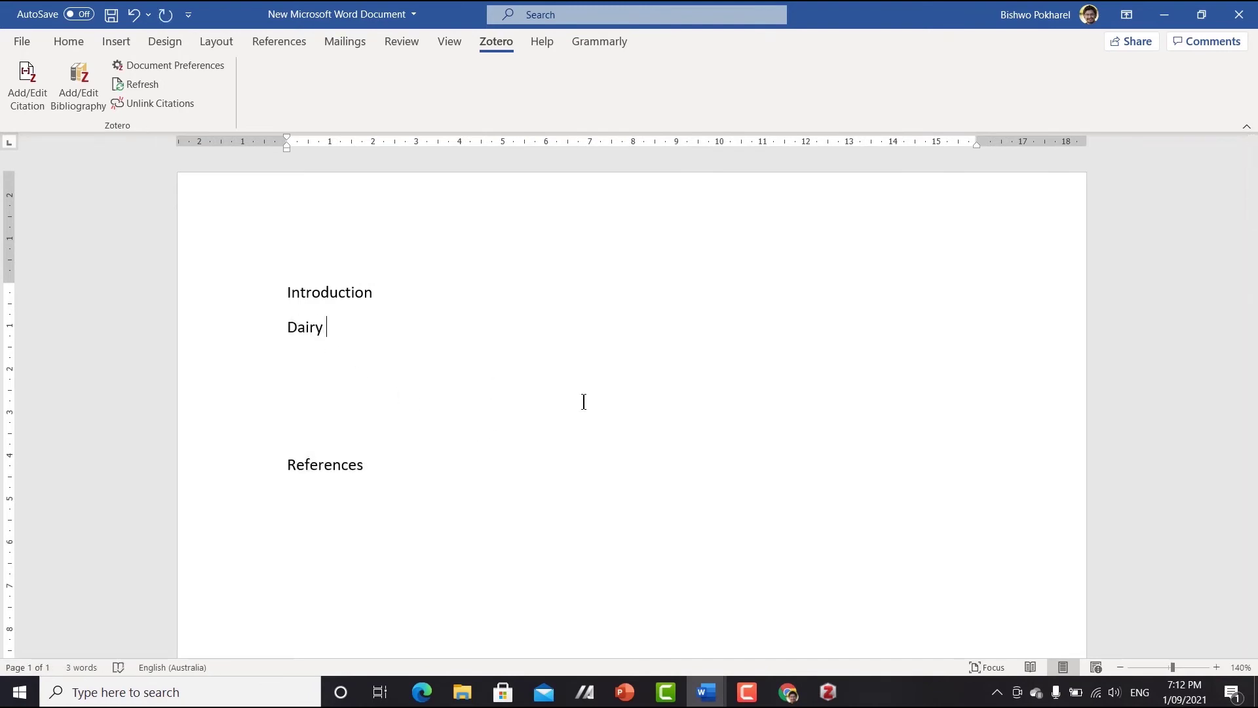
pyautogui.write(' Science is one of the most ')
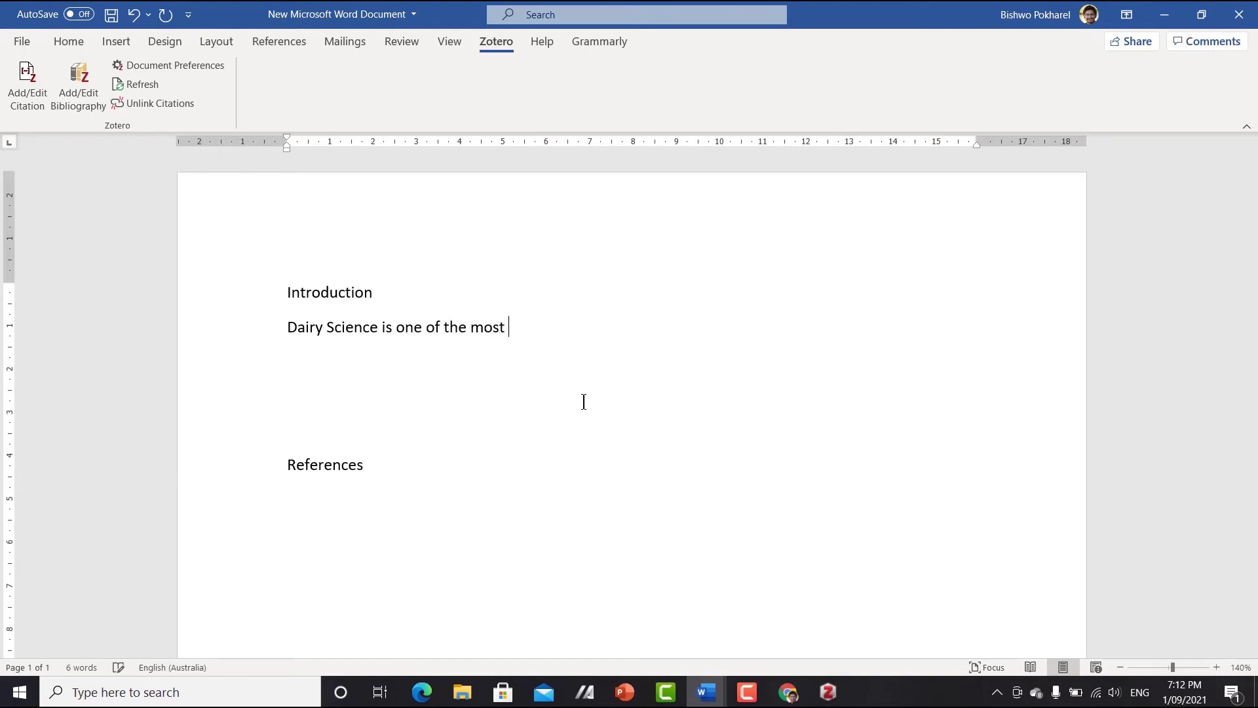
pyautogui.write('popular')
pyautogui.press('BackSpace')
pyautogui.write('r field of animal')
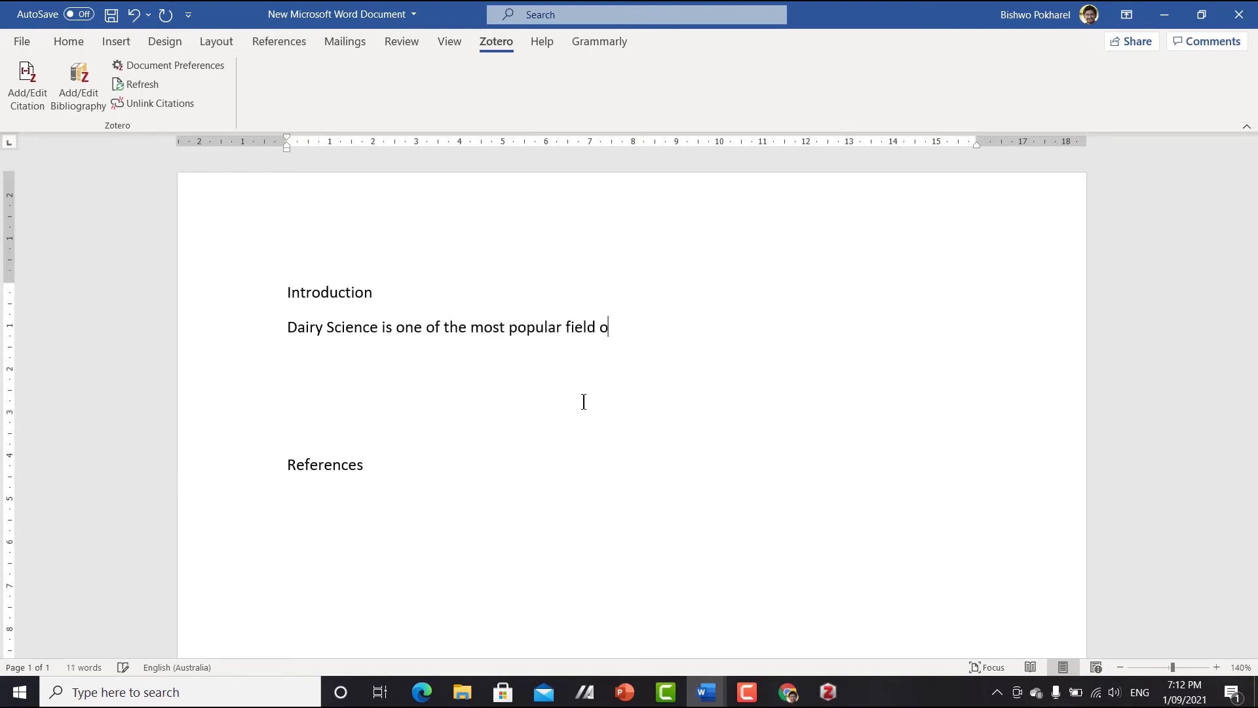
pyautogui.write(' science')
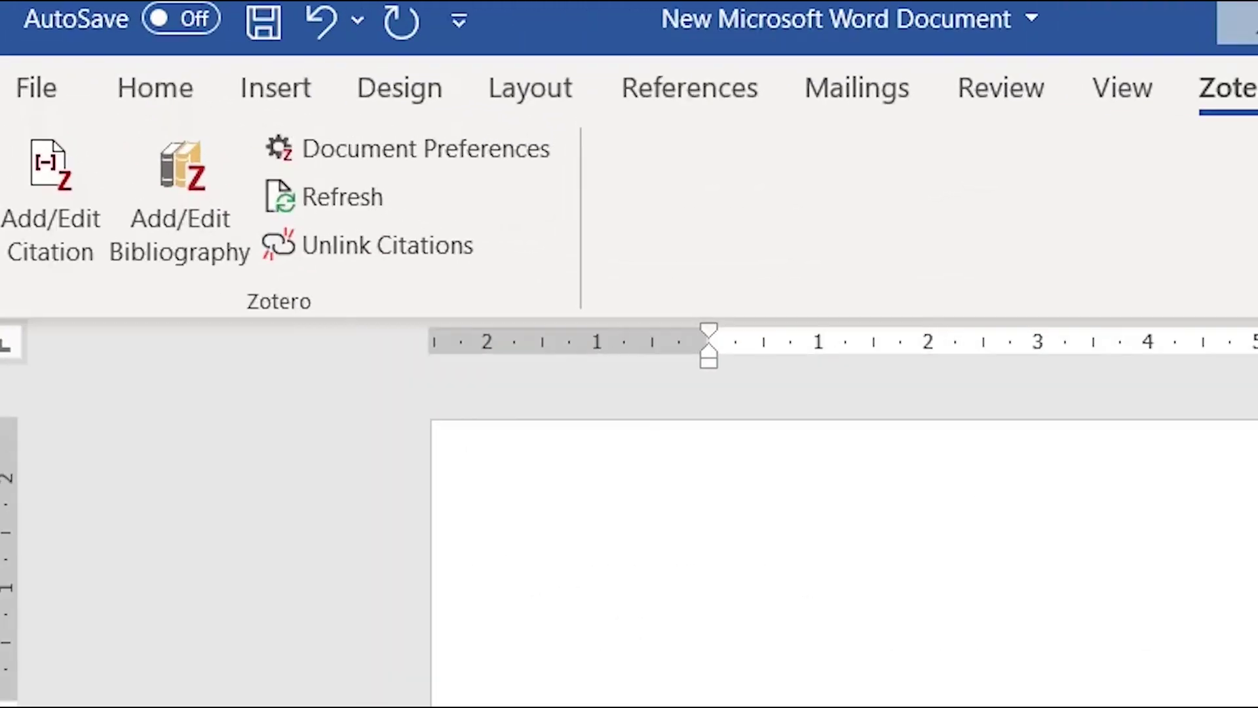
# - Cite the Tedeschi et al. CPM article via the classic picker, giving (Tedeschi et al., 2008), then add a period
pyautogui.click(59, 211)
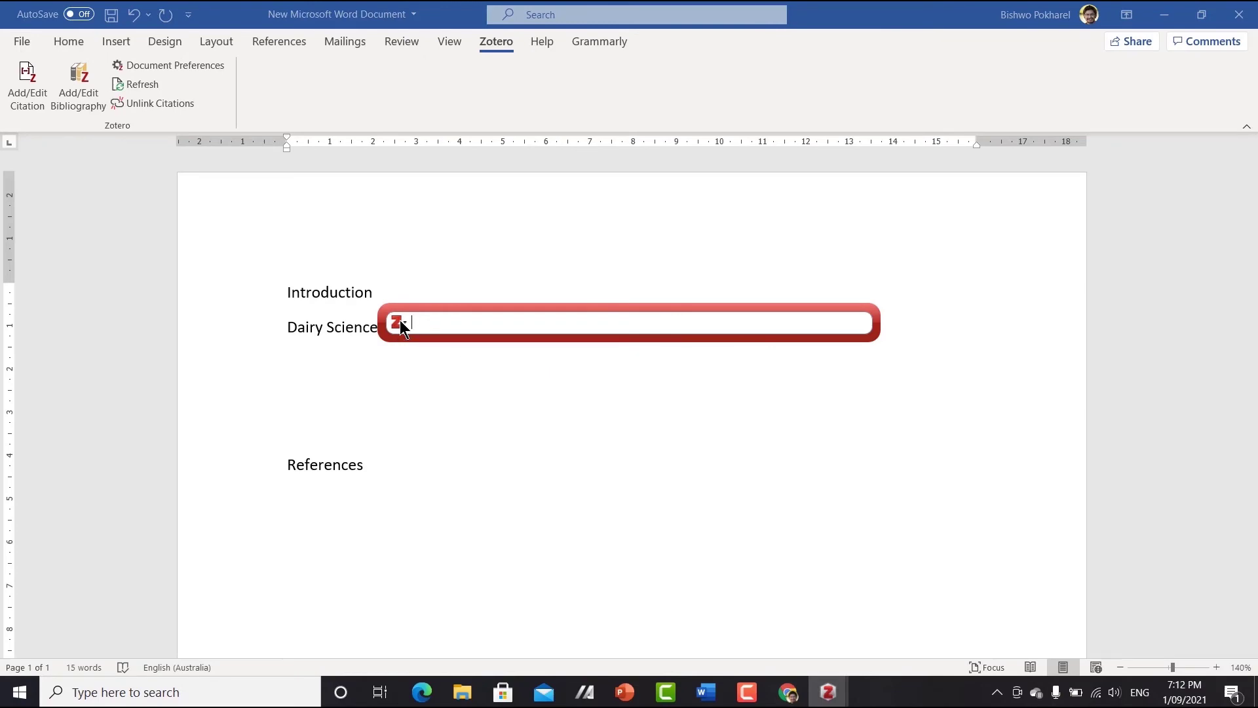
pyautogui.click(399, 324)
pyautogui.click(422, 356)
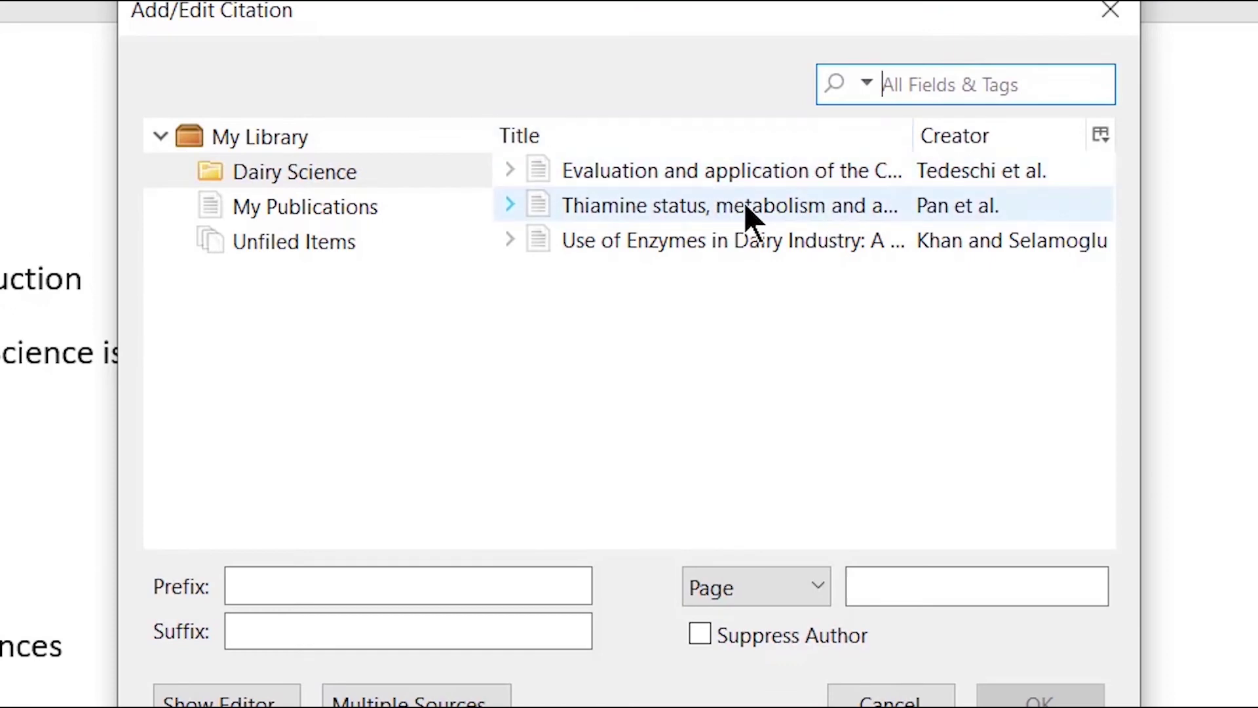
pyautogui.click(707, 167)
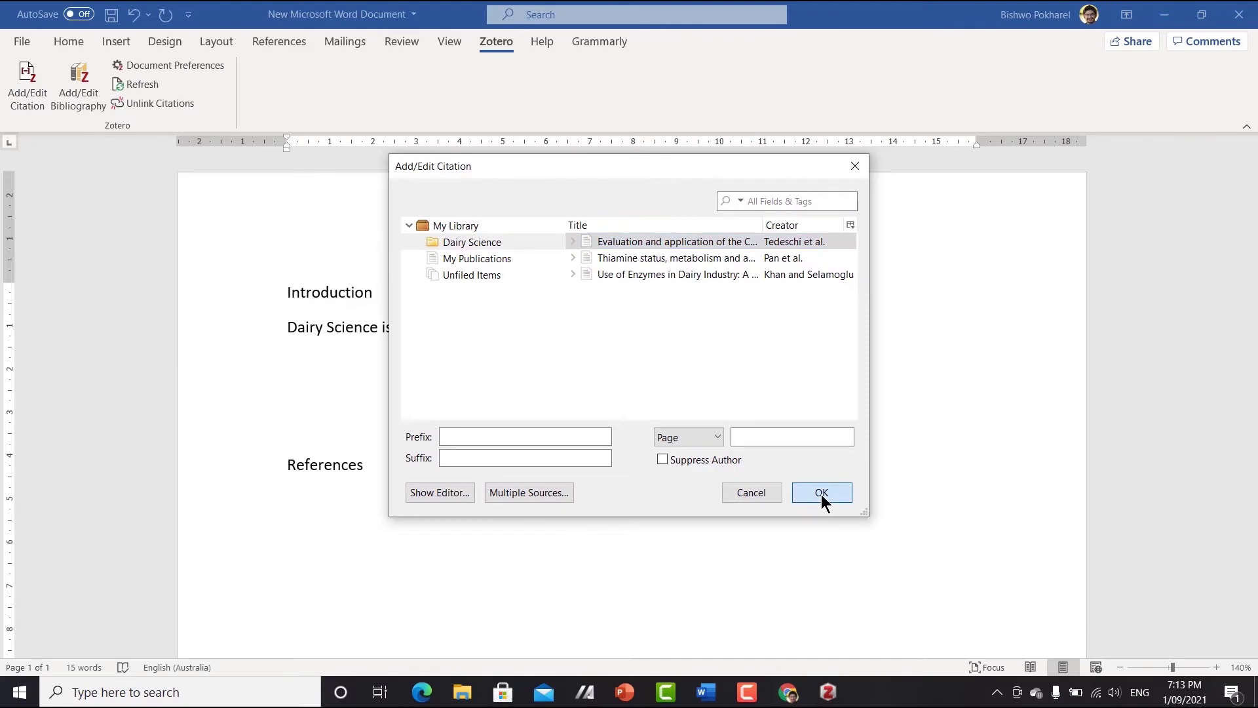
pyautogui.click(1040, 698)
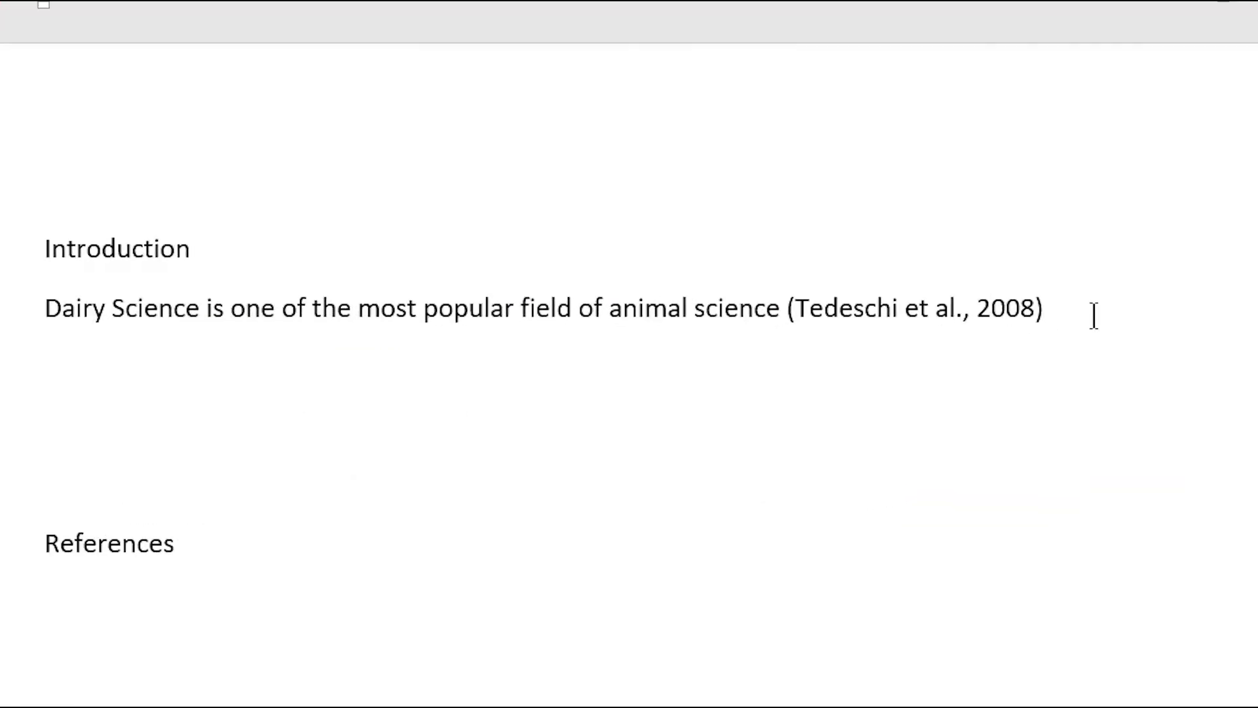
pyautogui.write('.')
pyautogui.click(57, 598)
# - Insert the Zotero bibliography on a new line under References and inspect its year and DOI
pyautogui.click(213, 539)
pyautogui.press('Return')
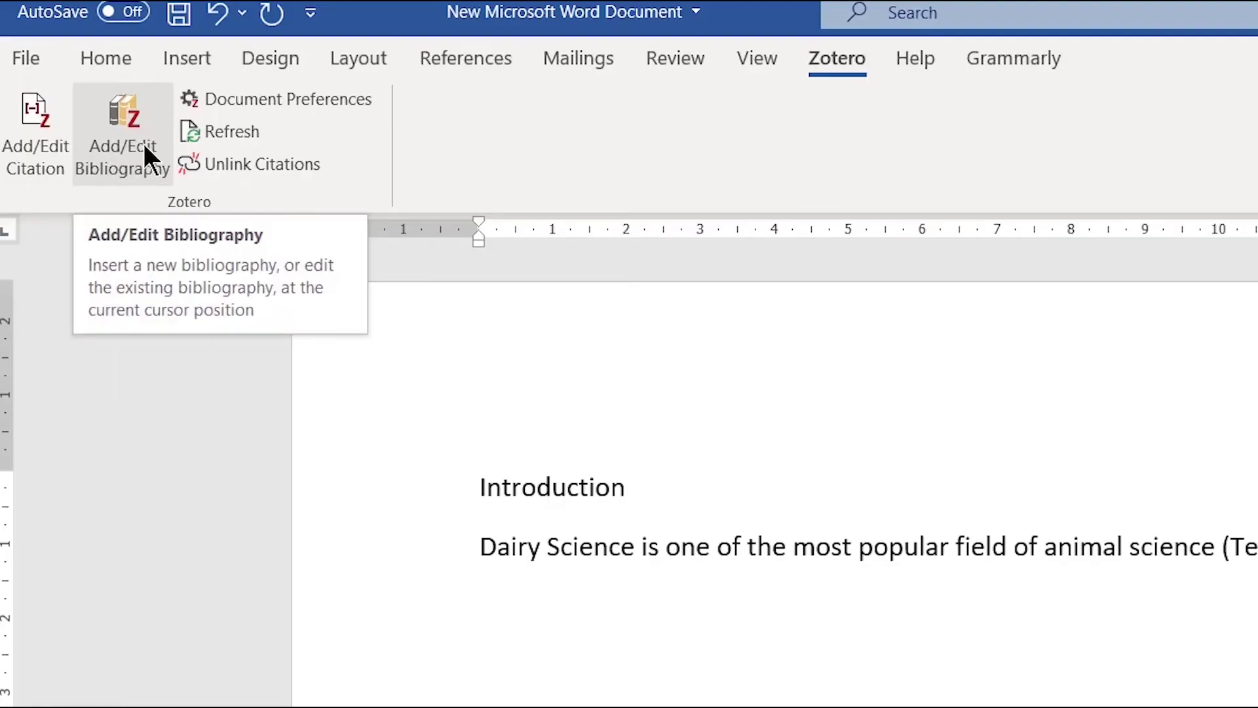
pyautogui.click(120, 136)
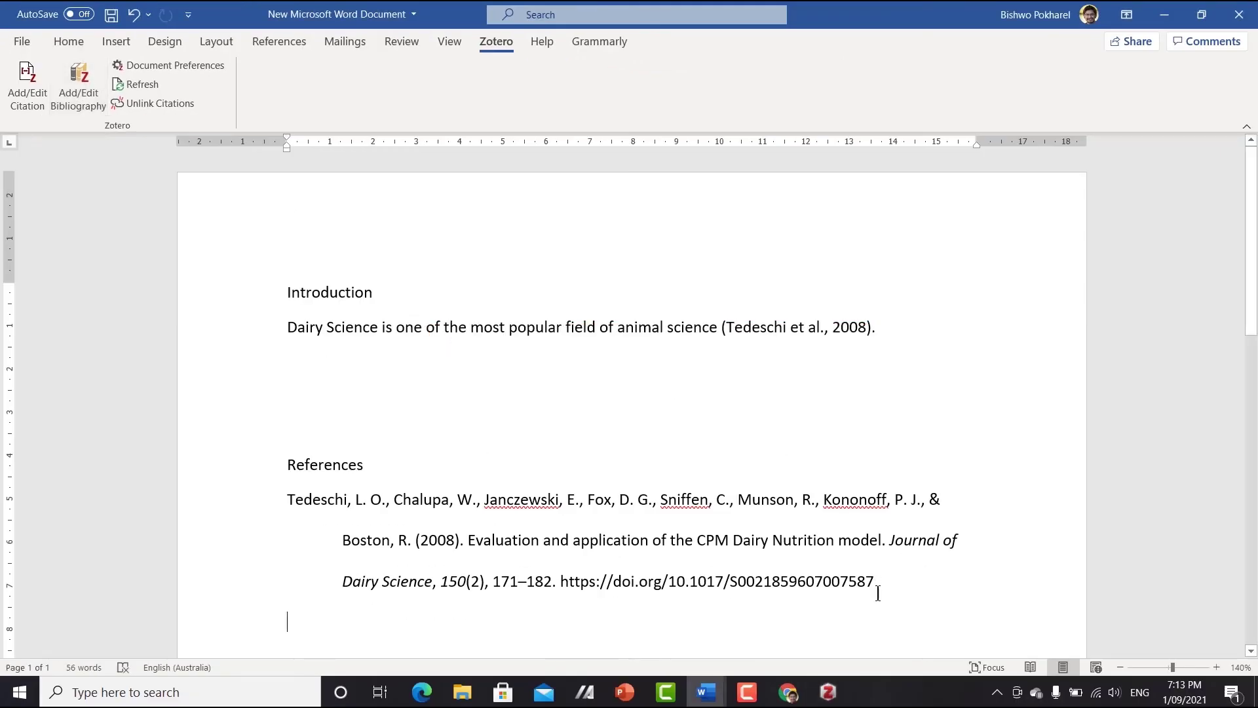
pyautogui.moveTo(282, 503); pyautogui.dragTo(552, 581)
pyautogui.doubleClick(439, 539)
pyautogui.moveTo(876, 583); pyautogui.dragTo(565, 586)
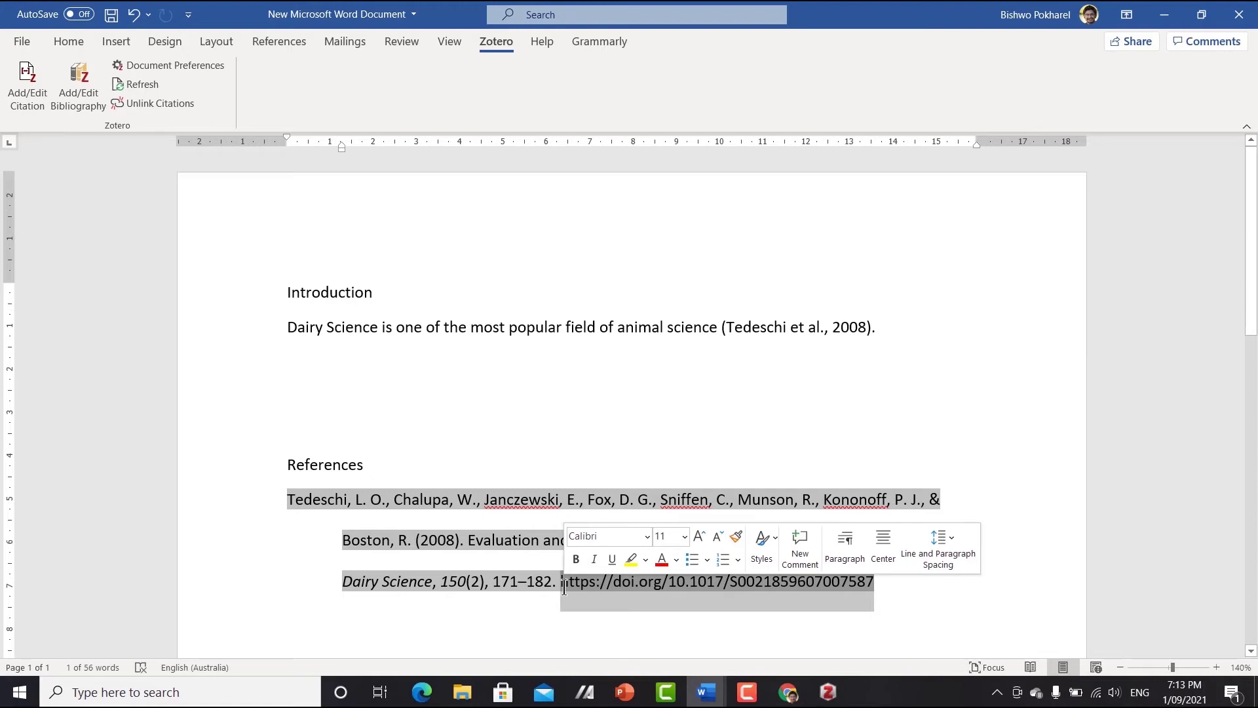
pyautogui.moveTo(828, 692)
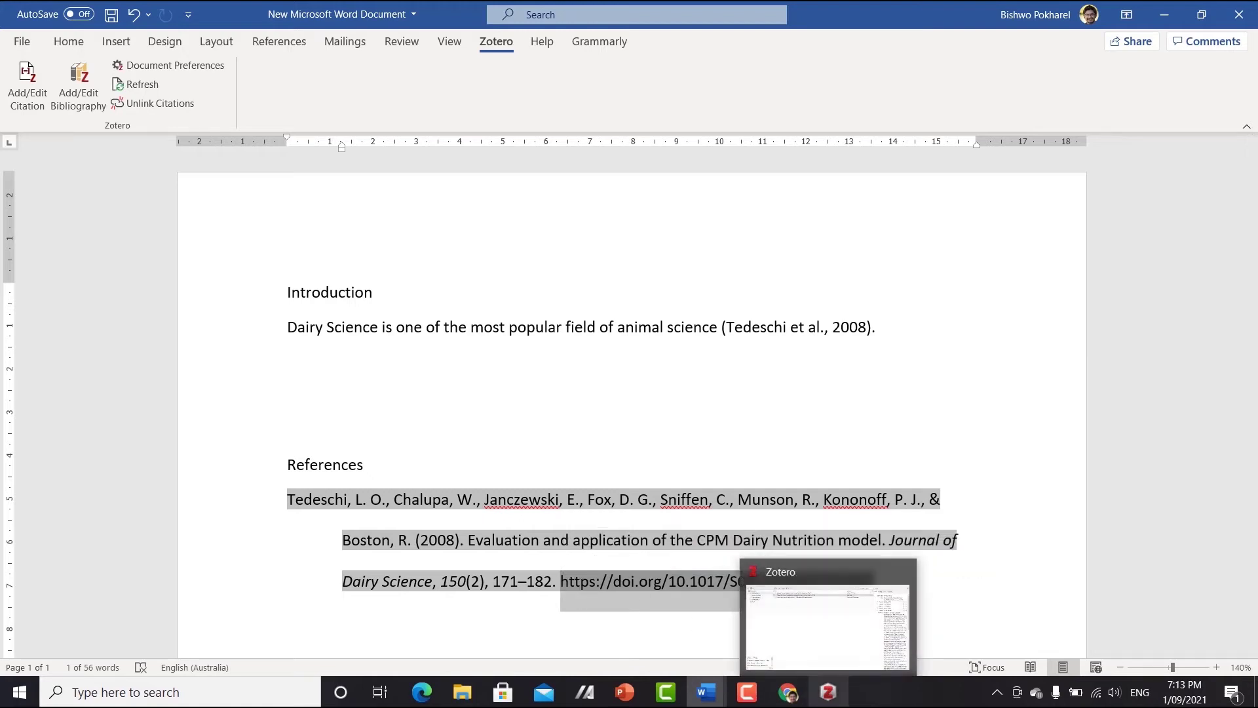
pyautogui.click(828, 693)
pyautogui.click(38, 28)
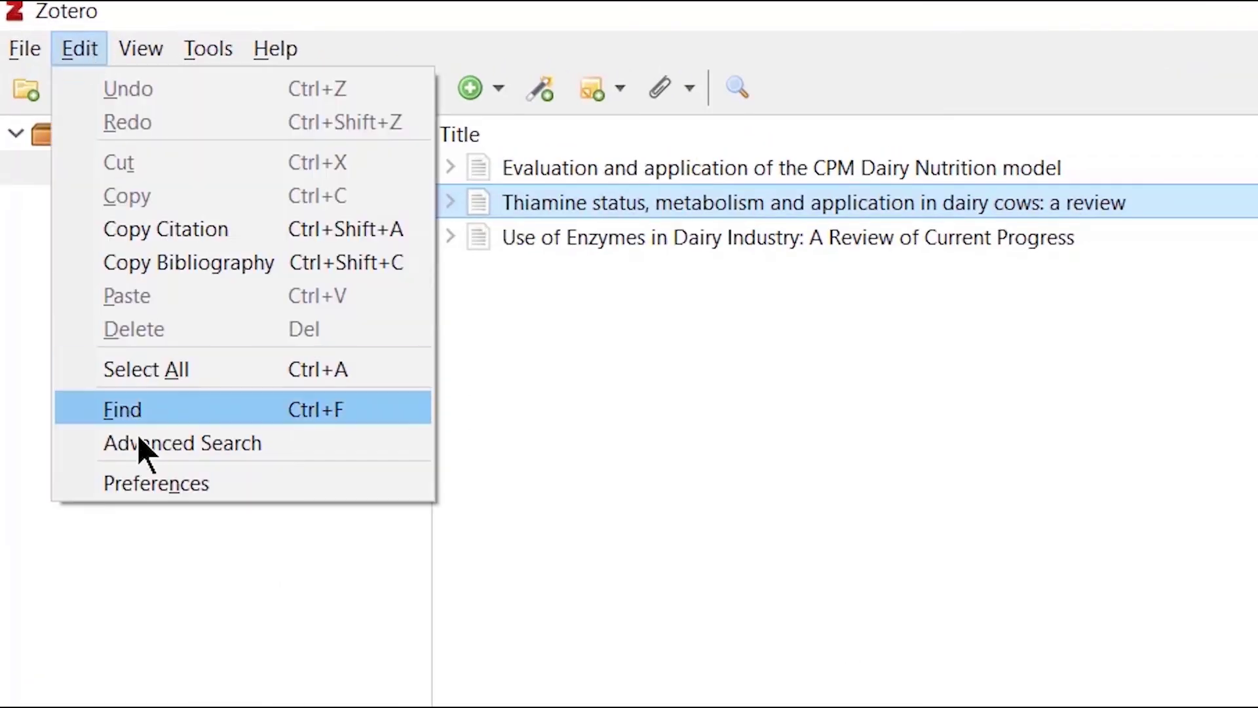
pyautogui.click(72, 236)
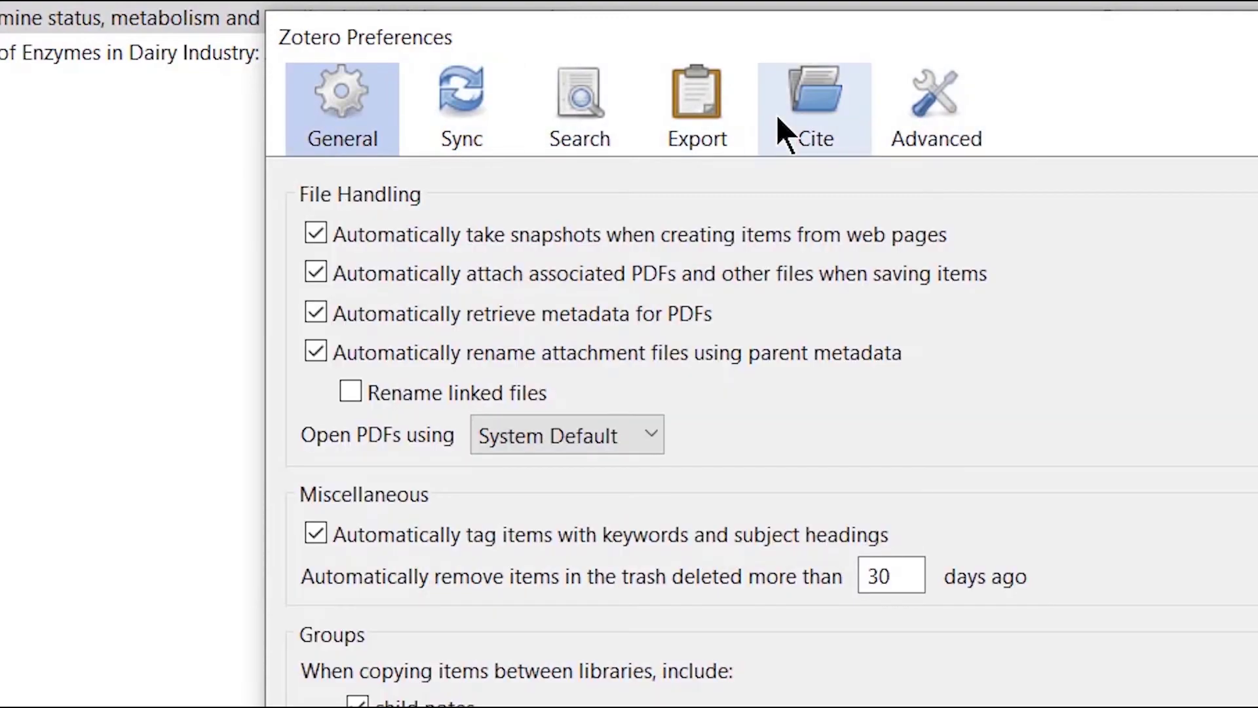
pyautogui.click(776, 114)
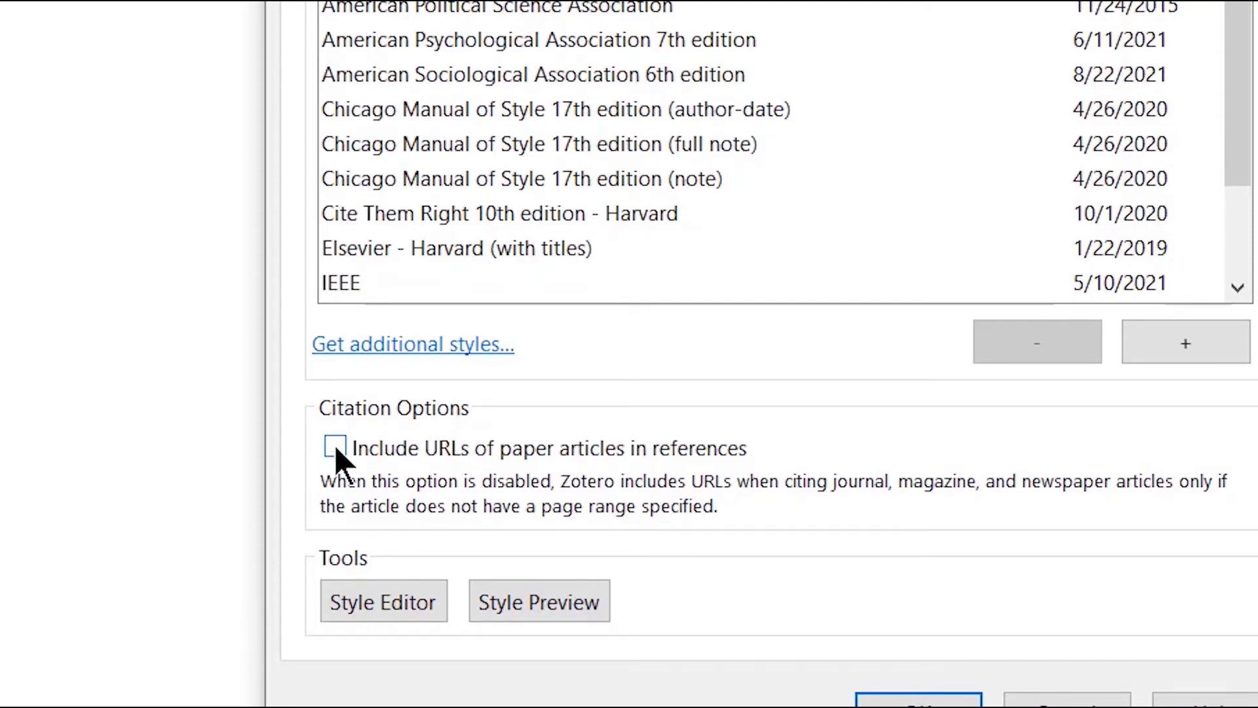
pyautogui.click(500, 601)
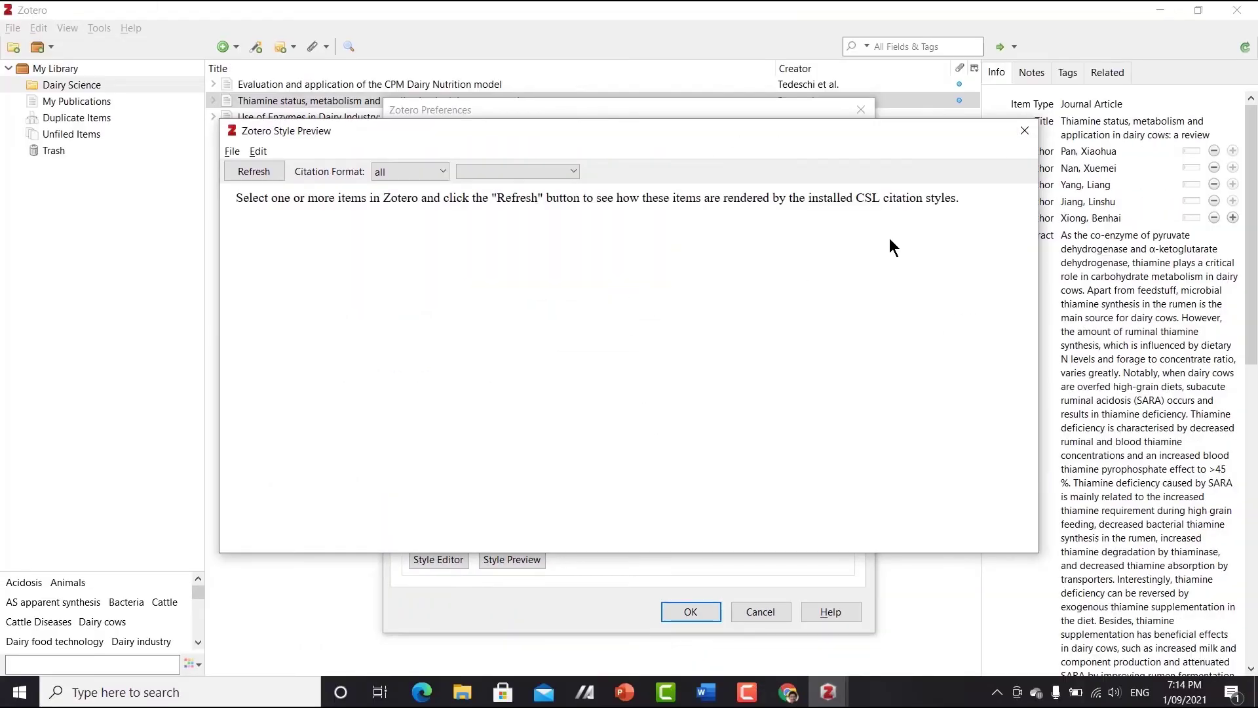
pyautogui.press('Escape')
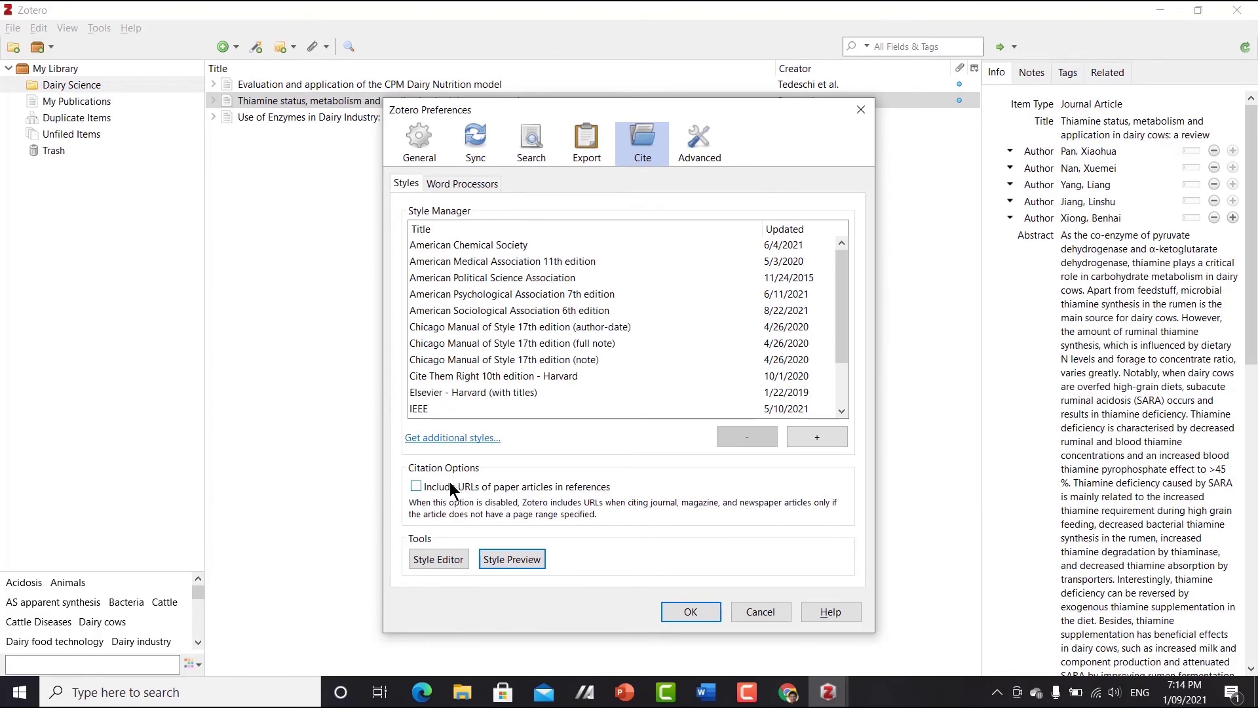
pyautogui.click(446, 487)
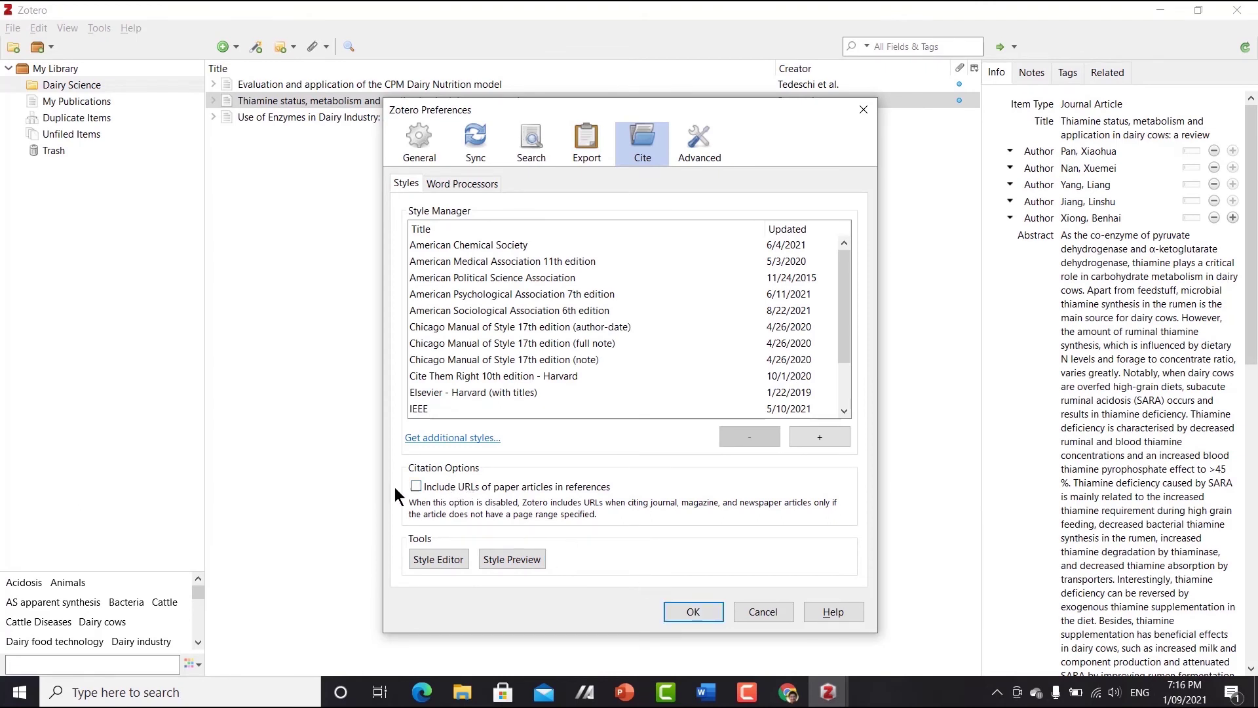
pyautogui.click(416, 487)
pyautogui.click(693, 612)
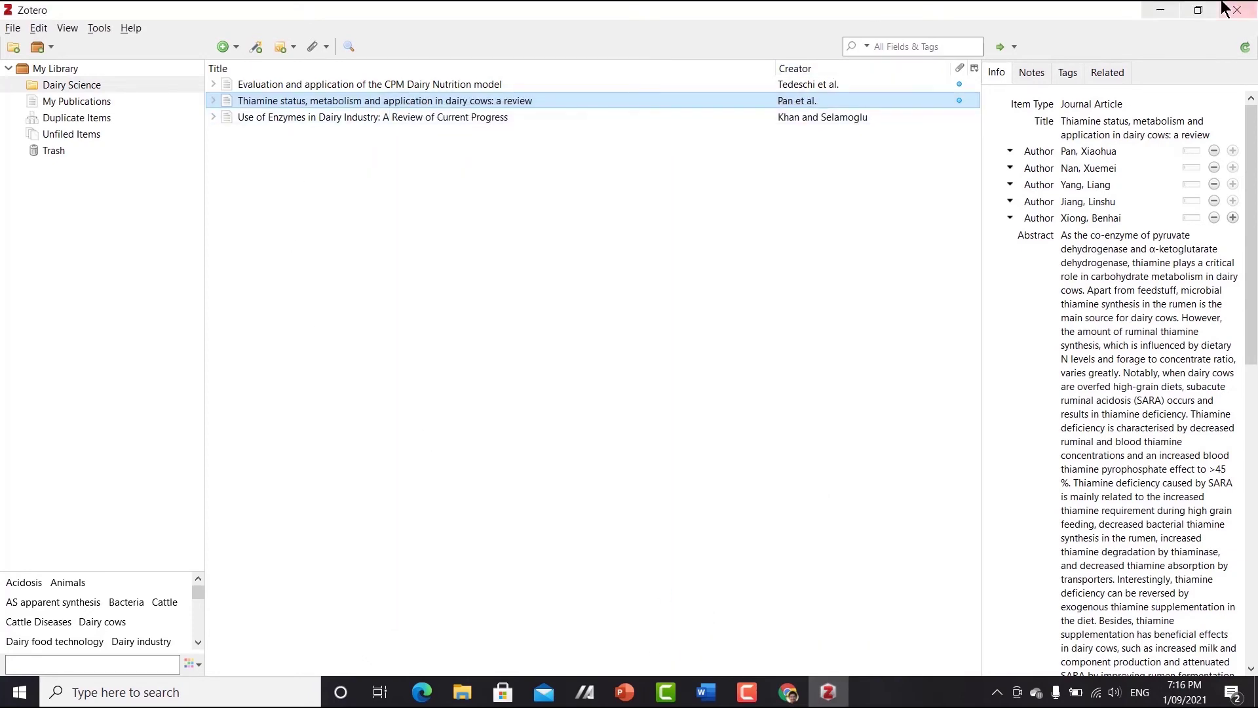
pyautogui.click(1170, 10)
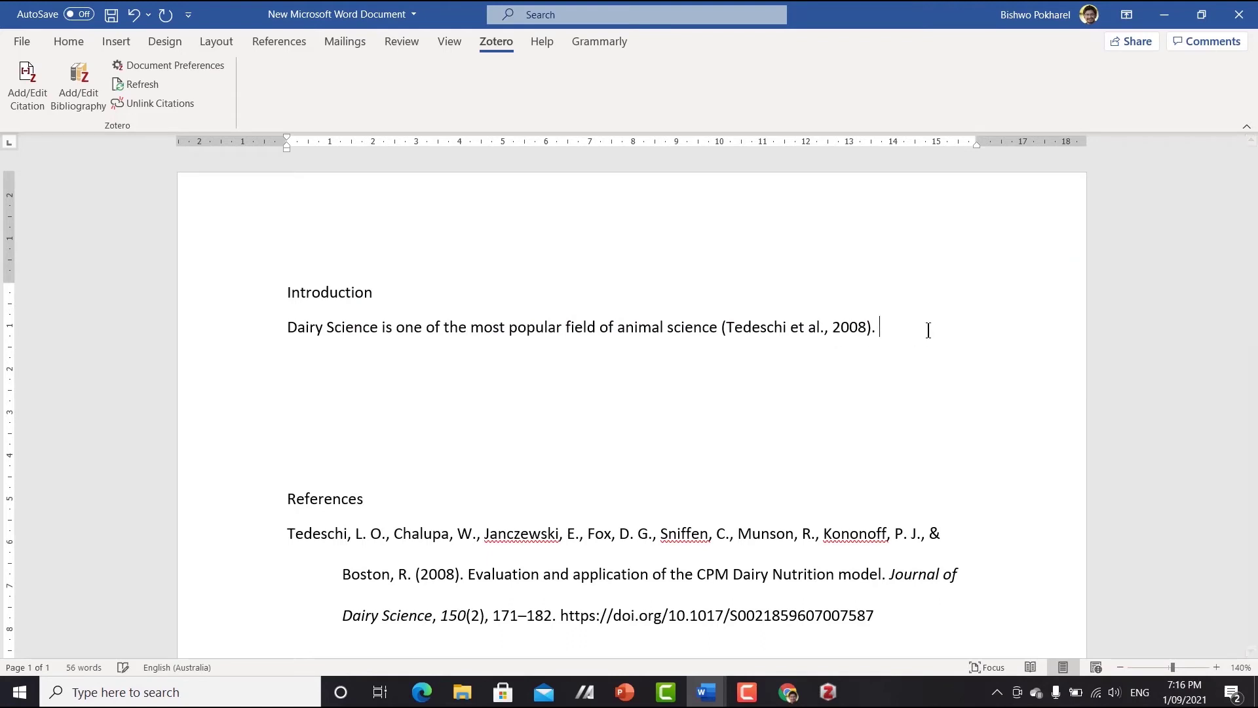
# - Type 'Nutrition has a big effect on dairy cows' and cite the Pan et al. 2018 thiamine review, ending with a period
pyautogui.write('Nutrition has a big effect on dairy cows')
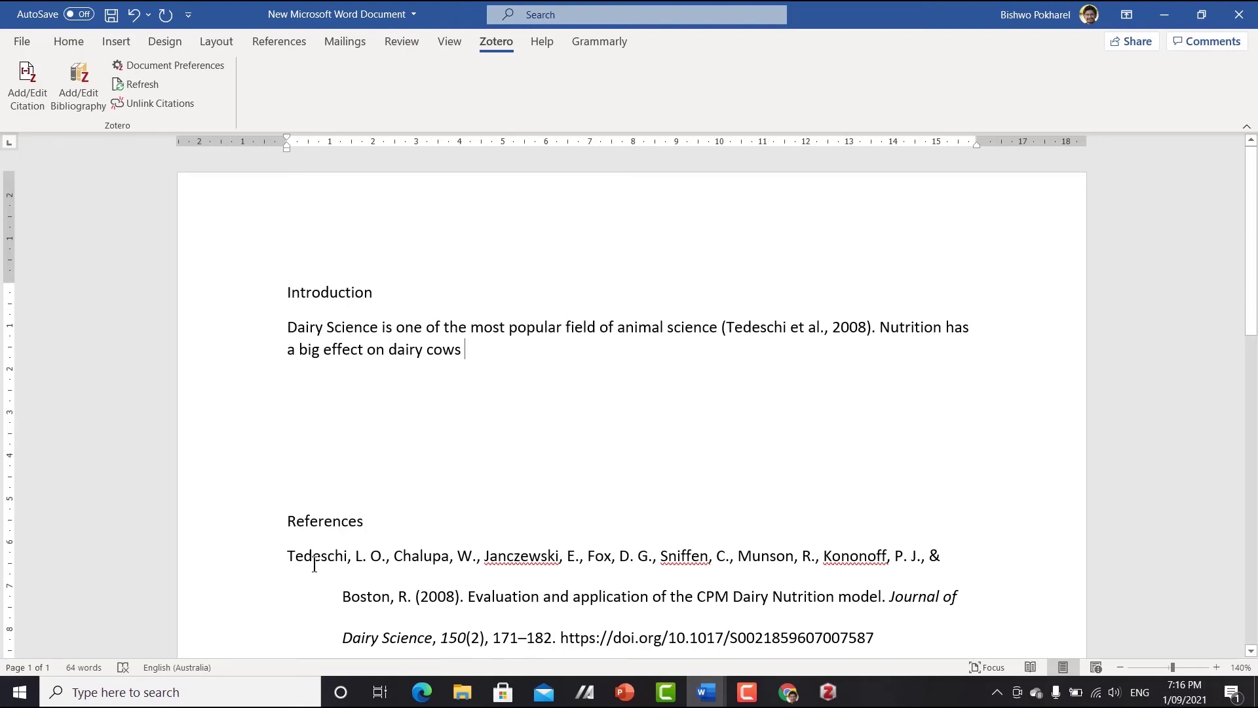
pyautogui.click(37, 99)
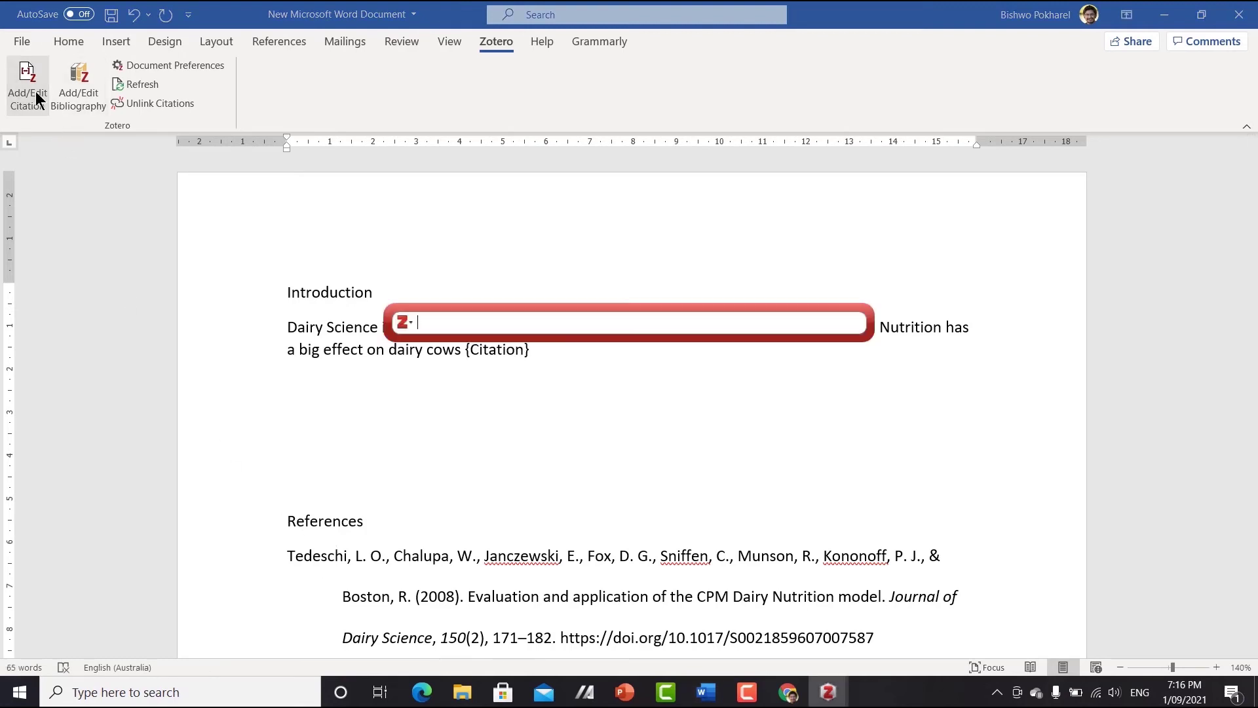
pyautogui.click(405, 323)
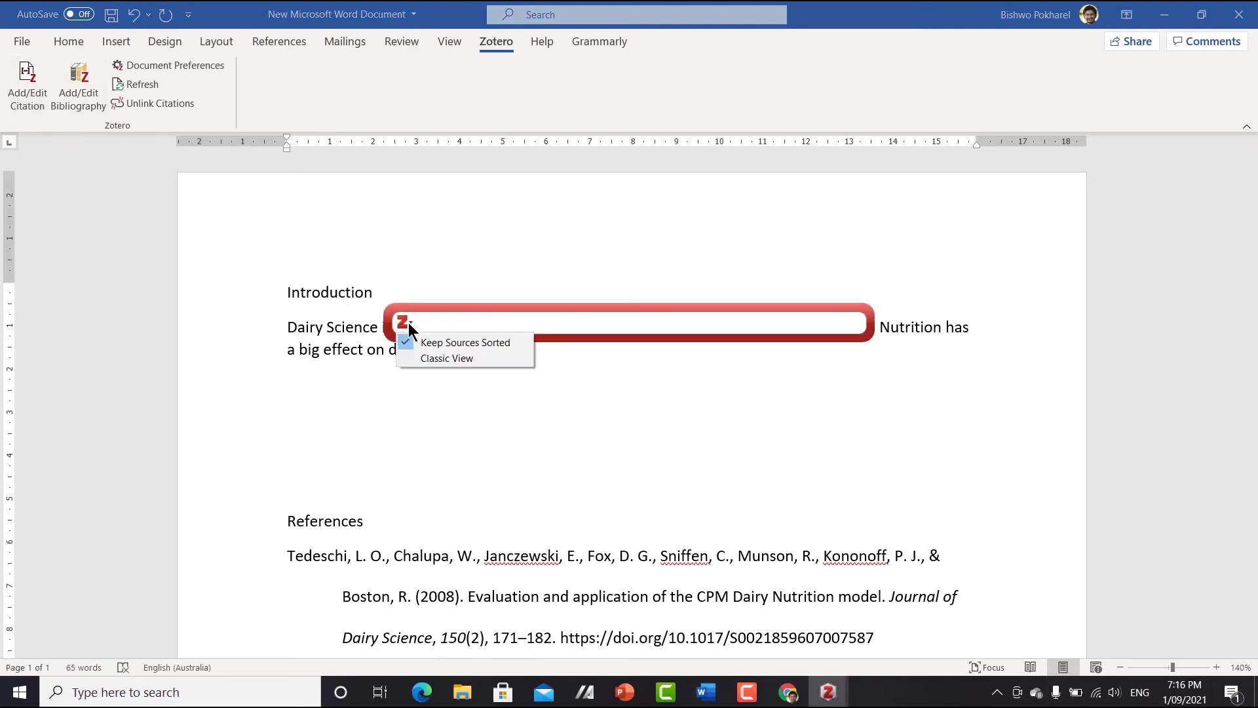
pyautogui.click(437, 359)
pyautogui.click(609, 258)
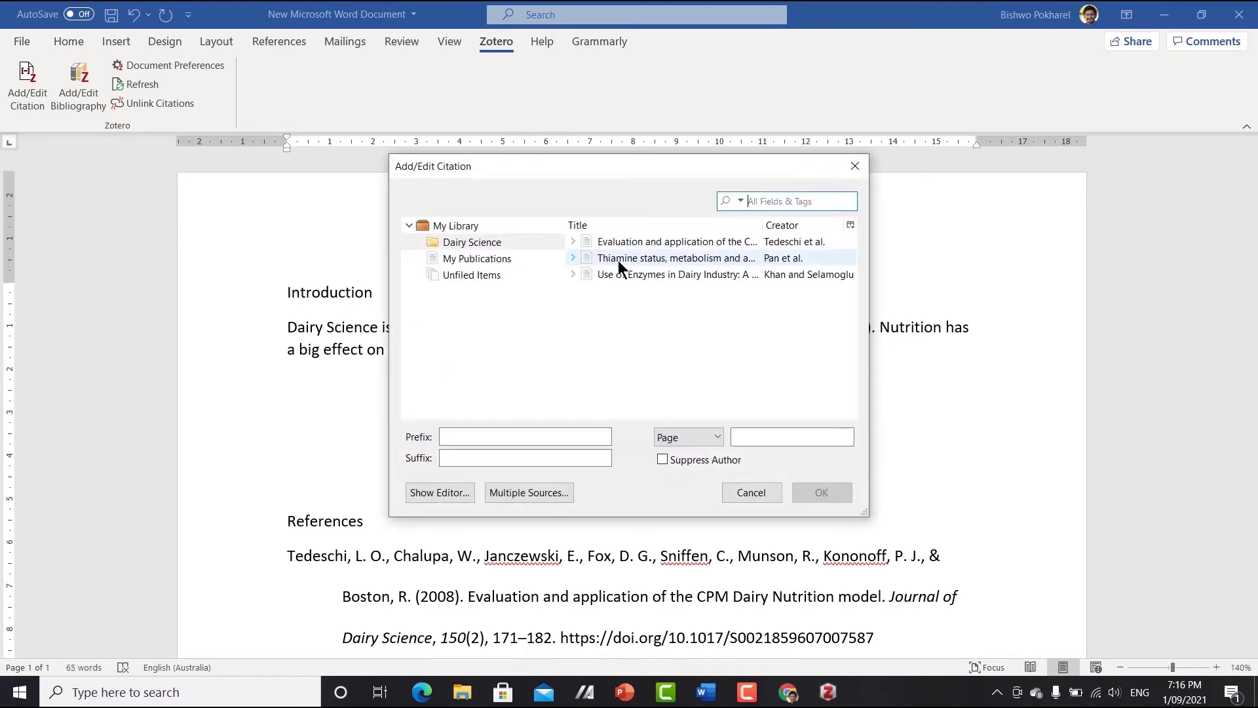
pyautogui.click(822, 493)
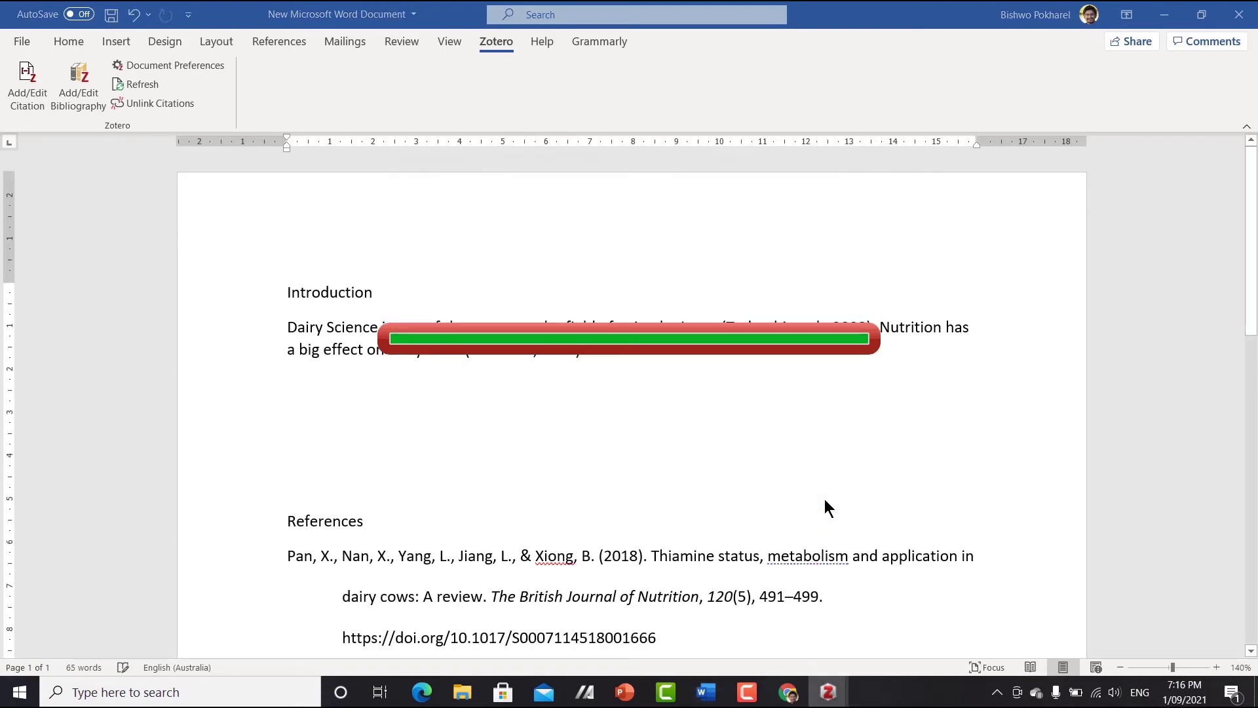
pyautogui.write('.')
# - Check the new Pan et al. entry in the References list
pyautogui.scroll(-3, 700, 380)
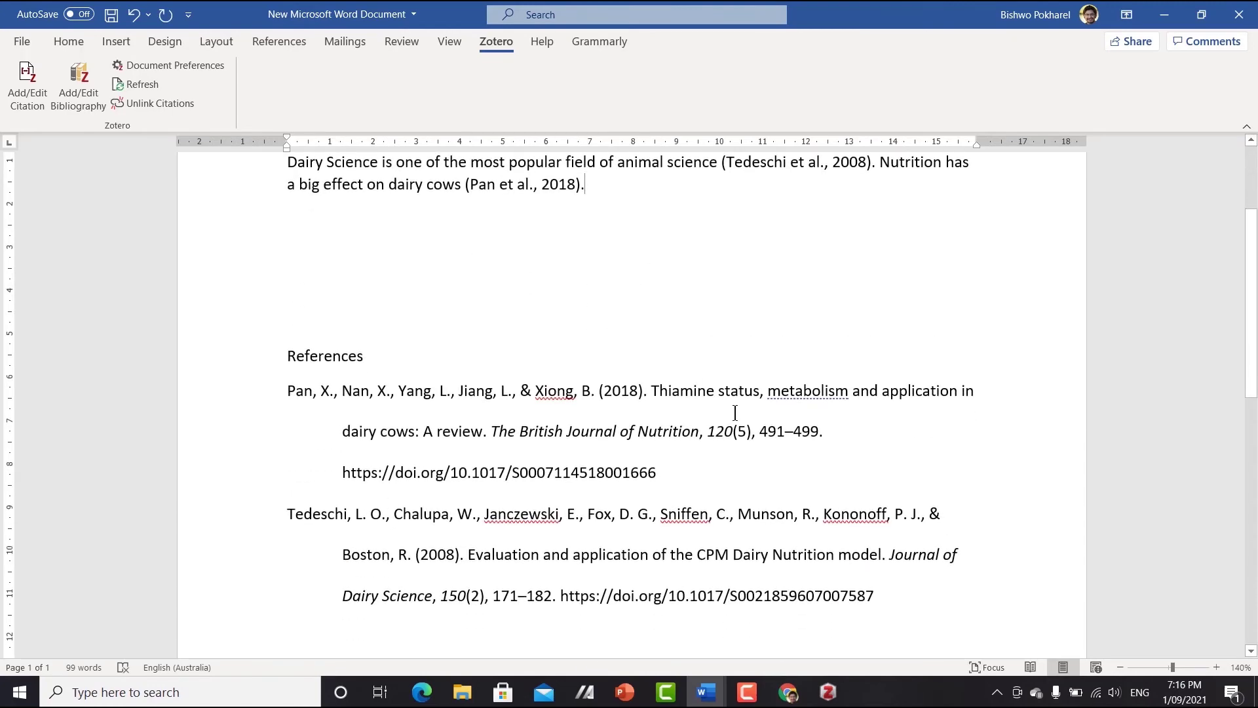
pyautogui.moveTo(337, 412); pyautogui.dragTo(694, 478)
pyautogui.click(696, 477)
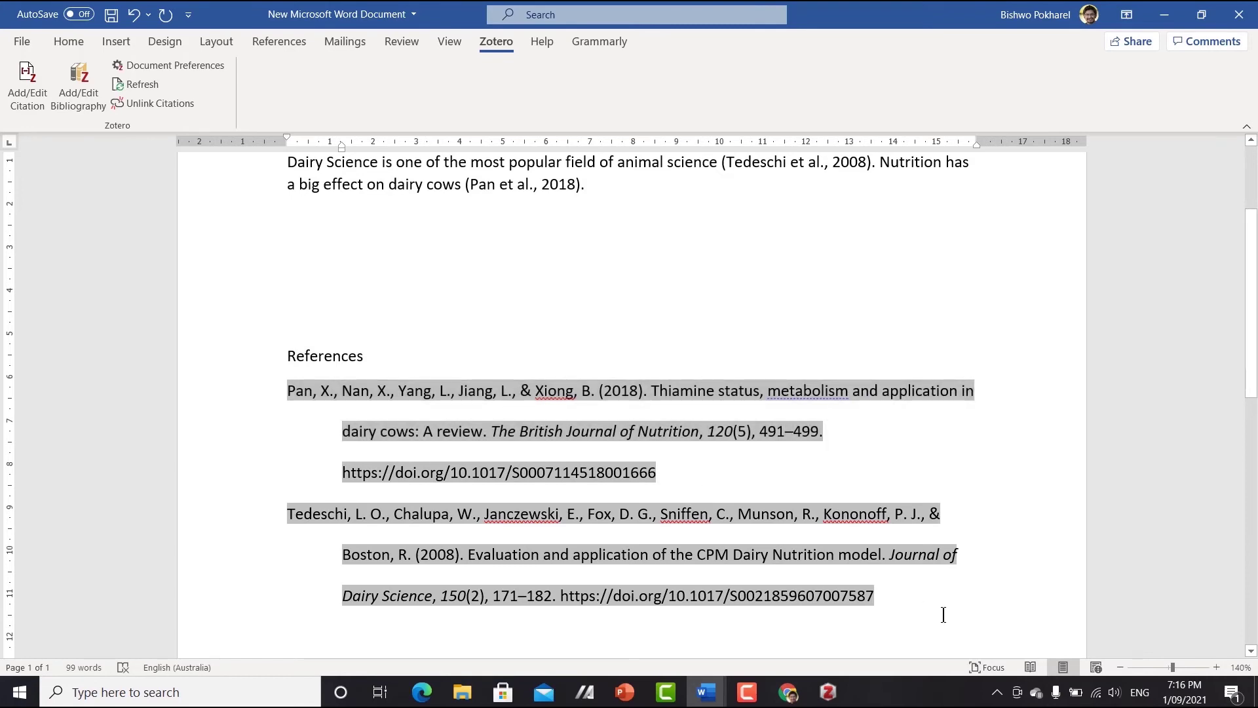
pyautogui.scroll(2, 727, 412)
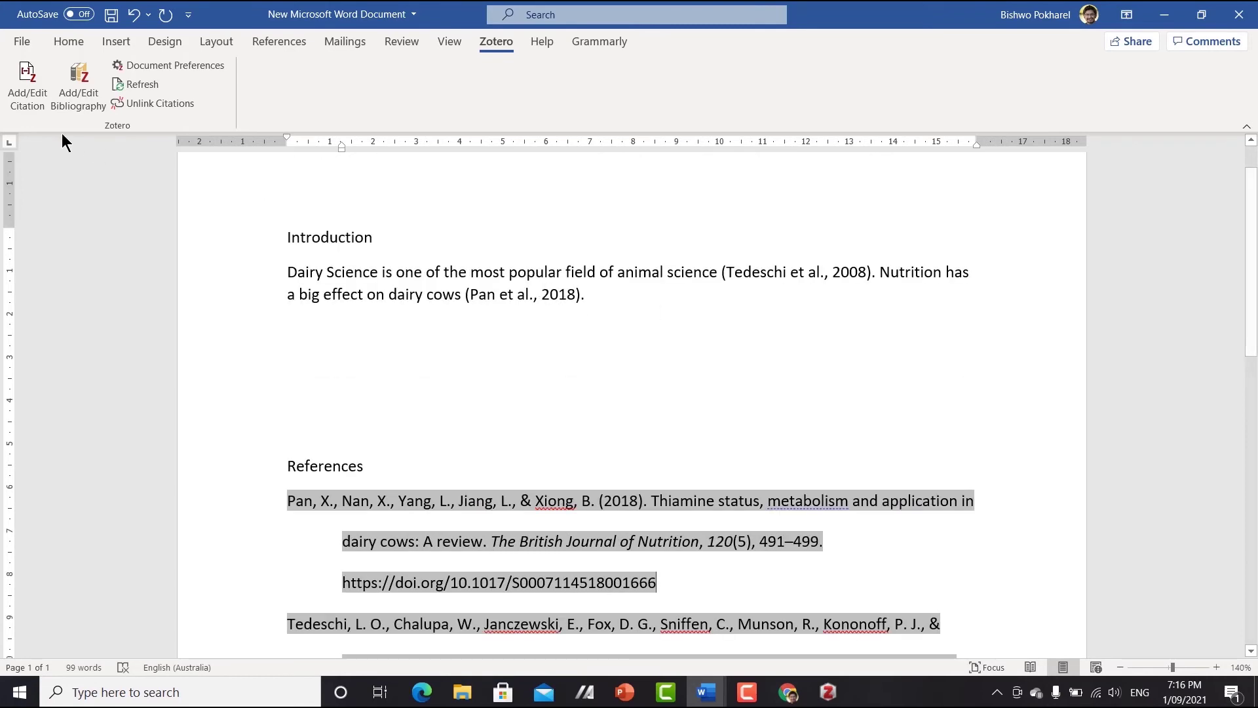
# - Add the sentence 'Thiamine affects the health of dairy cows' at the end of the Introduction paragraph
pyautogui.click(28, 99)
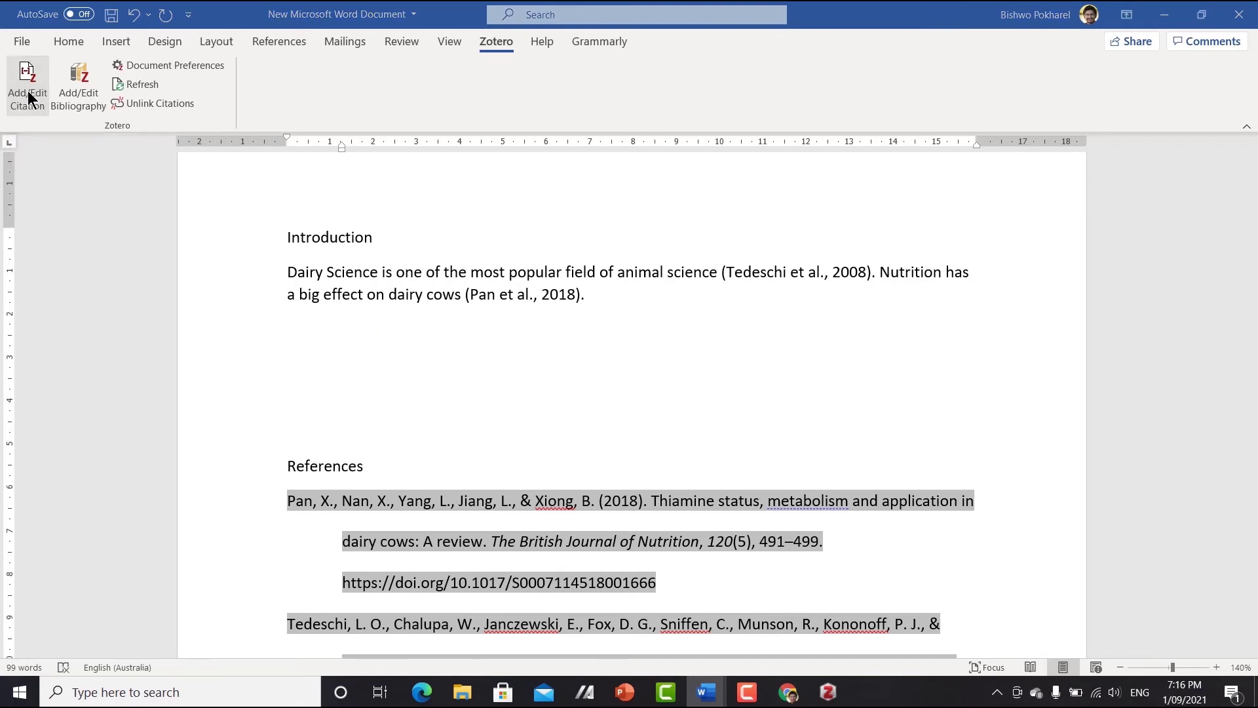
pyautogui.press('Return')
pyautogui.click(670, 292)
pyautogui.write('Thiamine ')
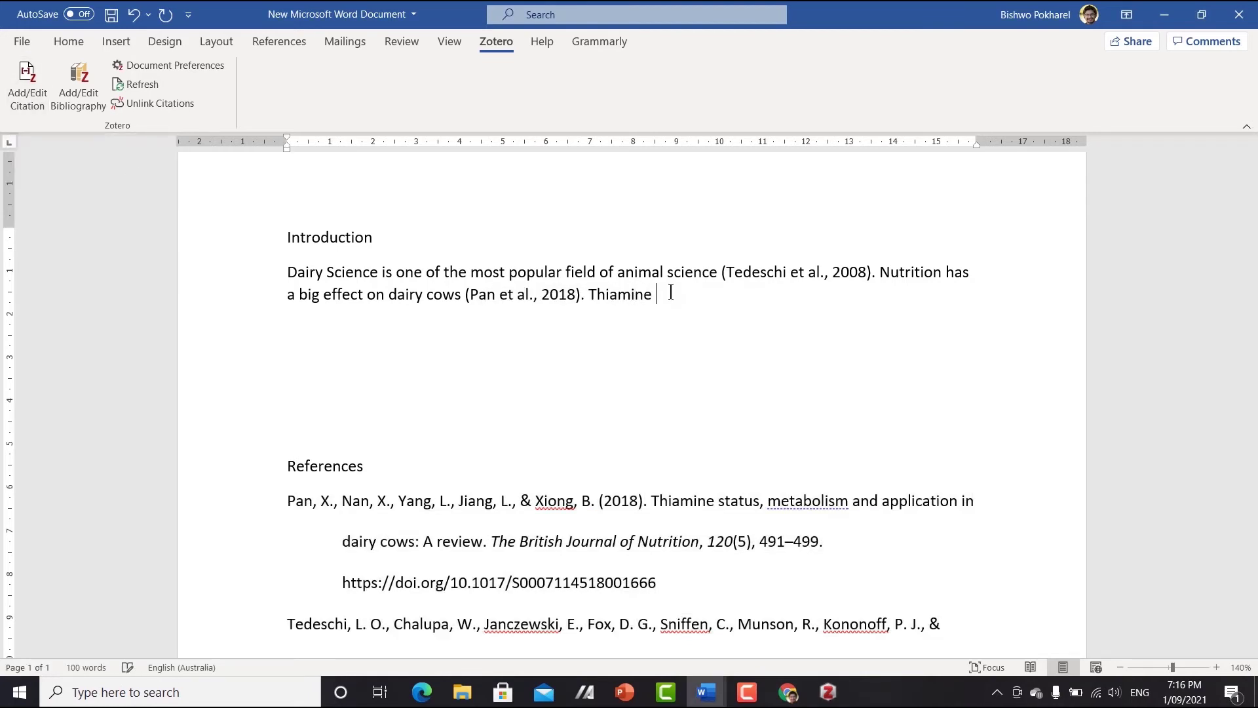
pyautogui.write('affects the health of dairy vow\\')
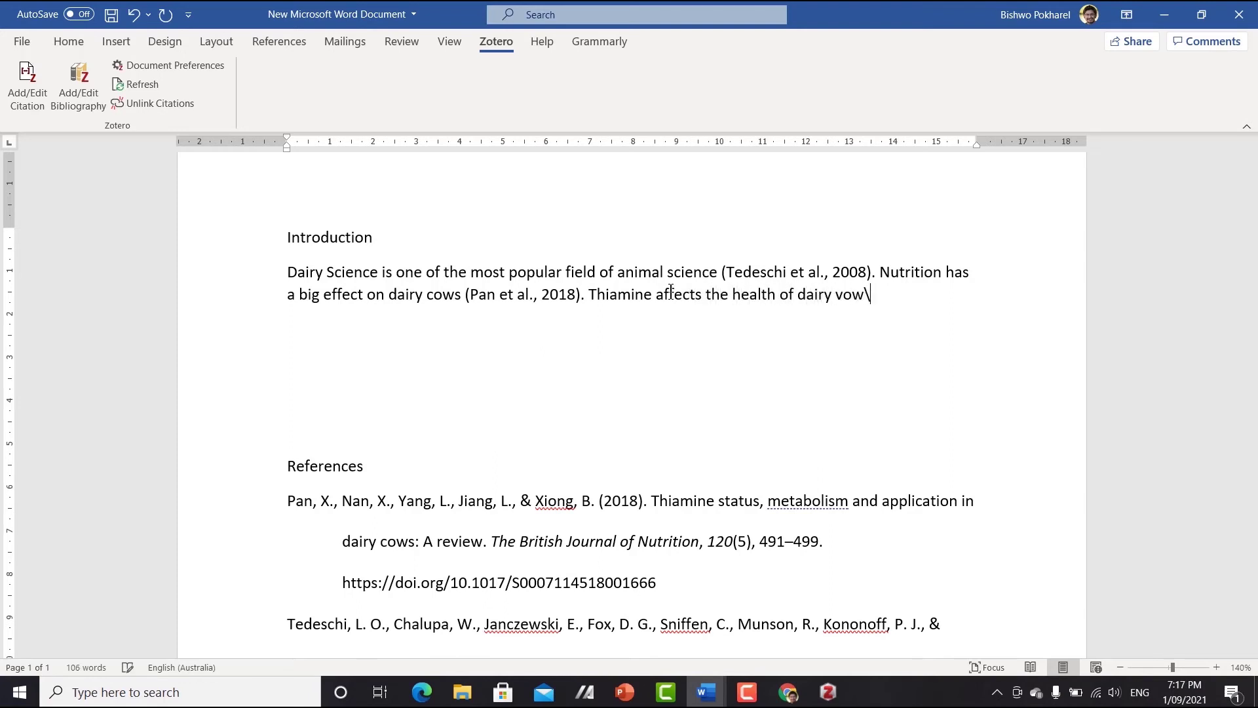
pyautogui.press('BackSpace')
pyautogui.press('BackSpace')
pyautogui.write('cows')
# - Cite the Use of Enzymes in Dairy Industry article, giving (Khan & Selamoglu, 2020)
pyautogui.click(34, 101)
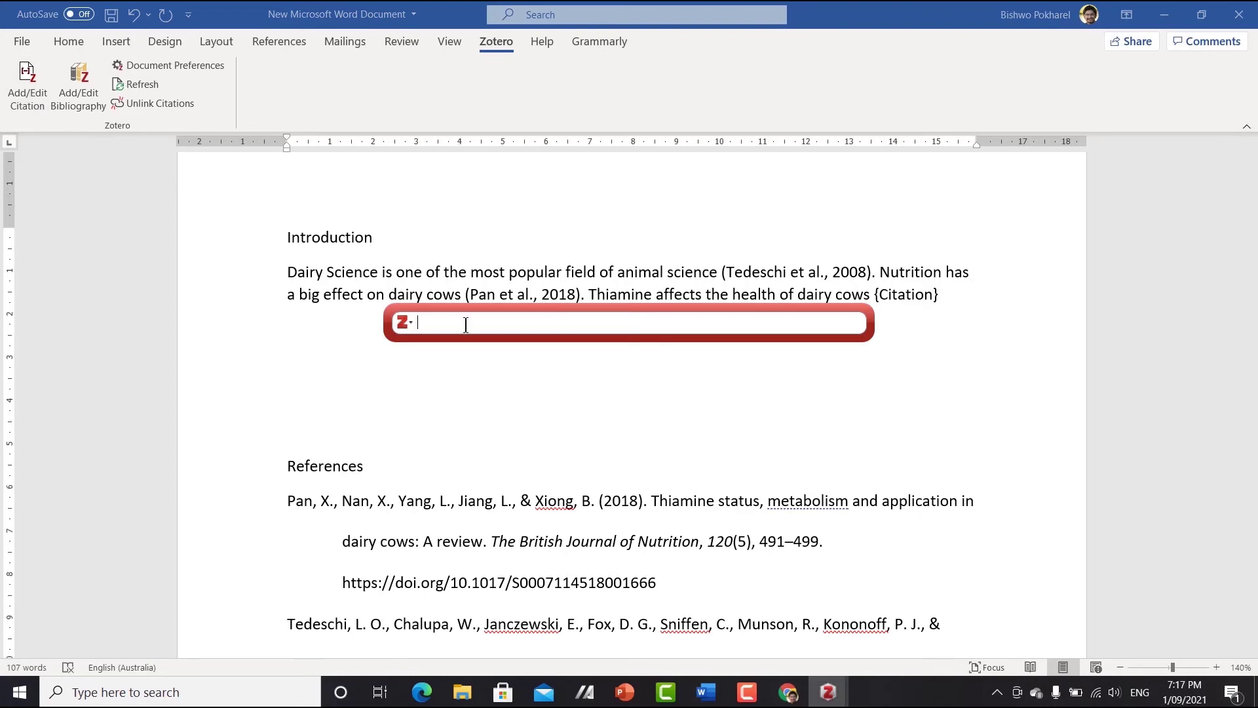
pyautogui.click(408, 324)
pyautogui.click(430, 358)
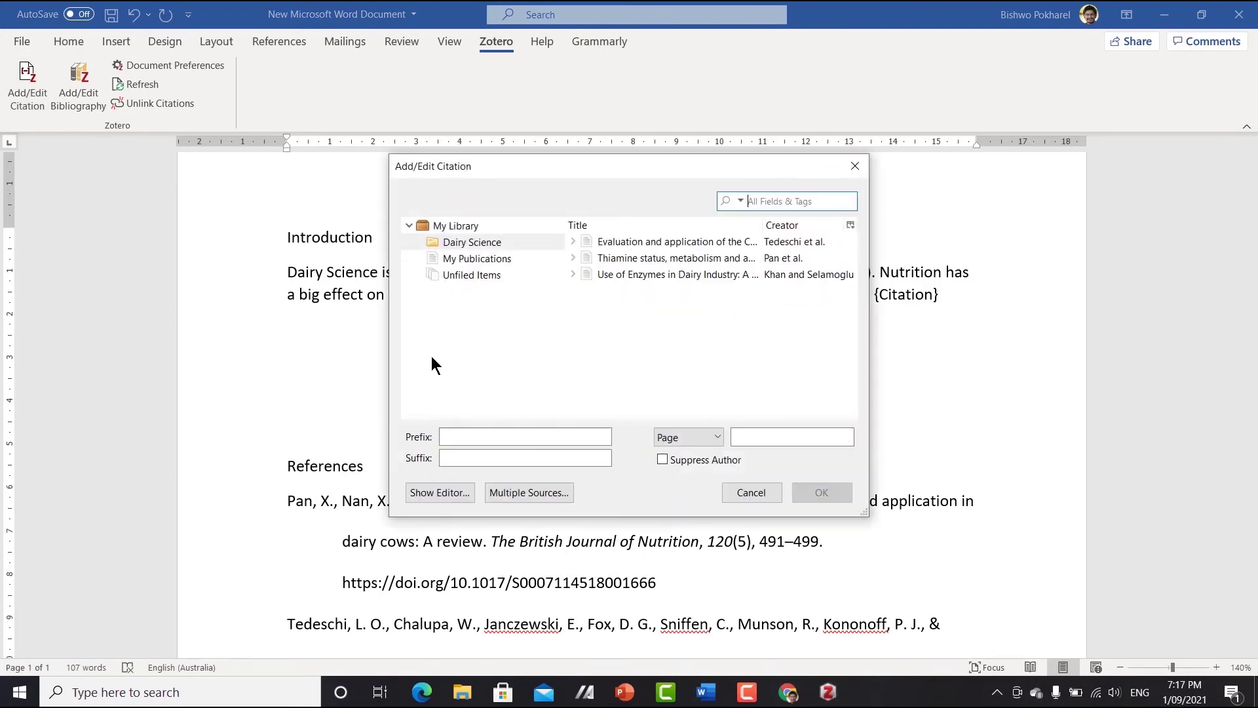
pyautogui.click(661, 276)
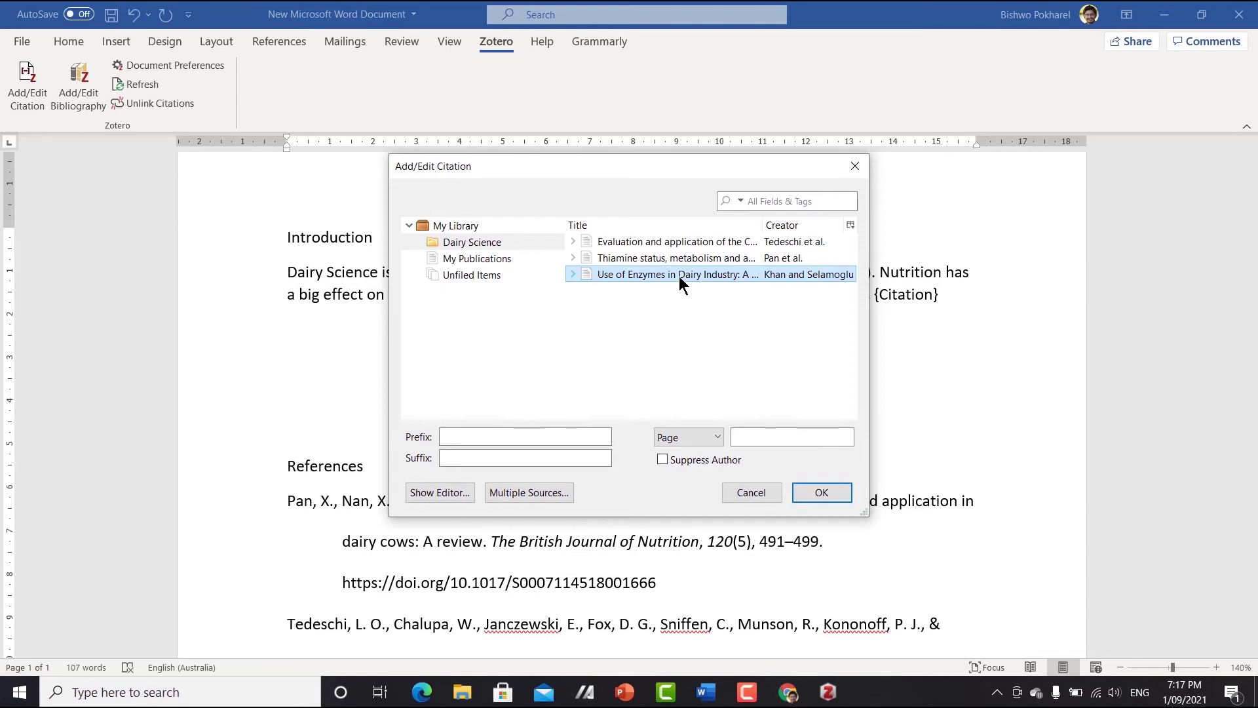
pyautogui.click(812, 492)
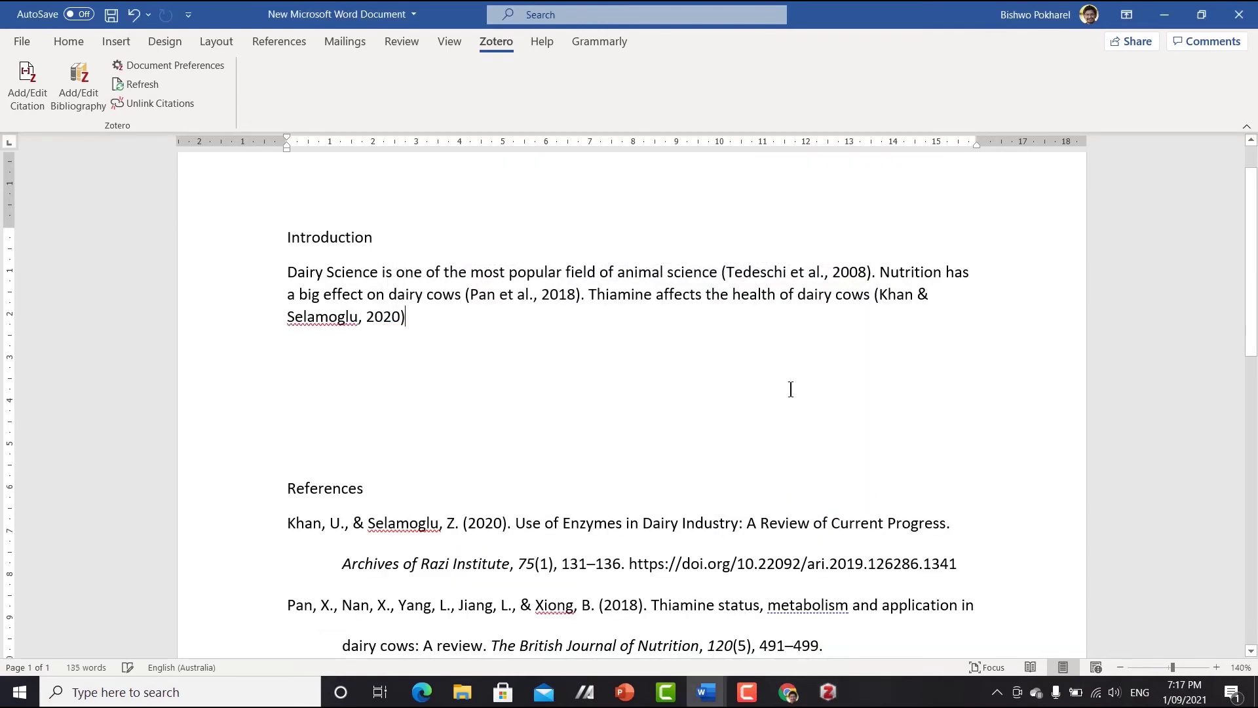
# - Select the three reference entries and paste them below the list as plain text
pyautogui.scroll(-2, 788, 365)
pyautogui.scroll(1, 790, 369)
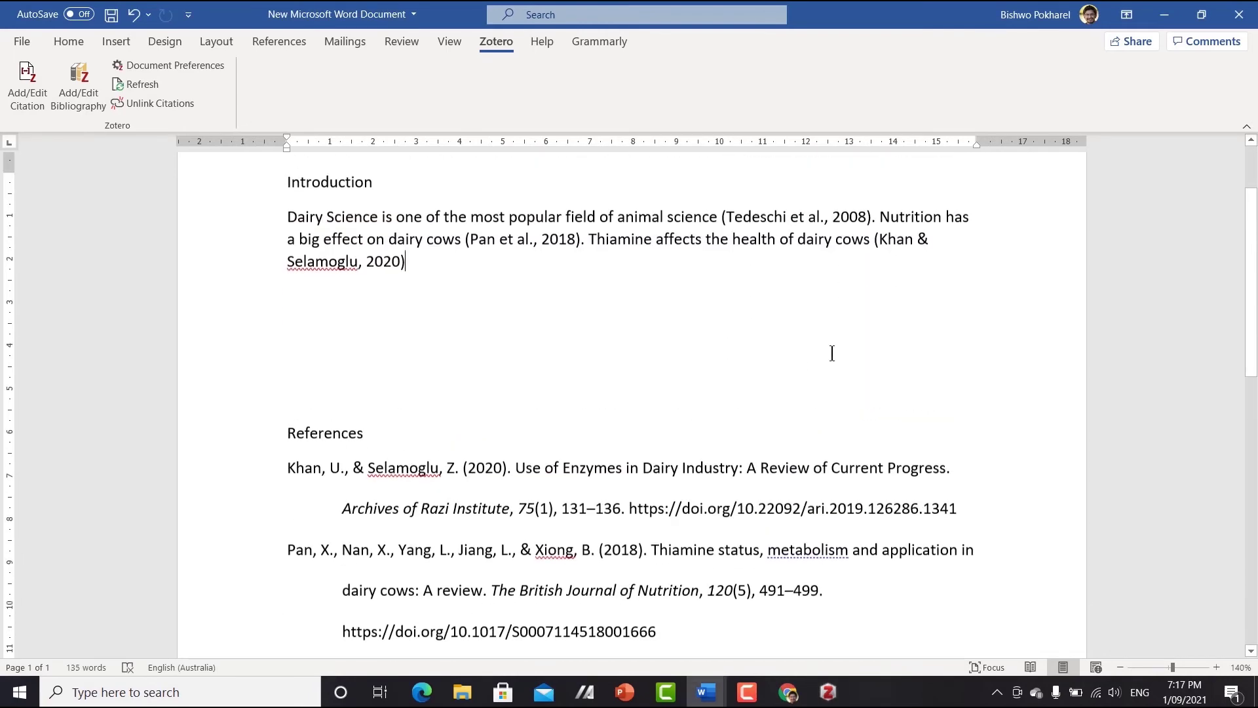
pyautogui.scroll(-3, 329, 525)
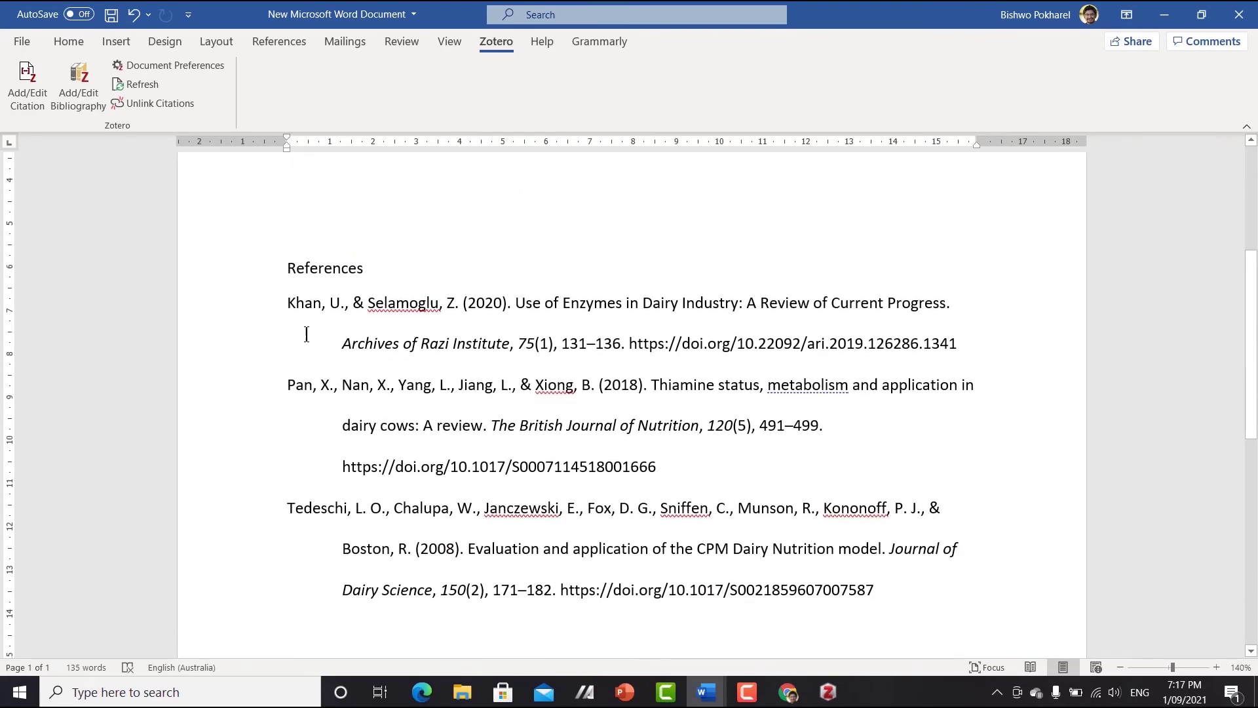
pyautogui.moveTo(287, 303)
pyautogui.mouseDown()
pyautogui.moveTo(301, 321)
pyautogui.moveTo(770, 341)
pyautogui.mouseUp()
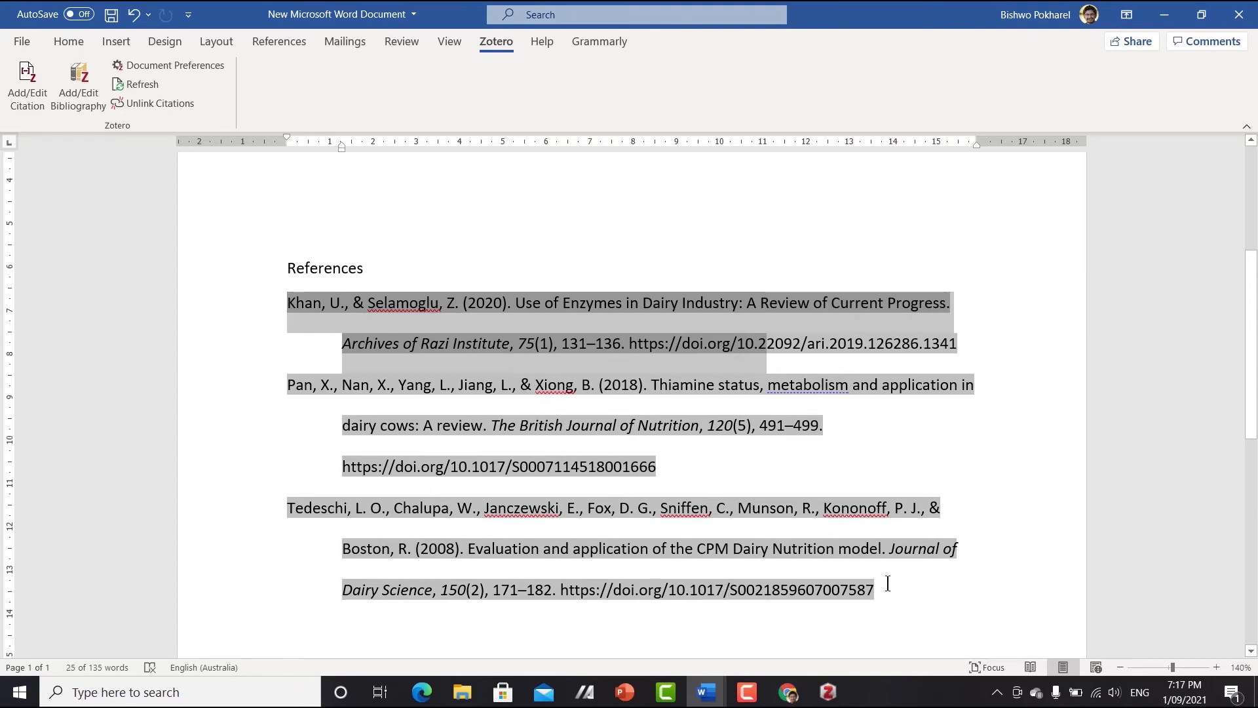
pyautogui.moveTo(881, 597); pyautogui.dragTo(286, 303)
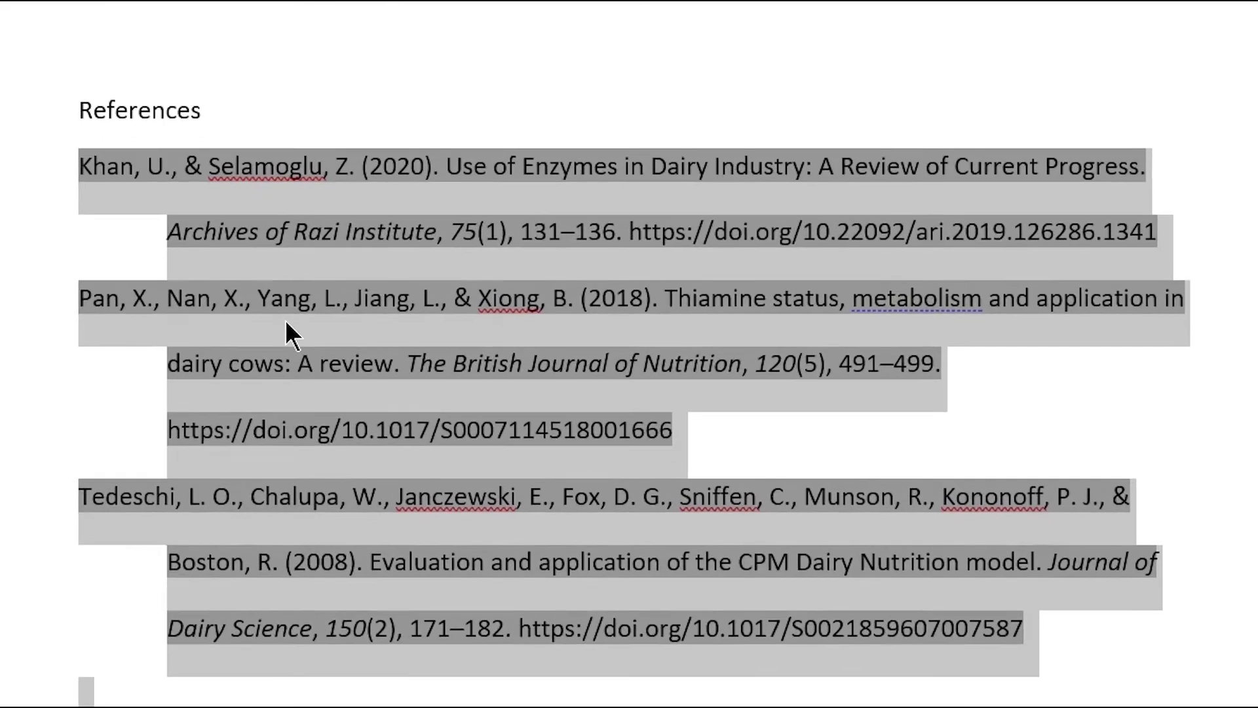
pyautogui.scroll(-3, 415, 449)
pyautogui.click(305, 527)
pyautogui.click(106, 463)
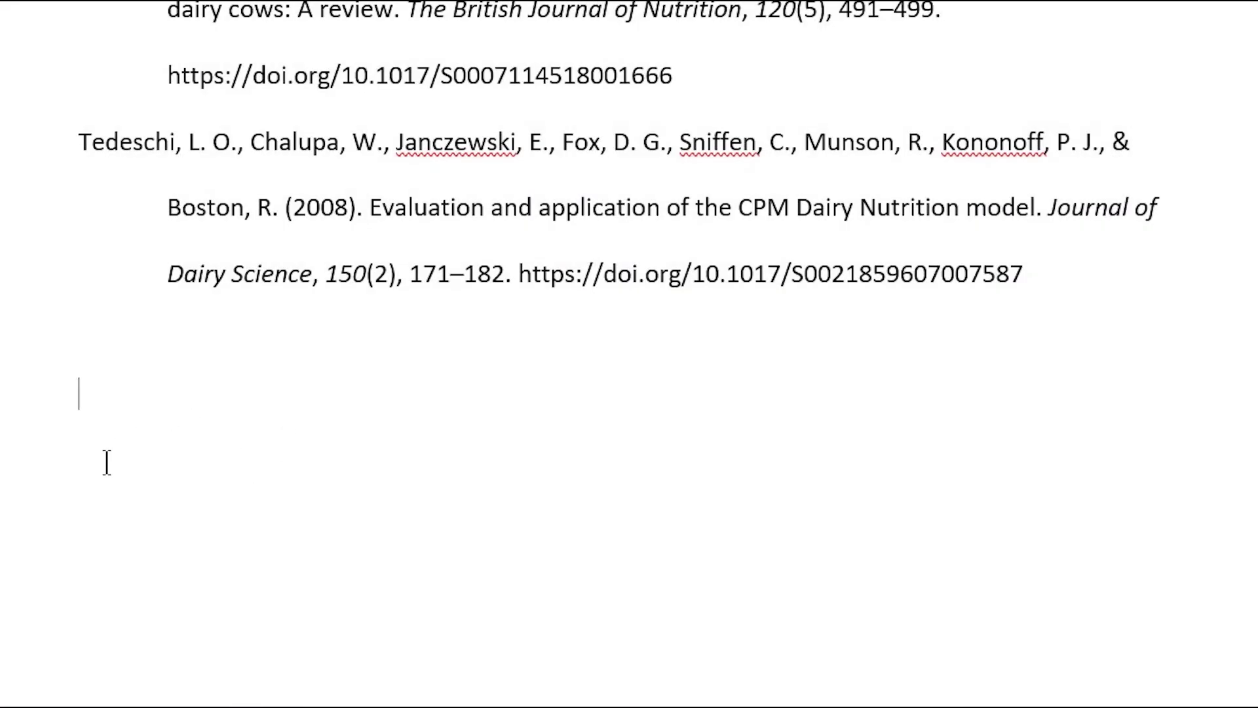
pyautogui.rightClick(84, 399)
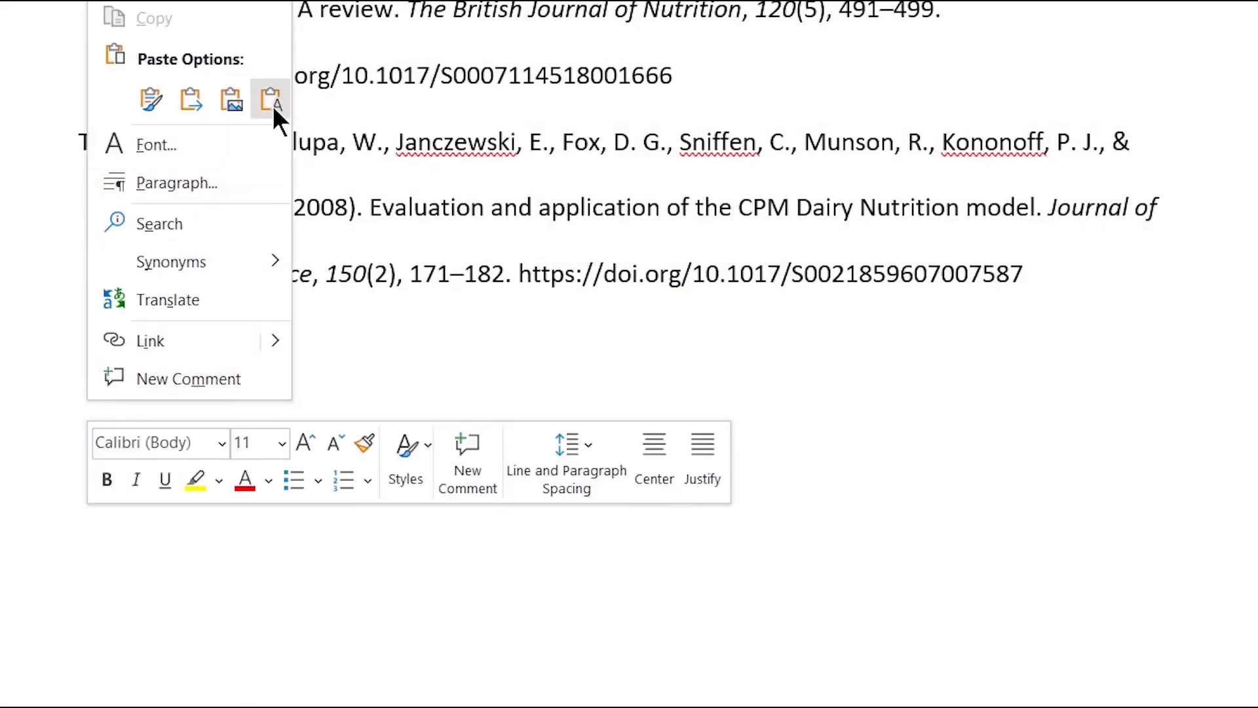
pyautogui.click(271, 99)
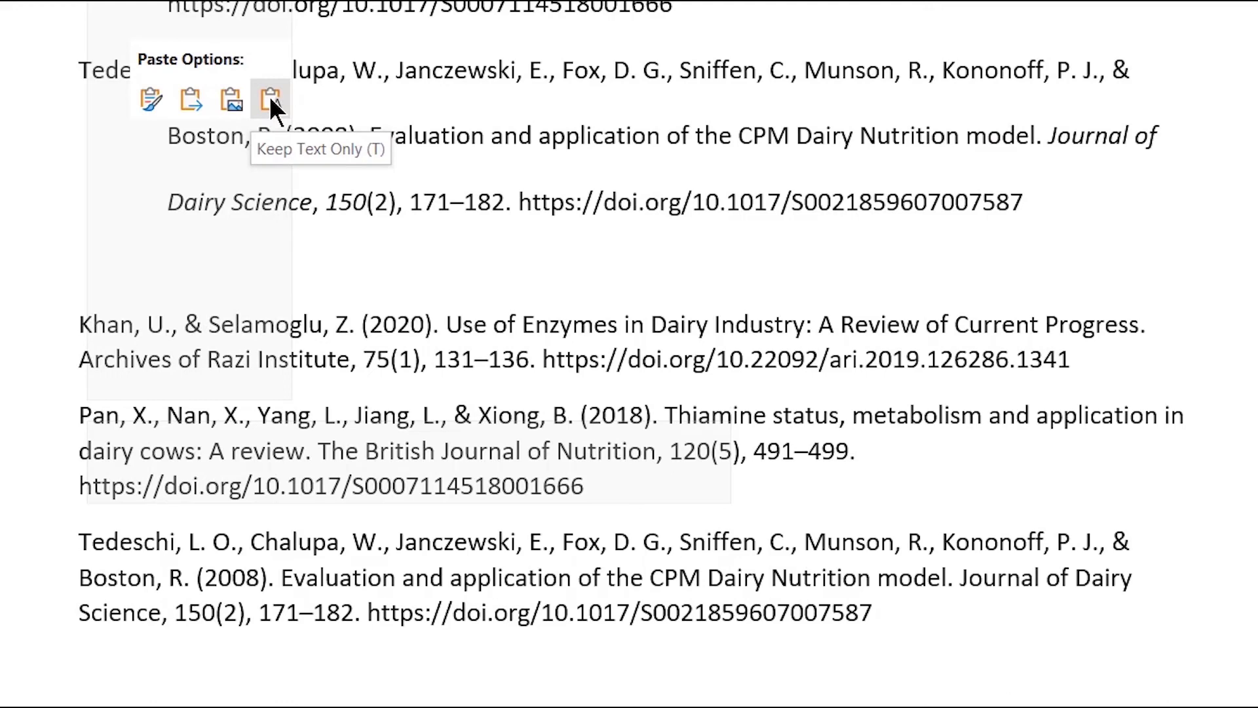
pyautogui.click(270, 100)
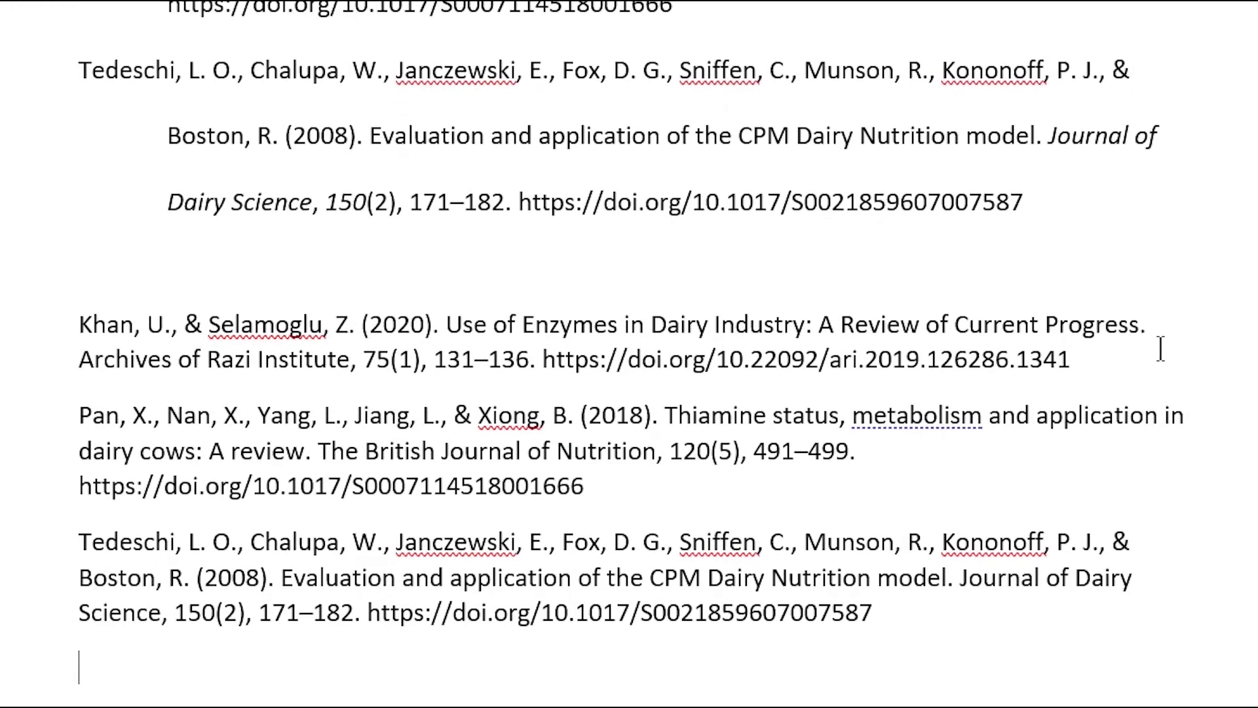
# - Delete the DOI links from the Khan, Pan and Tedeschi entries and apply hanging indents
pyautogui.moveTo(1071, 359); pyautogui.dragTo(537, 365)
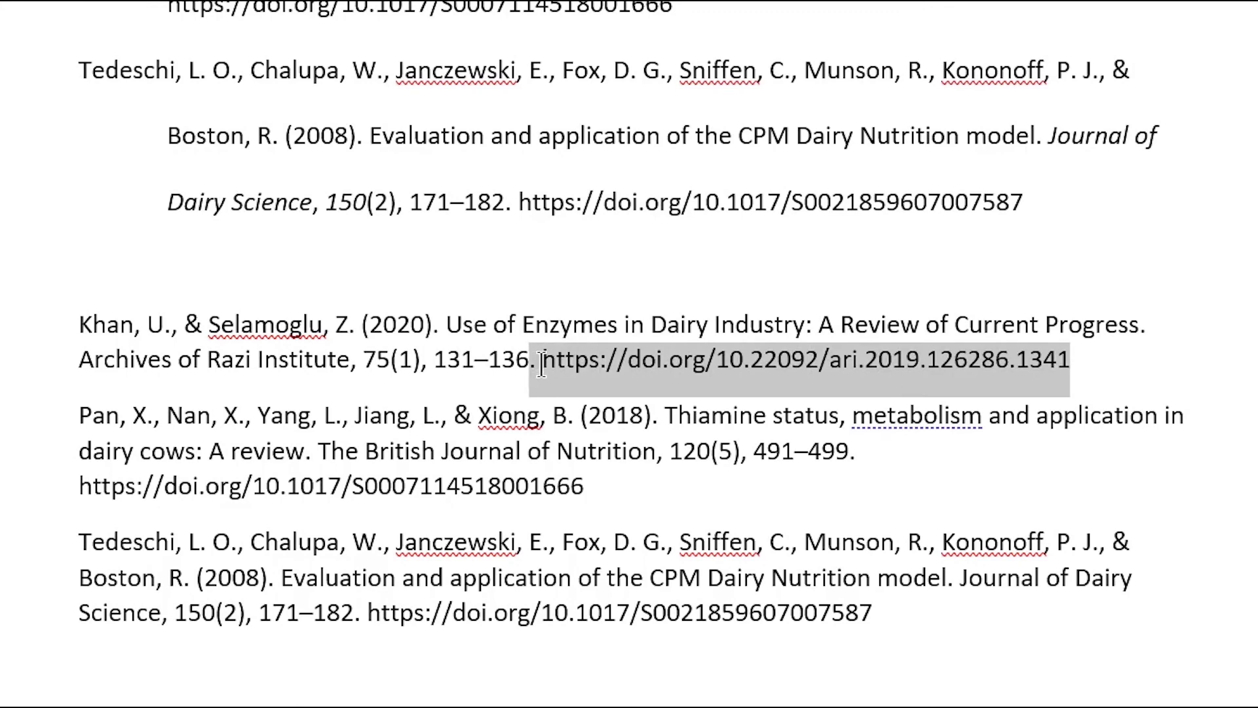
pyautogui.press('BackSpace')
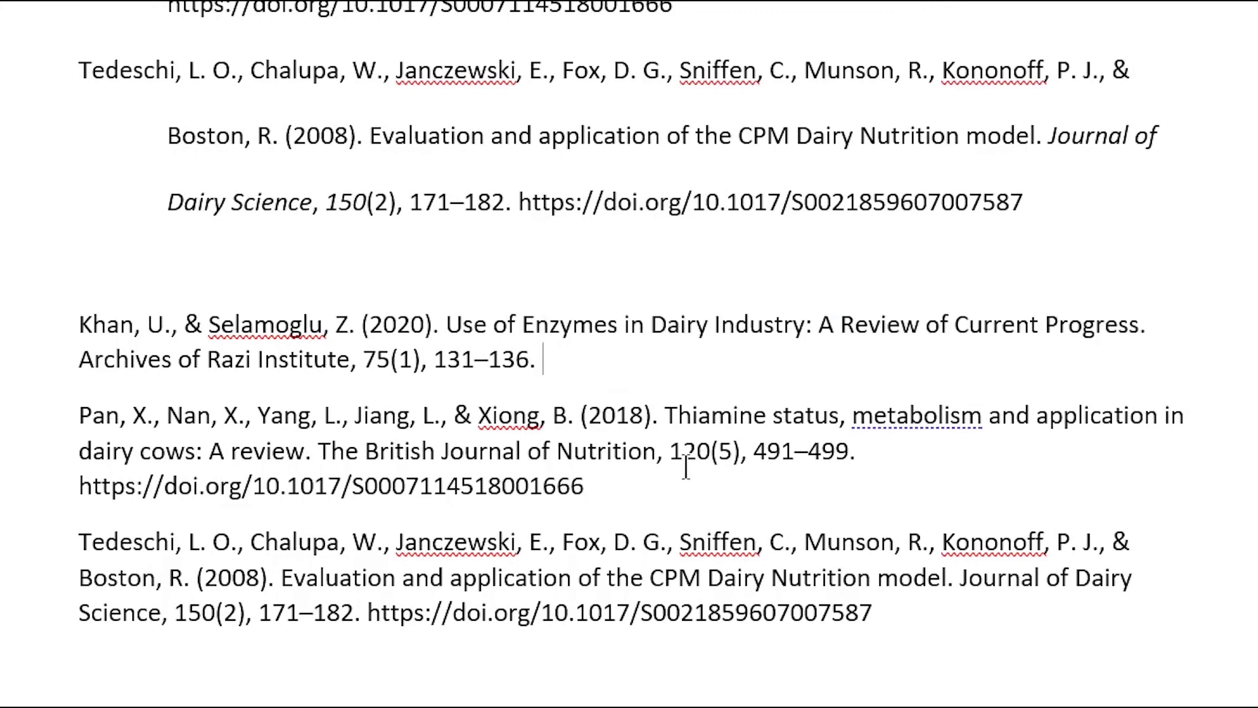
pyautogui.moveTo(664, 491); pyautogui.dragTo(47, 489)
pyautogui.press('BackSpace')
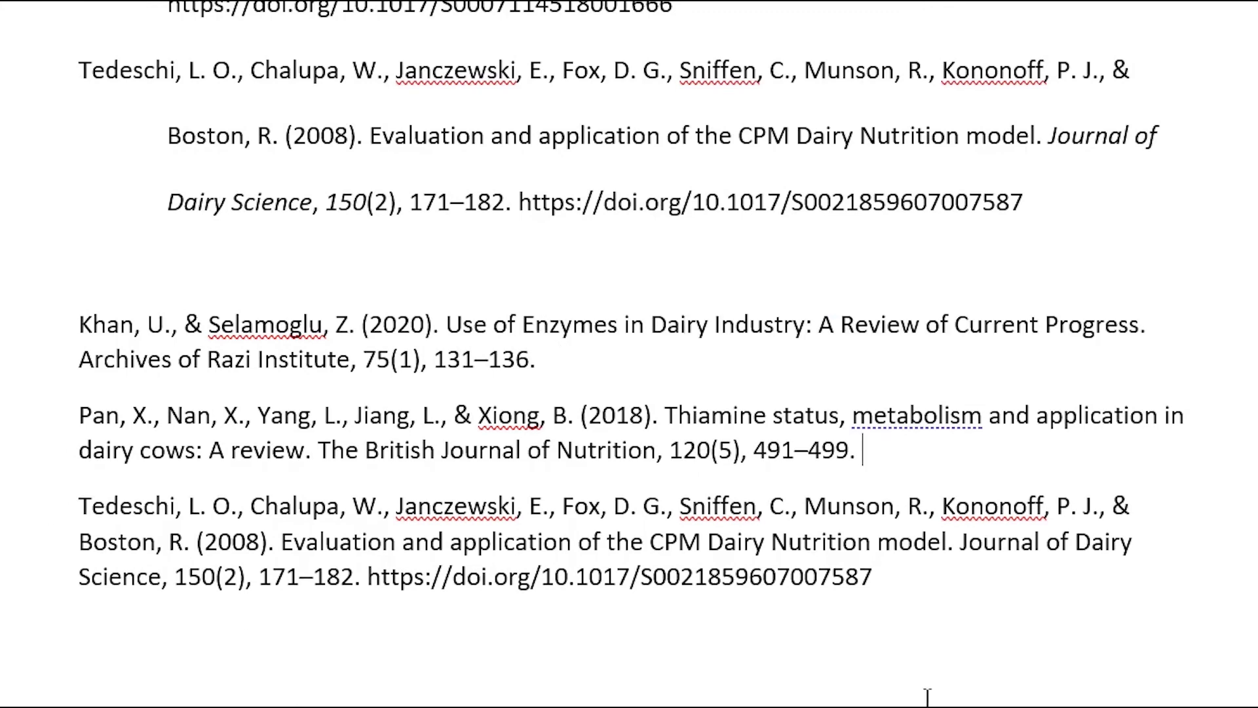
pyautogui.moveTo(905, 580); pyautogui.dragTo(94, 327)
pyautogui.press('BackSpace')
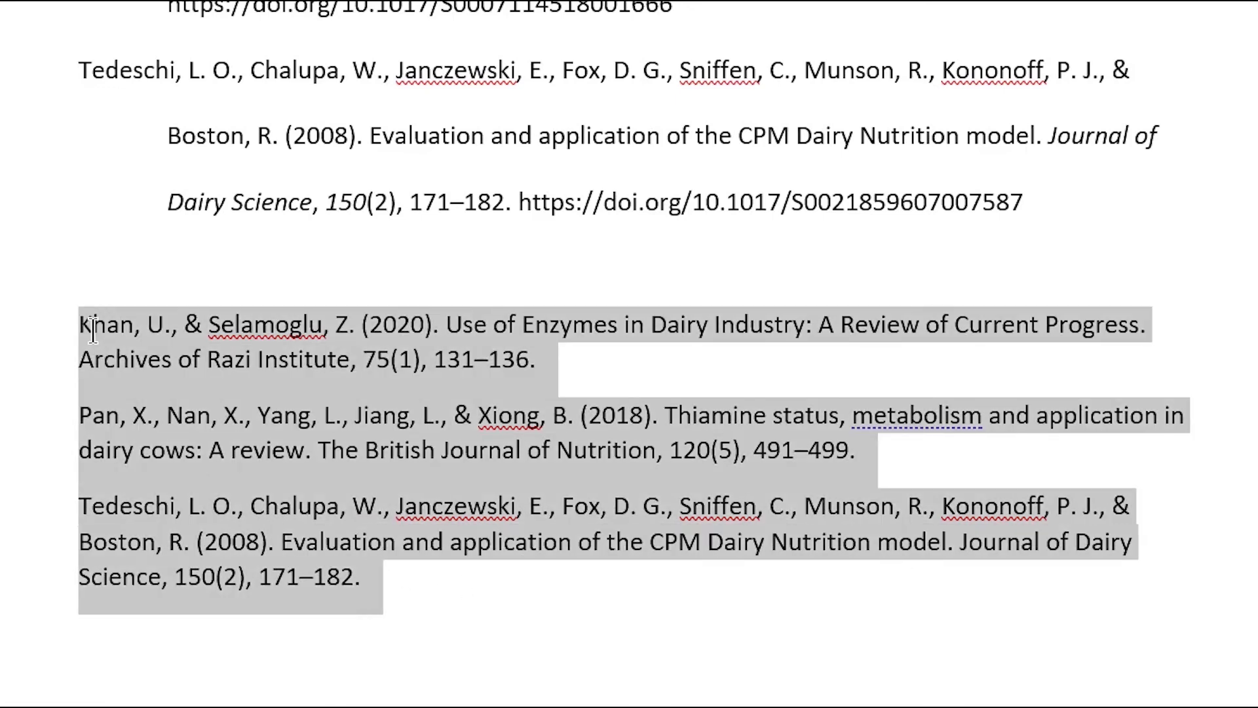
pyautogui.hotkey('ctrl', 't')
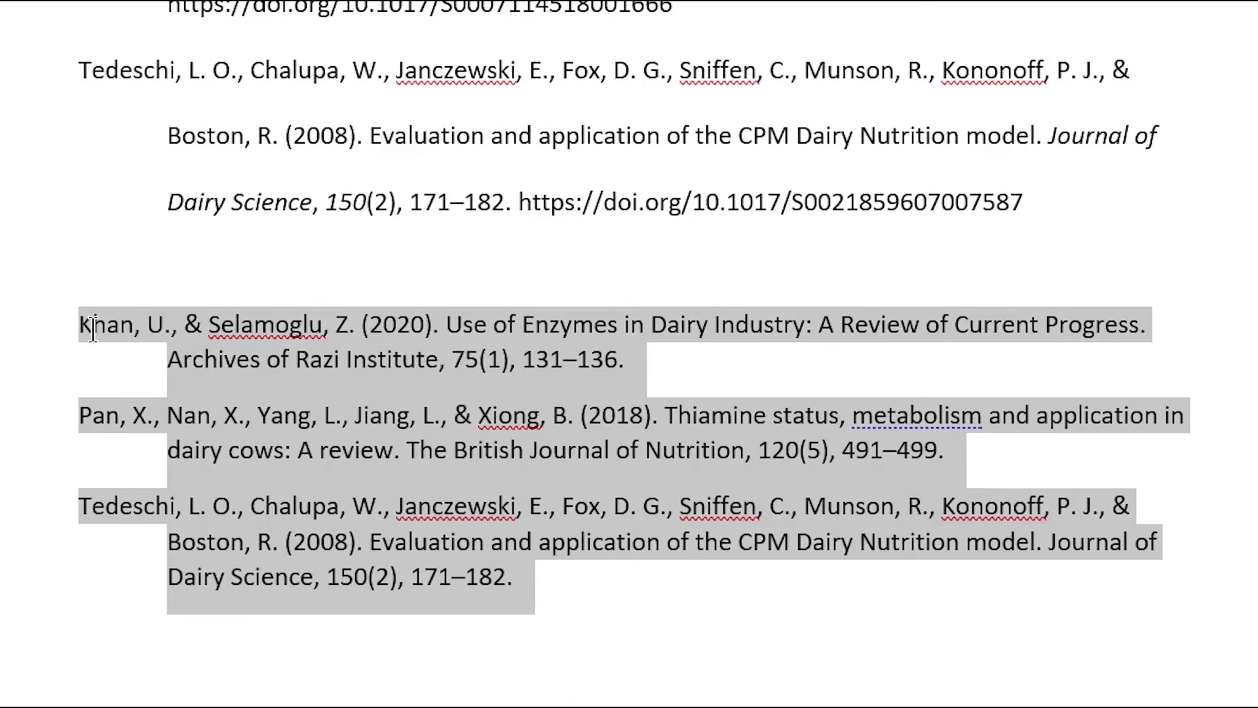
# - Format the selected references with double line spacing and 0 pt space after paragraphs
pyautogui.rightClick(424, 557)
pyautogui.click(548, 342)
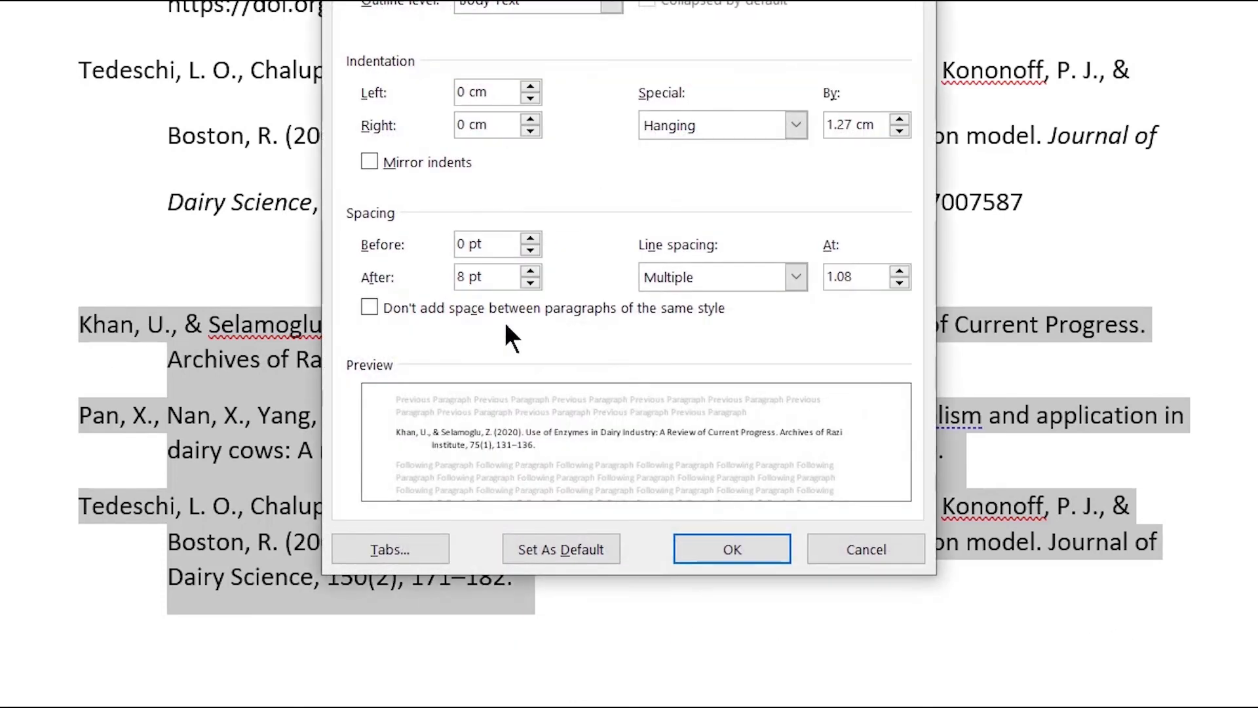
pyautogui.click(721, 276)
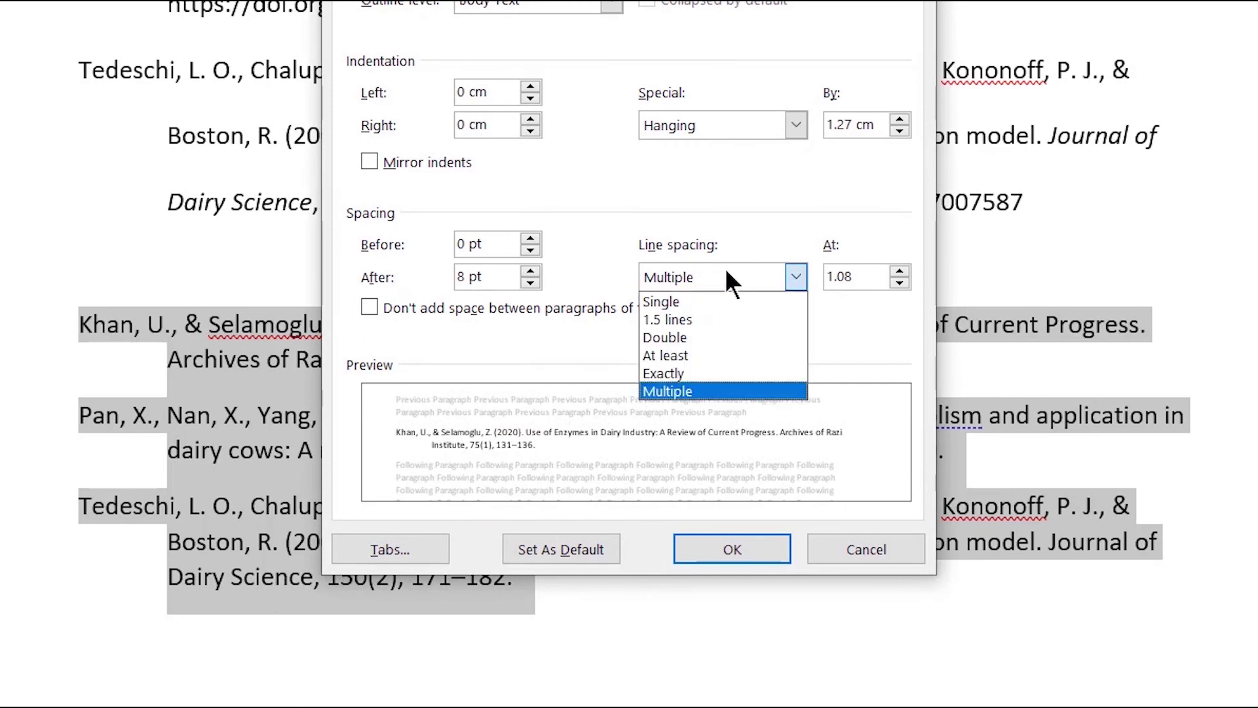
pyautogui.click(706, 339)
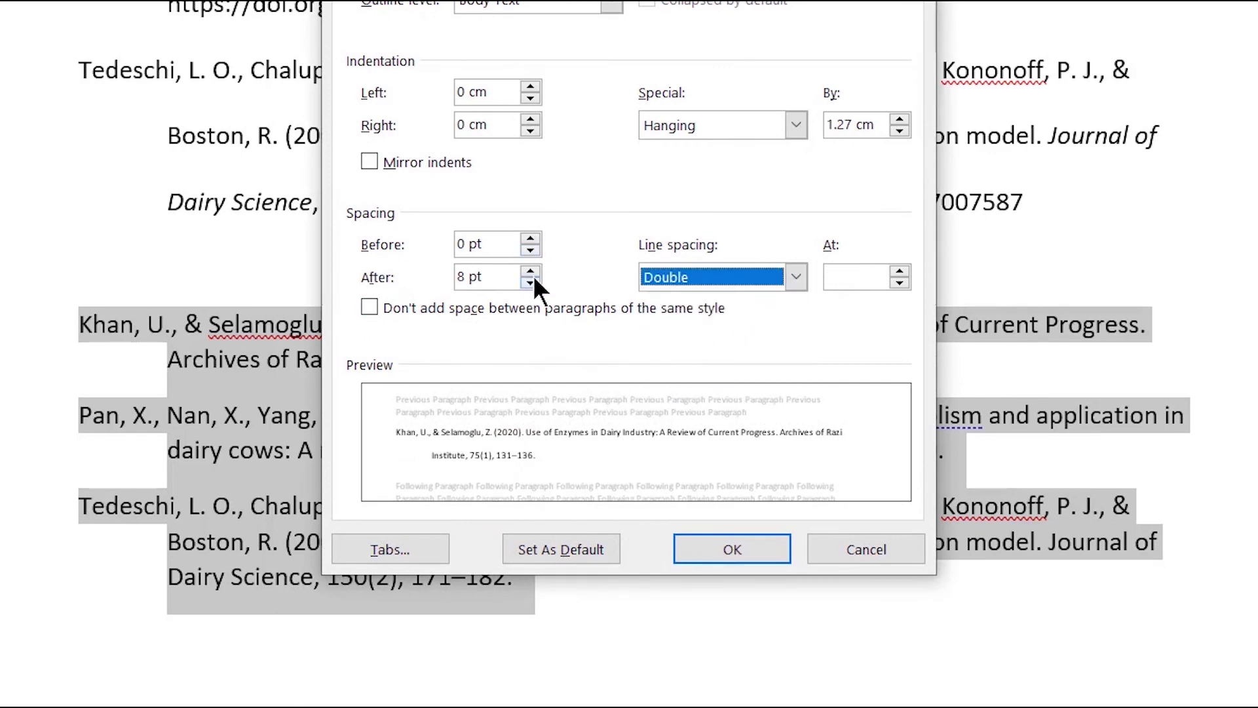
pyautogui.click(532, 271)
pyautogui.click(530, 283)
pyautogui.click(530, 282)
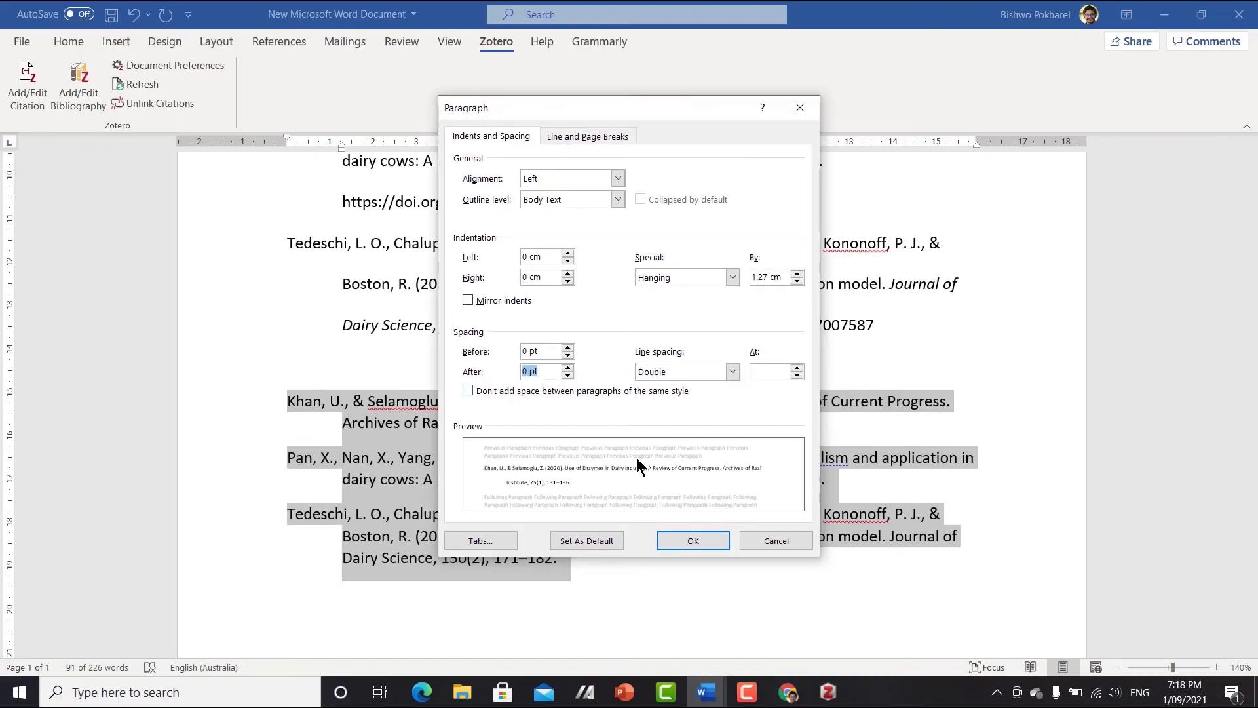
pyautogui.click(732, 549)
# - Highlight the Khan, Pan and Tedeschi entries below the References list in yellow
pyautogui.rightClick(539, 565)
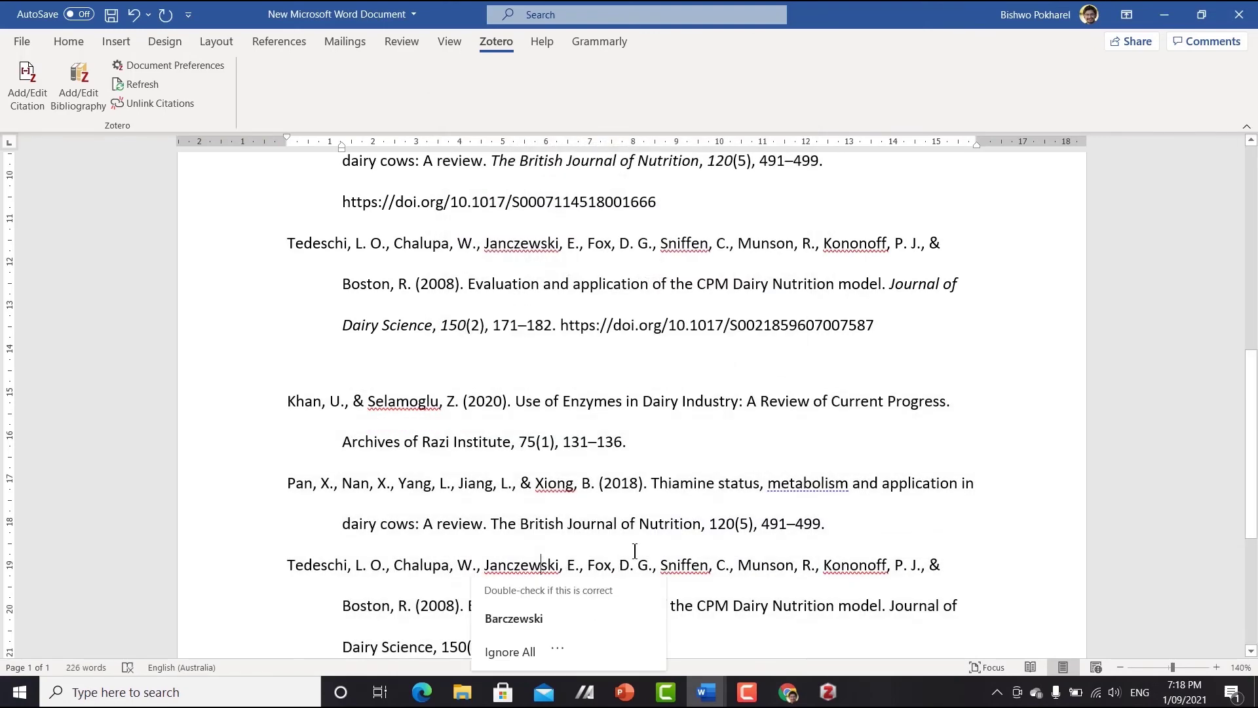
pyautogui.scroll(1, 653, 440)
pyautogui.scroll(2, 652, 440)
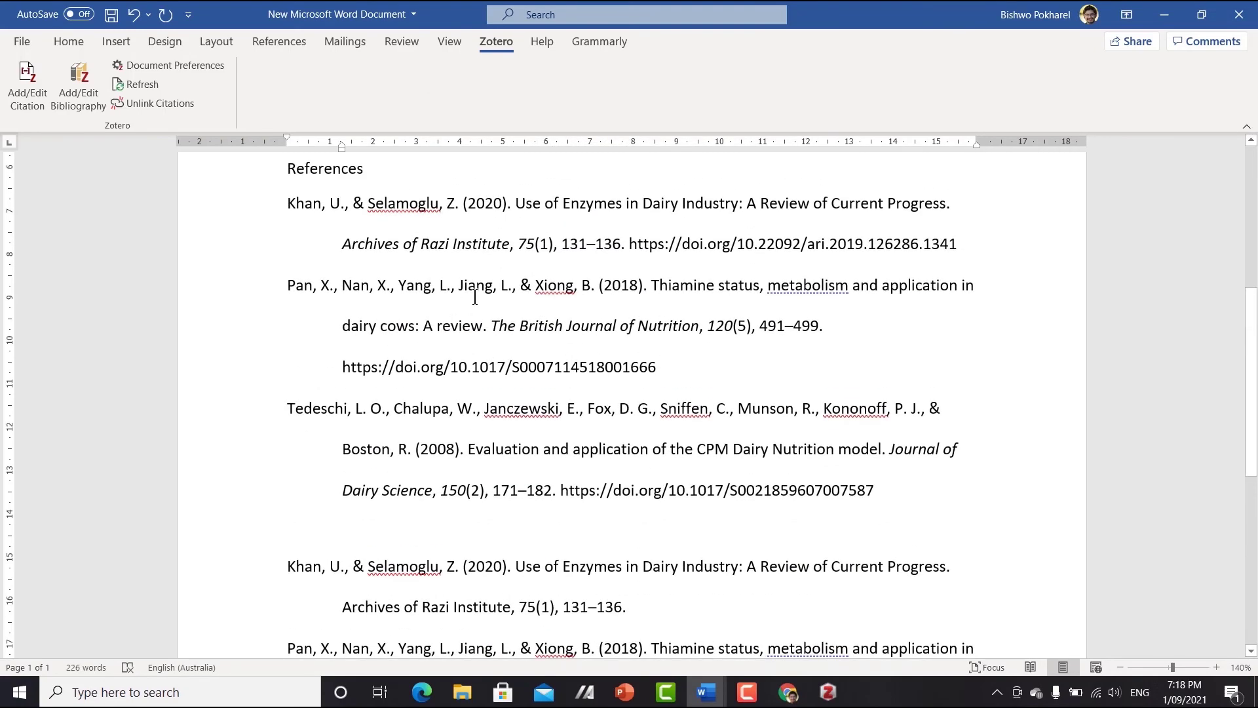
pyautogui.click(475, 294)
pyautogui.scroll(-3, 558, 372)
pyautogui.click(598, 442)
pyautogui.moveTo(570, 647); pyautogui.dragTo(292, 405)
pyautogui.click(69, 41)
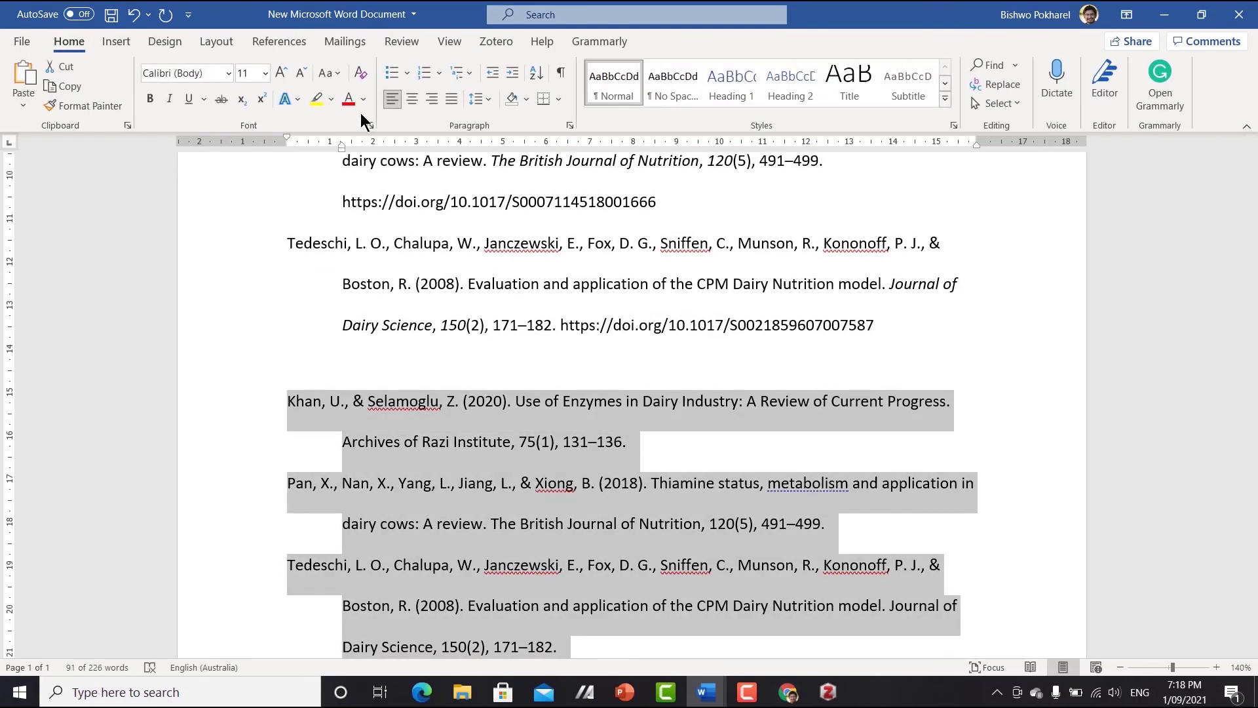
pyautogui.click(317, 98)
pyautogui.scroll(8, 650, 442)
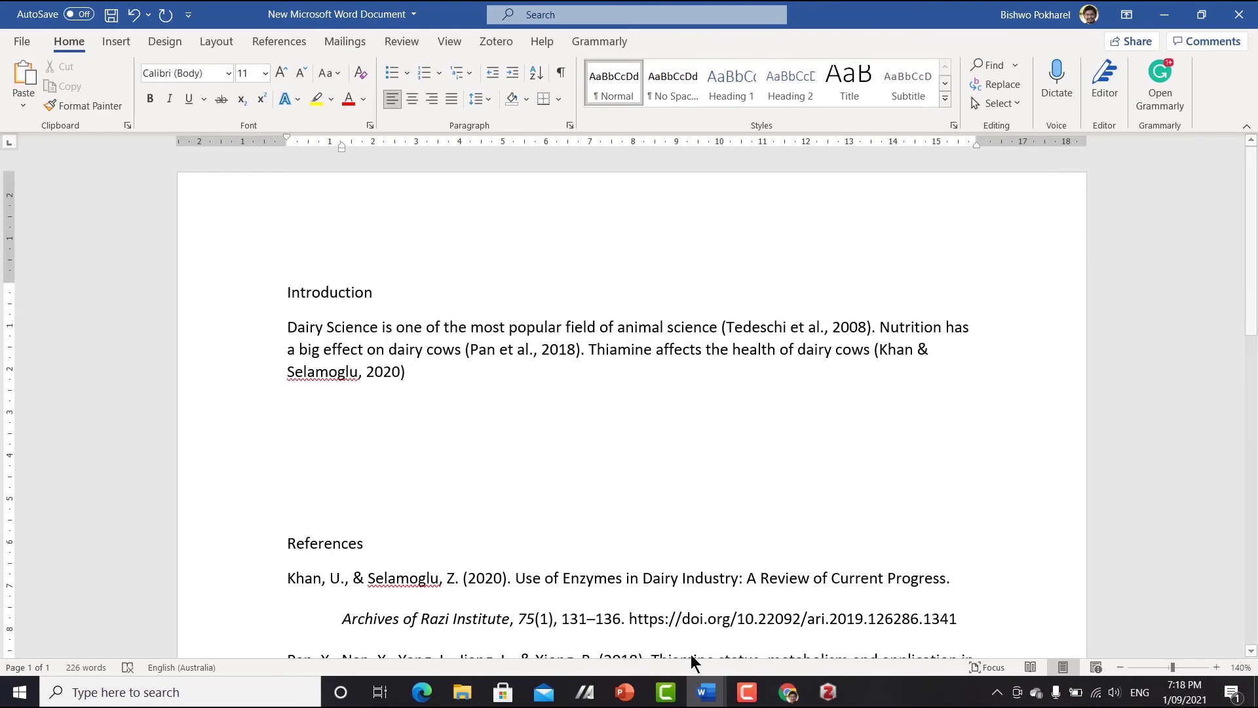
pyautogui.scroll(-3, 604, 547)
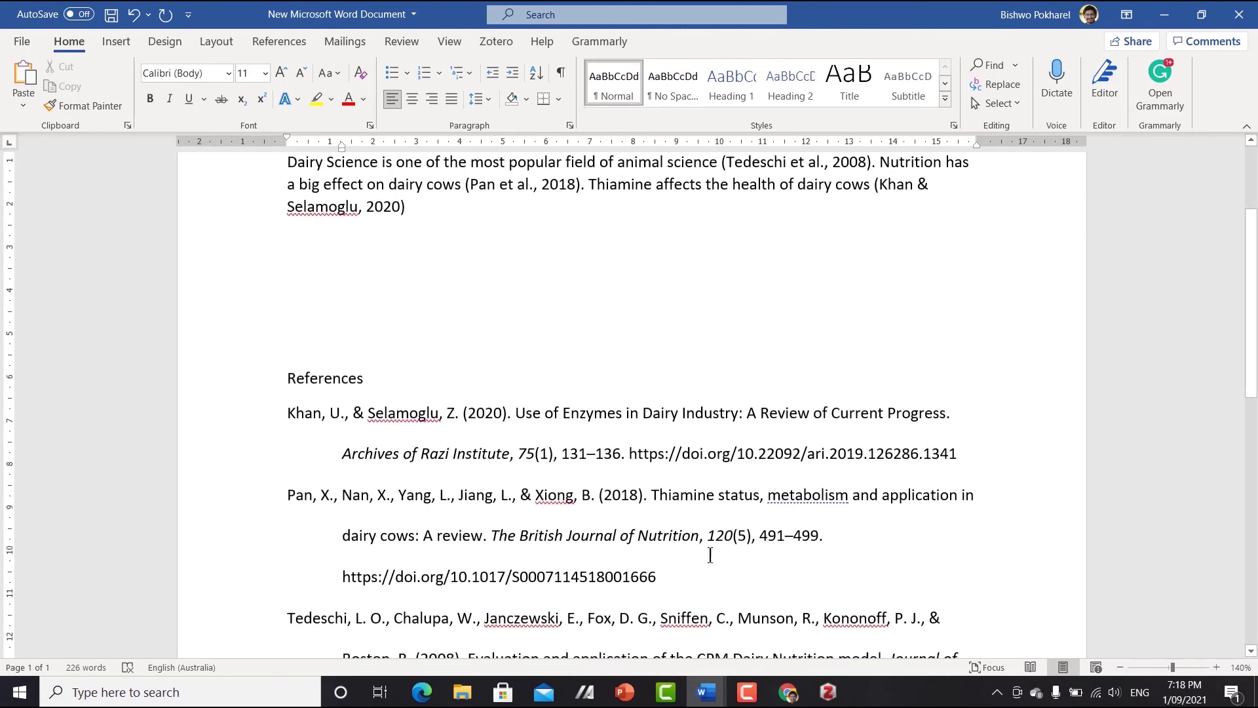
# - Switch to the Zotero desktop library and choose New Group from the New Library menu
pyautogui.click(827, 691)
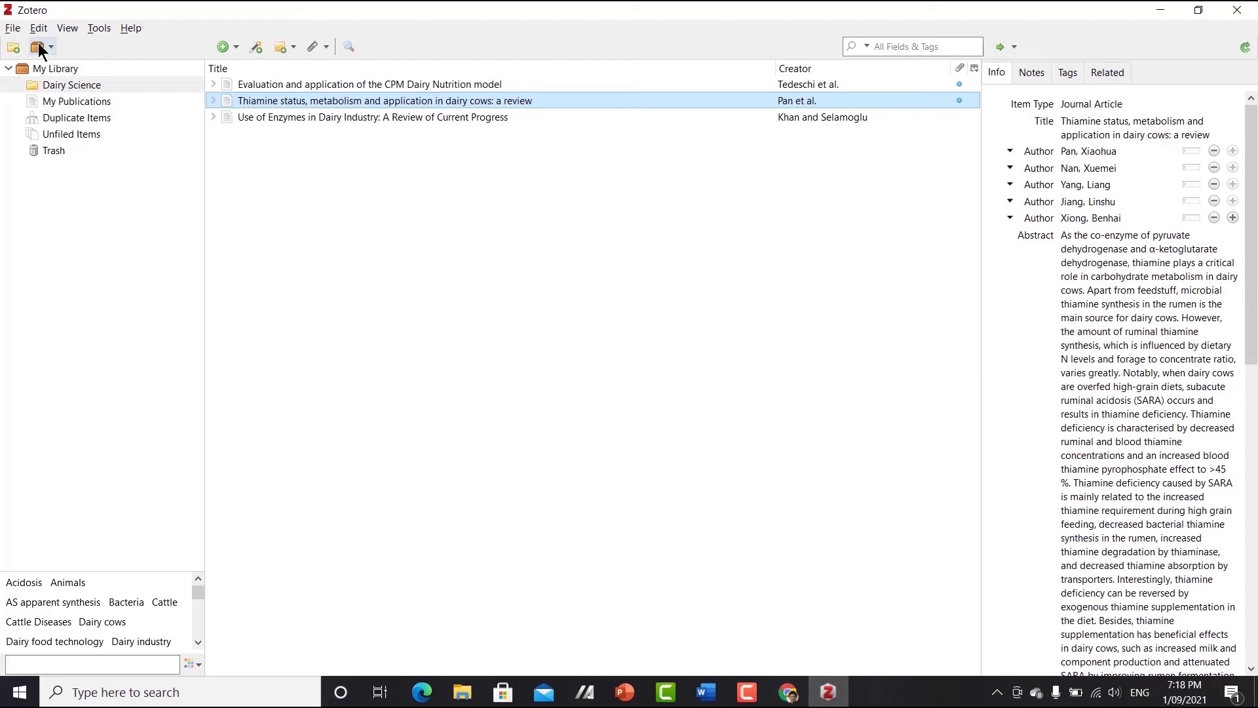
pyautogui.click(38, 45)
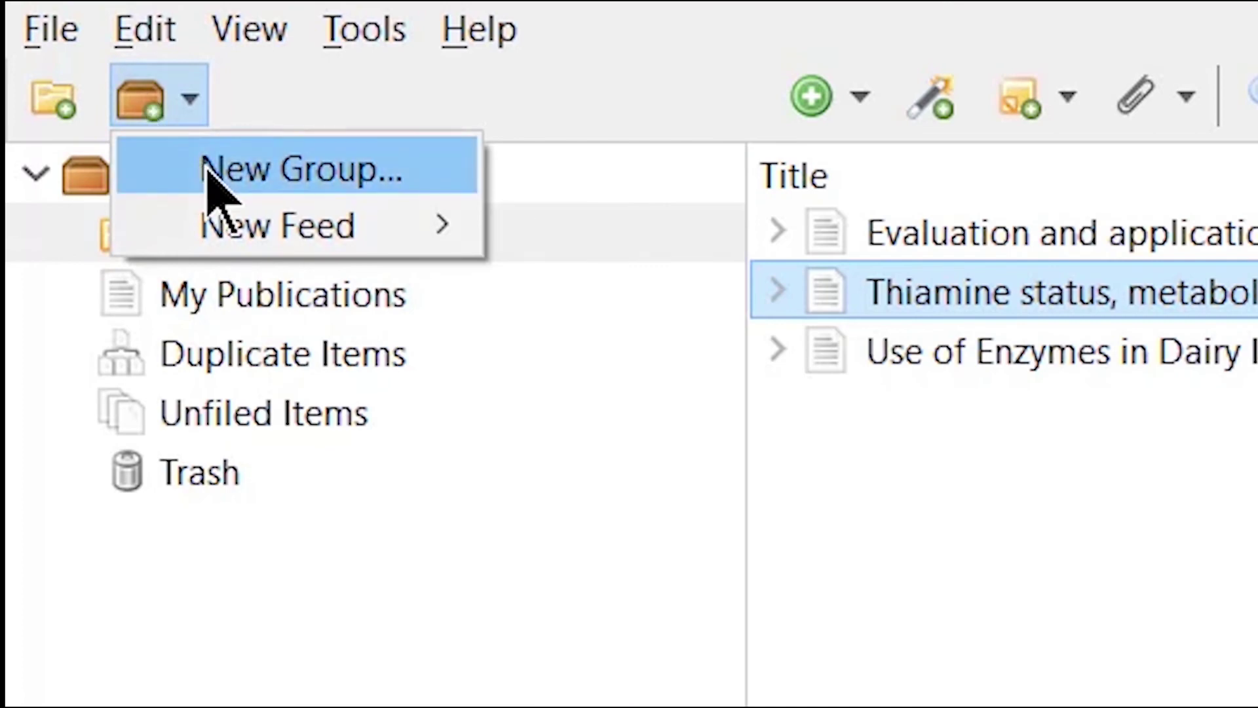
pyautogui.click(138, 114)
pyautogui.click(139, 114)
pyautogui.click(222, 186)
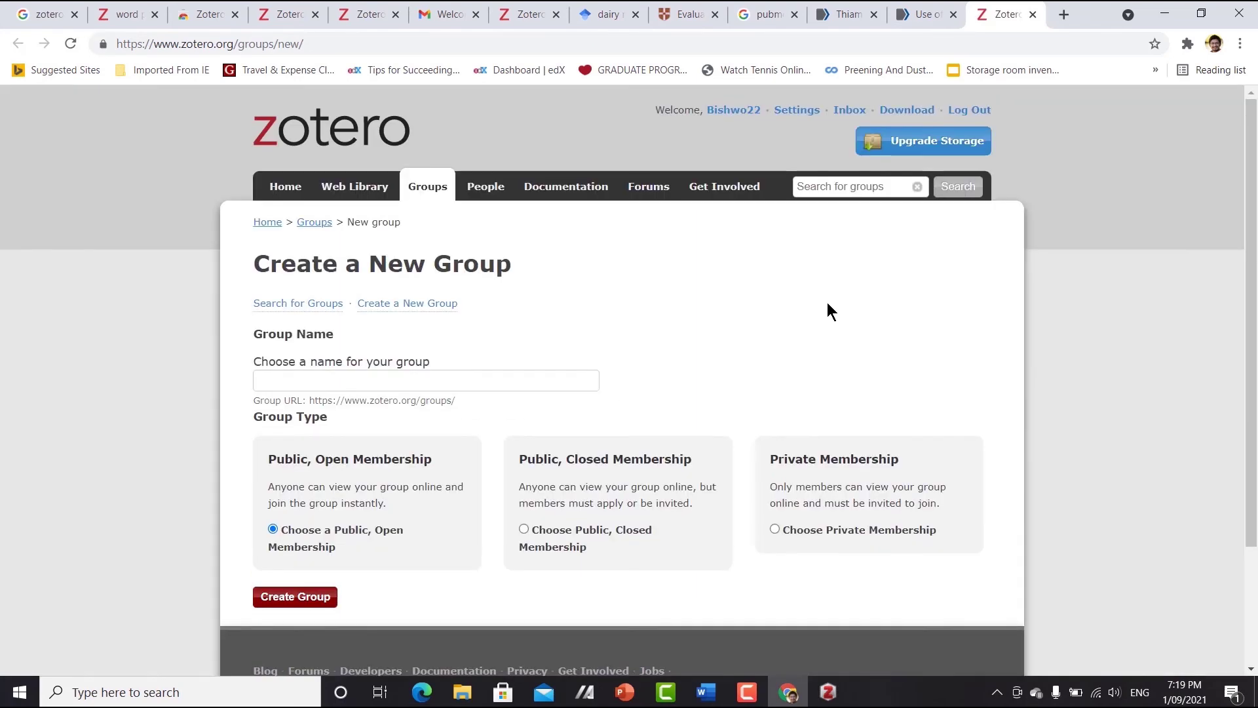
# - Create a group named 'dairy science 2022' with Public, Open Membership settings
pyautogui.click(456, 383)
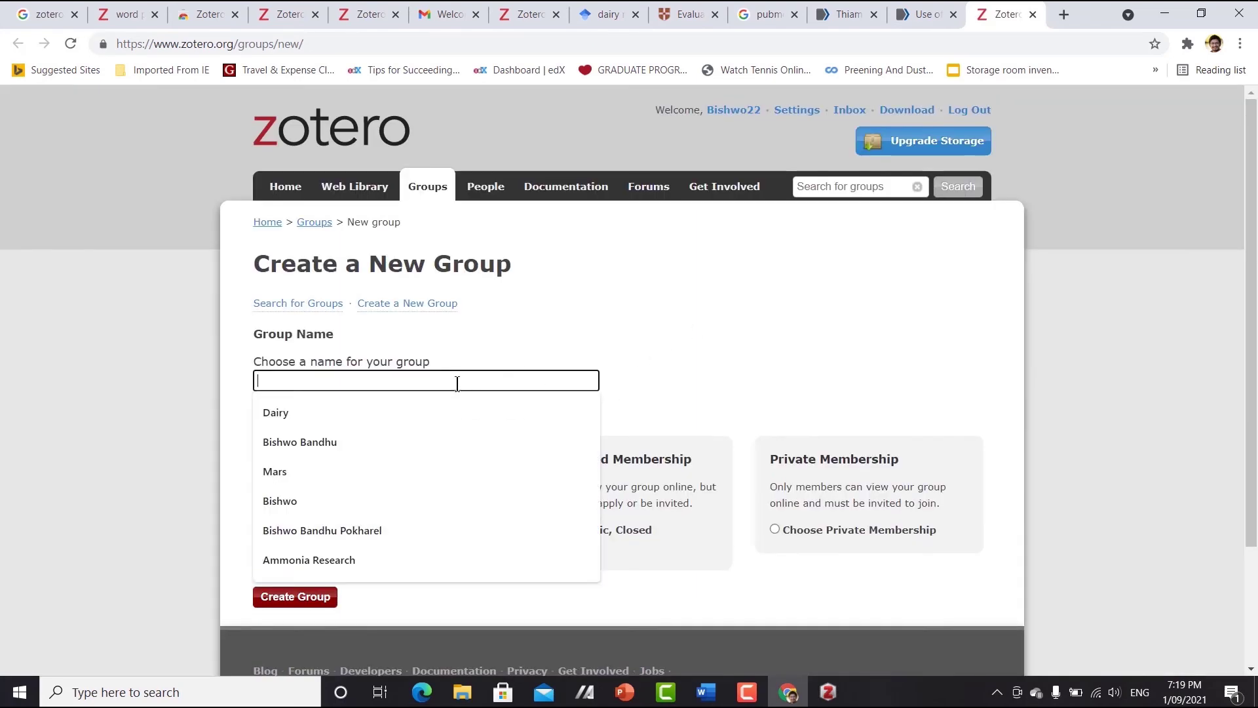
pyautogui.write('dairy')
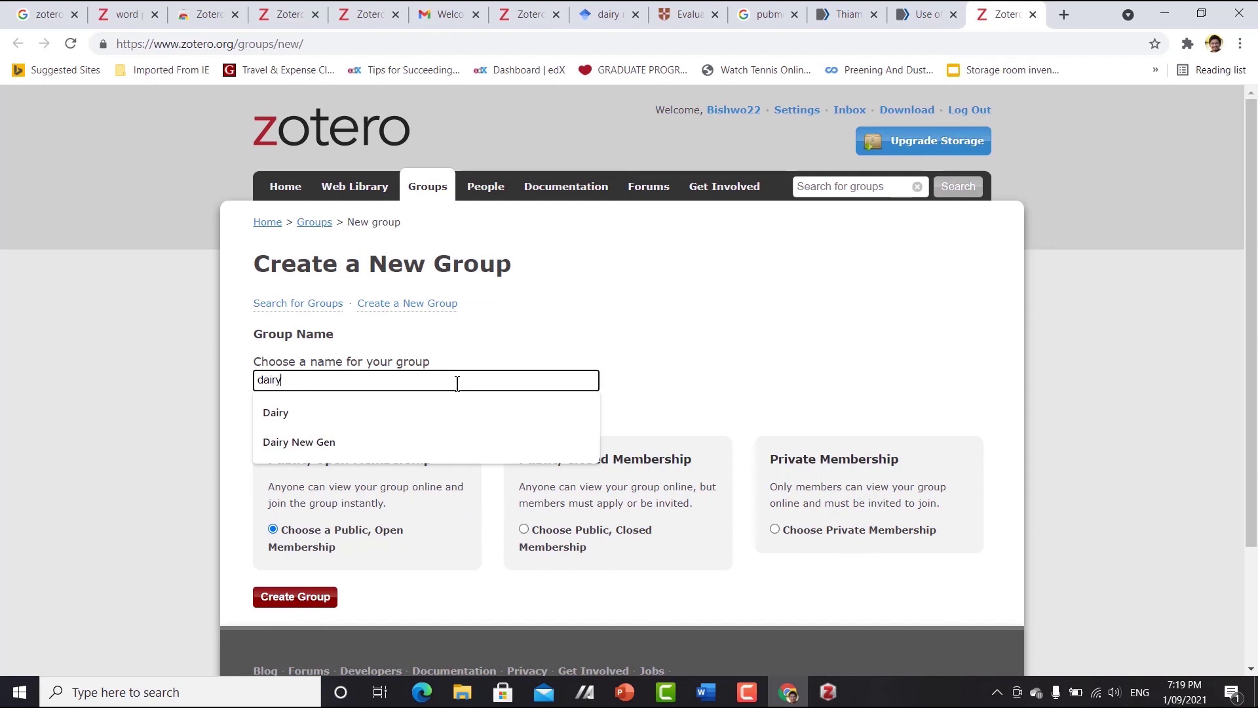
pyautogui.write(' sc')
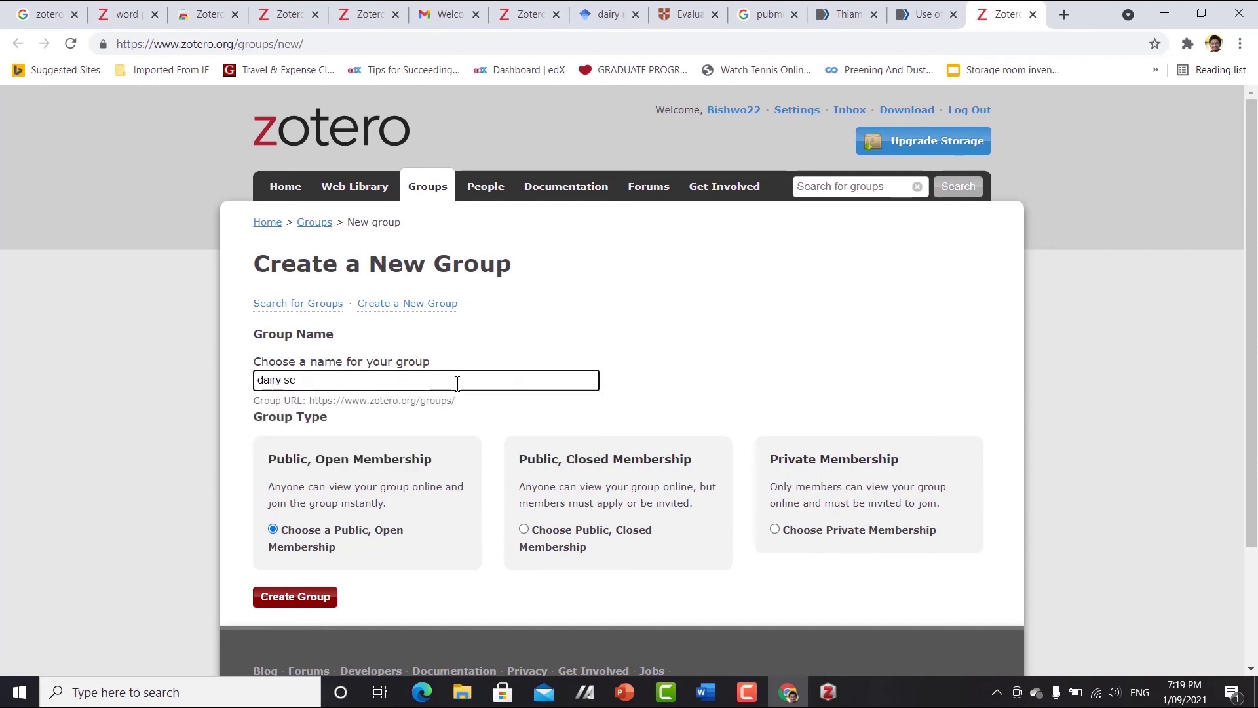
pyautogui.write('ience')
pyautogui.write('2022')
pyautogui.click(292, 598)
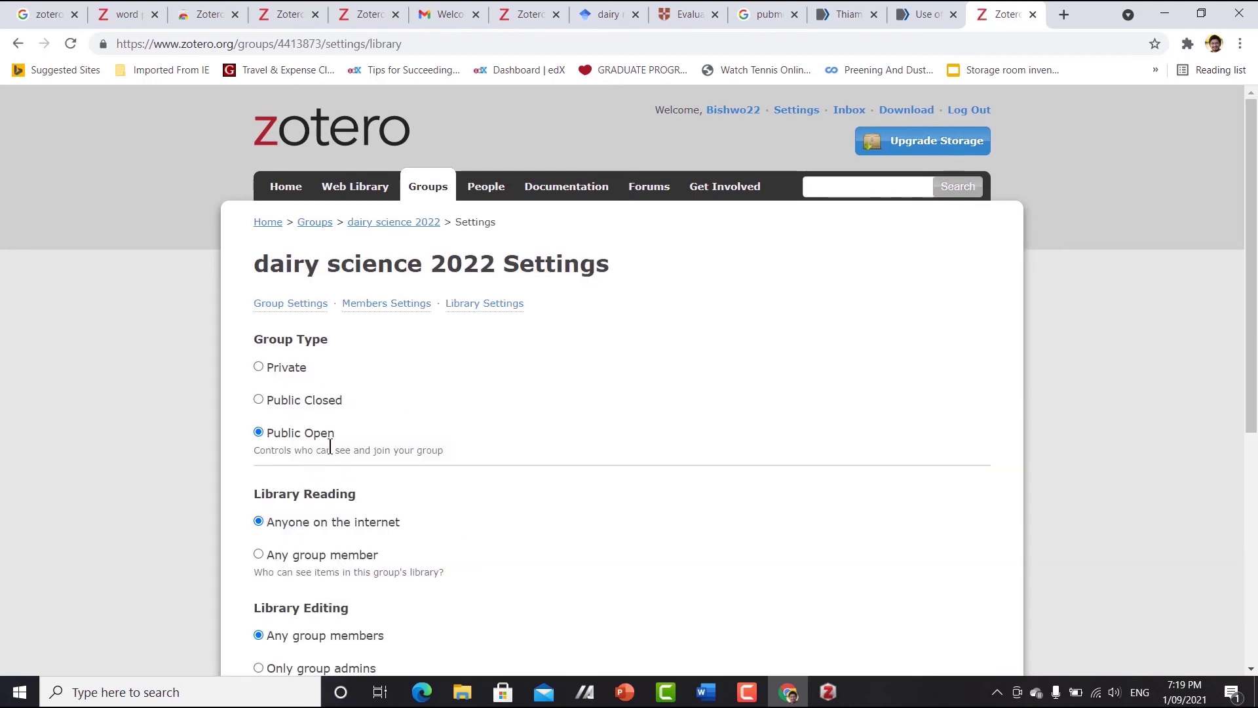
# - Save the new group's library settings, leaving library reading open to anyone online
pyautogui.scroll(-6, 450, 444)
pyautogui.click(296, 442)
pyautogui.scroll(4, 578, 475)
pyautogui.scroll(-4, 578, 481)
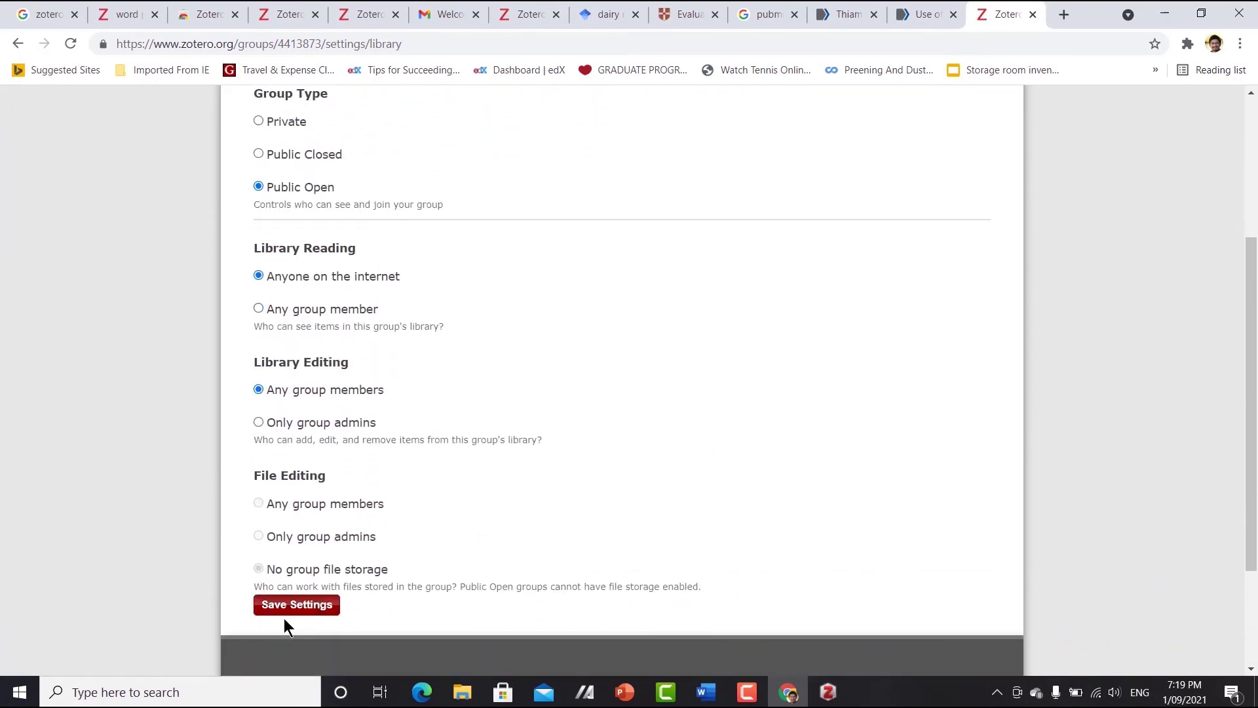
pyautogui.click(275, 615)
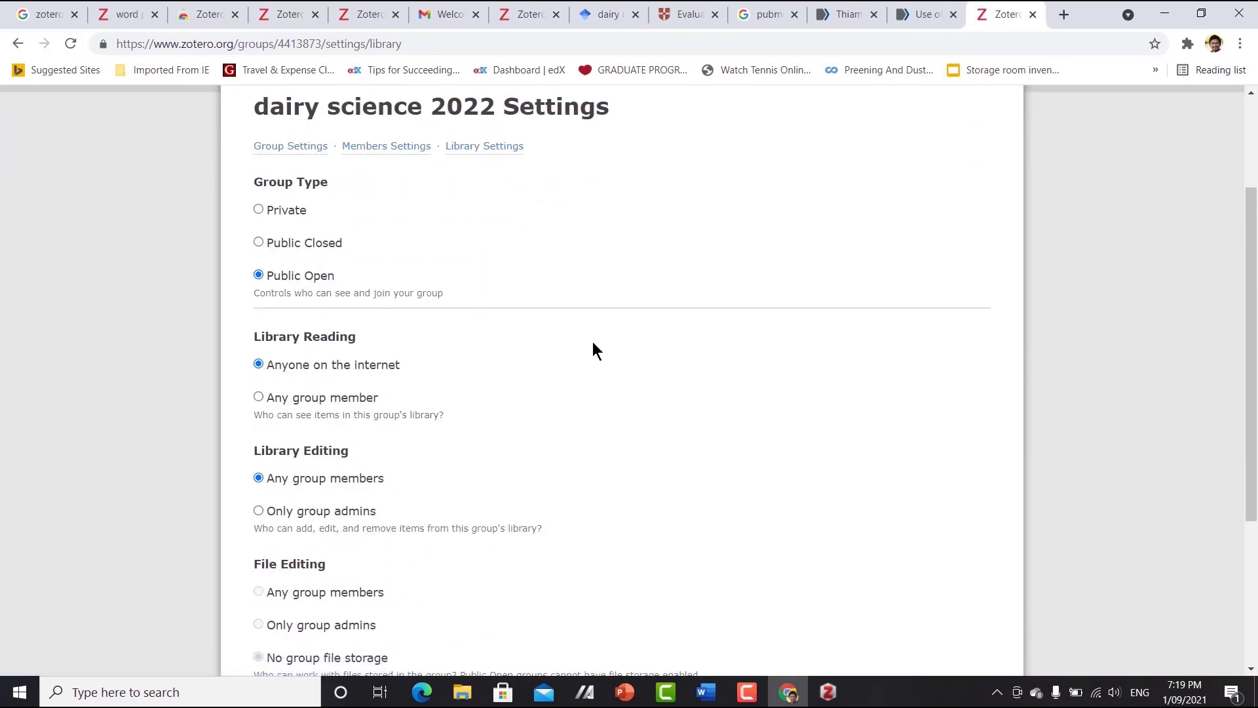
pyautogui.scroll(3, 613, 345)
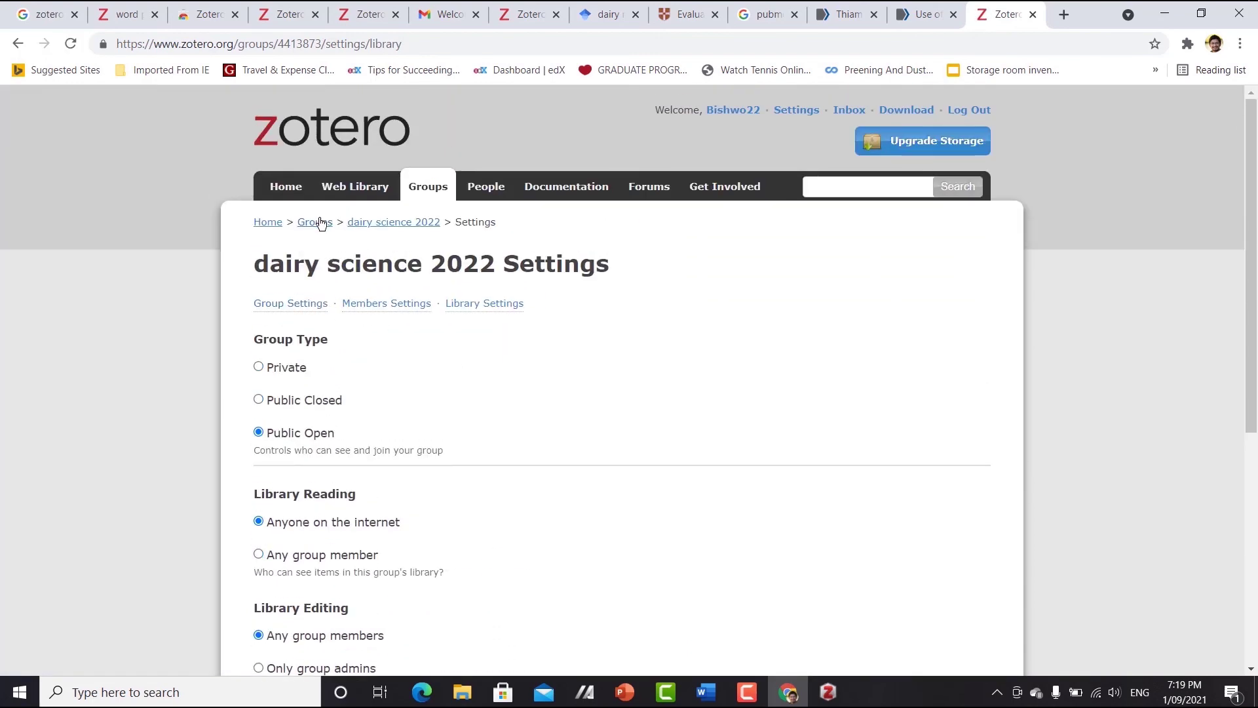
# - Invite a new member to dairy science 2022 by entering the invitee's e-mail address
pyautogui.click(315, 222)
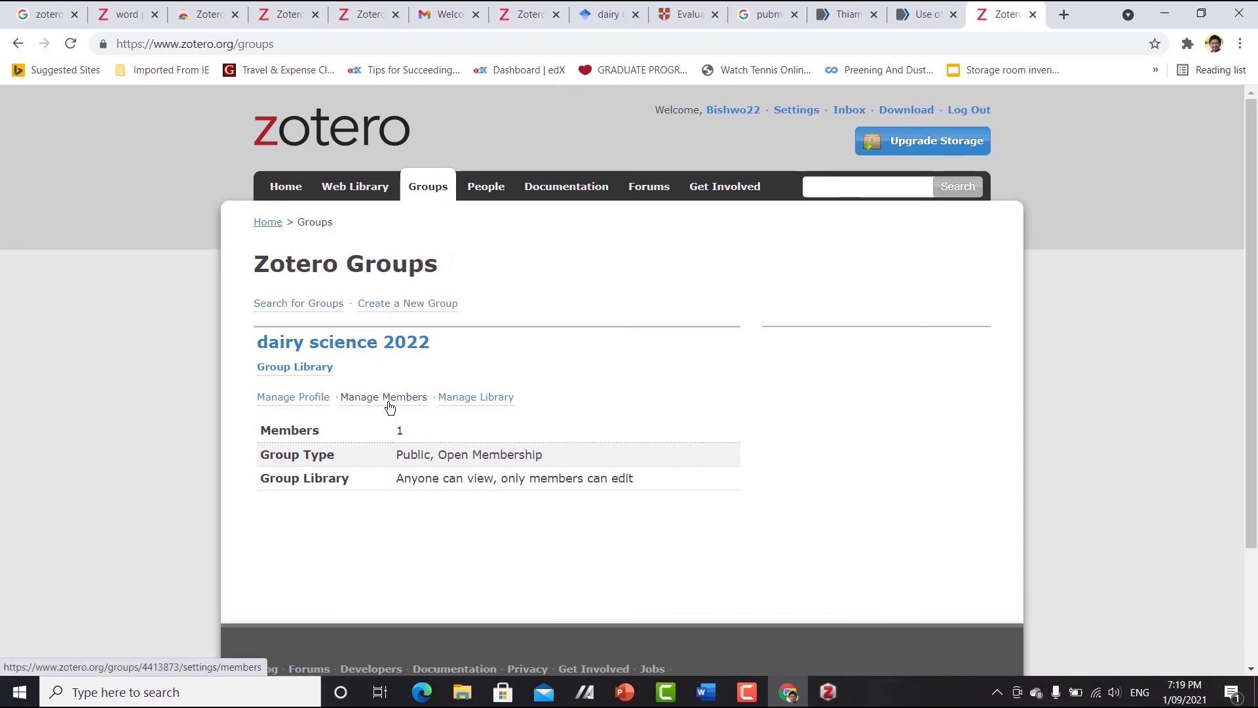
pyautogui.click(388, 402)
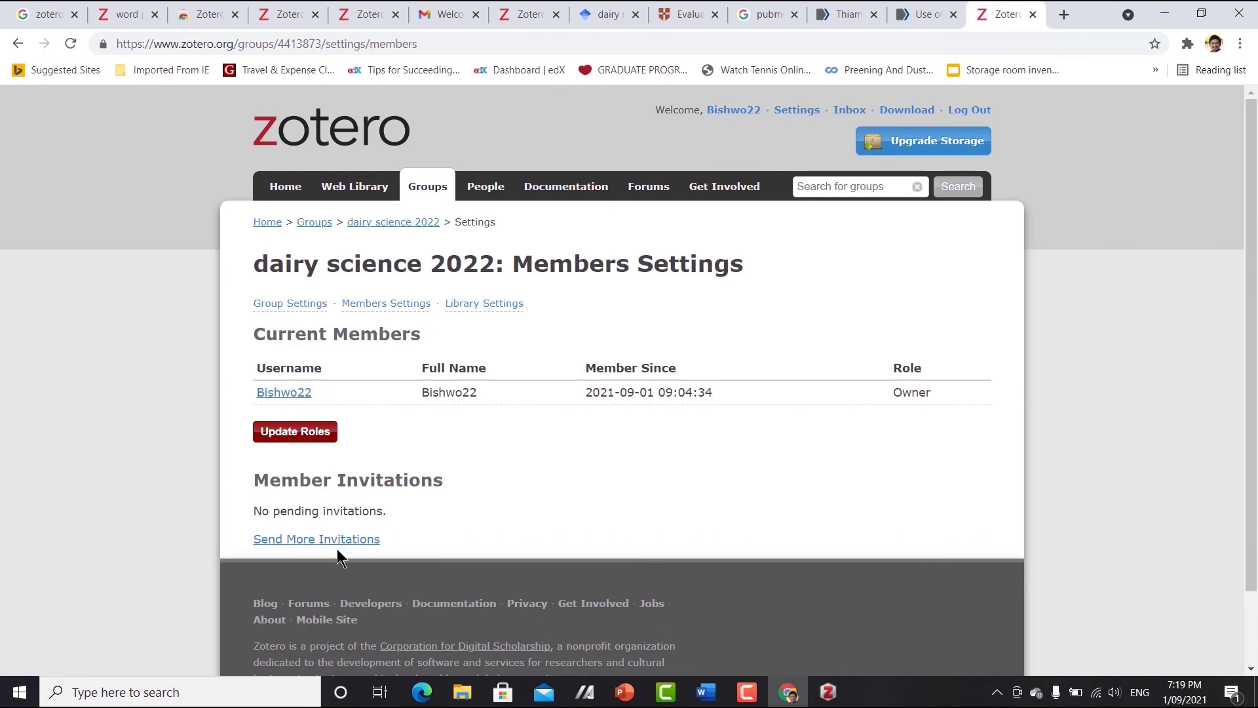
pyautogui.click(337, 540)
pyautogui.click(363, 348)
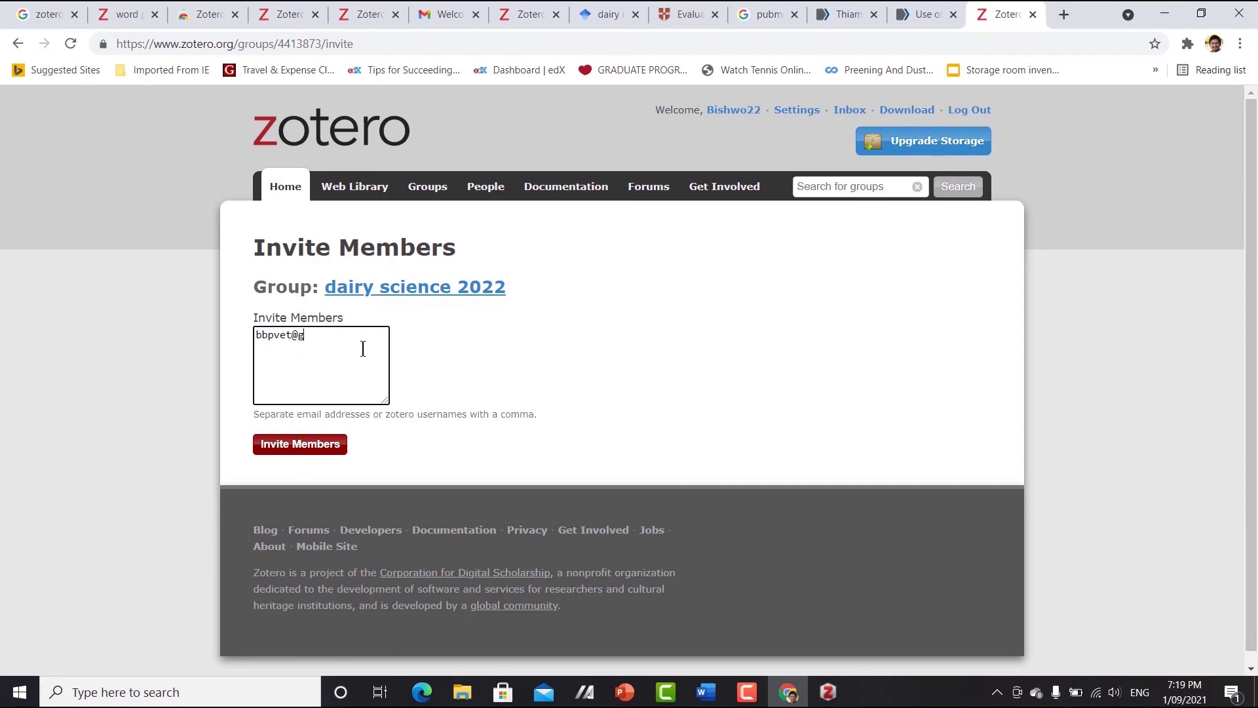
pyautogui.click(309, 450)
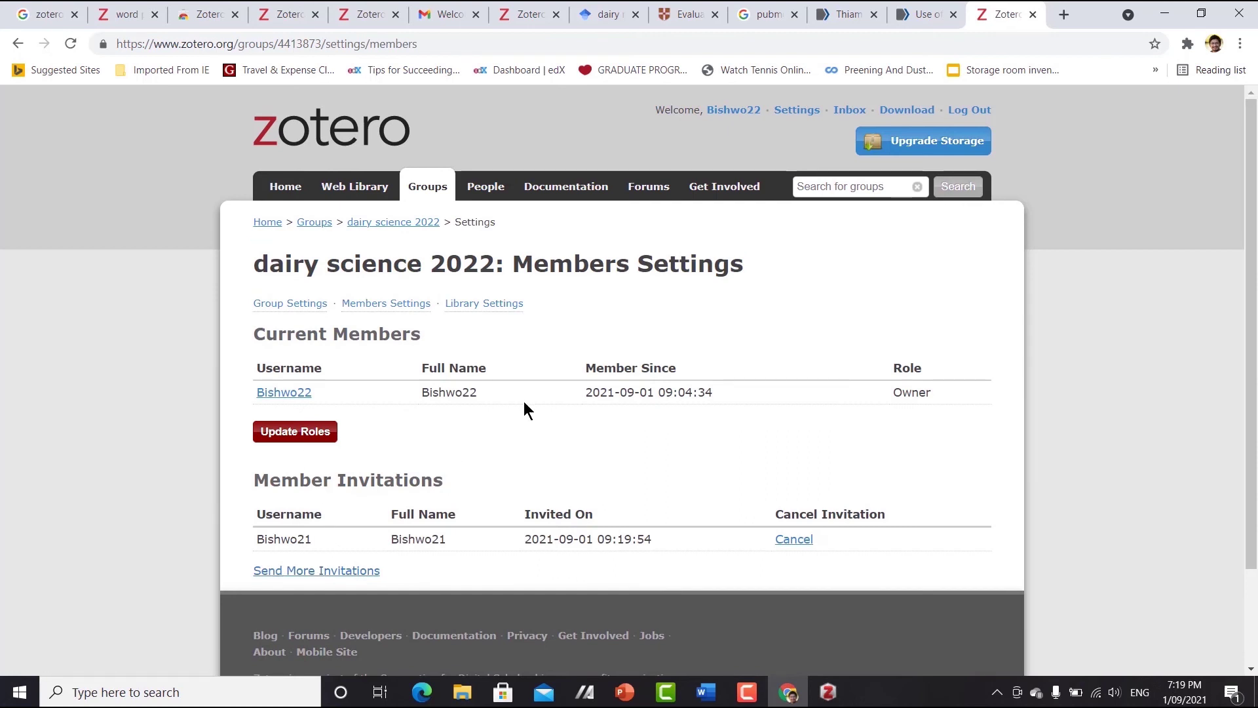
pyautogui.click(827, 692)
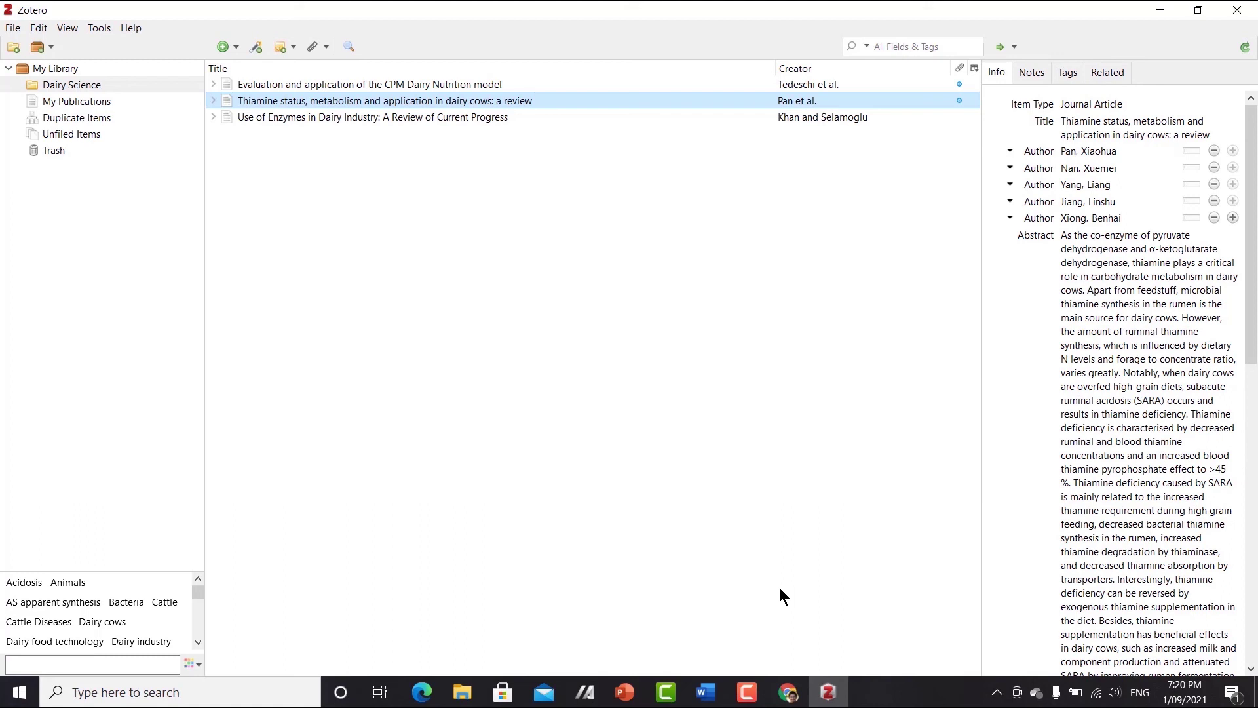
pyautogui.click(1074, 282)
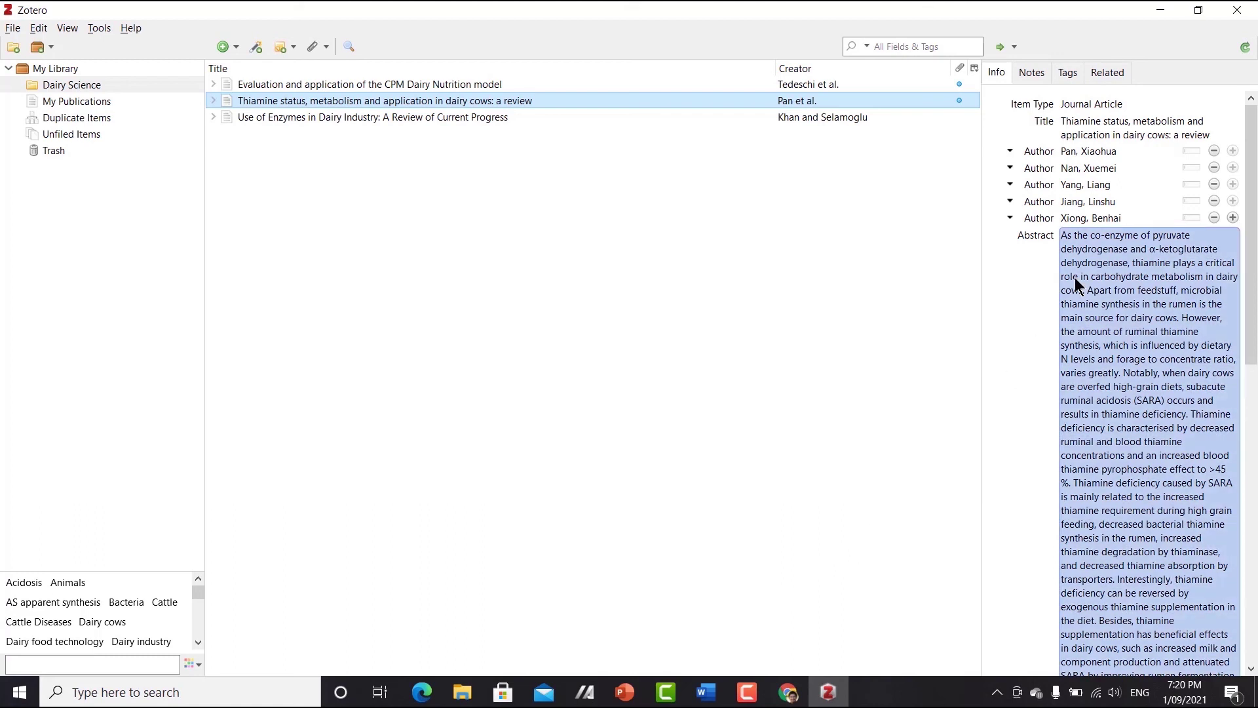
pyautogui.scroll(-10, 1081, 294)
pyautogui.click(1145, 424)
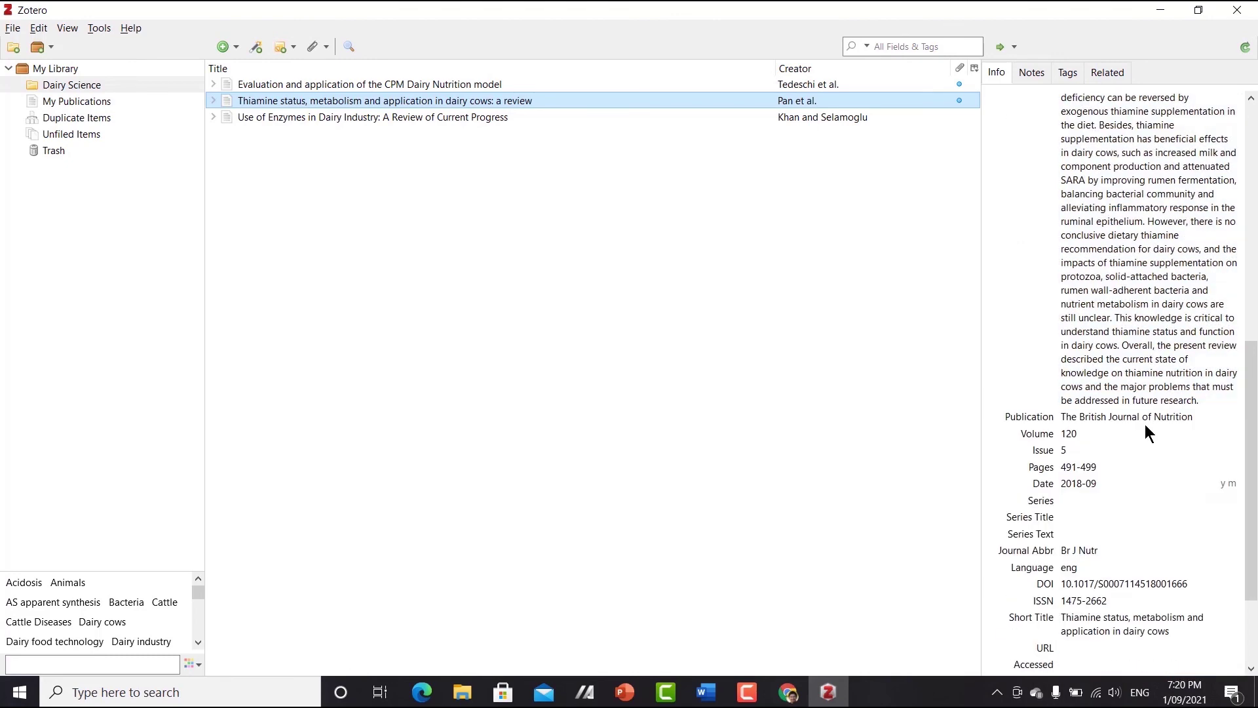